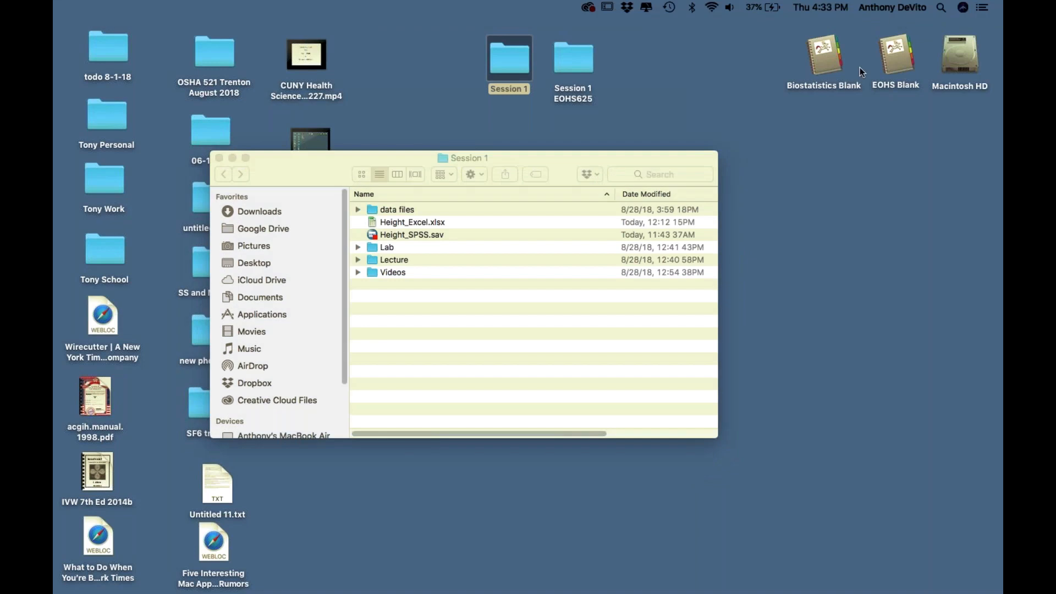
# - Open the Height_Excel.xlsx workbook from the Session 1 Finder window
pyautogui.click(373, 222)
pyautogui.doubleClick(373, 222)
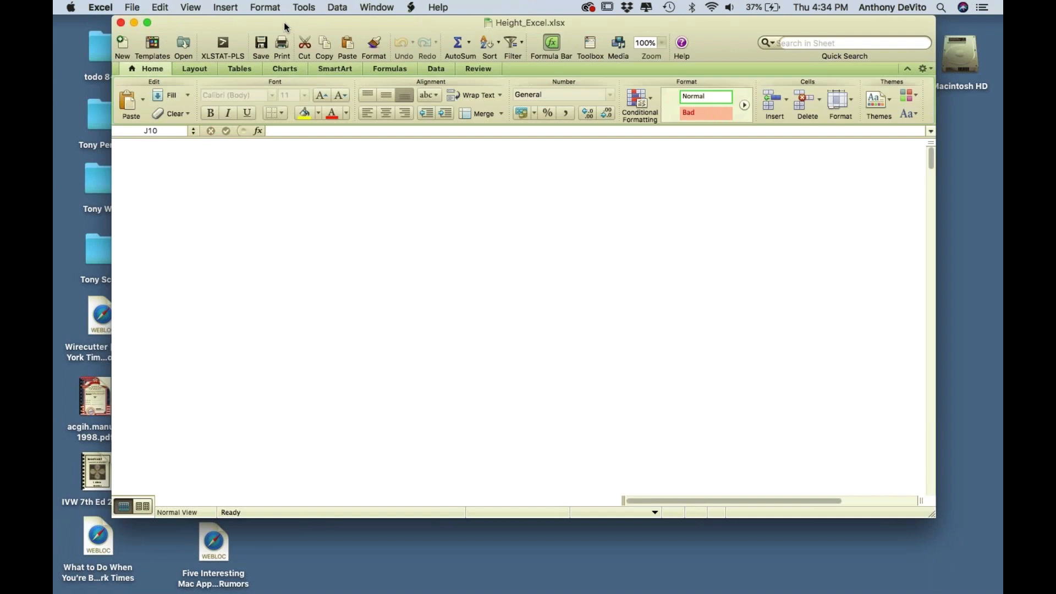
# - Reposition and resize the Excel window and set the sheet zoom to 160%
pyautogui.moveTo(284, 22)
pyautogui.mouseDown()
pyautogui.moveTo(260, 22)
pyautogui.moveTo(296, 26)
pyautogui.mouseUp()
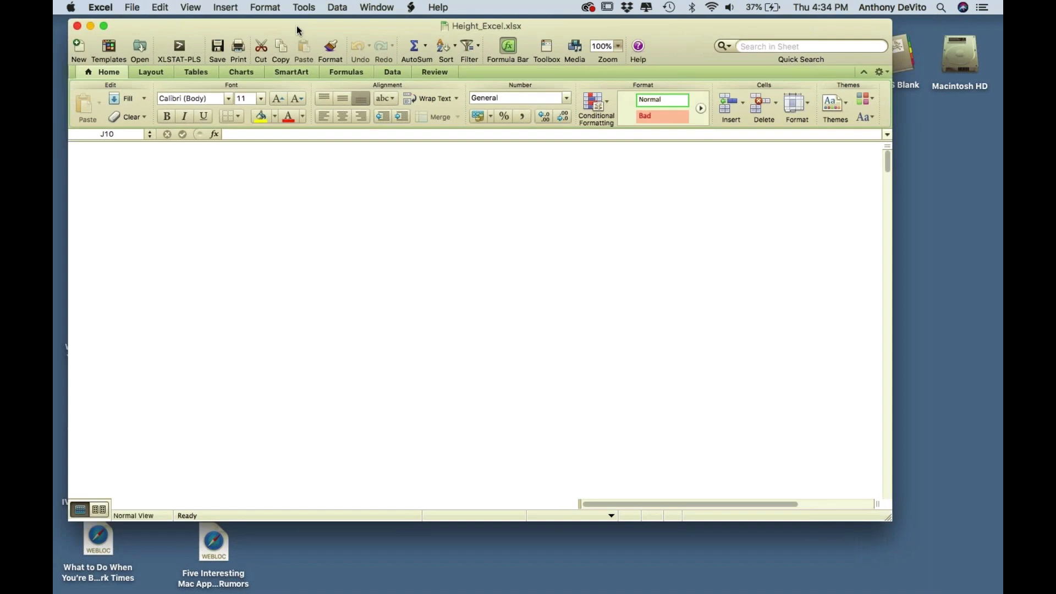
pyautogui.click(621, 45)
pyautogui.click(618, 69)
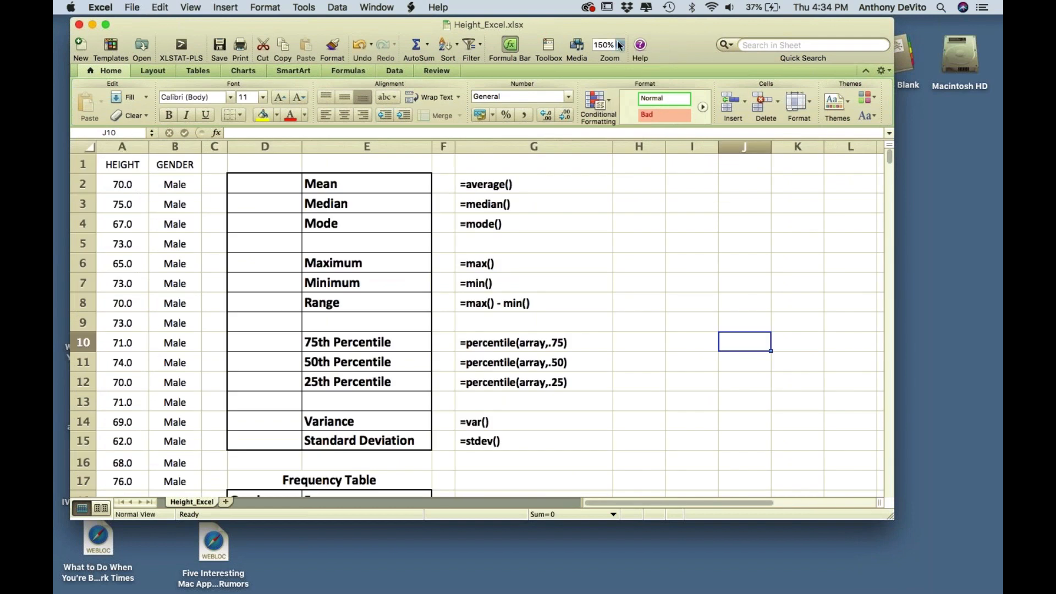
pyautogui.click(620, 45)
pyautogui.click(619, 55)
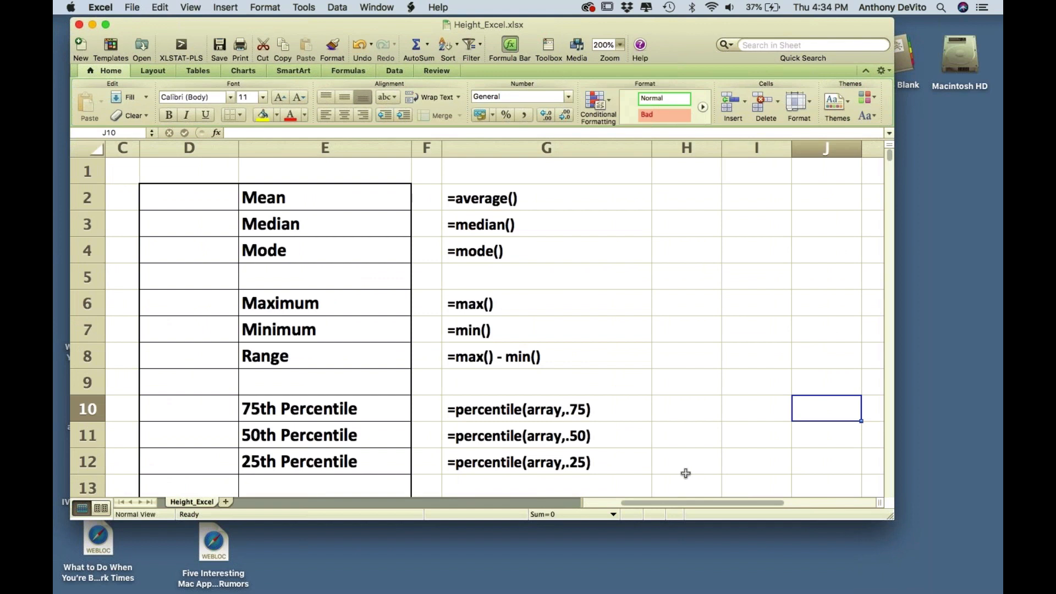
pyautogui.moveTo(702, 558); pyautogui.dragTo(702, 575)
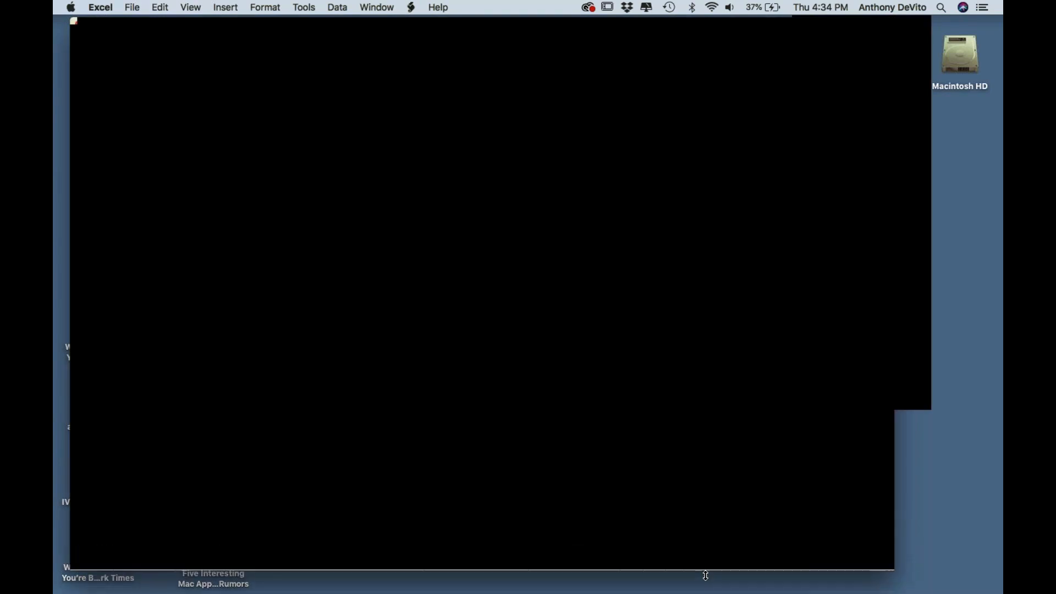
pyautogui.click(620, 45)
pyautogui.click(619, 46)
pyautogui.write('1')
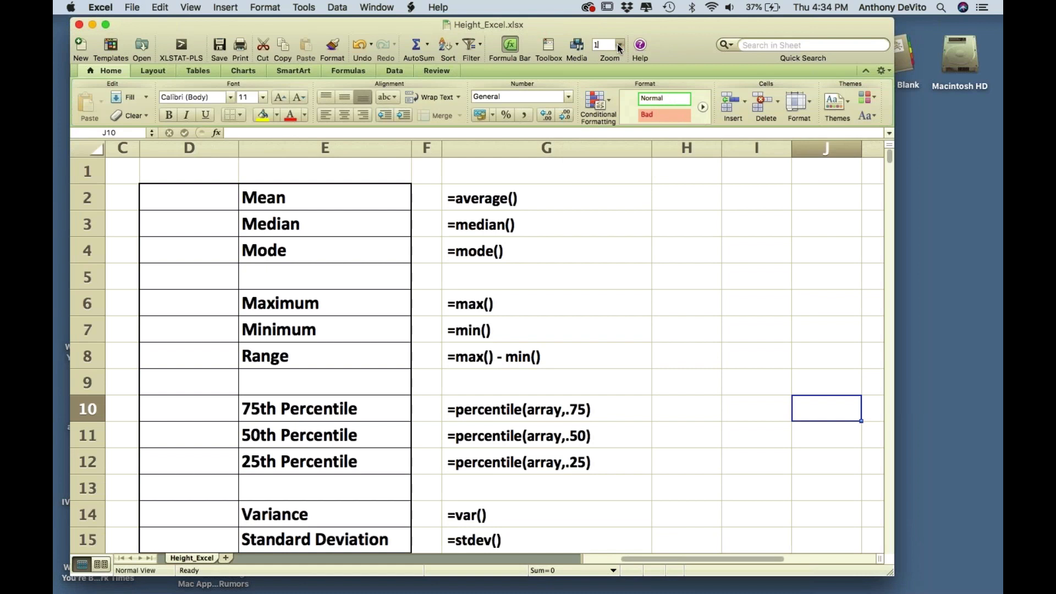
pyautogui.write('60')
pyautogui.press('Return')
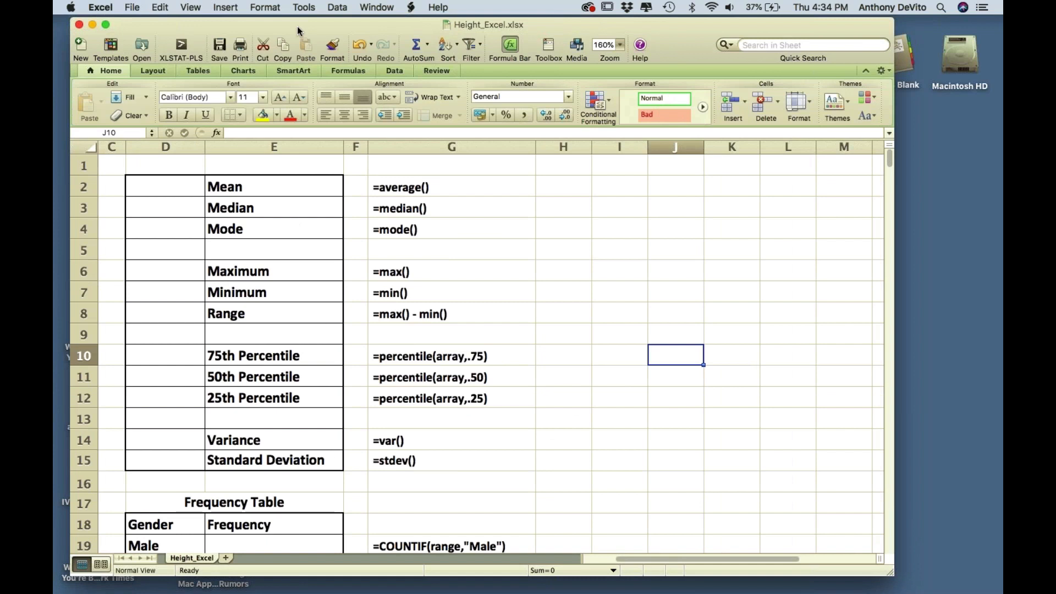
pyautogui.moveTo(297, 25); pyautogui.dragTo(361, 23)
pyautogui.hscroll(-2, 348, 234)
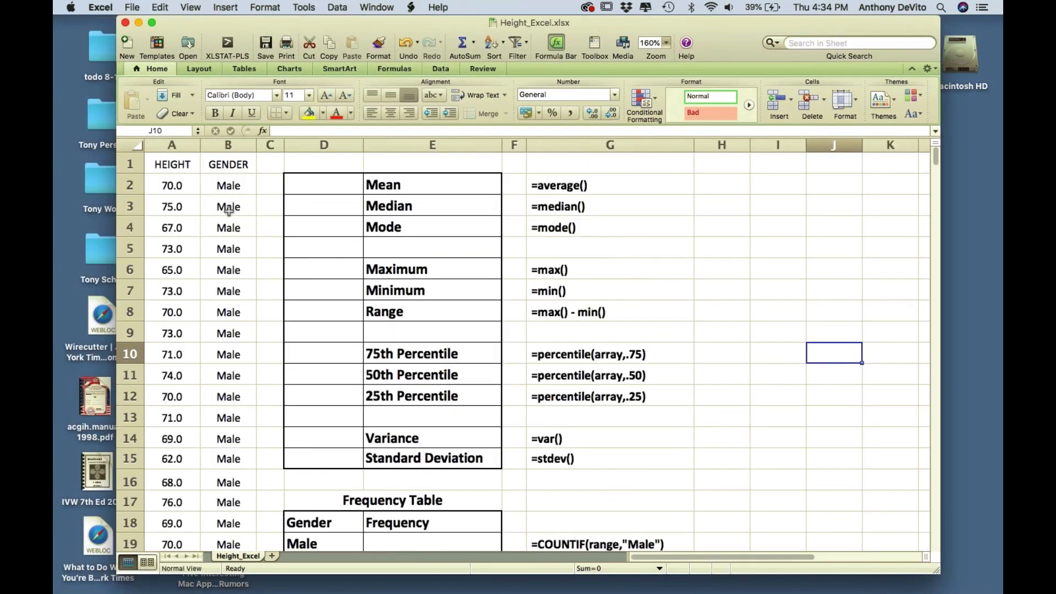
pyautogui.click(130, 185)
pyautogui.scroll(-1, 130, 185)
pyautogui.scroll(-20, 130, 185)
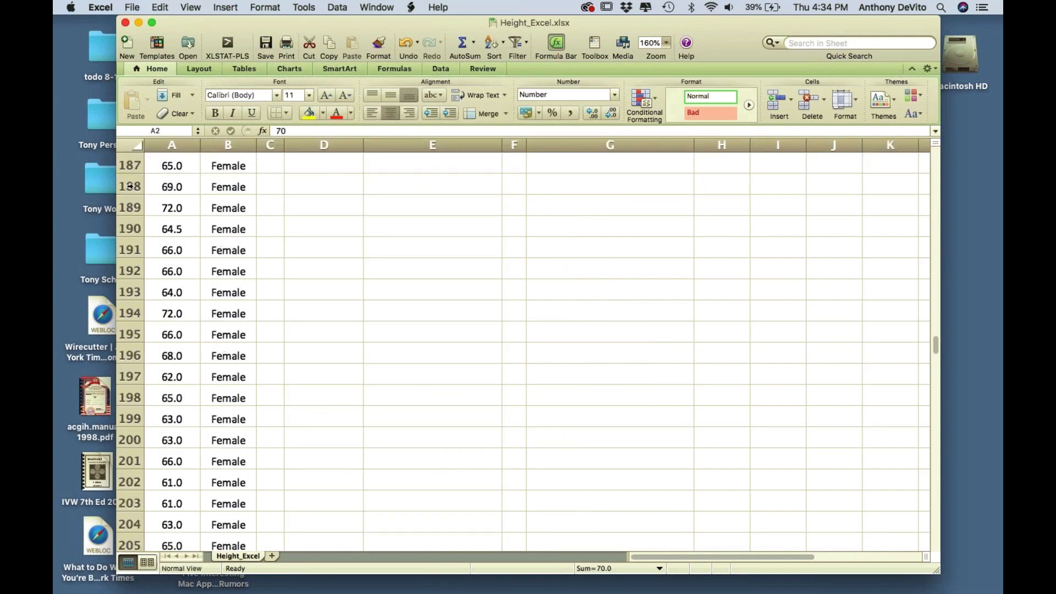
pyautogui.scroll(-20, 130, 186)
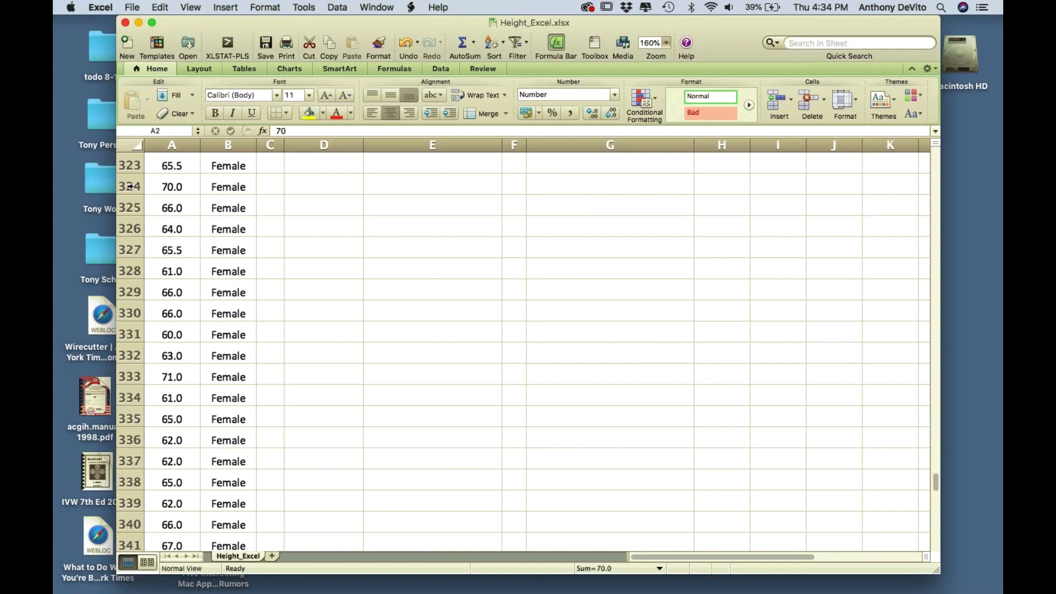
pyautogui.scroll(10, 130, 186)
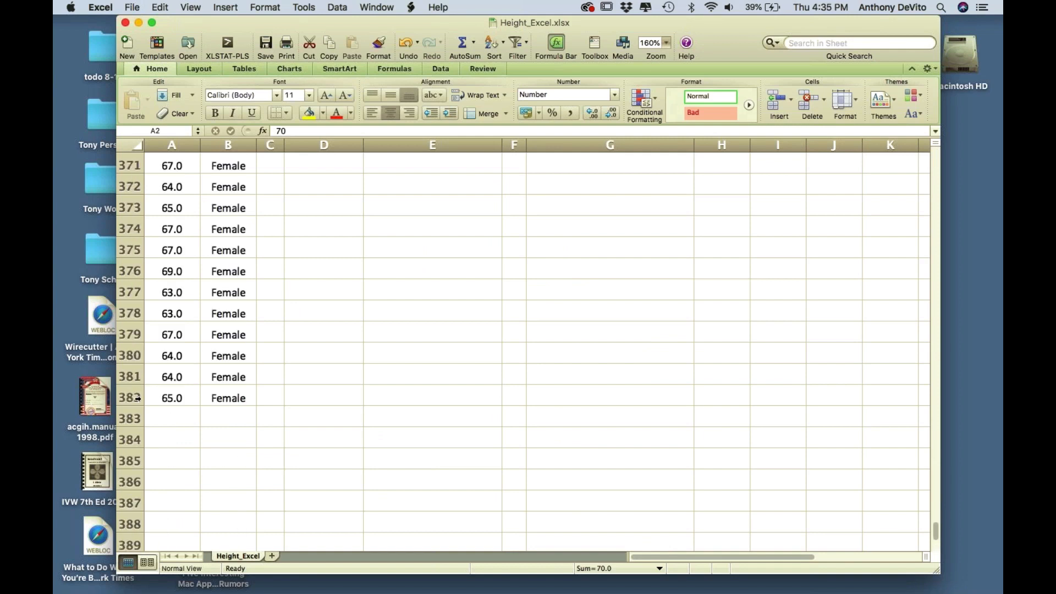
pyautogui.click(132, 397)
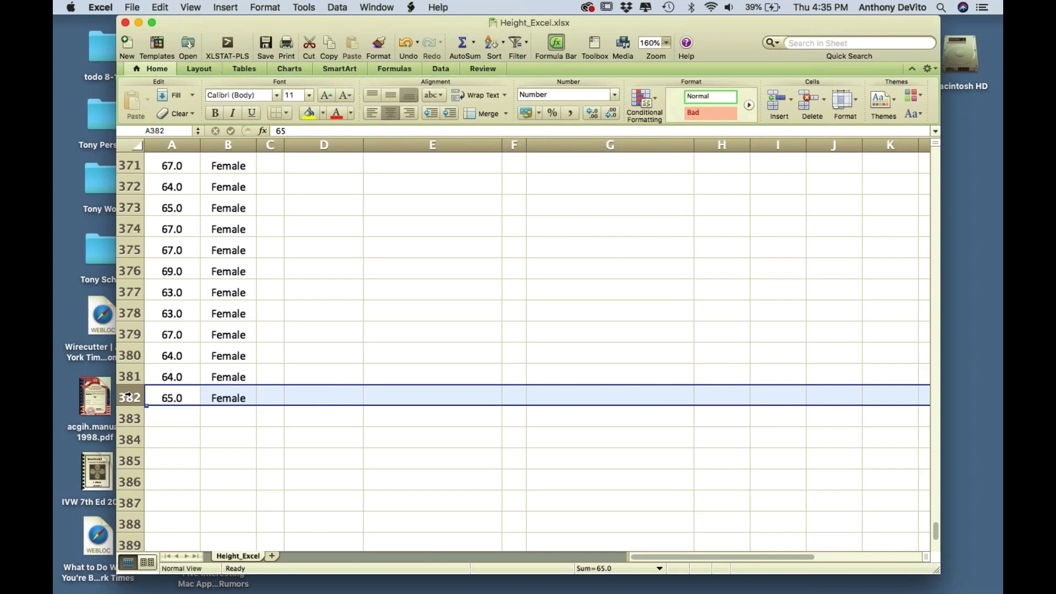
pyautogui.scroll(1, 178, 270)
pyautogui.scroll(20, 177, 271)
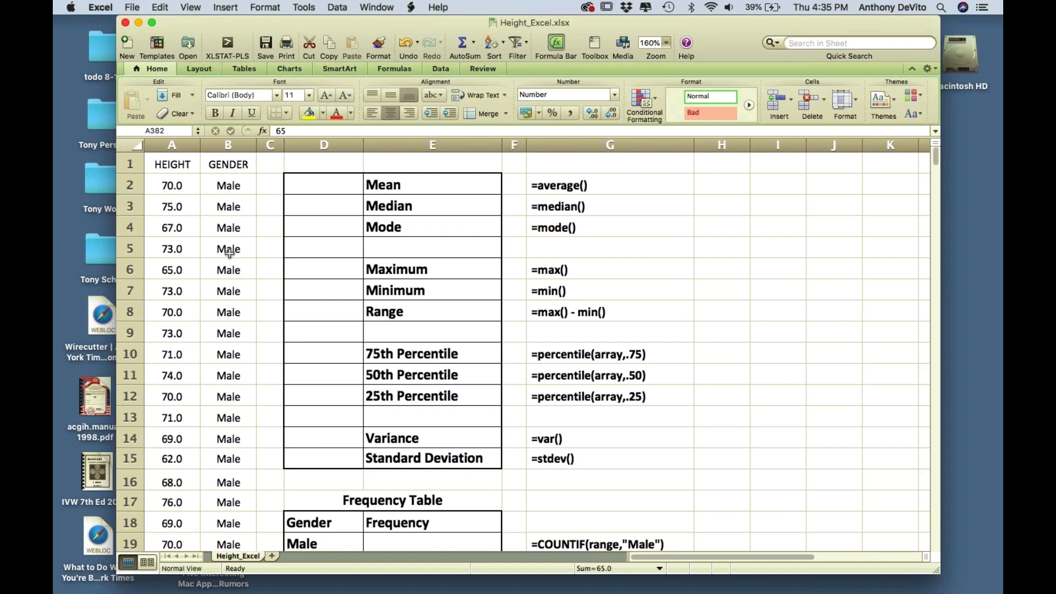
pyautogui.scroll(-1, 229, 253)
pyautogui.scroll(-20, 230, 252)
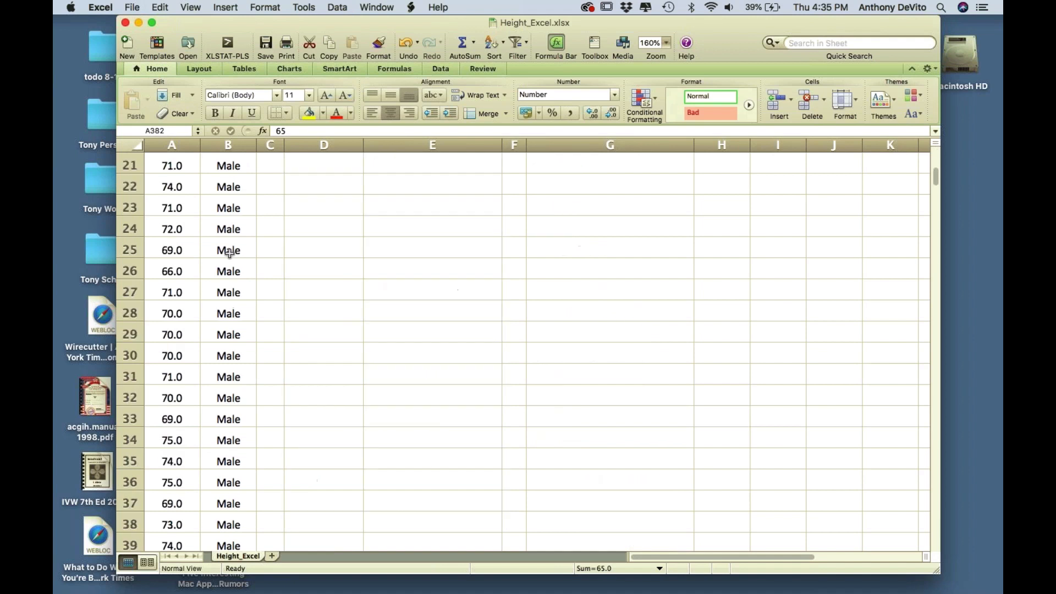
pyautogui.scroll(20, 229, 252)
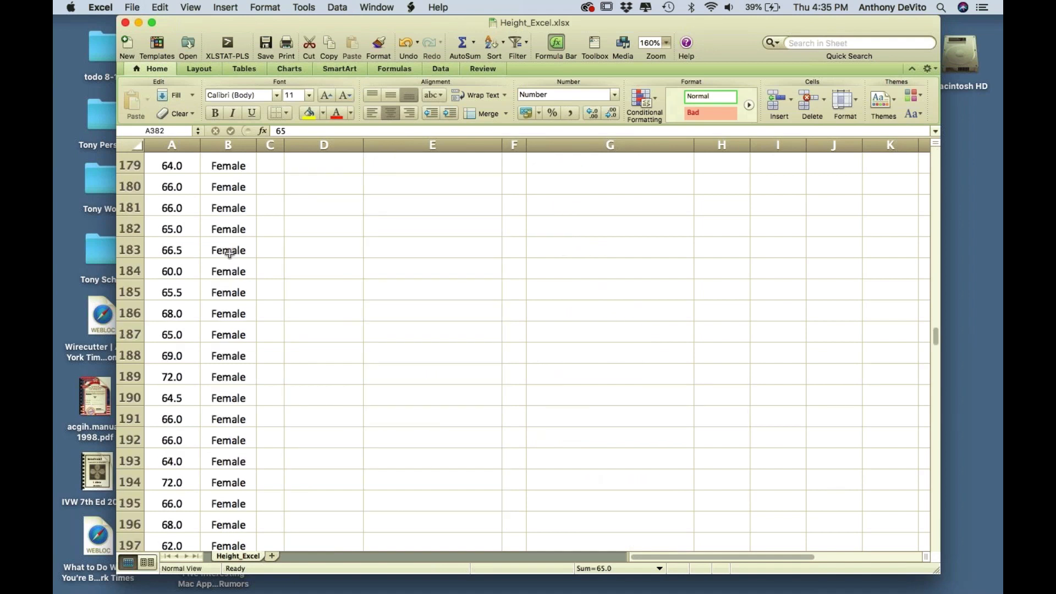
pyautogui.scroll(8, 229, 253)
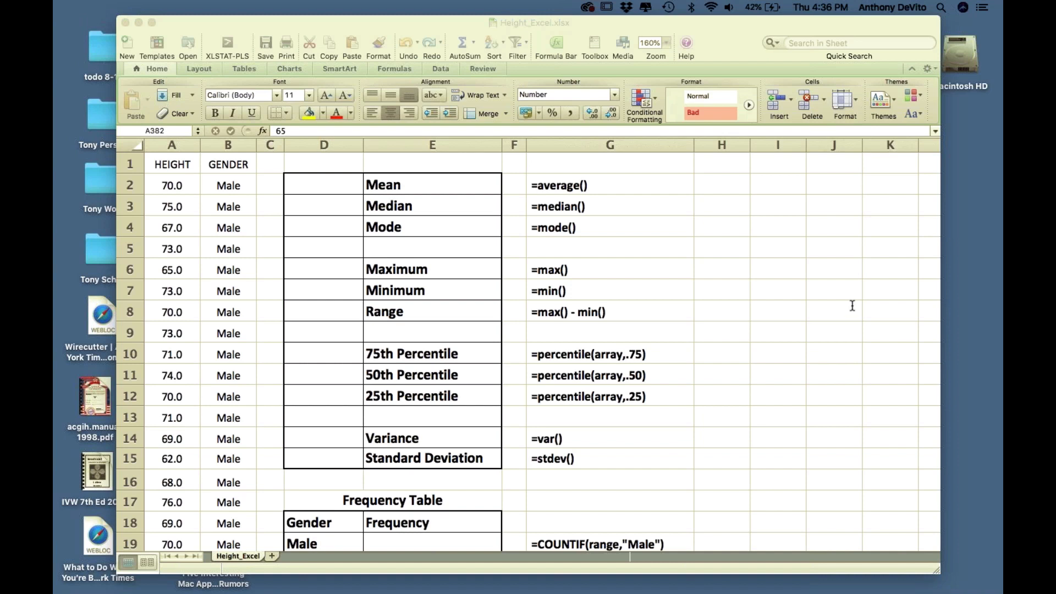
pyautogui.click(234, 147)
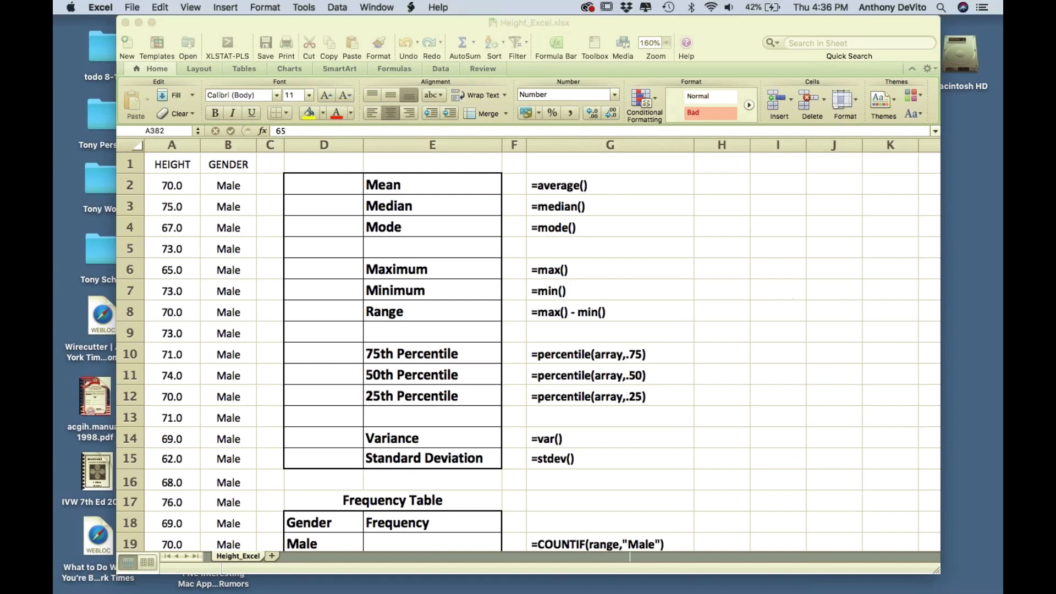
pyautogui.click(234, 146)
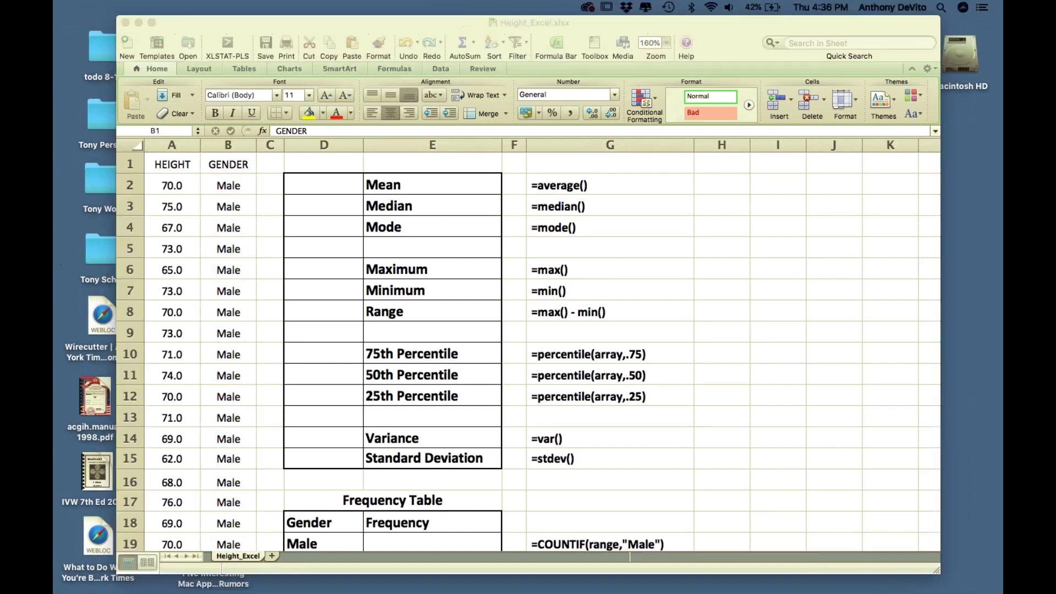
pyautogui.scroll(-1, 673, 306)
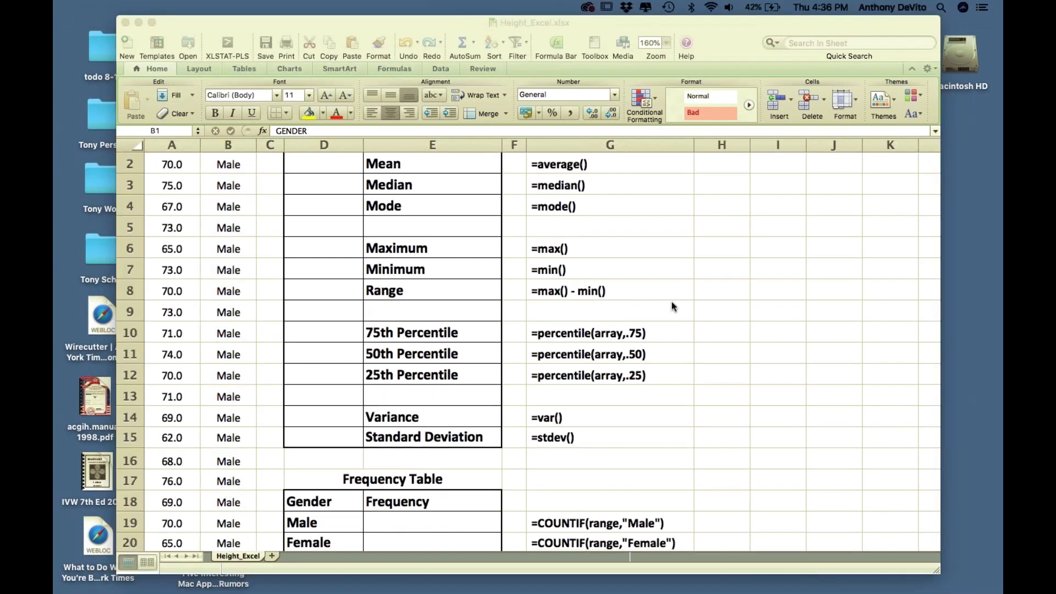
pyautogui.scroll(-1, 673, 306)
pyautogui.scroll(2, 673, 306)
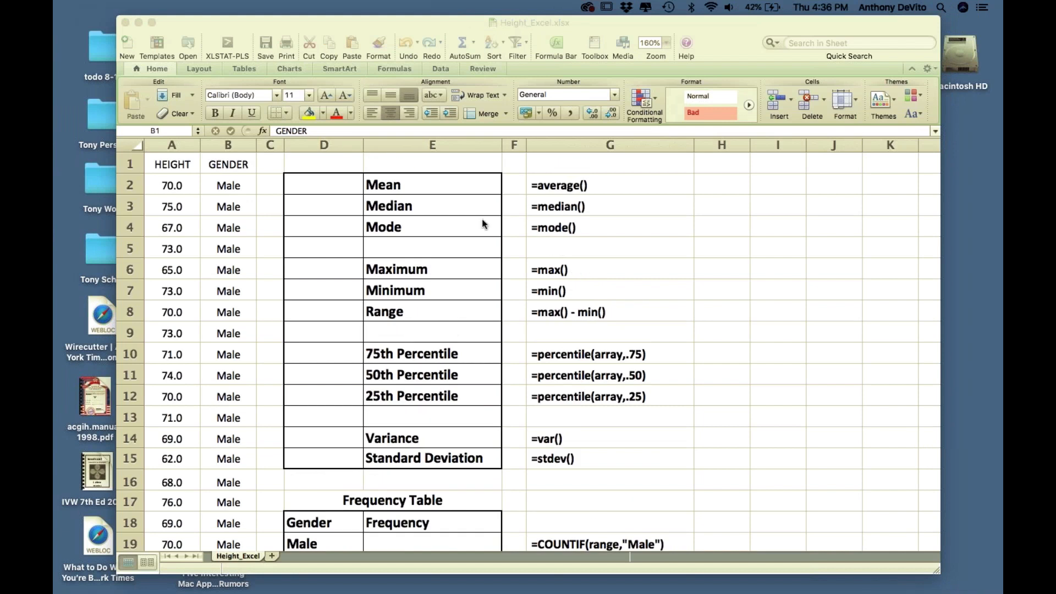
# - Scroll down the HEIGHT column to find the #NULL! entry in row 118
pyautogui.click(169, 146)
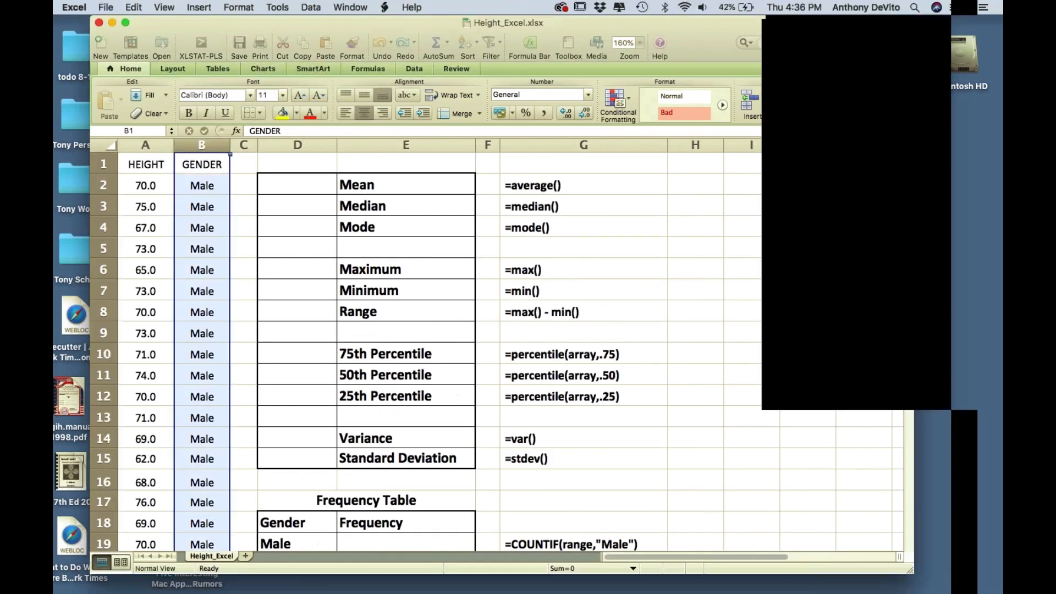
pyautogui.scroll(-1, 523, 352)
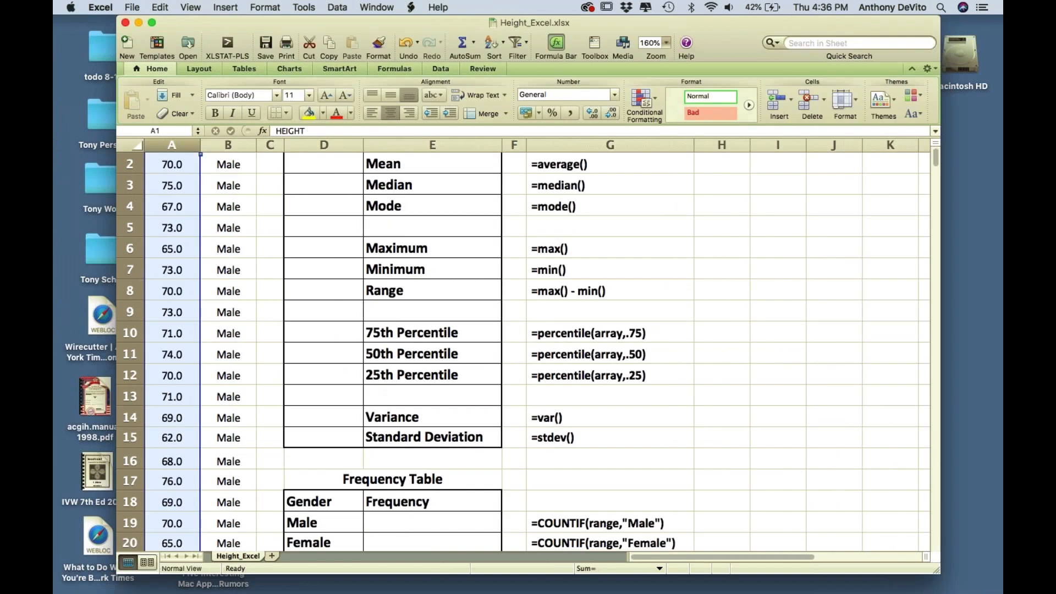
pyautogui.scroll(-10, 523, 351)
pyautogui.scroll(-8, 190, 308)
pyautogui.scroll(-1, 190, 308)
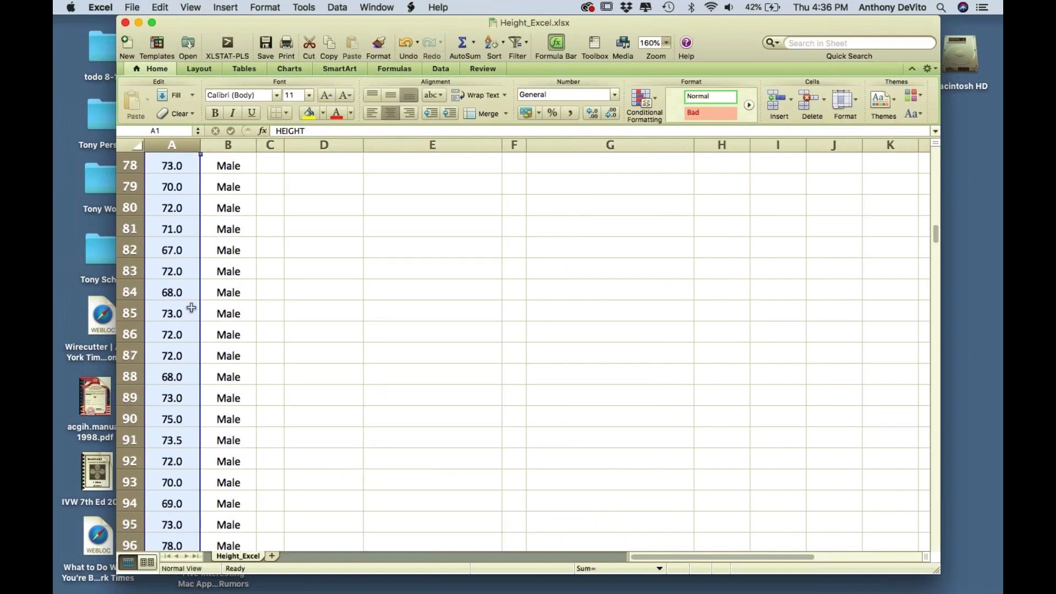
pyautogui.scroll(-6, 190, 307)
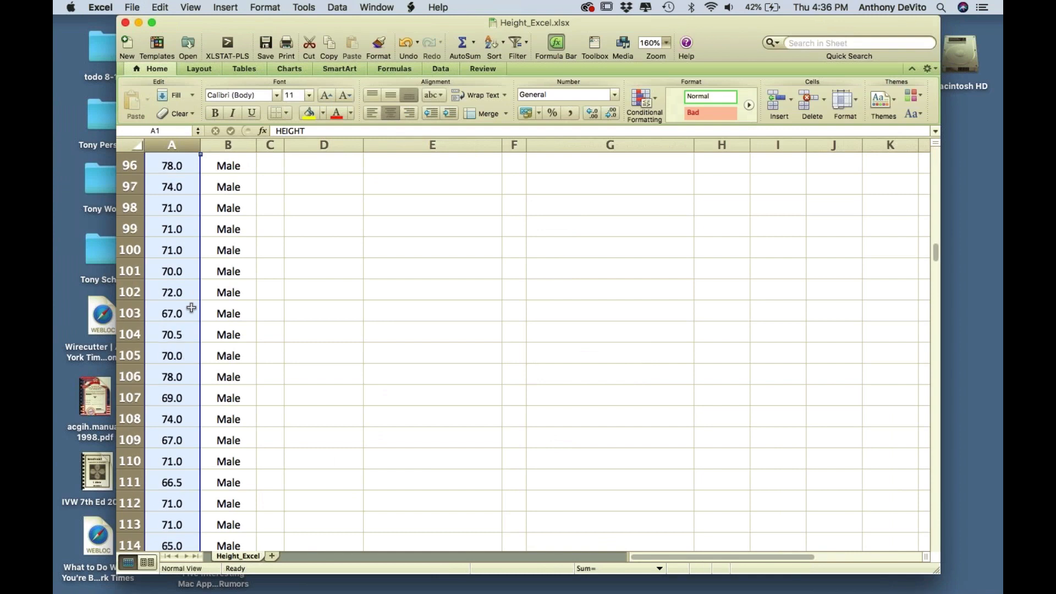
pyautogui.scroll(1, 191, 308)
pyautogui.scroll(4, 191, 308)
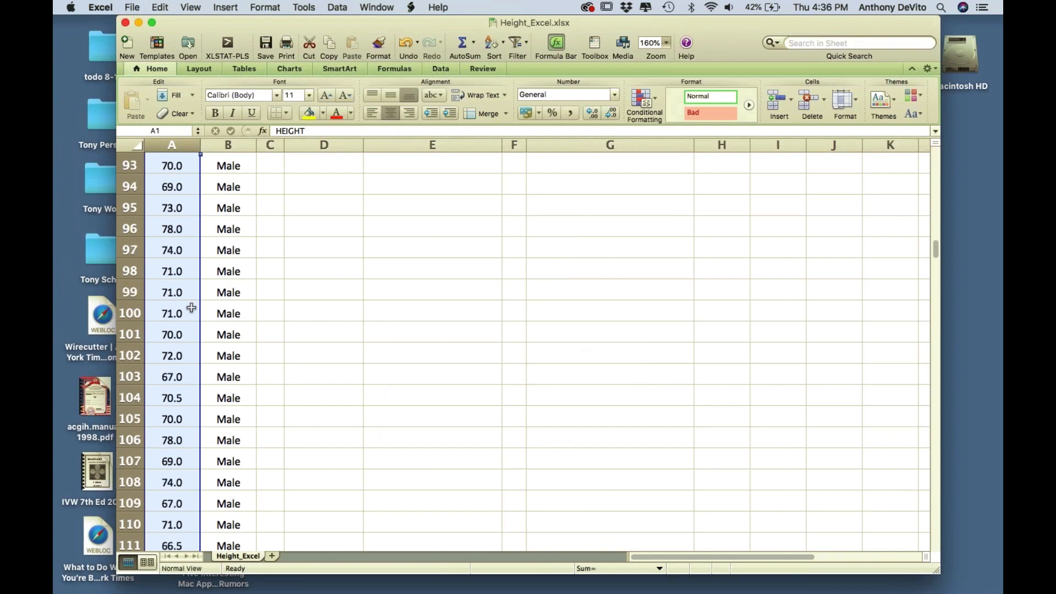
pyautogui.scroll(8, 191, 308)
pyautogui.scroll(3, 191, 308)
pyautogui.scroll(2, 190, 308)
pyautogui.scroll(-4, 191, 308)
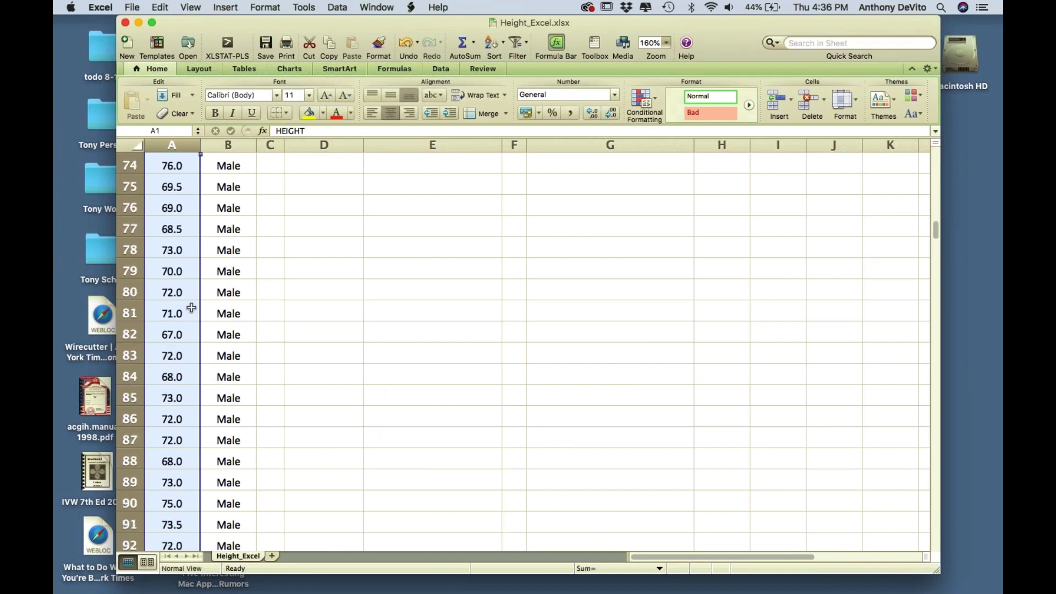
pyautogui.scroll(-5, 191, 308)
pyautogui.scroll(-15, 190, 308)
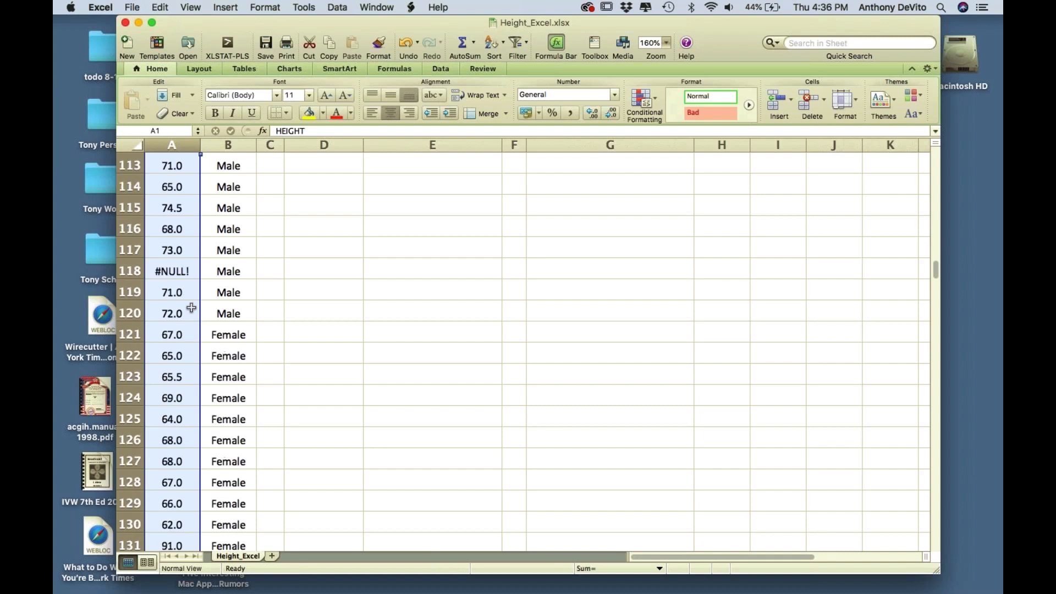
pyautogui.scroll(1, 164, 235)
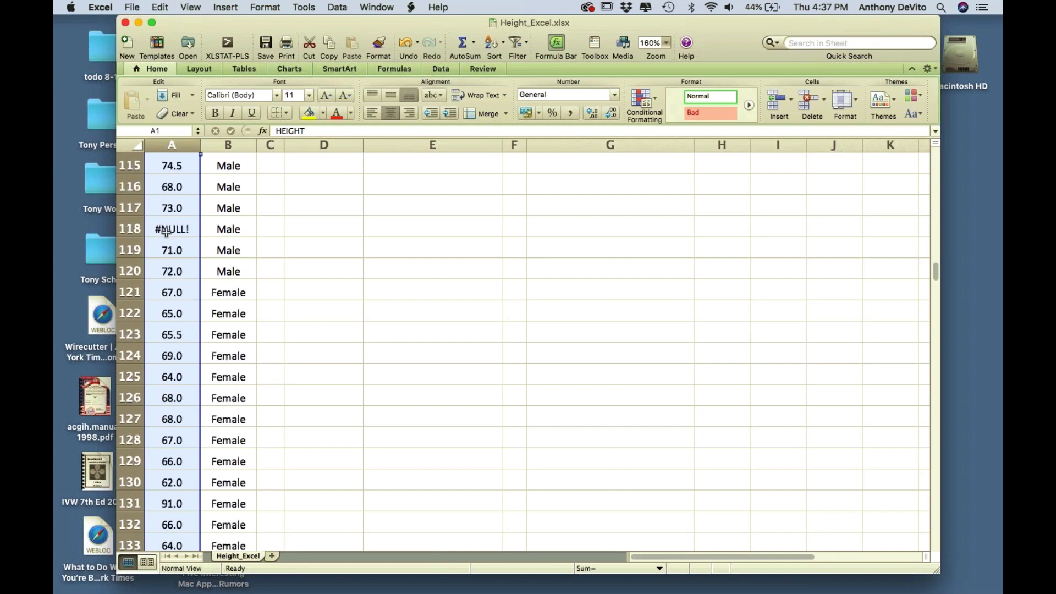
# - Clear the #NULL! error from cell A118, leaving it empty
pyautogui.click(165, 234)
pyautogui.press('BackSpace')
pyautogui.press('Tab')
pyautogui.press('Tab')
pyautogui.press('Tab')
# - Scroll through the height data and return to the top of the sheet
pyautogui.scroll(-20, 180, 426)
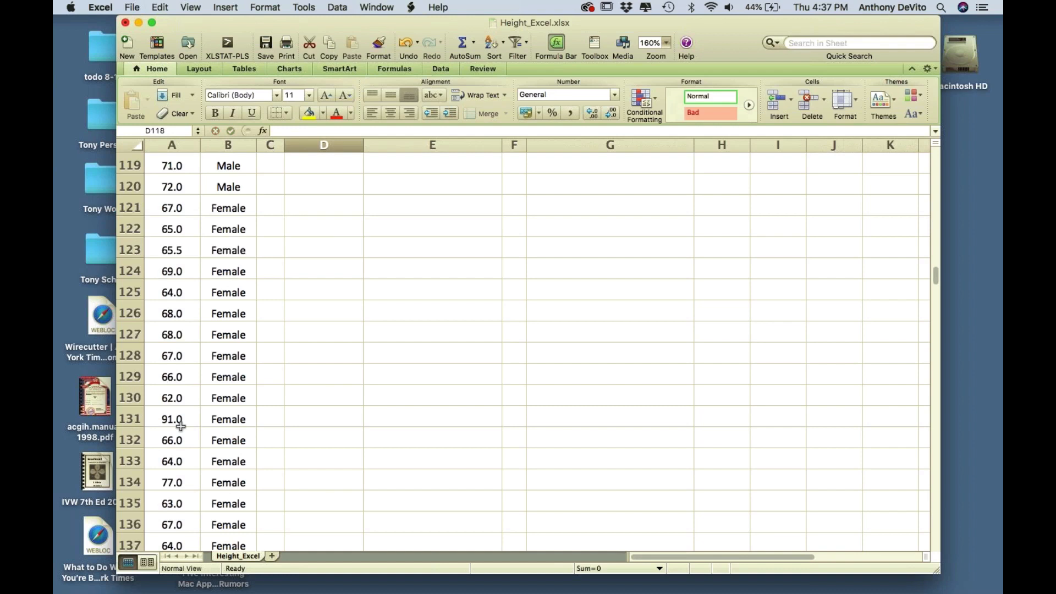
pyautogui.scroll(-9, 180, 426)
pyautogui.scroll(20, 180, 426)
pyautogui.scroll(15, 181, 426)
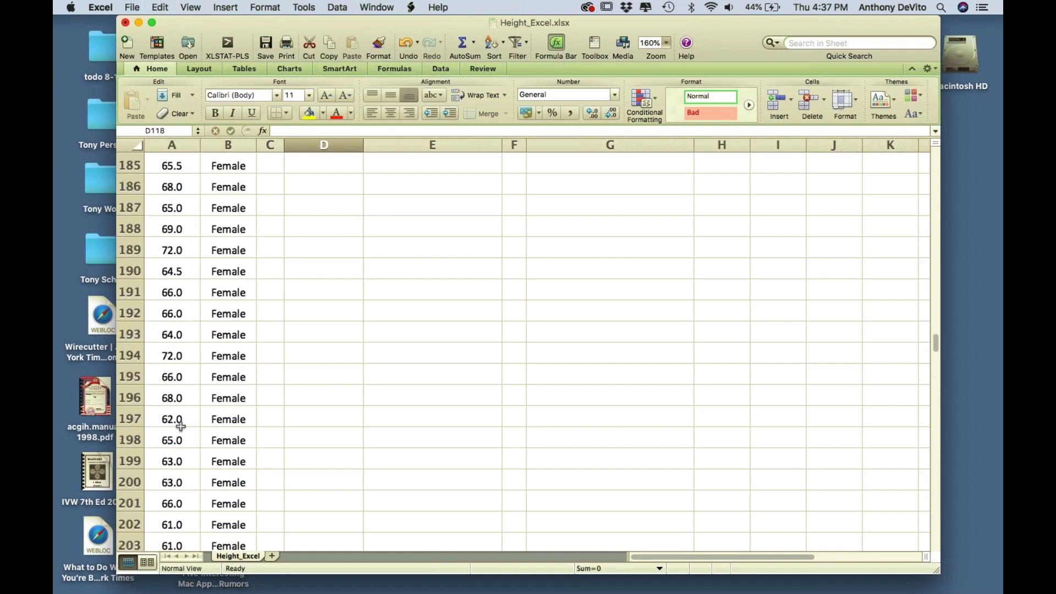
pyautogui.scroll(-8, 180, 426)
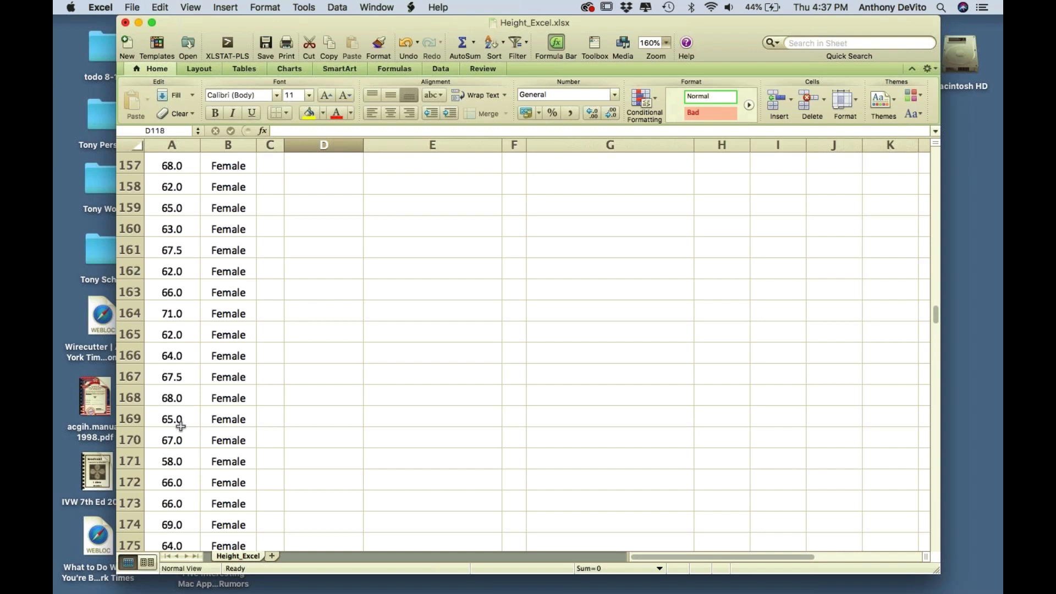
pyautogui.scroll(-3, 180, 426)
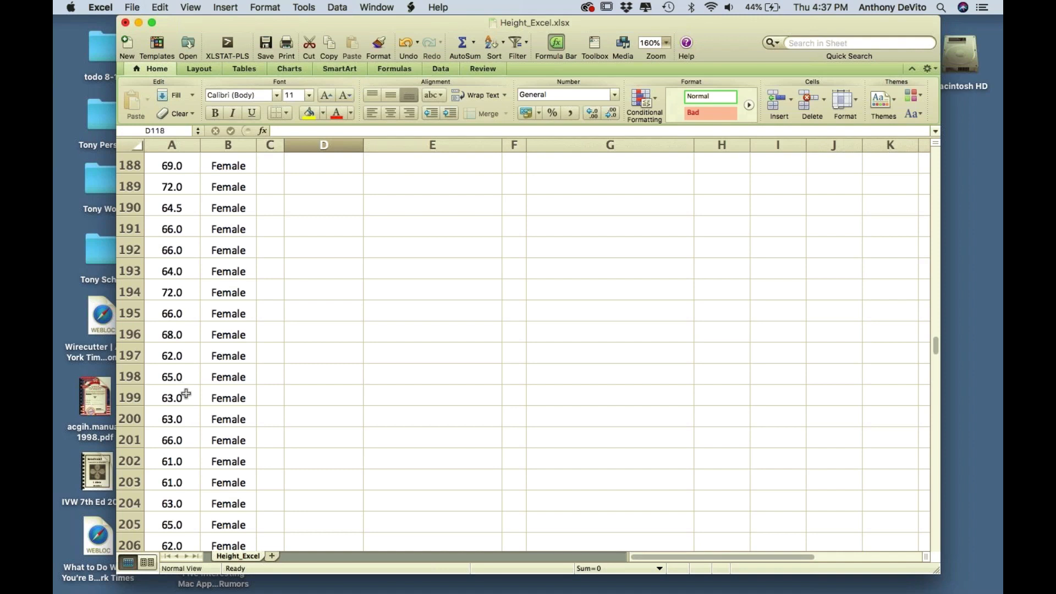
pyautogui.scroll(-20, 186, 393)
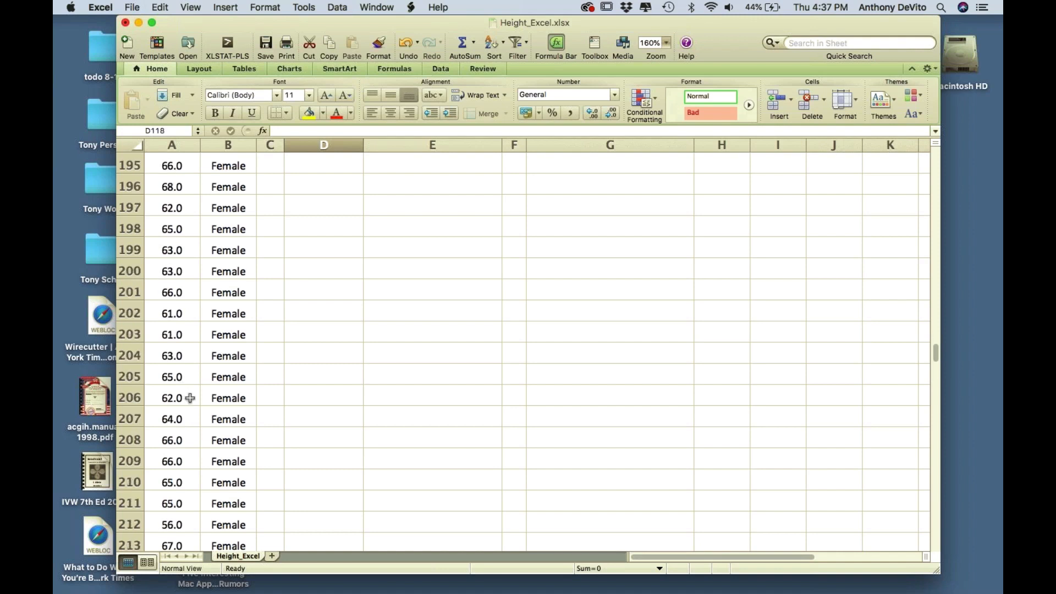
pyautogui.scroll(1, 190, 398)
pyautogui.scroll(20, 190, 398)
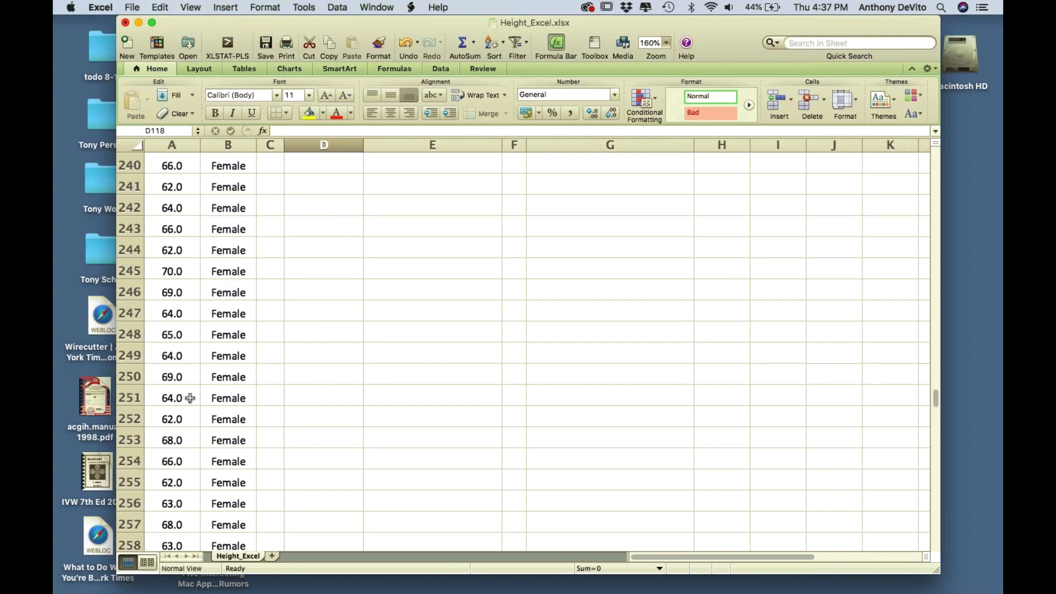
pyautogui.scroll(11, 190, 397)
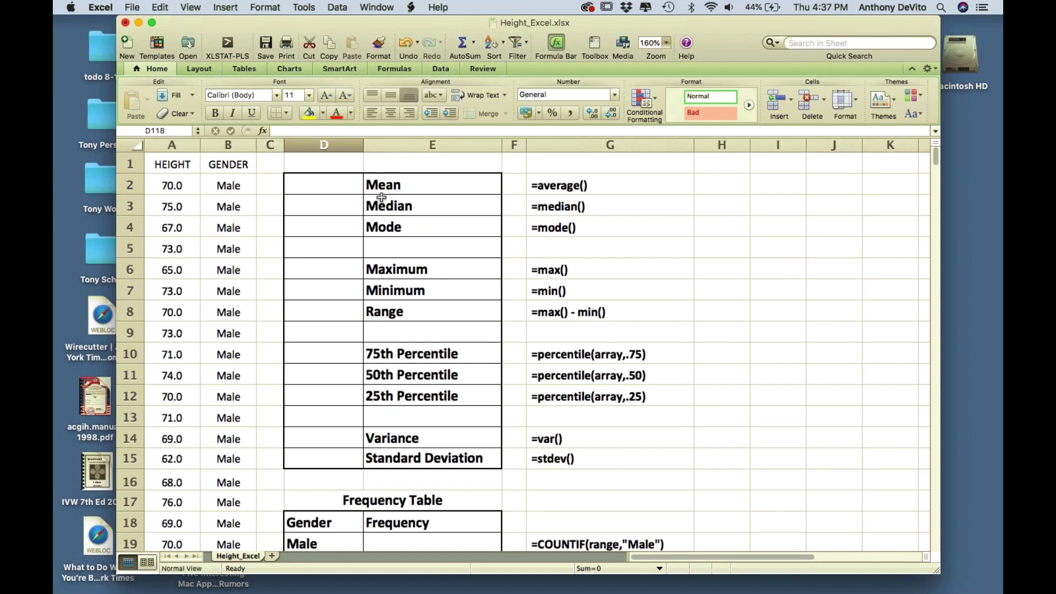
pyautogui.click(404, 206)
pyautogui.click(431, 185)
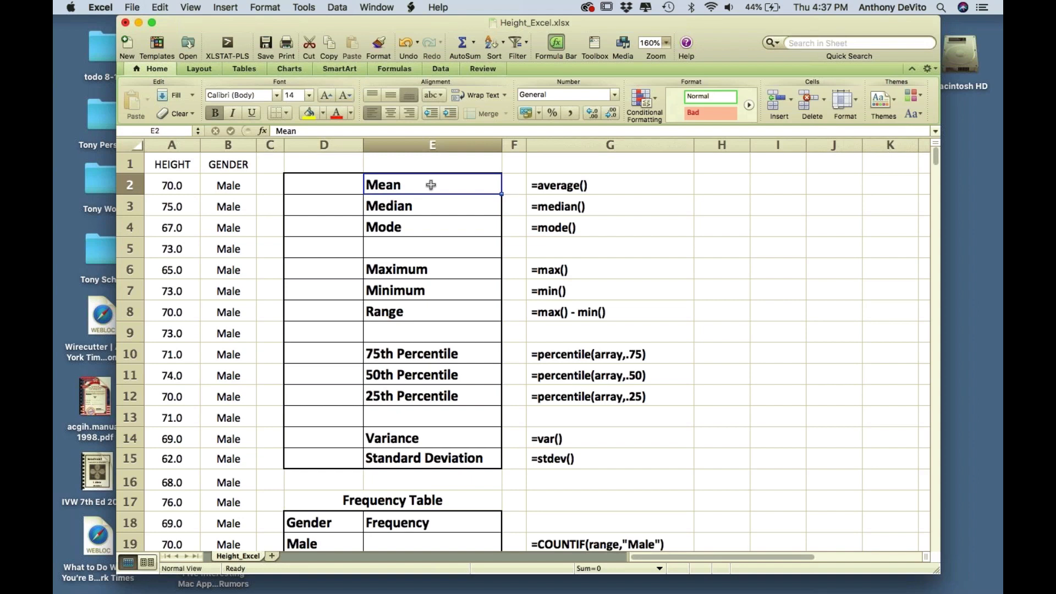
pyautogui.moveTo(431, 202); pyautogui.dragTo(431, 226)
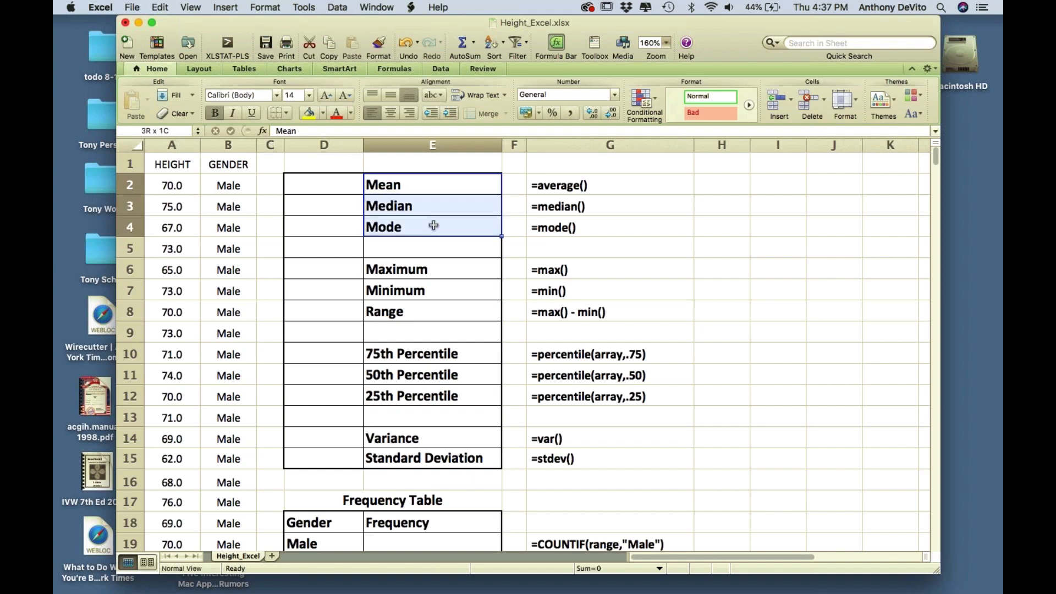
pyautogui.click(616, 228)
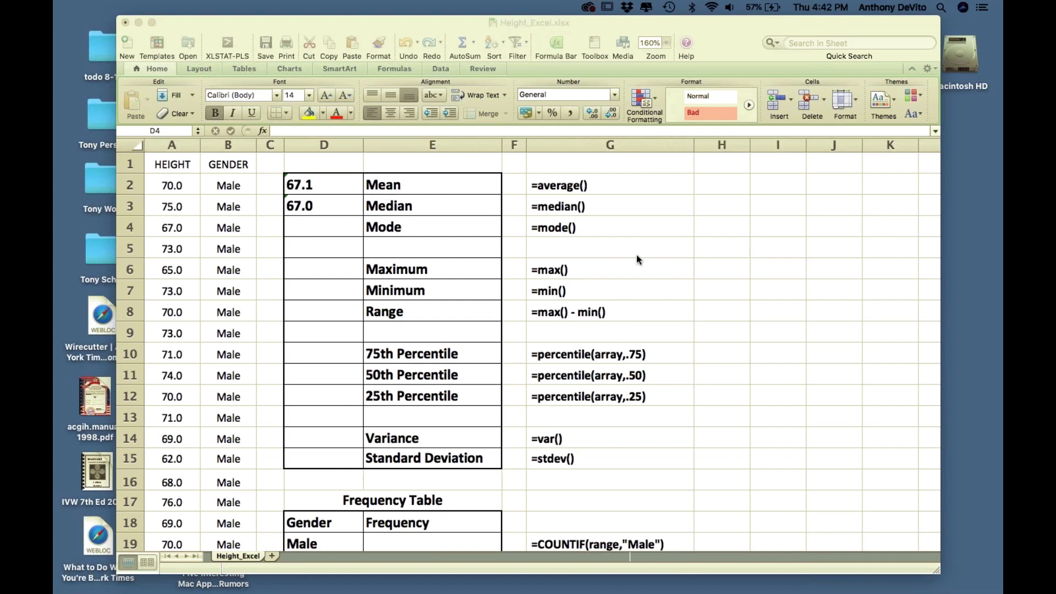
# - Bring the Excel window back into focus
pyautogui.click(508, 244)
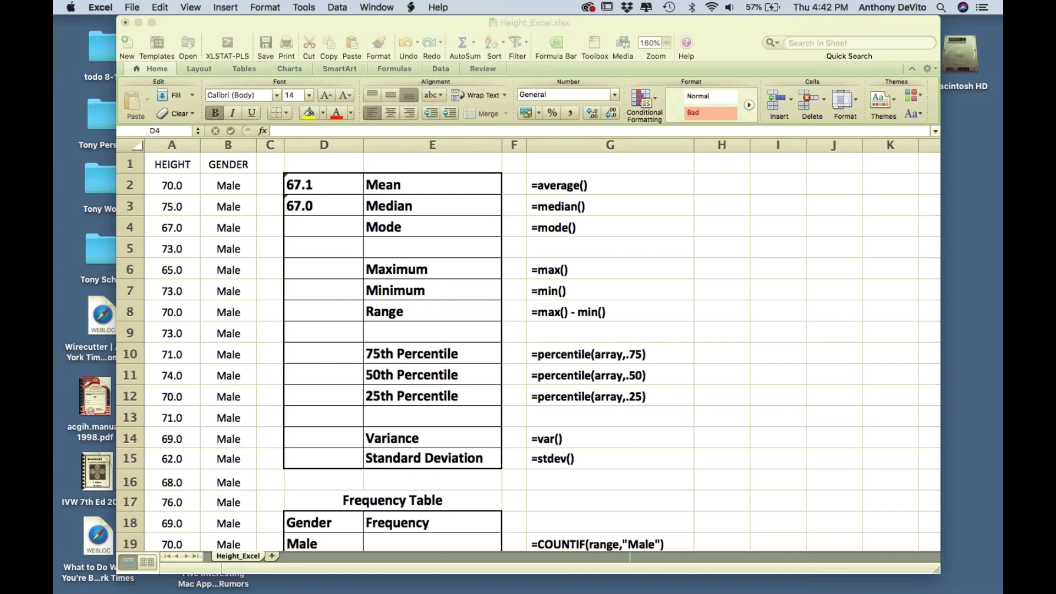
pyautogui.press('Down')
pyautogui.press('Down')
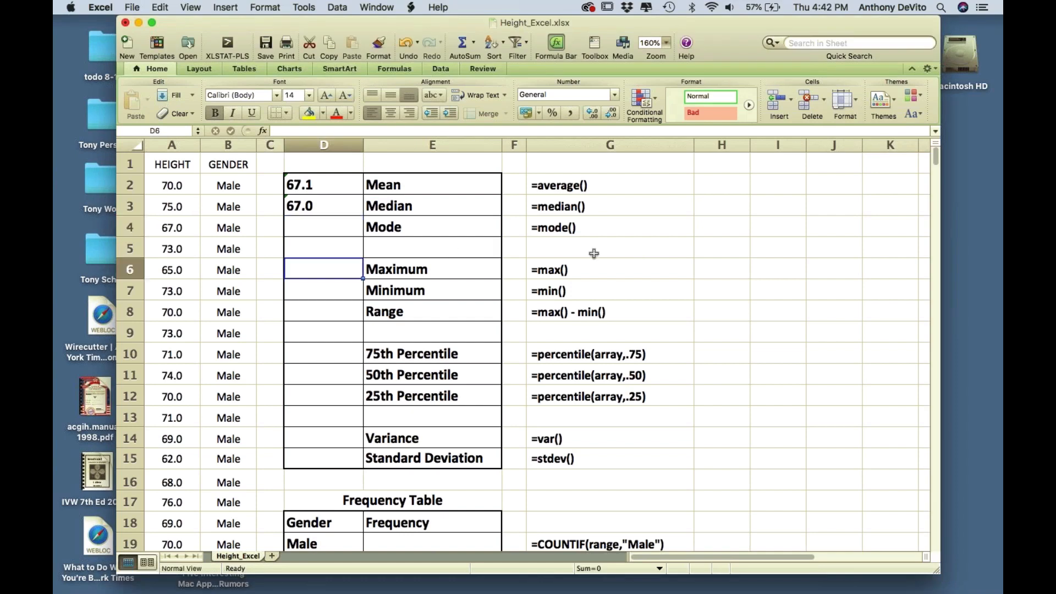
pyautogui.click(338, 183)
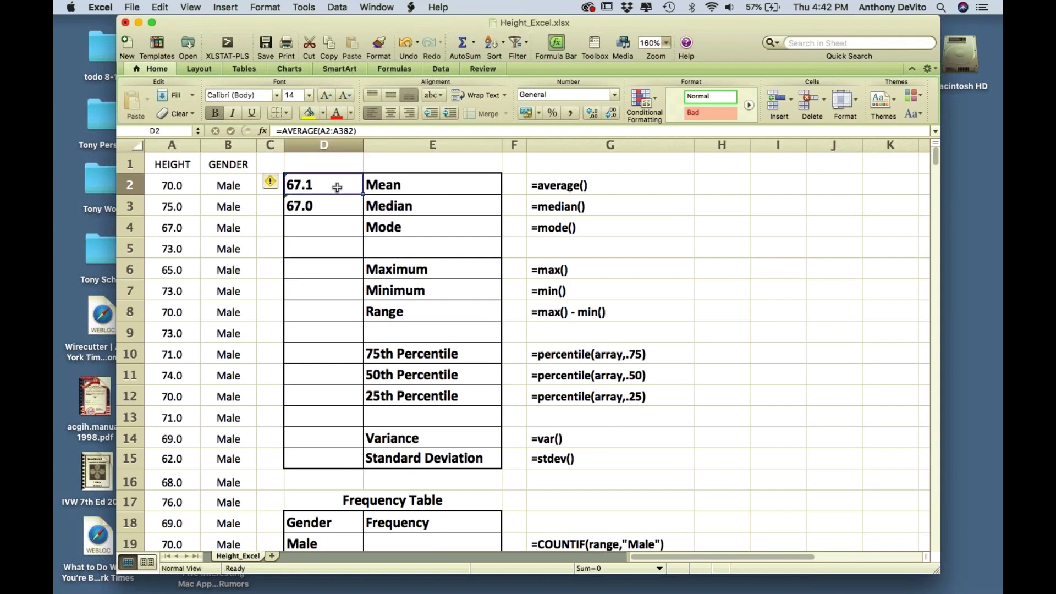
pyautogui.doubleClick(337, 184)
pyautogui.moveTo(419, 184); pyautogui.dragTo(271, 184)
pyautogui.press('BackSpace')
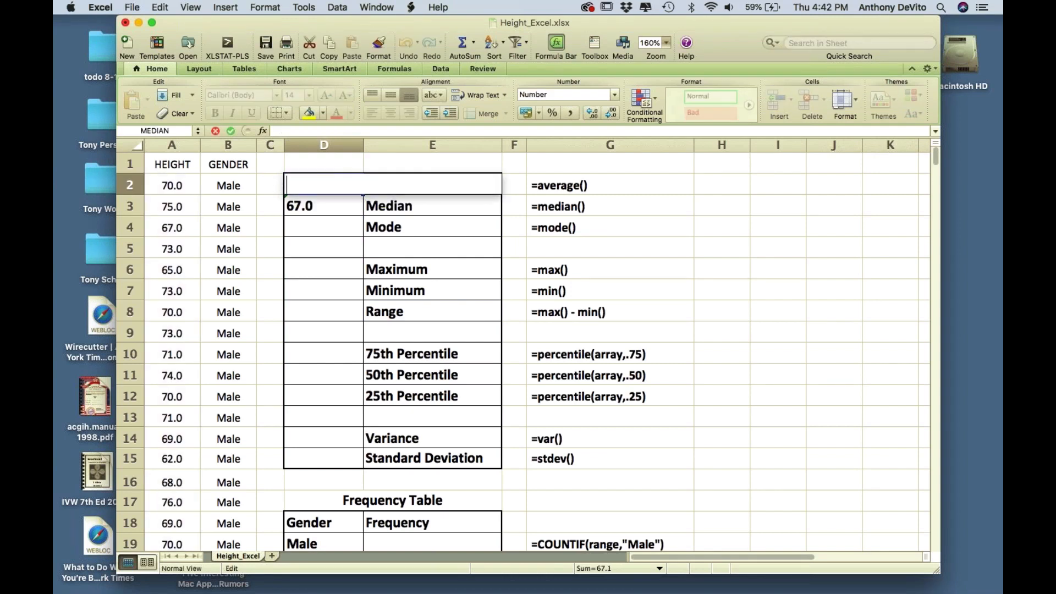
pyautogui.click(326, 209)
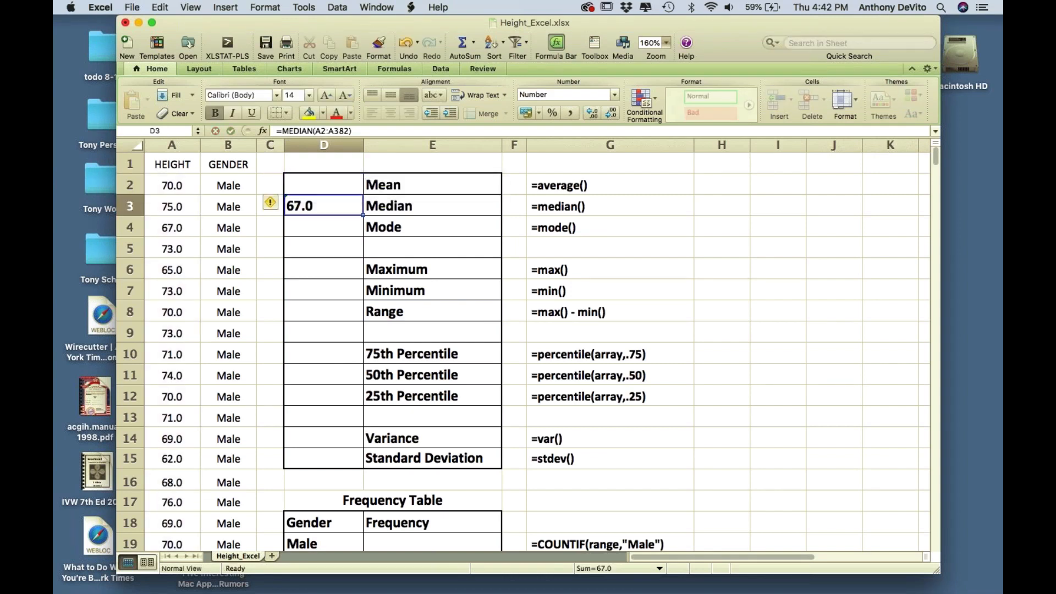
pyautogui.doubleClick(327, 209)
pyautogui.moveTo(397, 203); pyautogui.dragTo(259, 203)
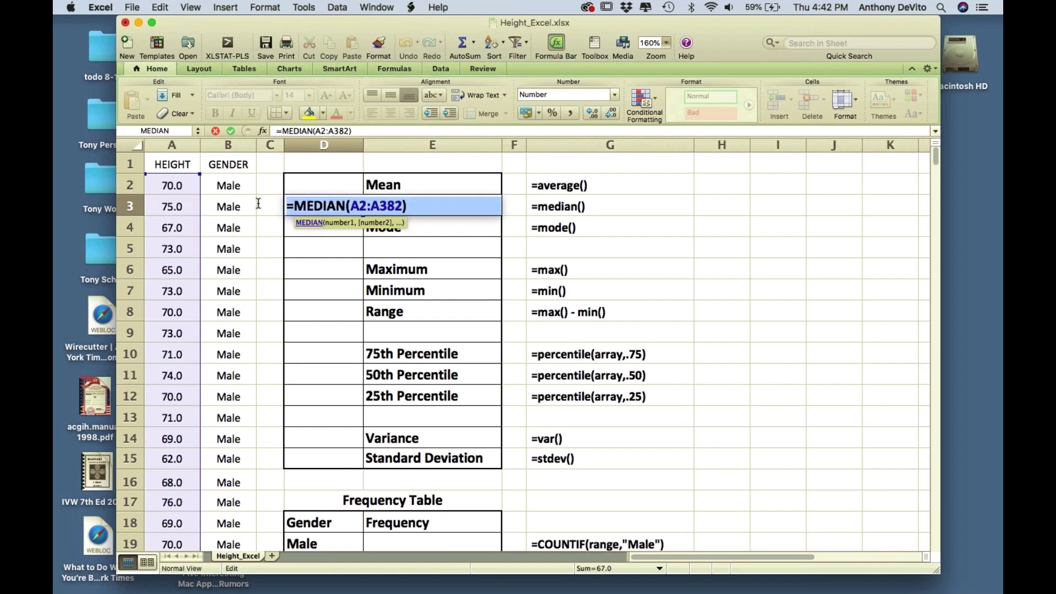
pyautogui.press('BackSpace')
pyautogui.click(610, 227)
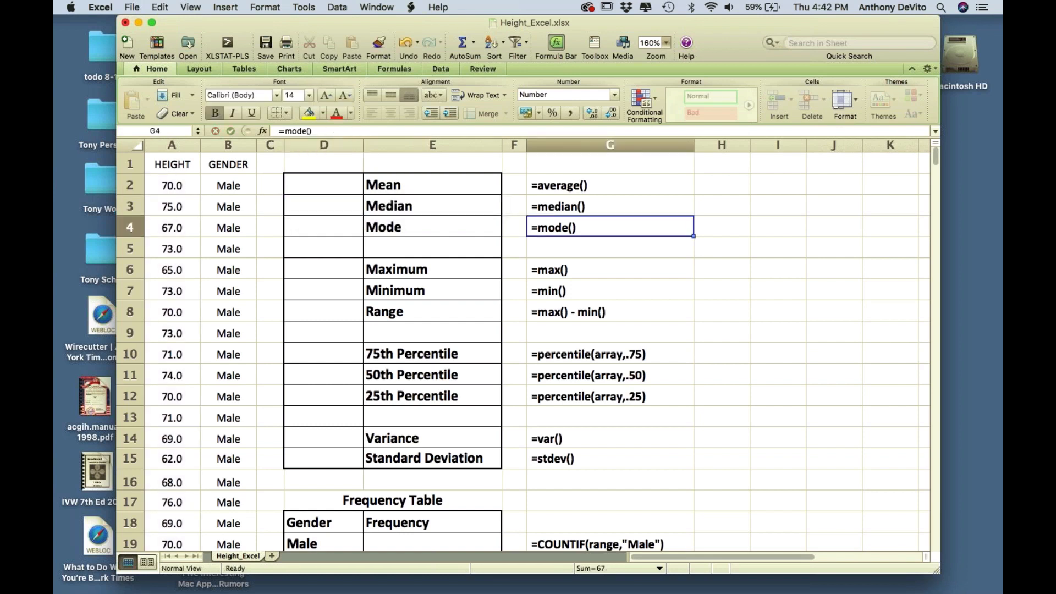
pyautogui.click(721, 354)
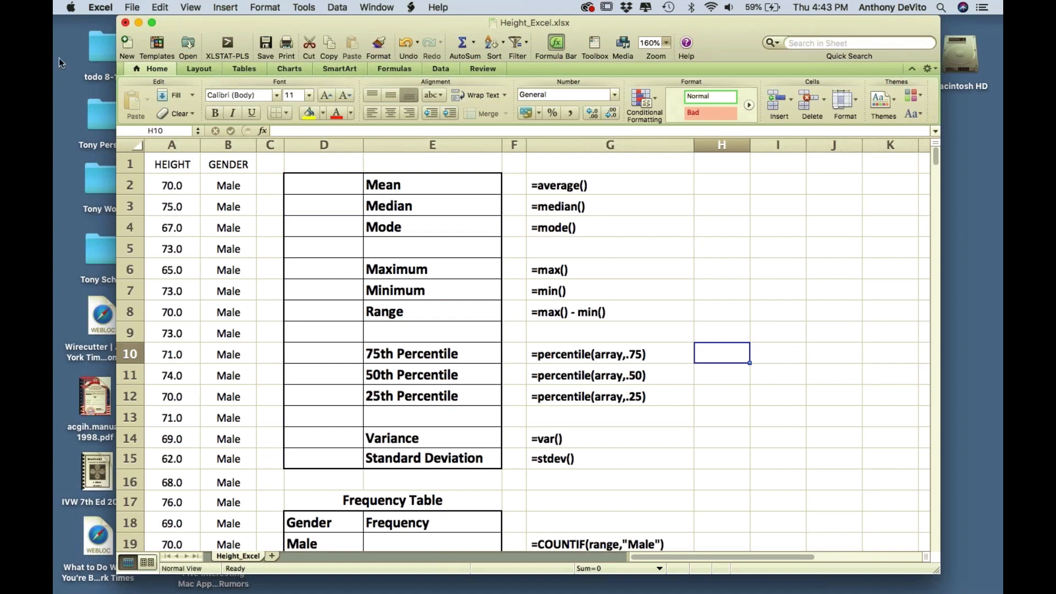
pyautogui.click(130, 185)
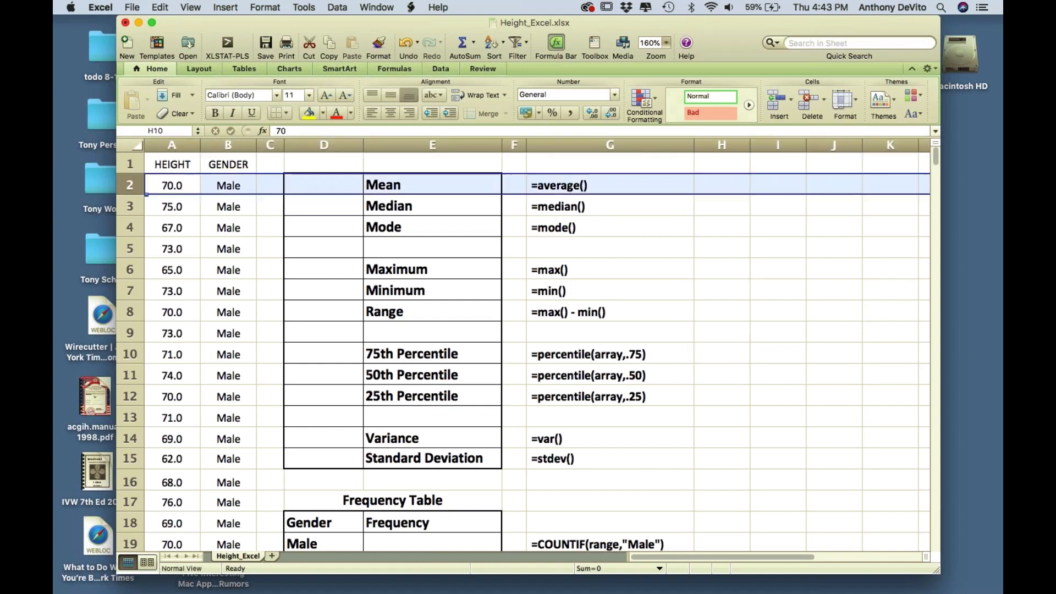
pyautogui.click(171, 145)
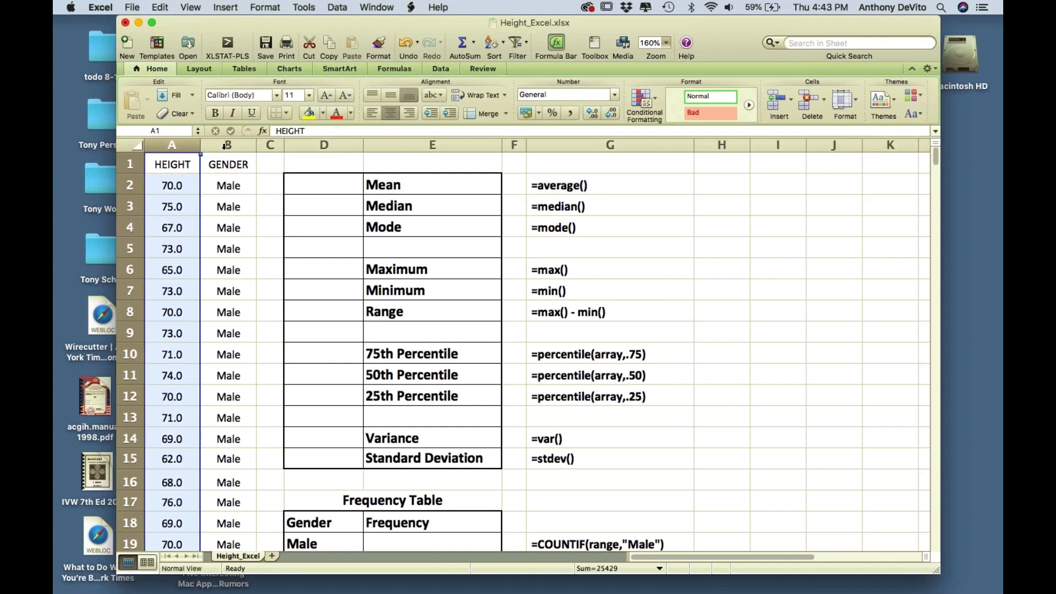
pyautogui.click(227, 144)
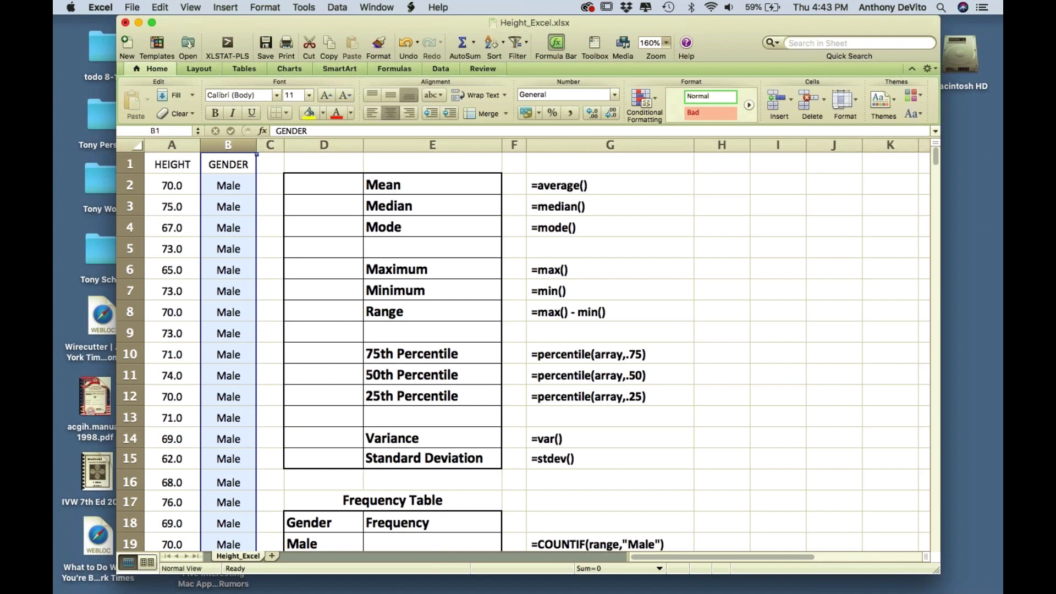
pyautogui.click(171, 145)
pyautogui.click(218, 147)
pyautogui.doubleClick(406, 413)
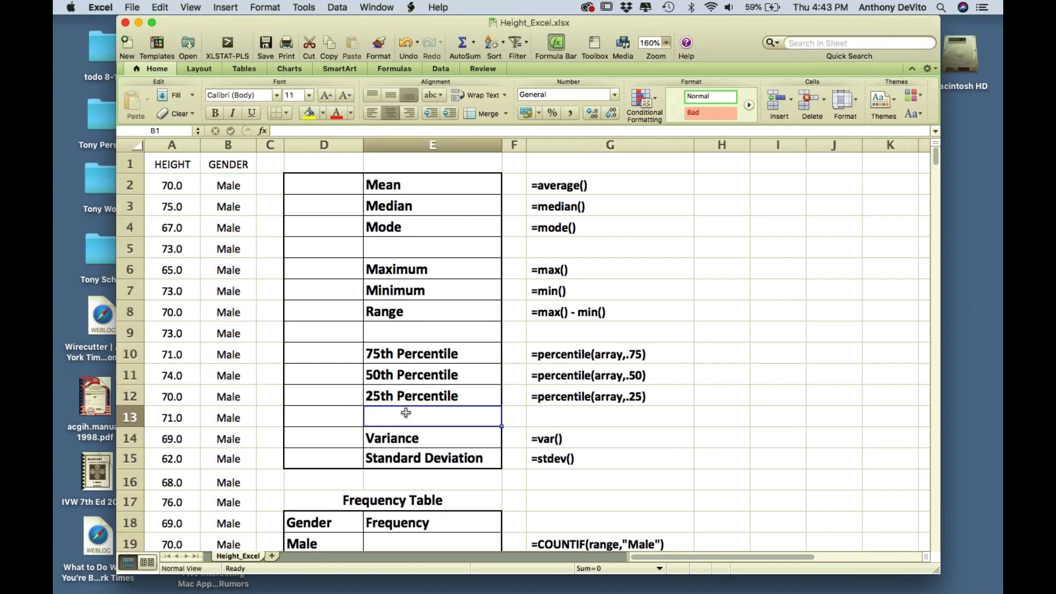
pyautogui.write('IQr')
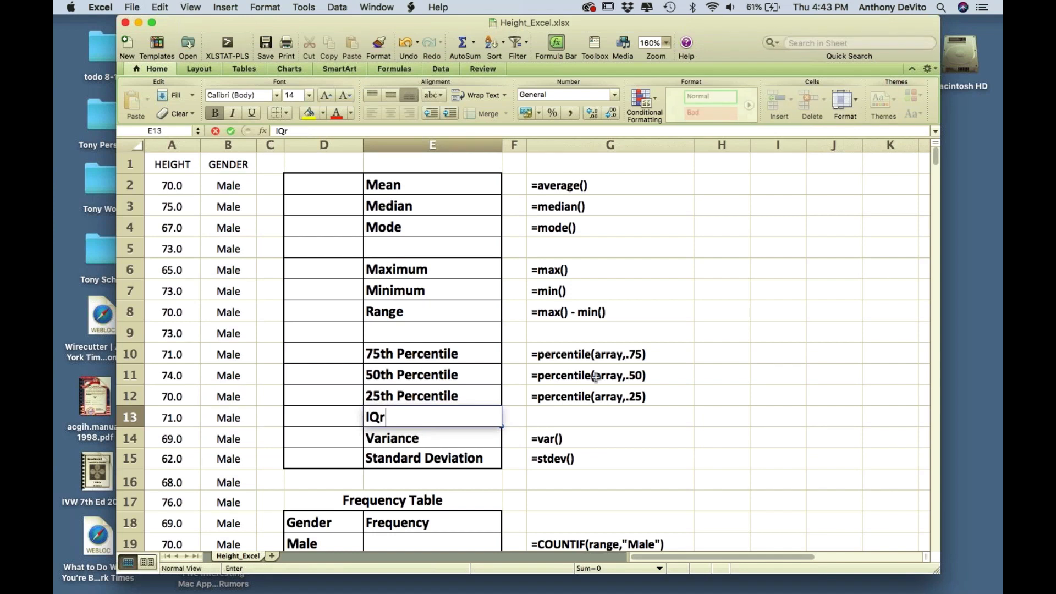
pyautogui.press('BackSpace')
pyautogui.write('R')
pyautogui.click(720, 412)
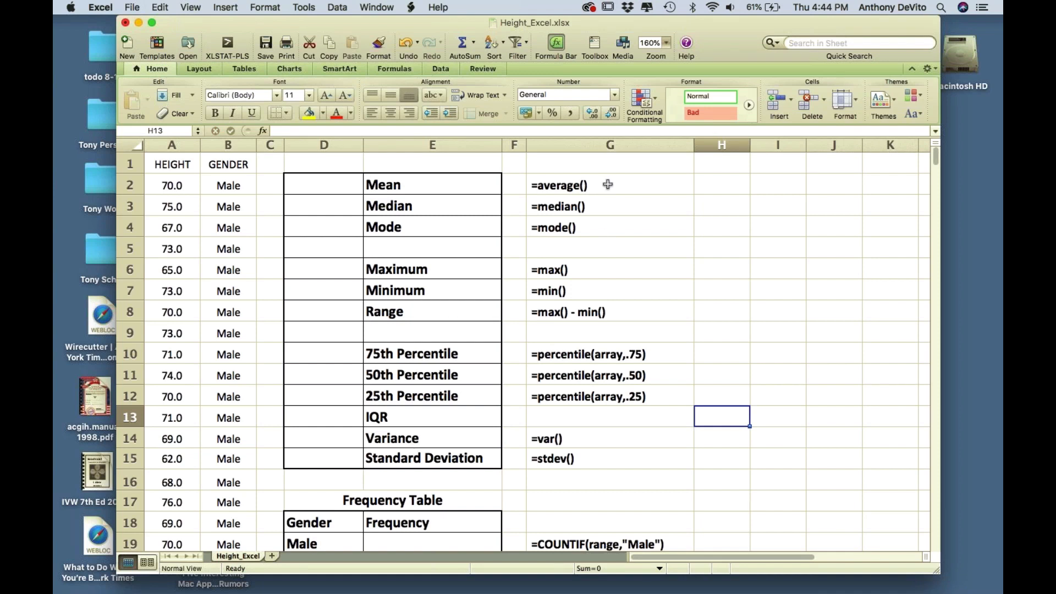
pyautogui.moveTo(607, 181); pyautogui.dragTo(612, 208)
pyautogui.moveTo(618, 281); pyautogui.dragTo(626, 457)
pyautogui.click(713, 401)
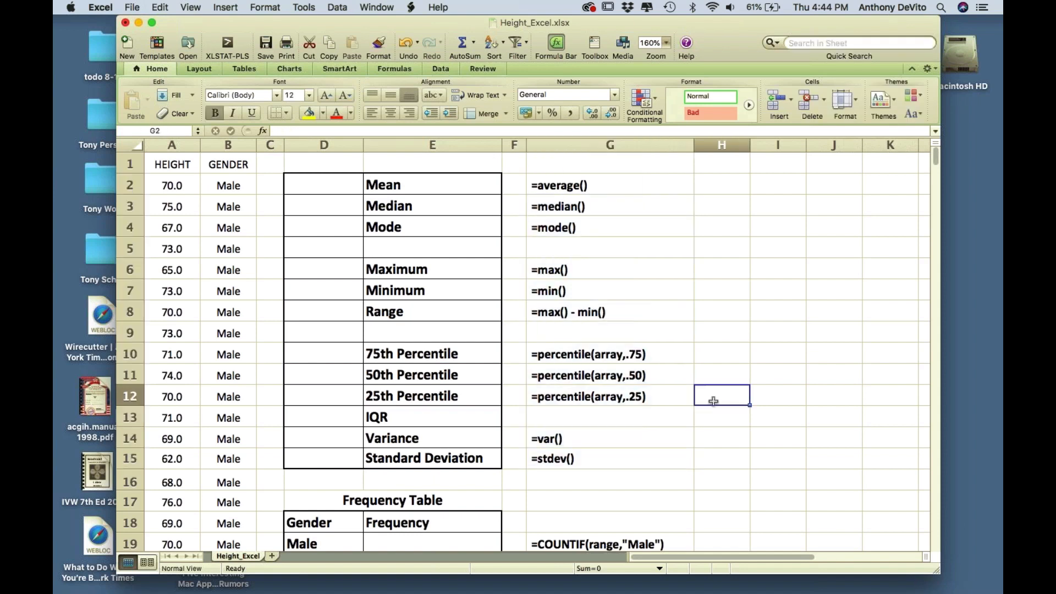
pyautogui.click(558, 183)
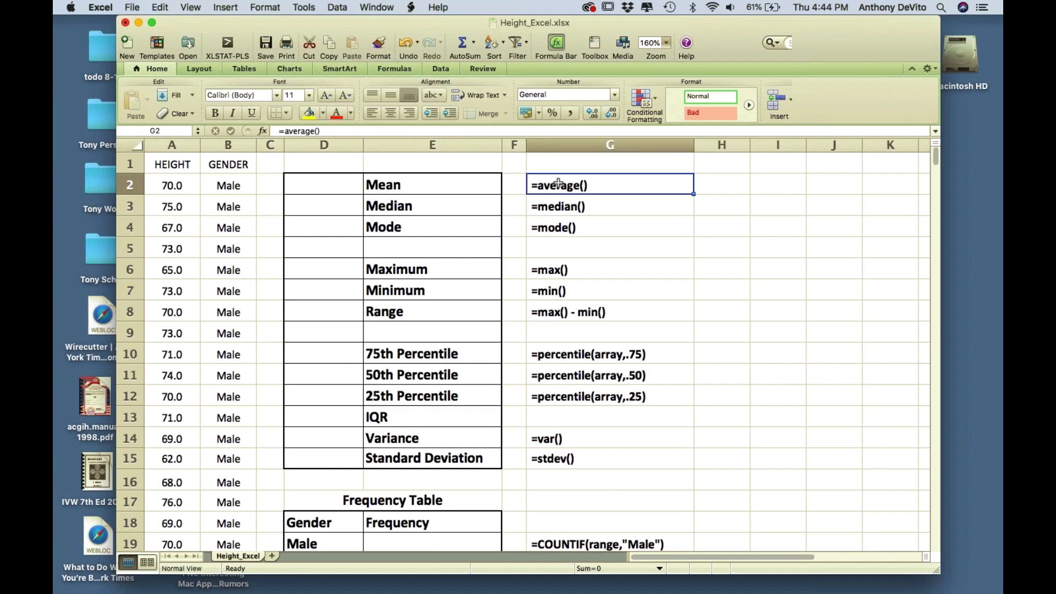
pyautogui.click(557, 206)
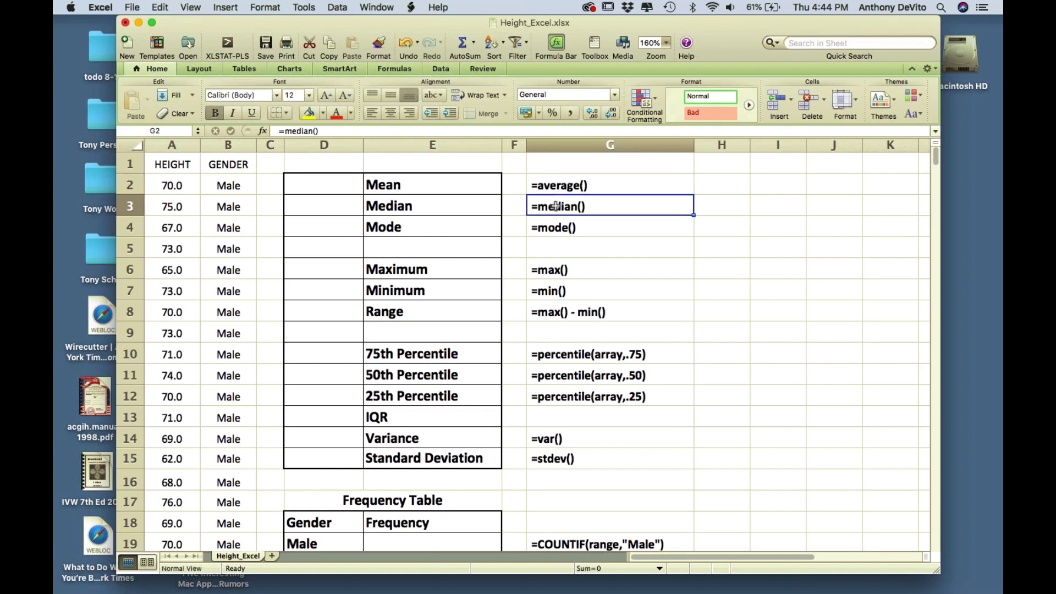
pyautogui.click(553, 230)
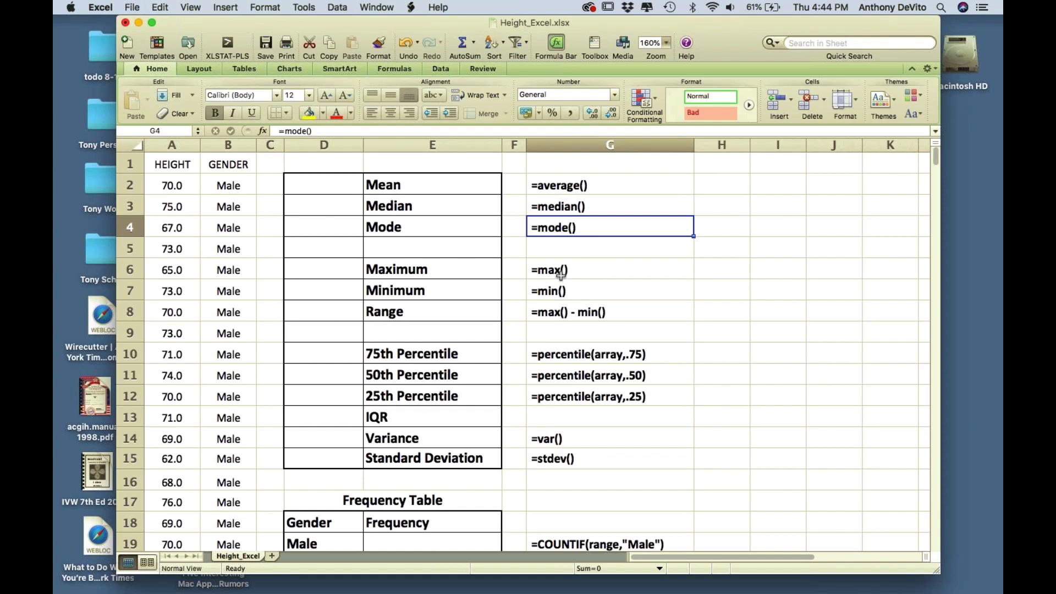
pyautogui.click(566, 184)
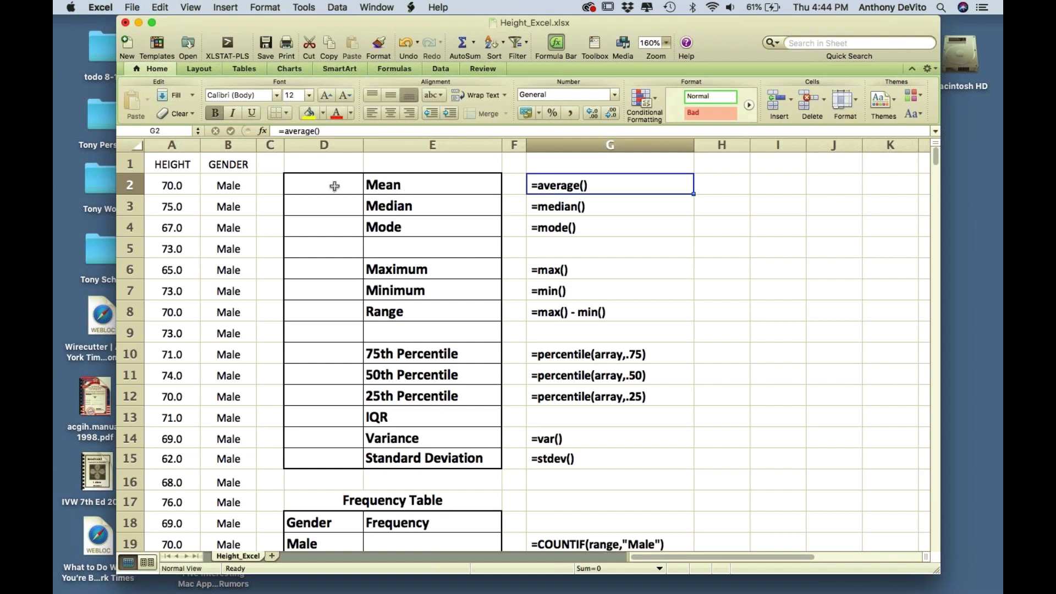
# - Enter =average(A2:A382) in D2 for the mean height
pyautogui.click(307, 184)
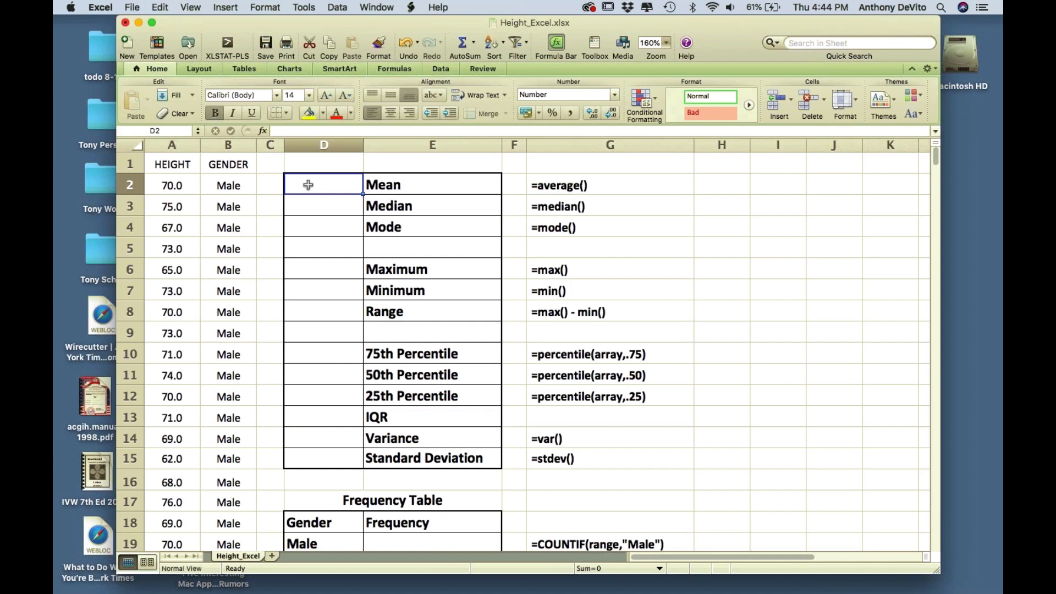
pyautogui.write('=')
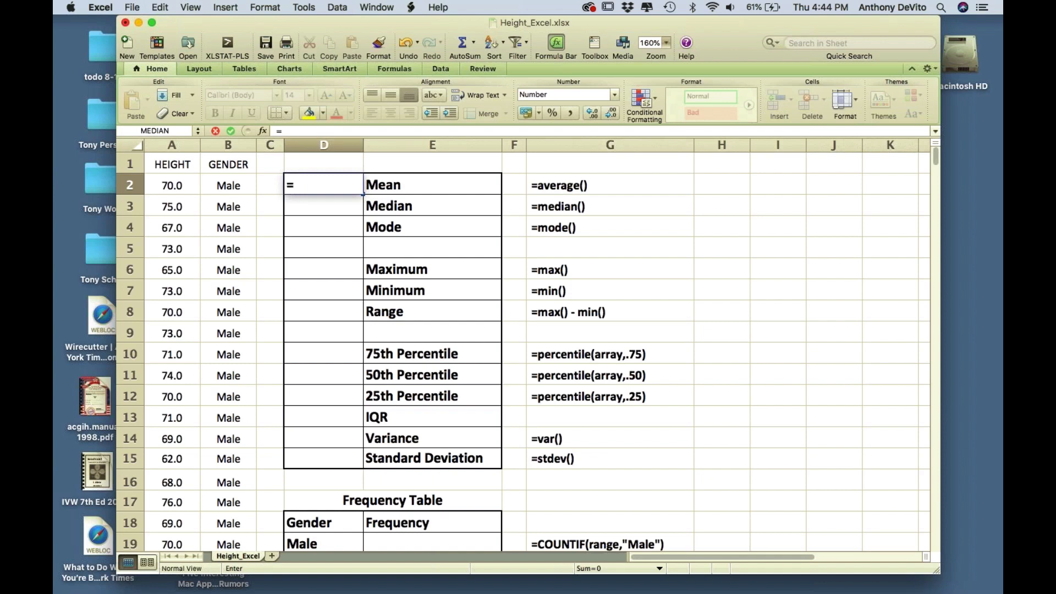
pyautogui.write('a')
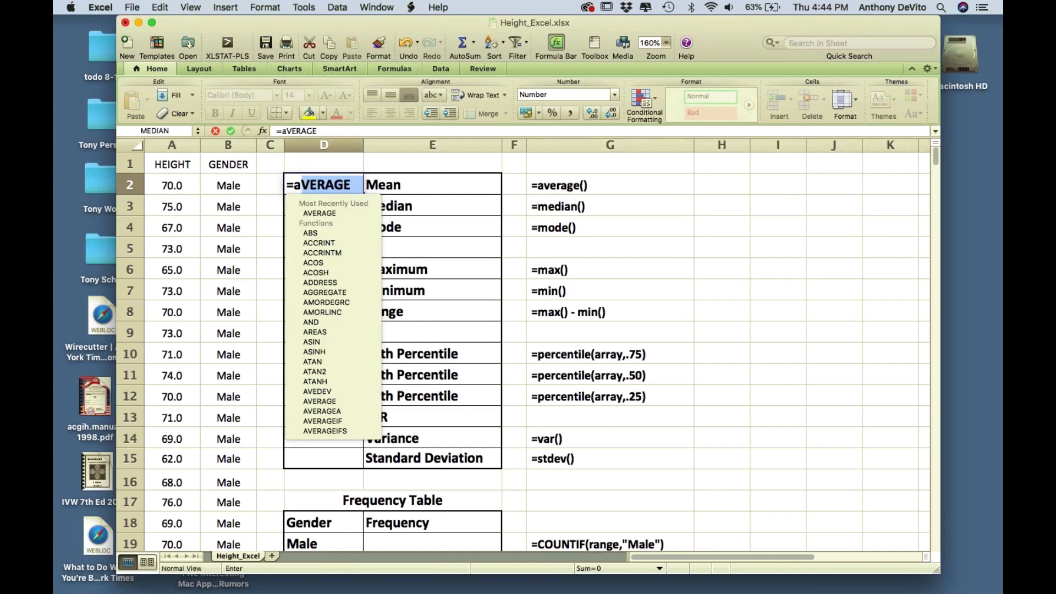
pyautogui.write('ver')
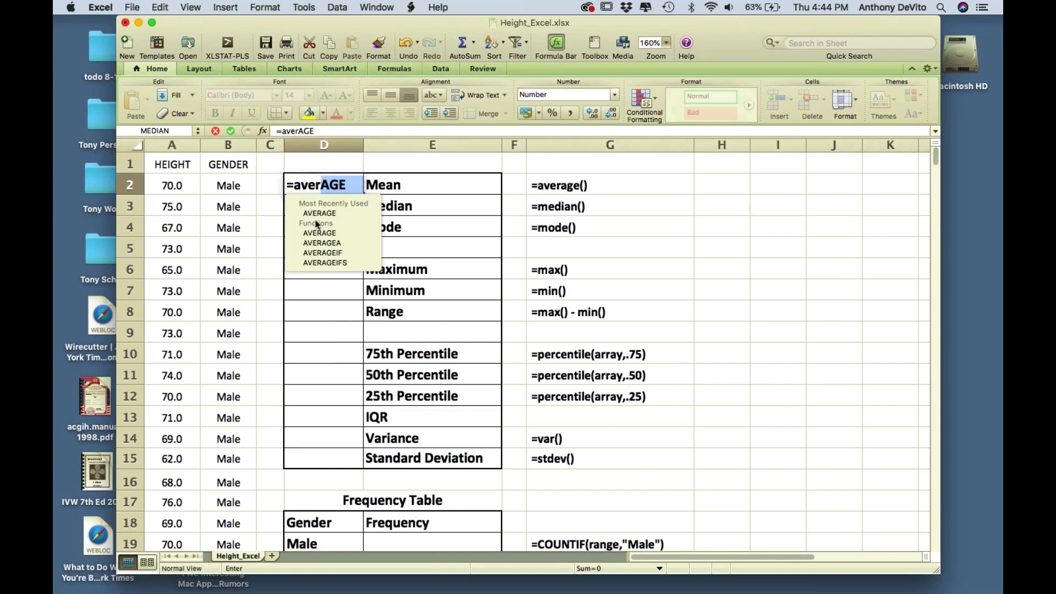
pyautogui.write('age')
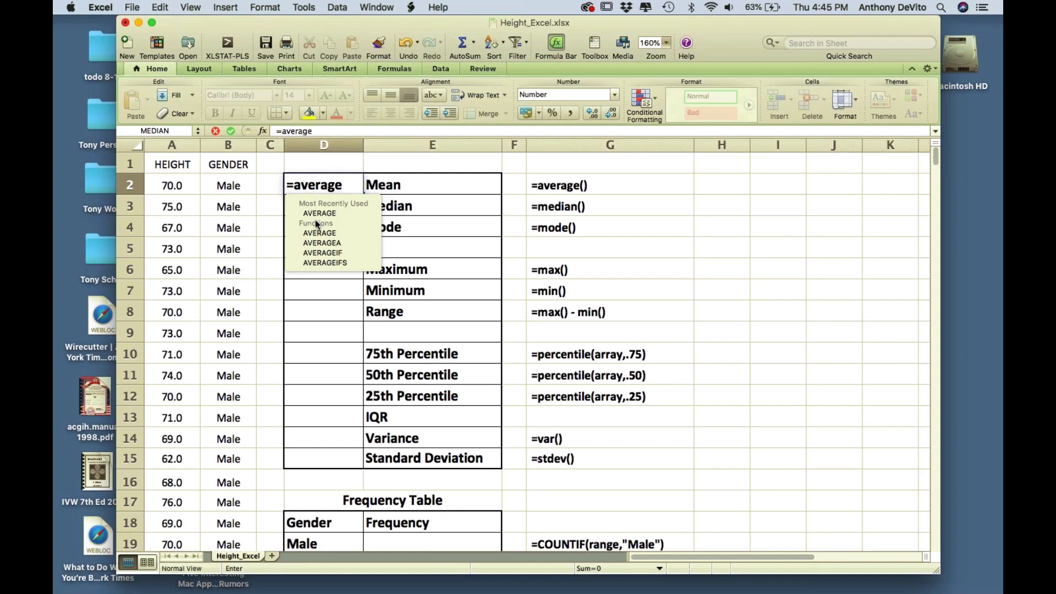
pyautogui.write('(')
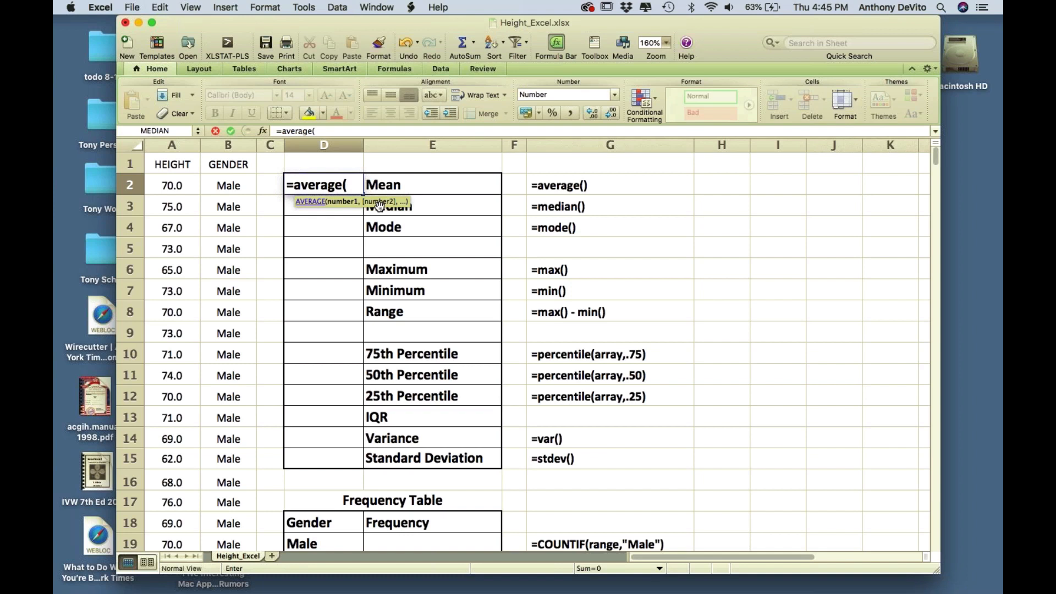
pyautogui.click(168, 186)
pyautogui.write(':A')
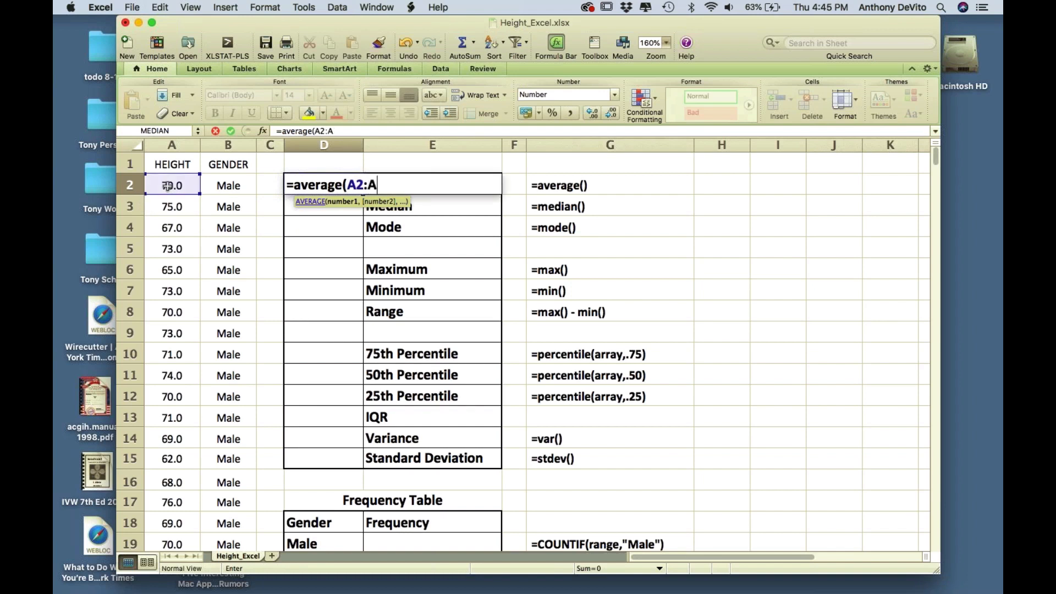
pyautogui.write('382')
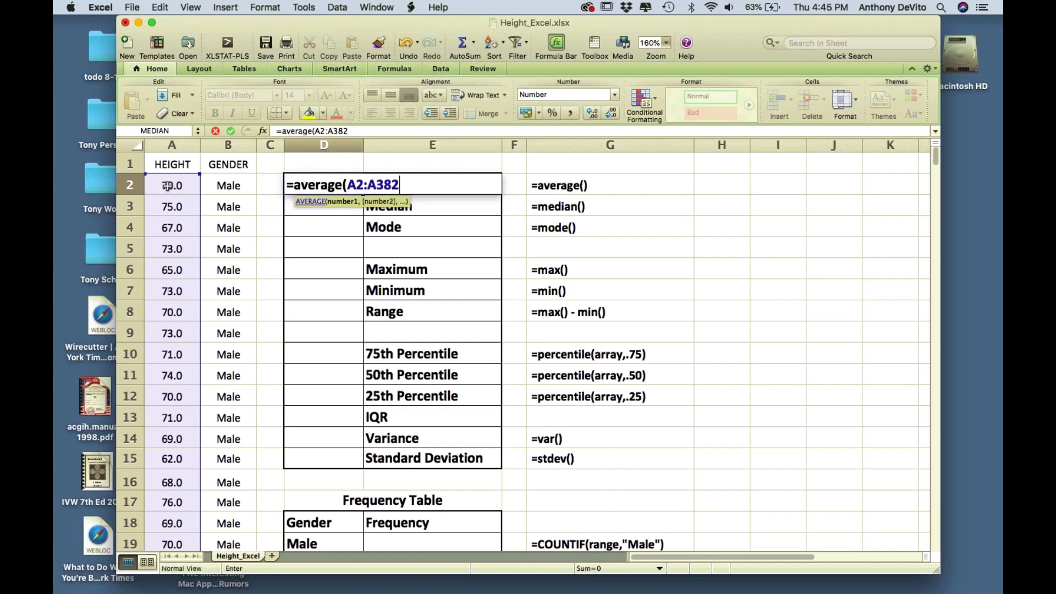
pyautogui.write(')')
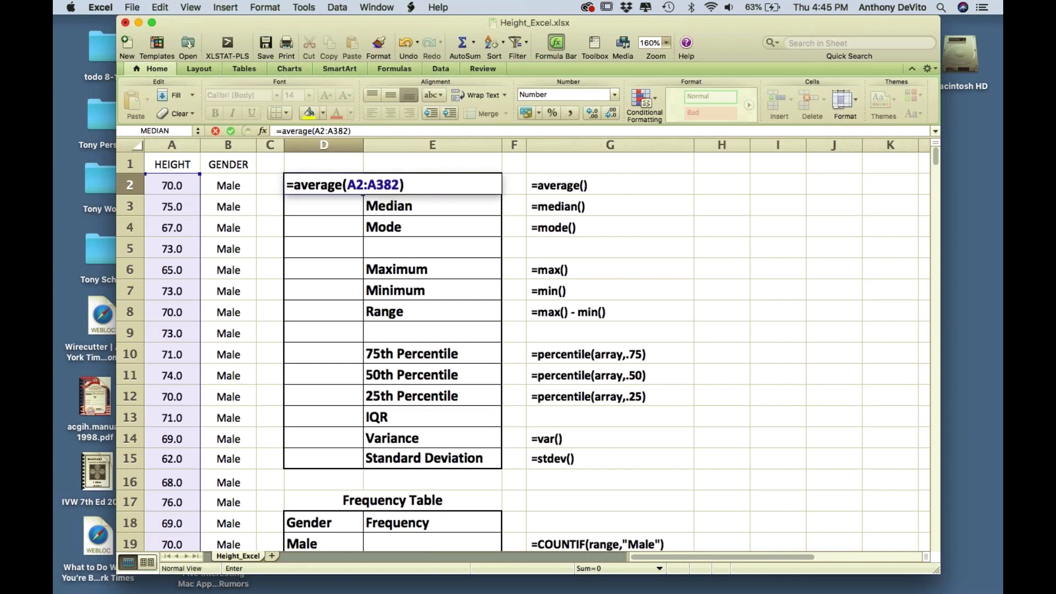
pyautogui.press('Return')
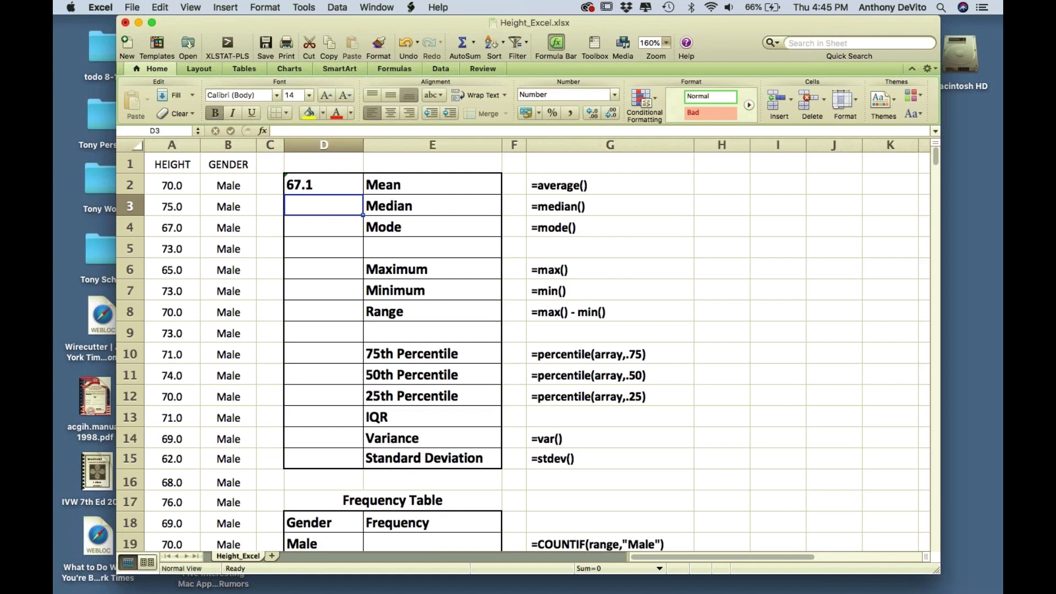
# - Enter =median(A2:A382) in D3, giving a median of 67.0
pyautogui.write('=')
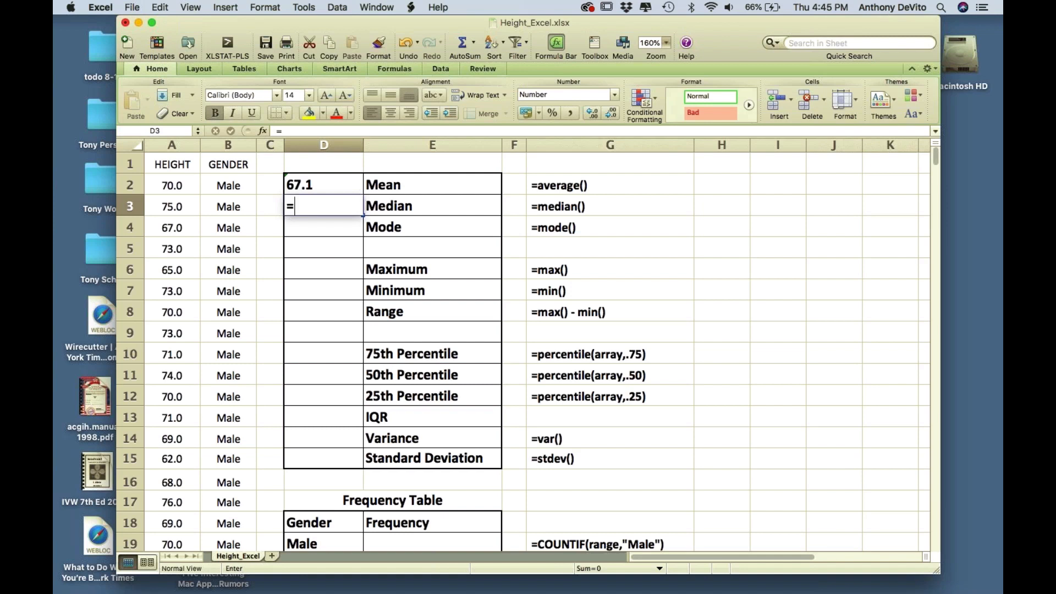
pyautogui.write('medi')
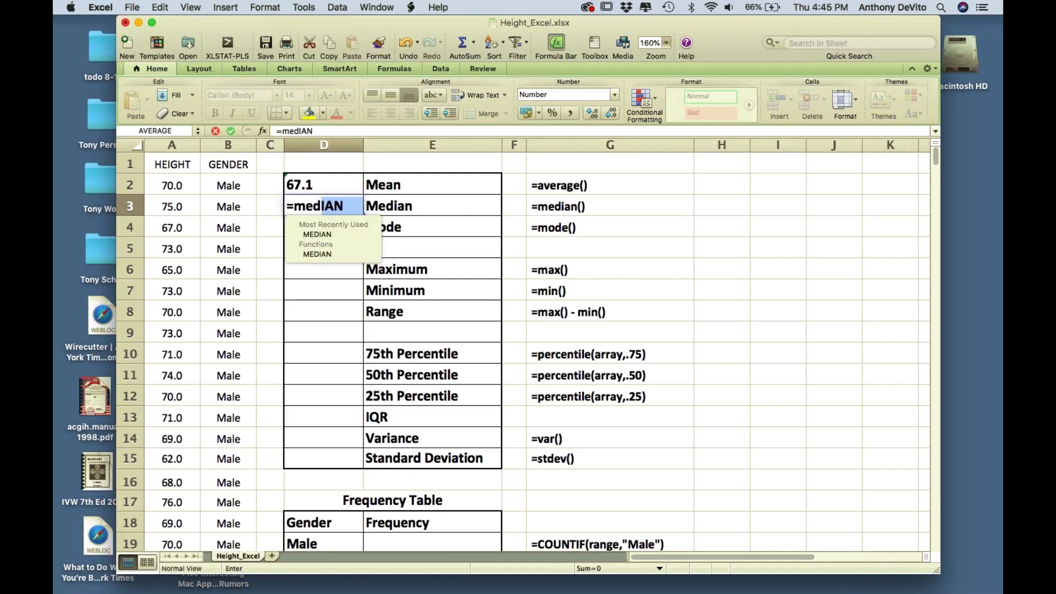
pyautogui.write('an(')
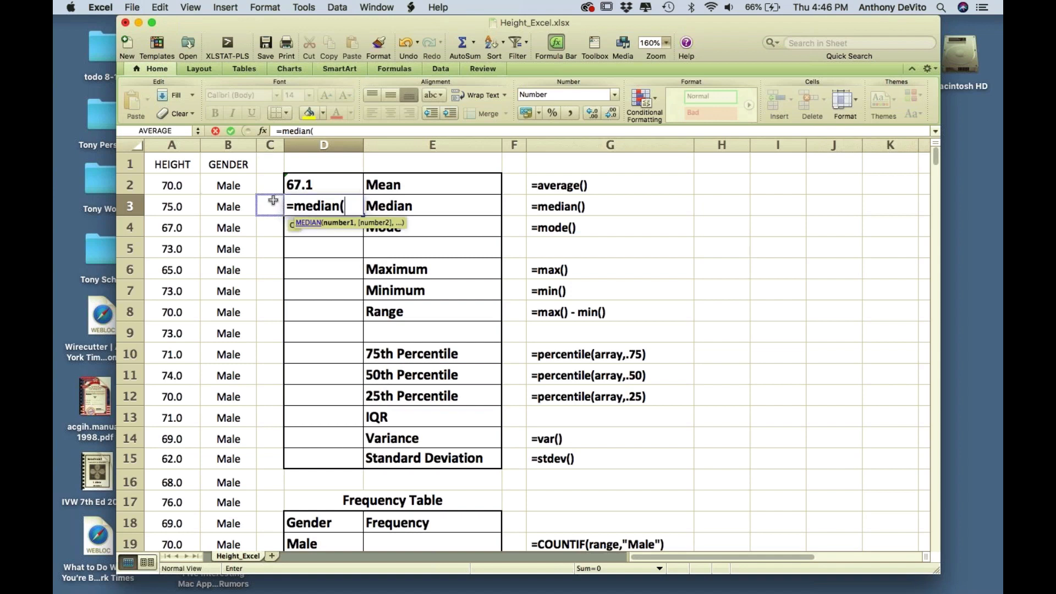
pyautogui.write('A2:')
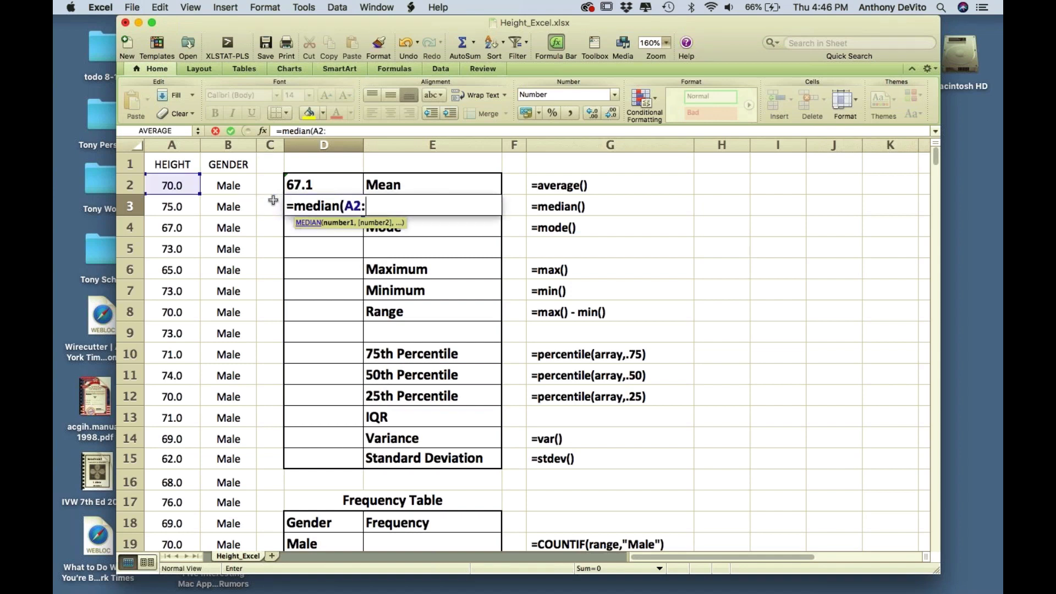
pyautogui.write('A382')
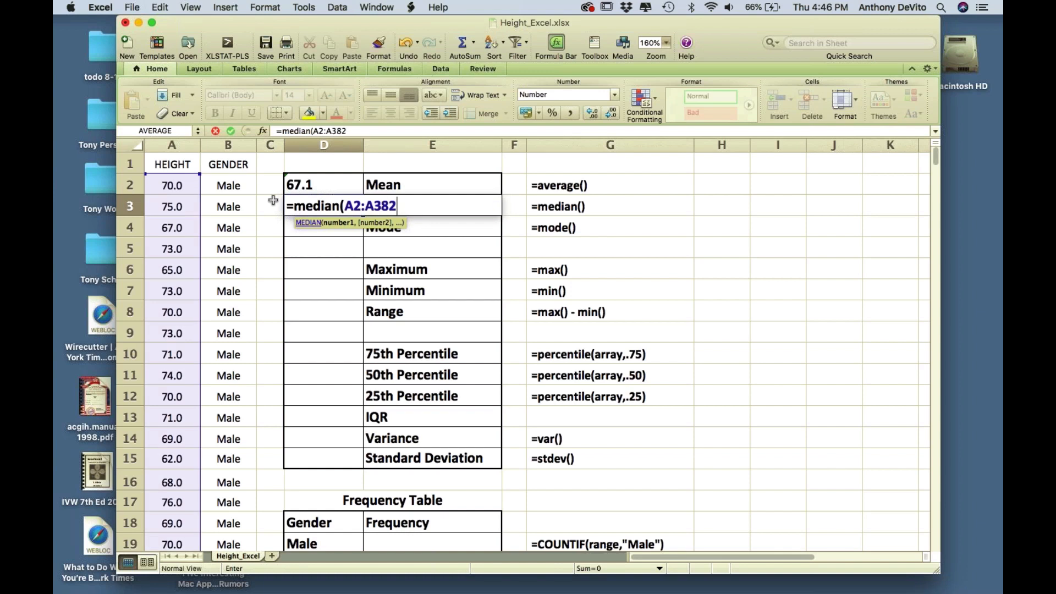
pyautogui.write(')')
pyautogui.press('Return')
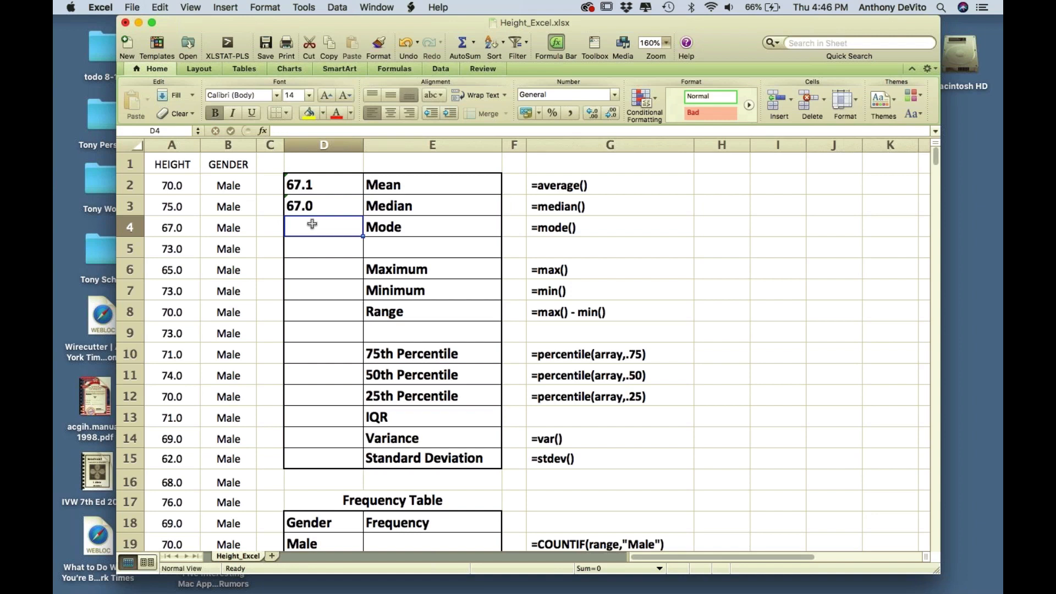
# - Enter =mode(a2:a382) in D4, giving a mode of 64
pyautogui.write('=')
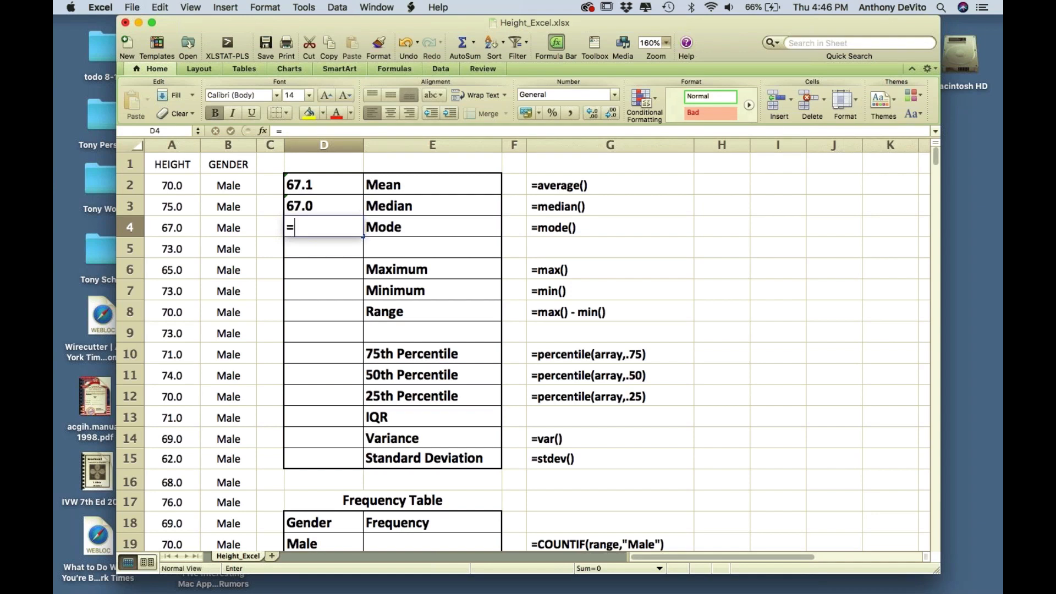
pyautogui.write('mo')
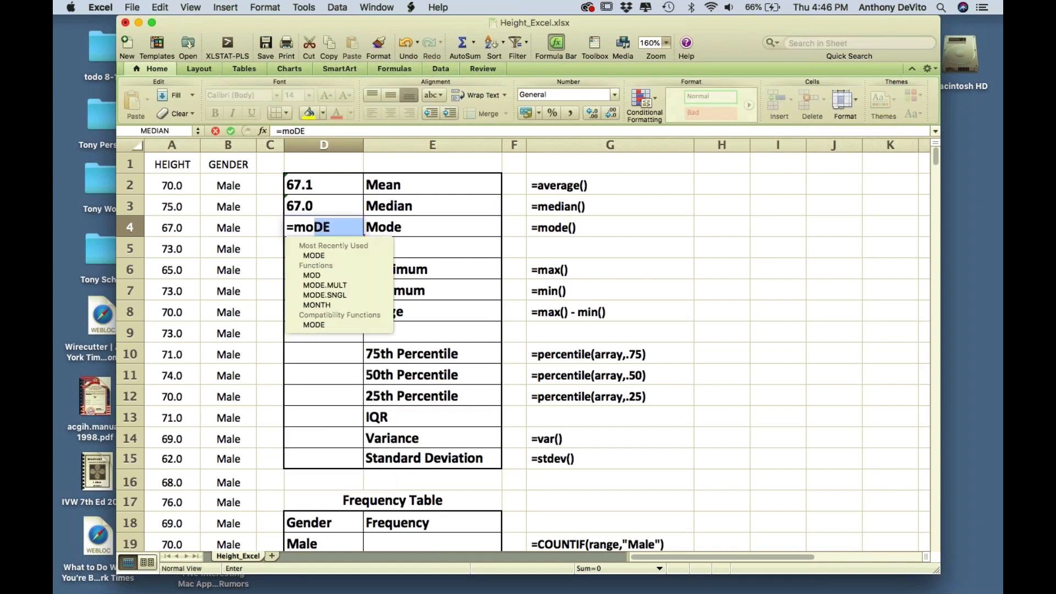
pyautogui.write('de(')
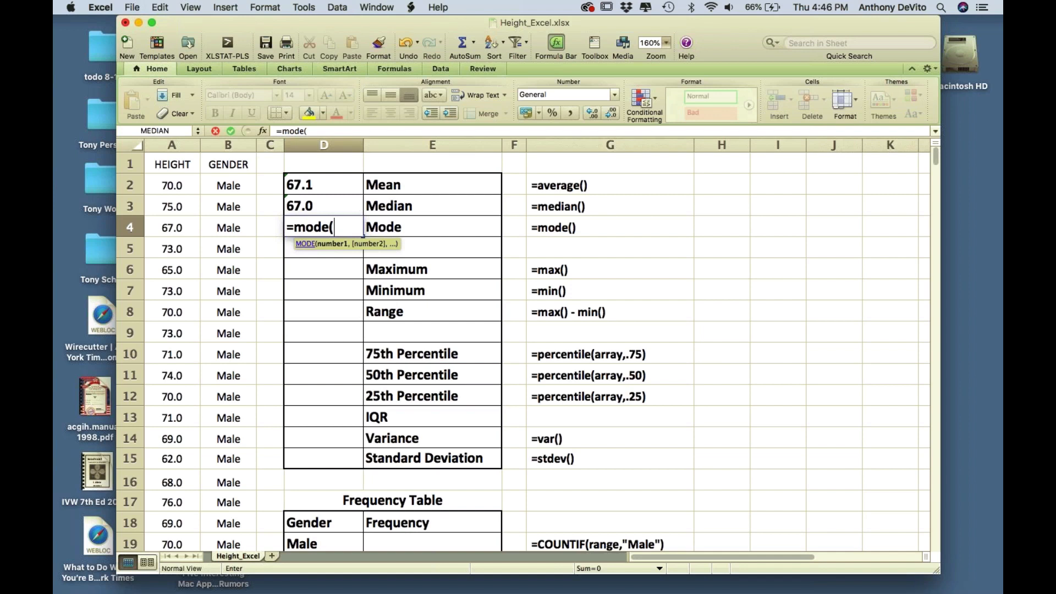
pyautogui.click(211, 216)
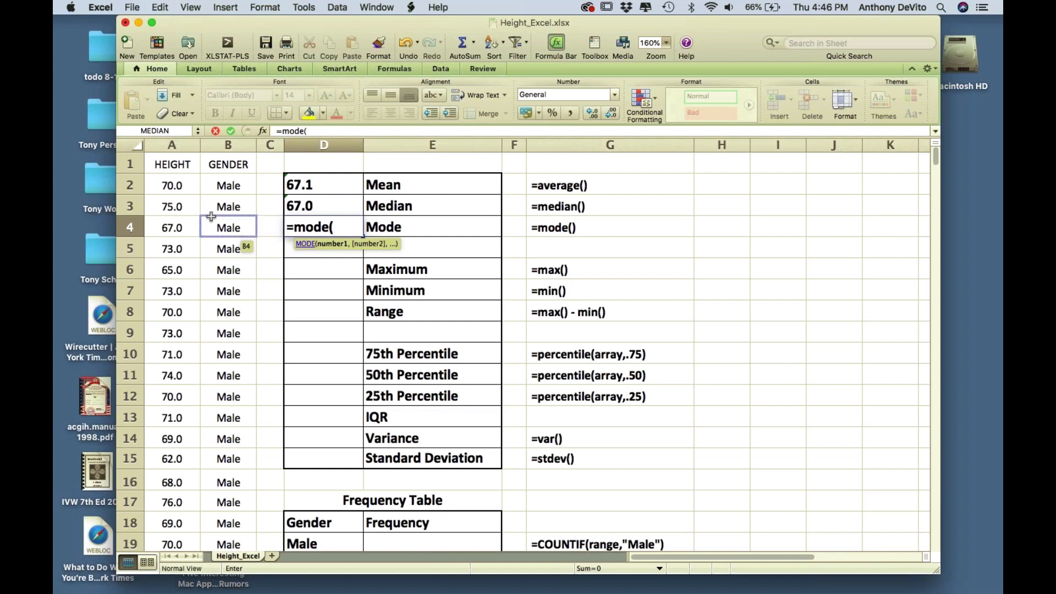
pyautogui.write('a2:')
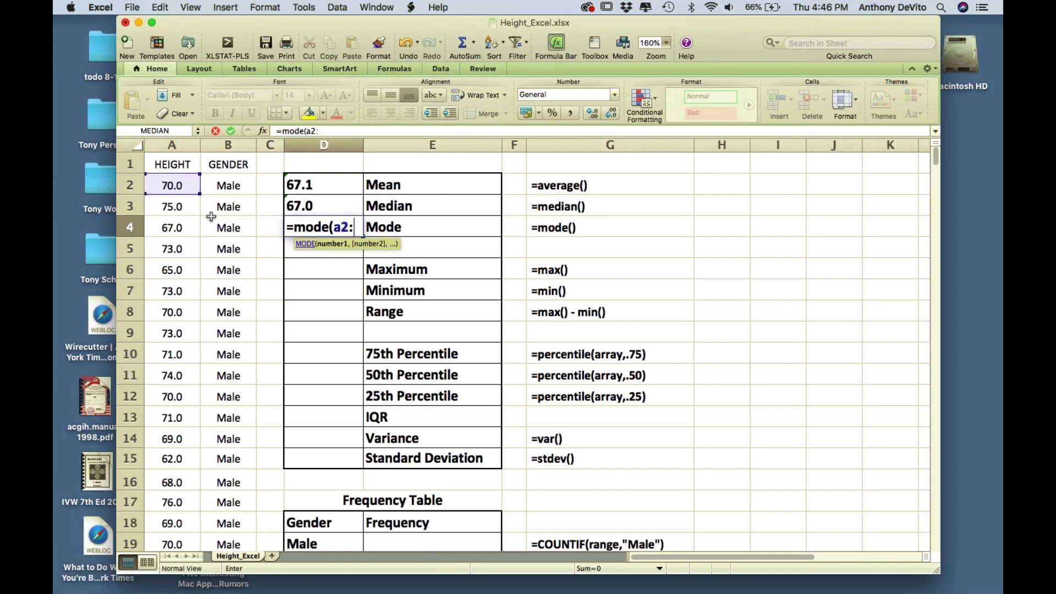
pyautogui.write('a')
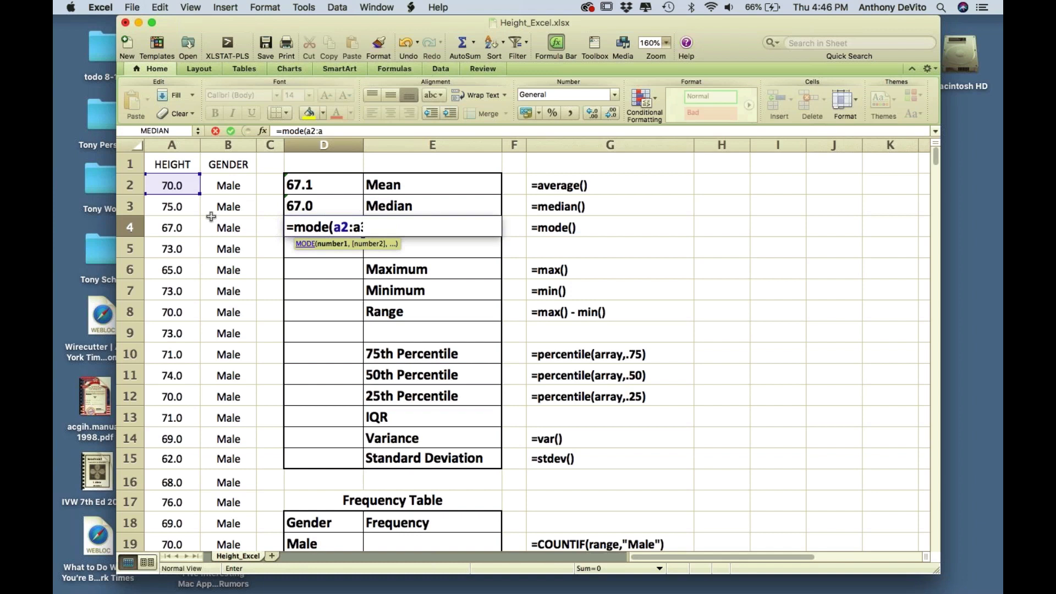
pyautogui.write('382')
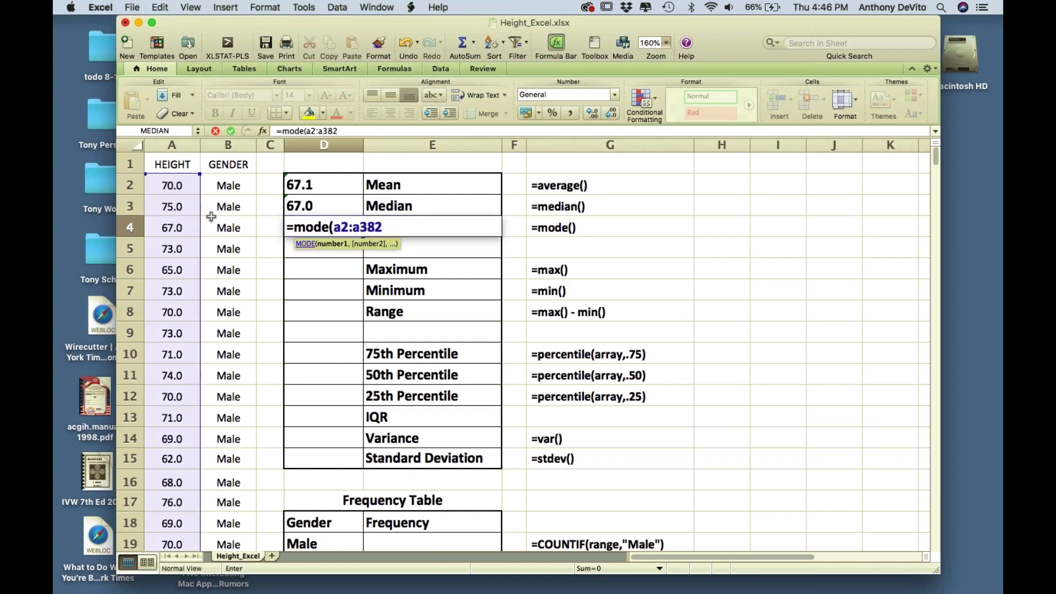
pyautogui.write(')')
pyautogui.press('Return')
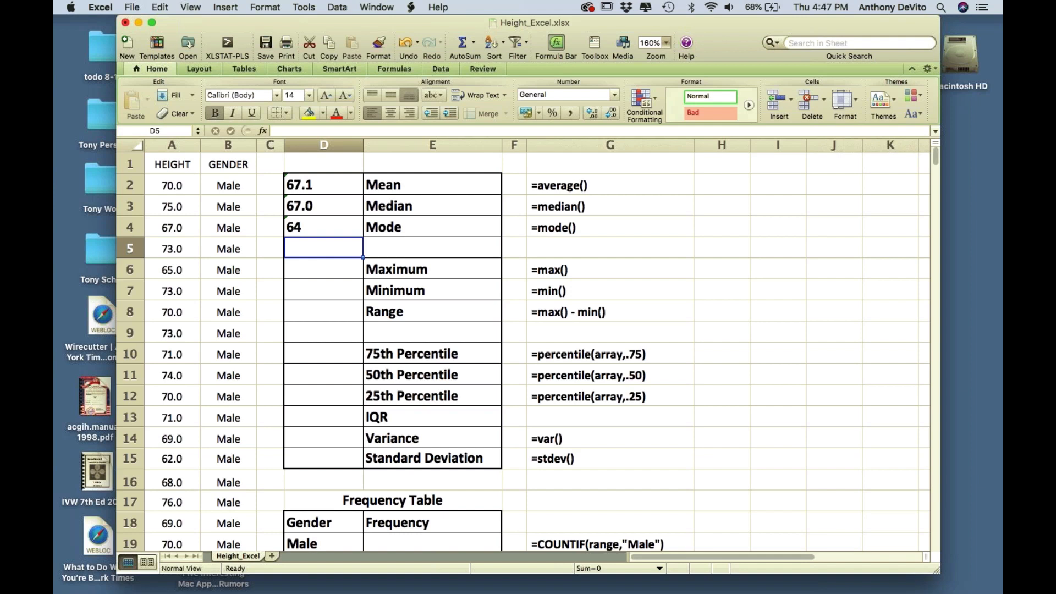
pyautogui.scroll(-1, 396, 352)
pyautogui.scroll(-20, 522, 352)
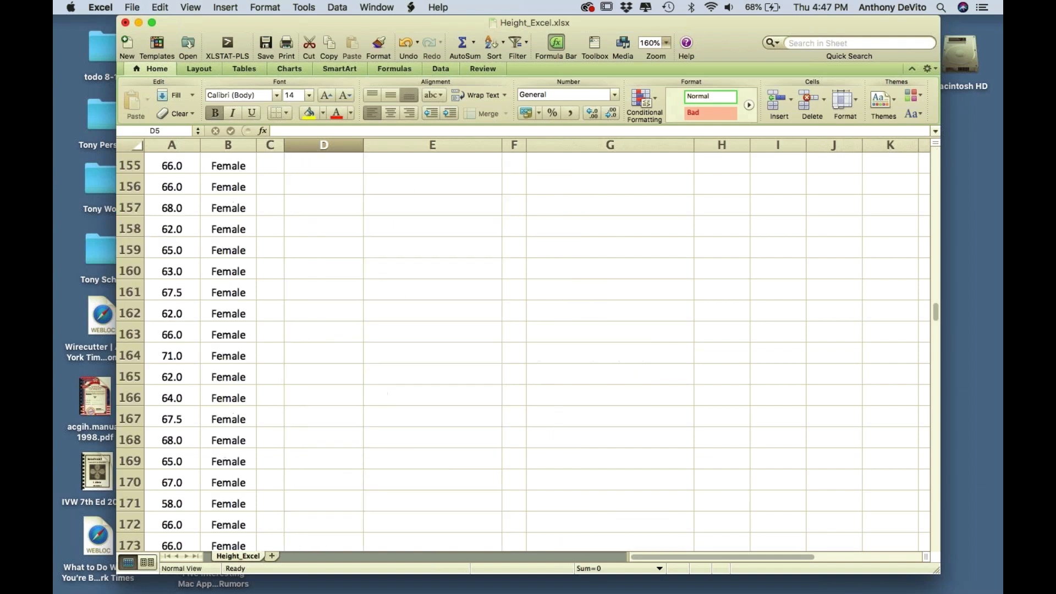
pyautogui.scroll(20, 523, 352)
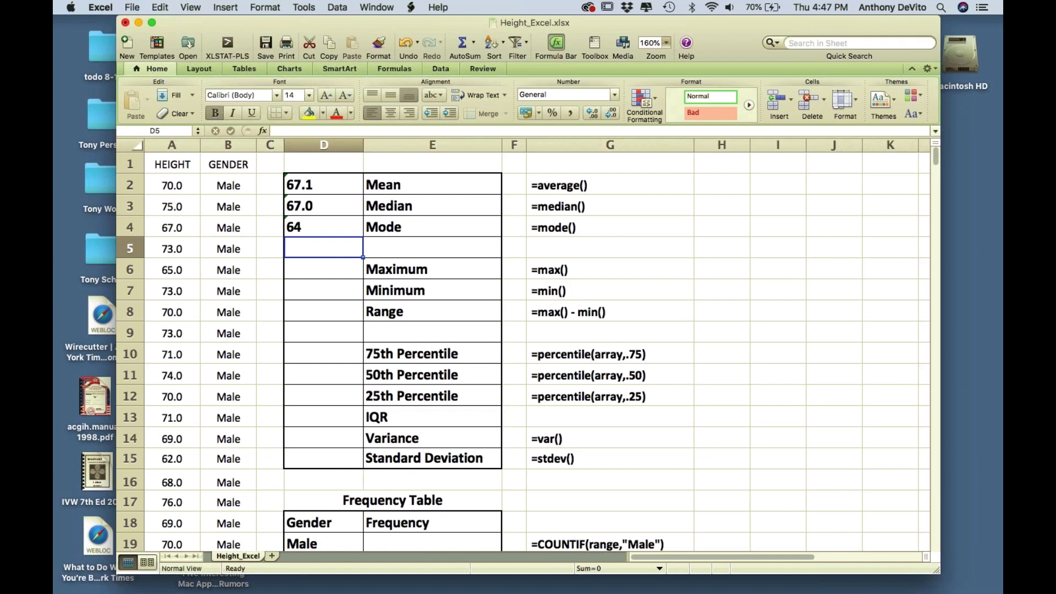
# - Enter =max(A2:A382) in D6, returning a maximum height of 91.0
pyautogui.click(317, 278)
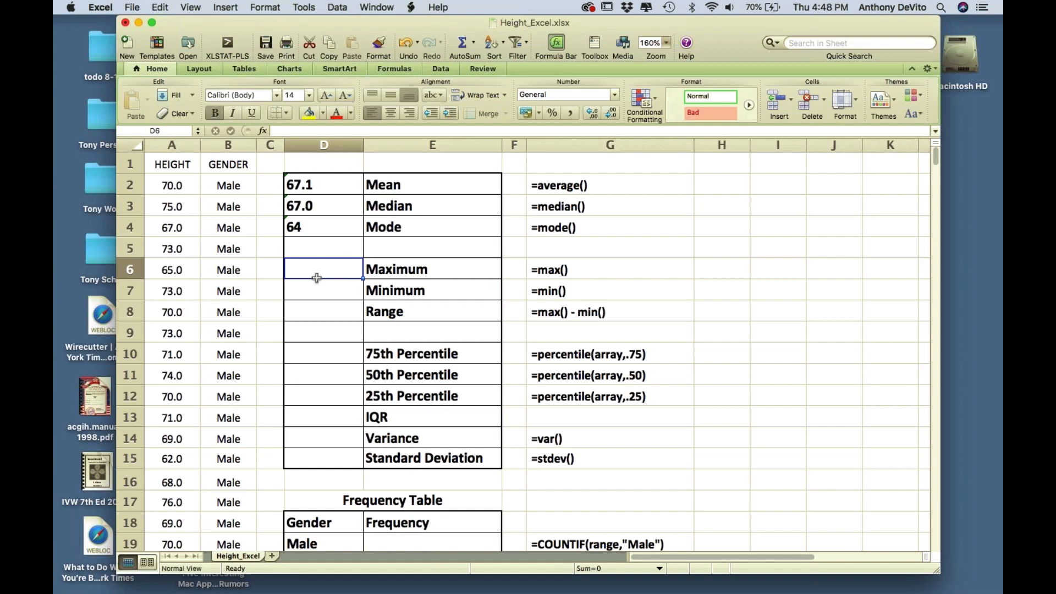
pyautogui.write('=')
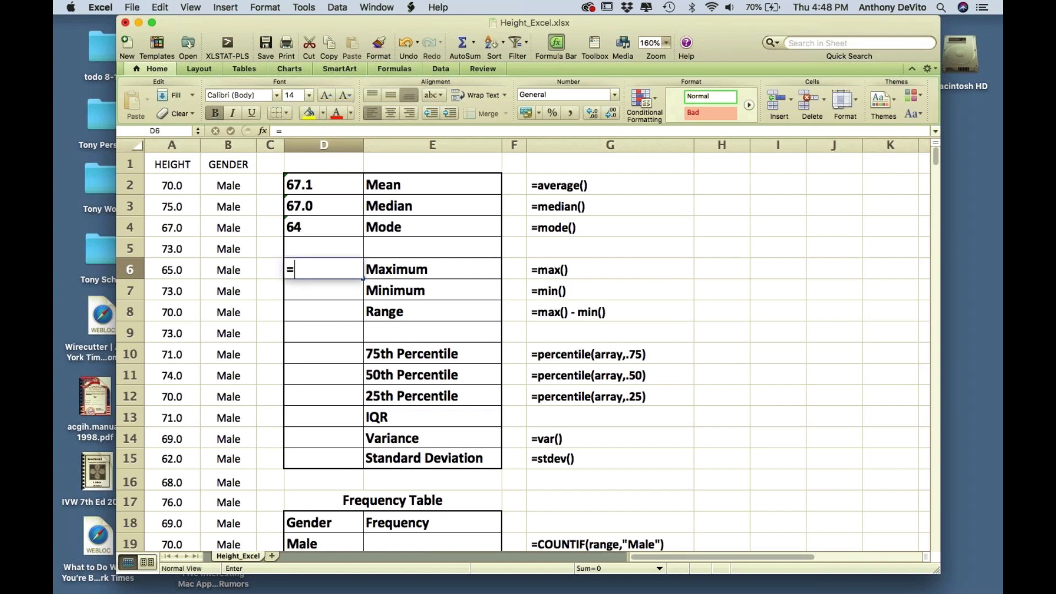
pyautogui.write('max')
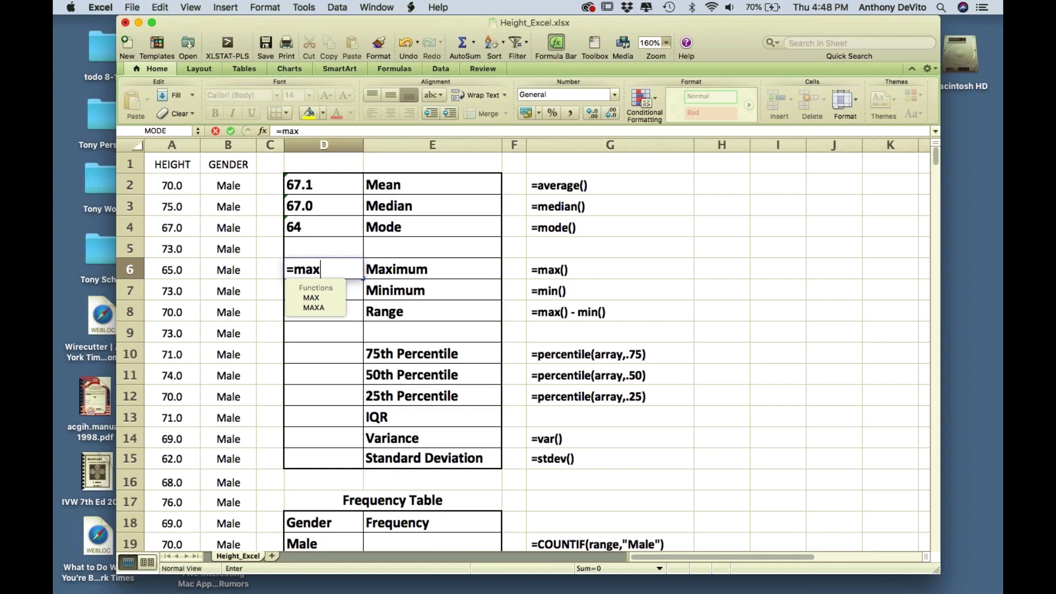
pyautogui.write('(')
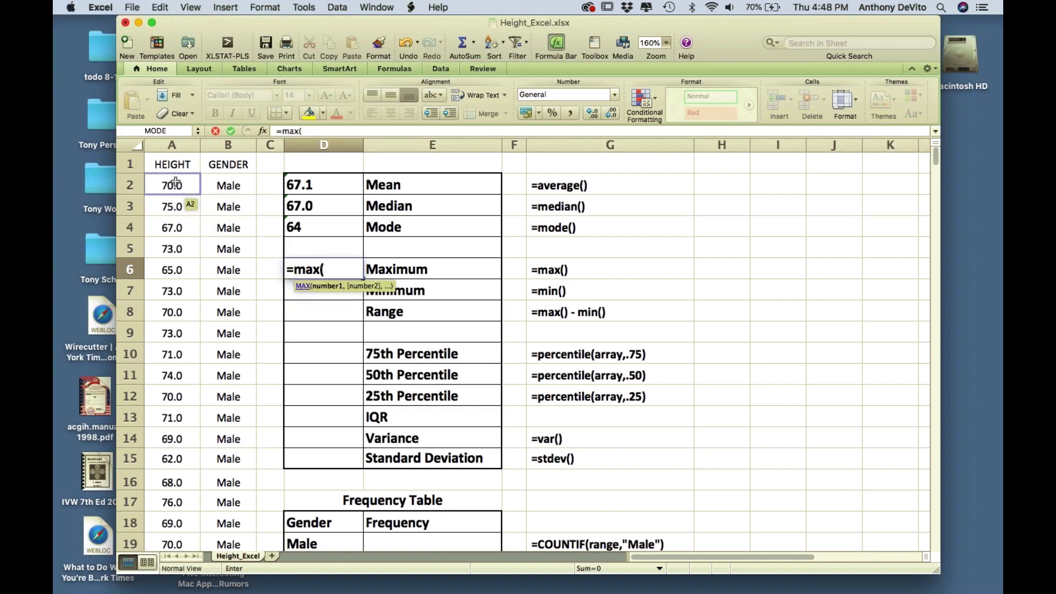
pyautogui.moveTo(175, 185); pyautogui.dragTo(173, 253)
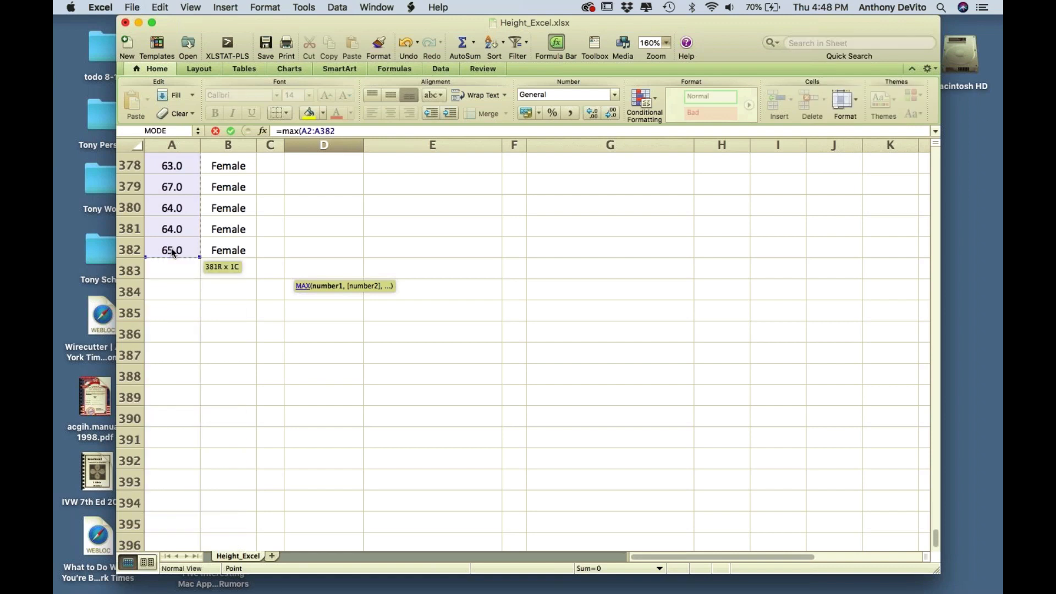
pyautogui.write(')')
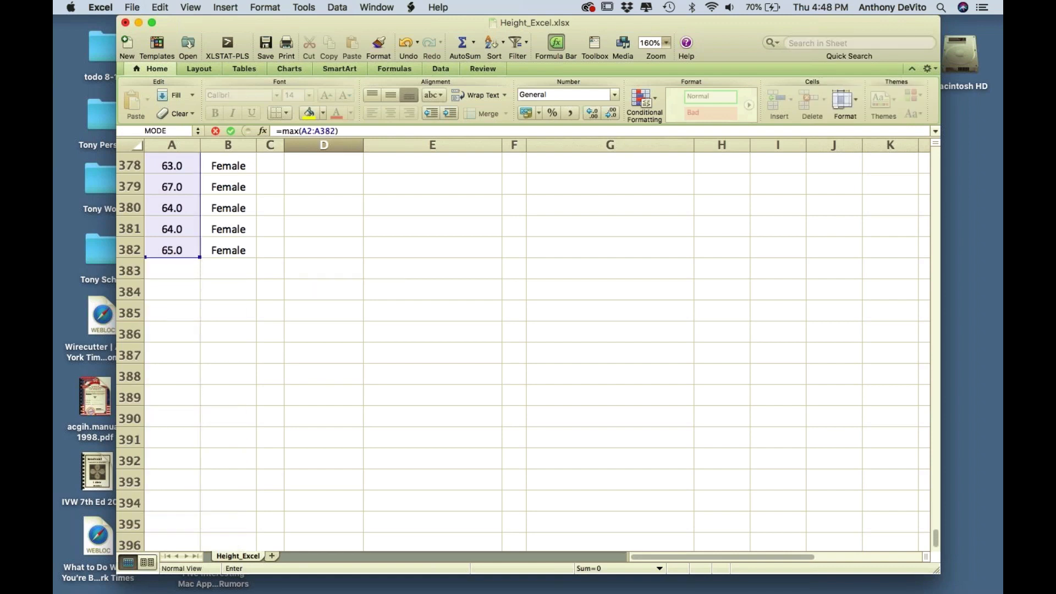
pyautogui.press('Return')
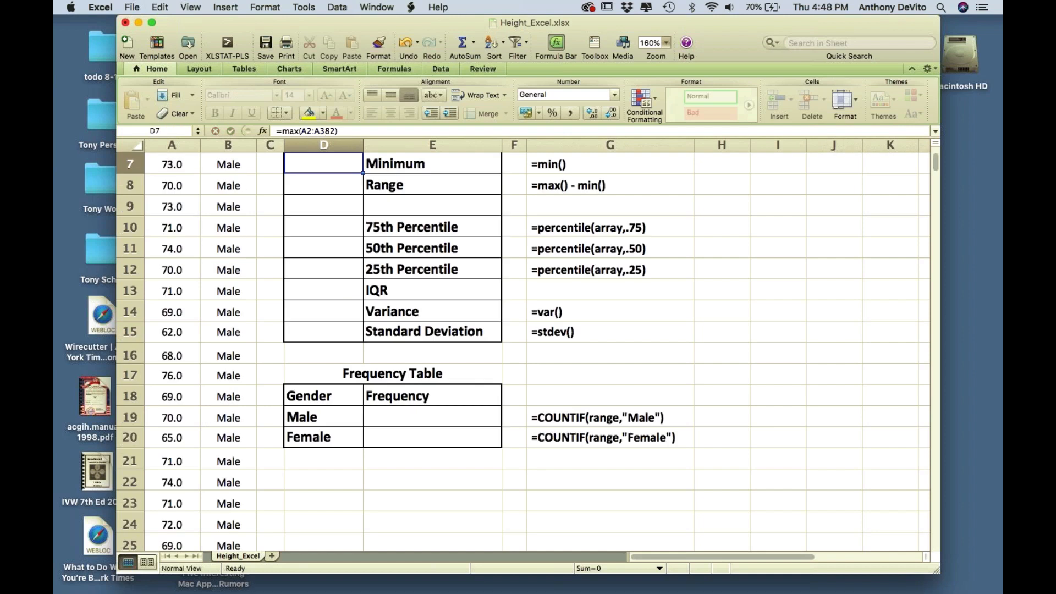
pyautogui.scroll(4, 387, 206)
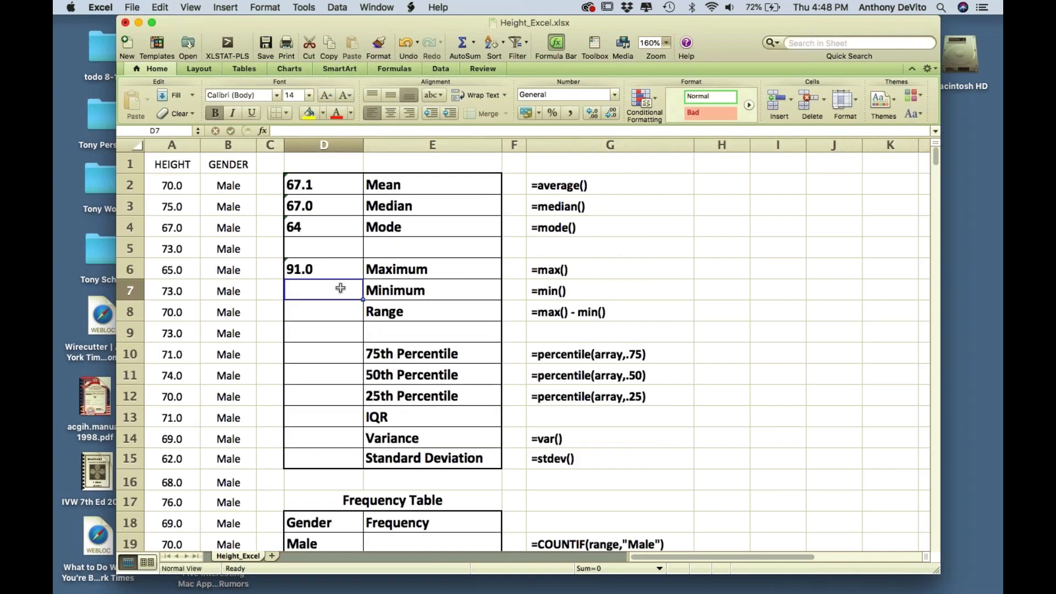
# - Enter =min(A2:A382) in D7, returning a minimum height of 56.0
pyautogui.write('=')
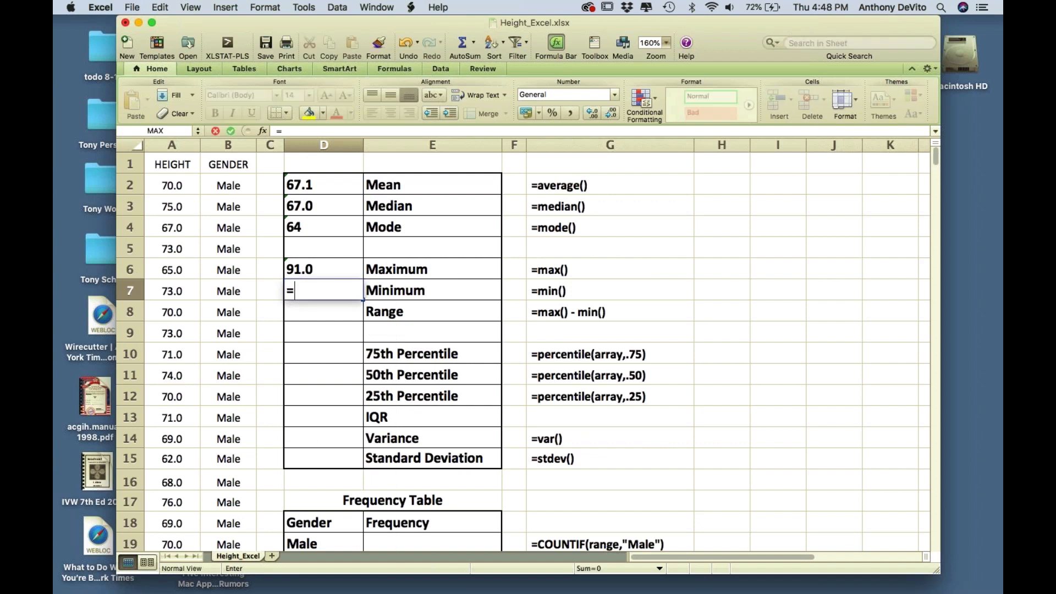
pyautogui.write('min(')
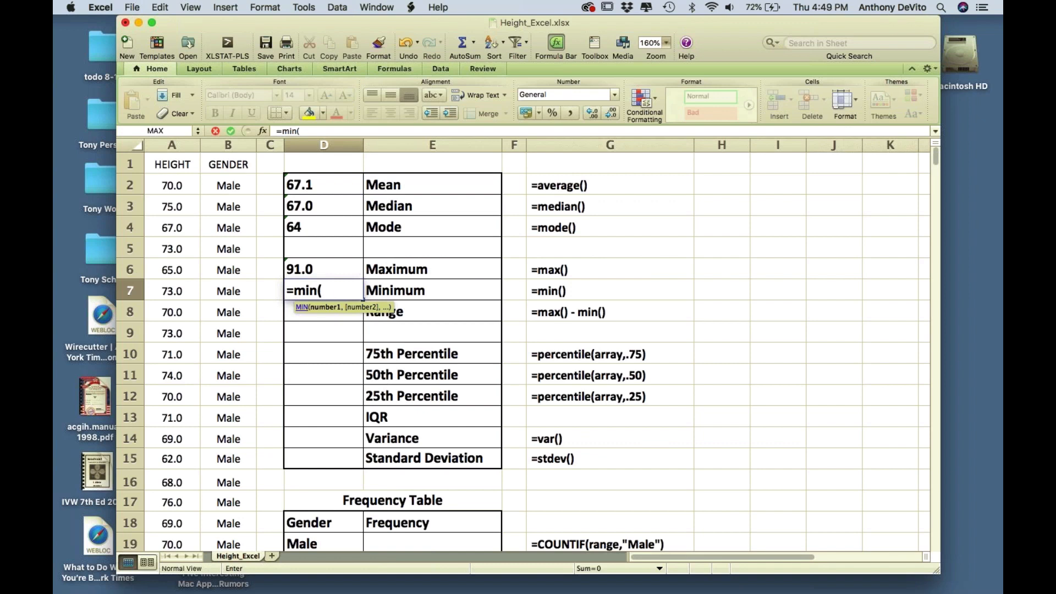
pyautogui.write('A2:A')
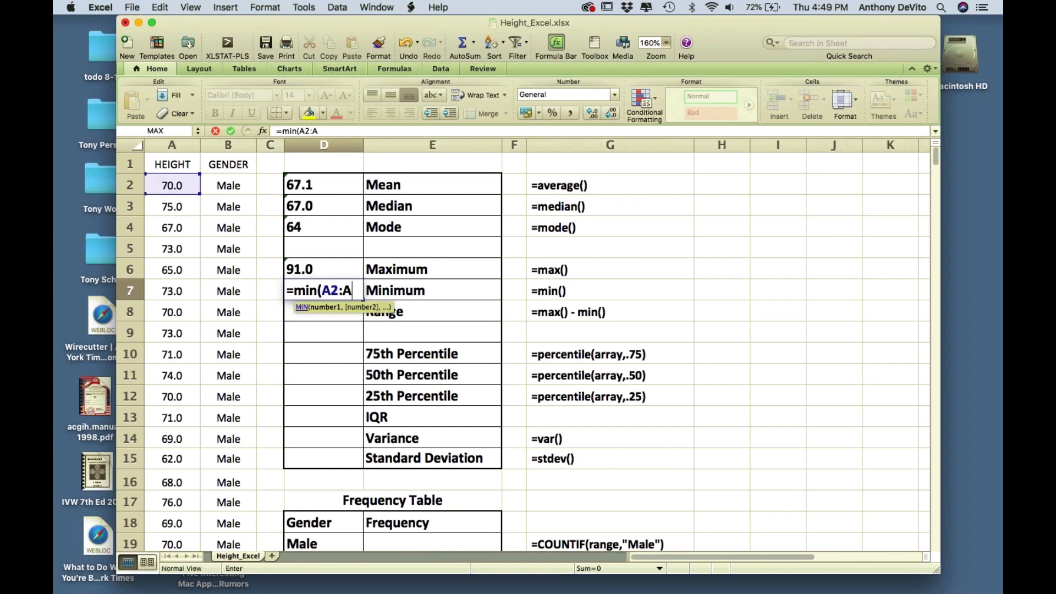
pyautogui.write('382)')
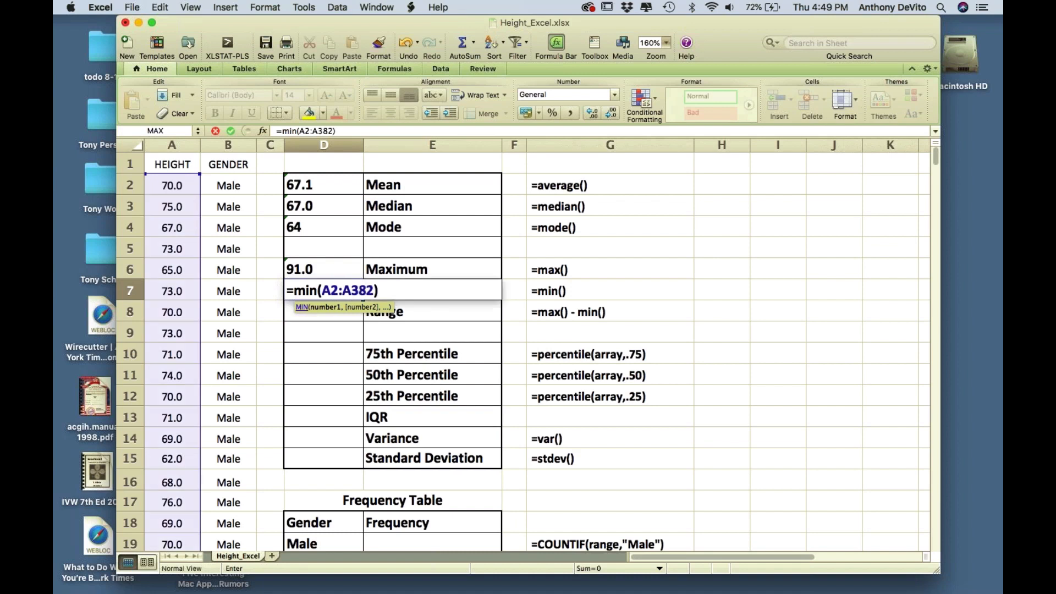
pyautogui.press('Return')
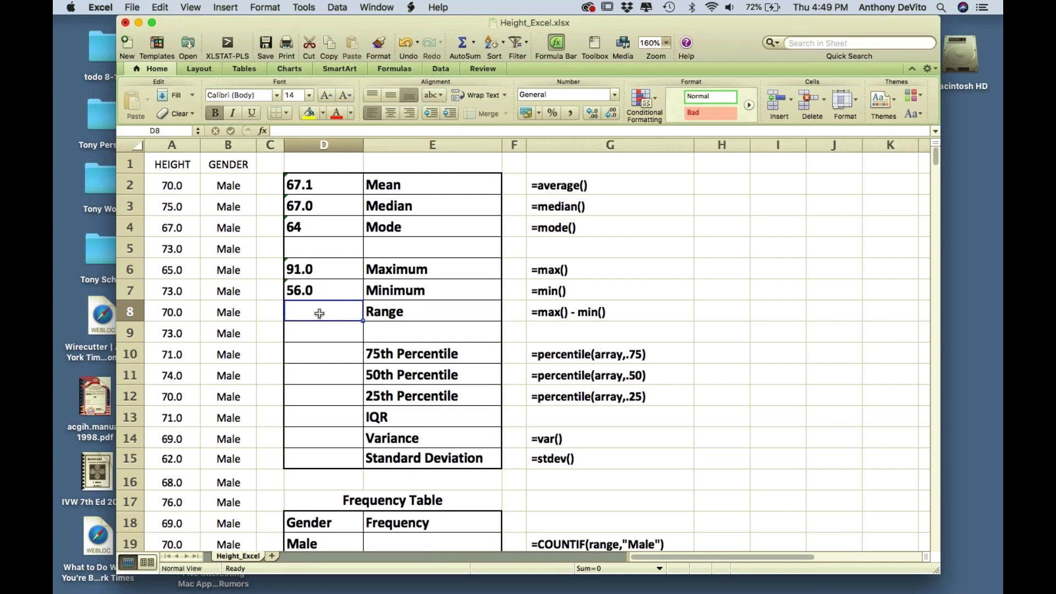
# - Enter =D6-D7 in D8 so the Range shows 35.0
pyautogui.write('=')
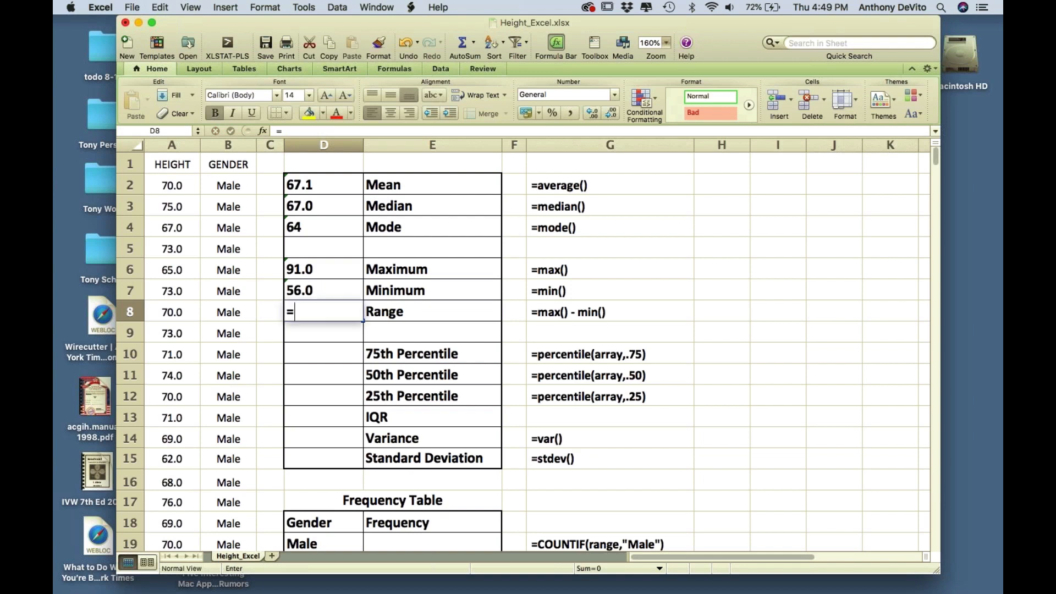
pyautogui.click(304, 268)
pyautogui.write('-')
pyautogui.click(301, 290)
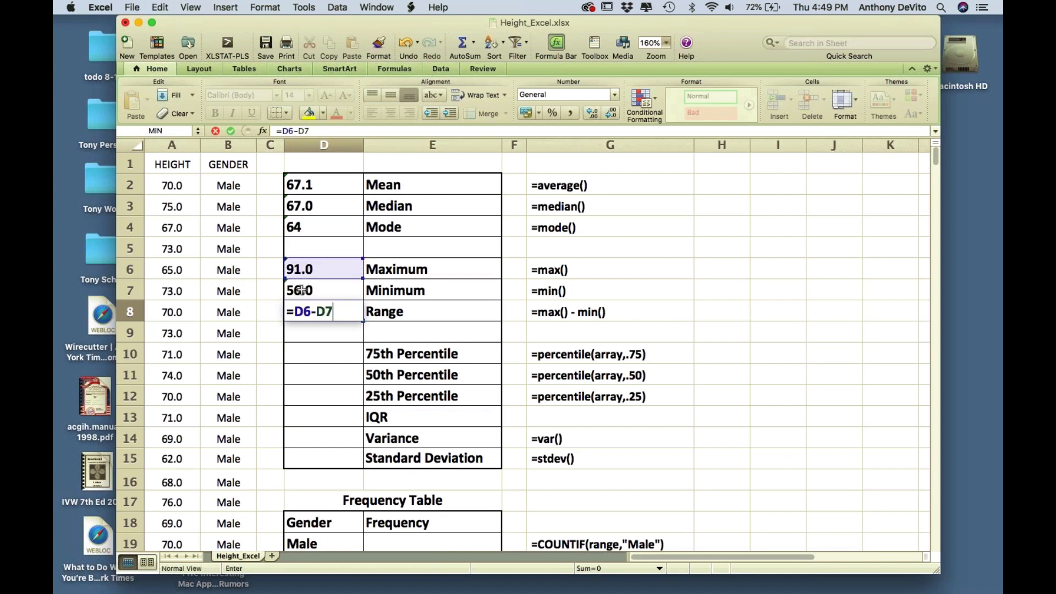
pyautogui.press('Return')
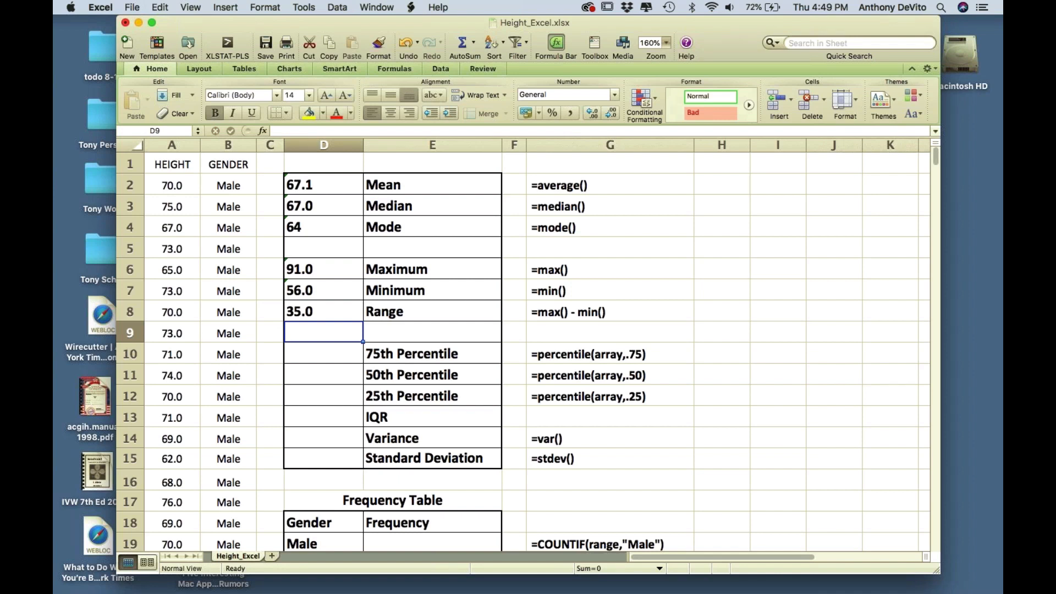
# - Enter =PERCENTILE(A2:A382,.75) in D10, giving a 75th percentile of 70
pyautogui.scroll(-1, 396, 352)
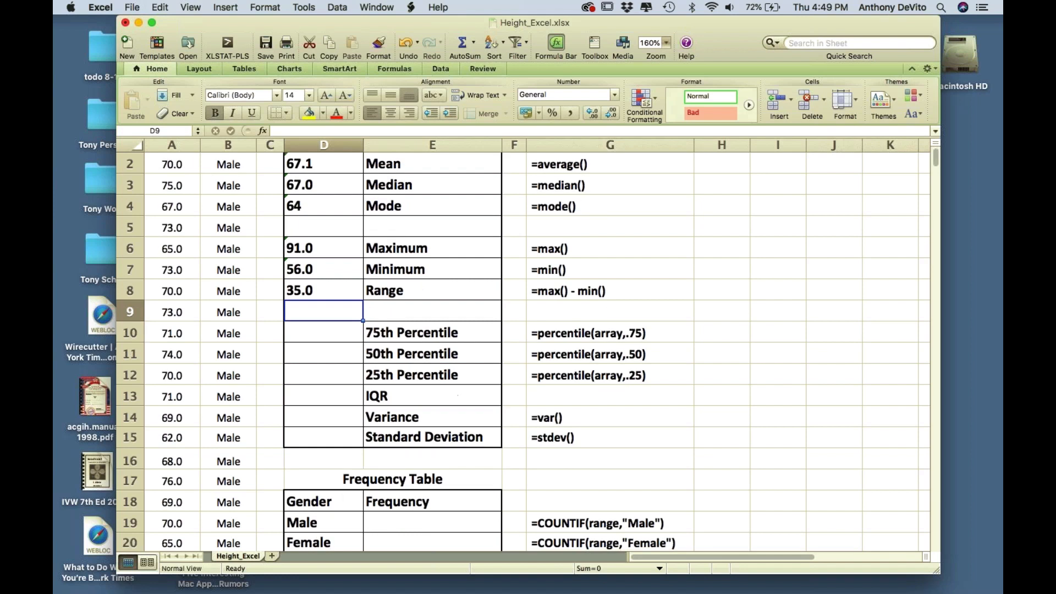
pyautogui.scroll(-2, 396, 352)
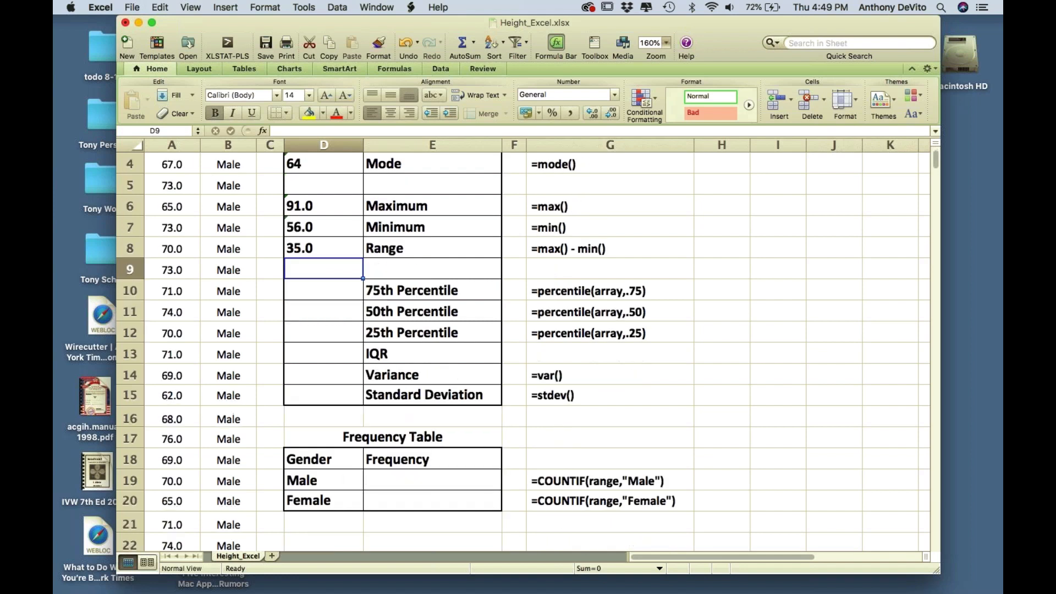
pyautogui.click(336, 330)
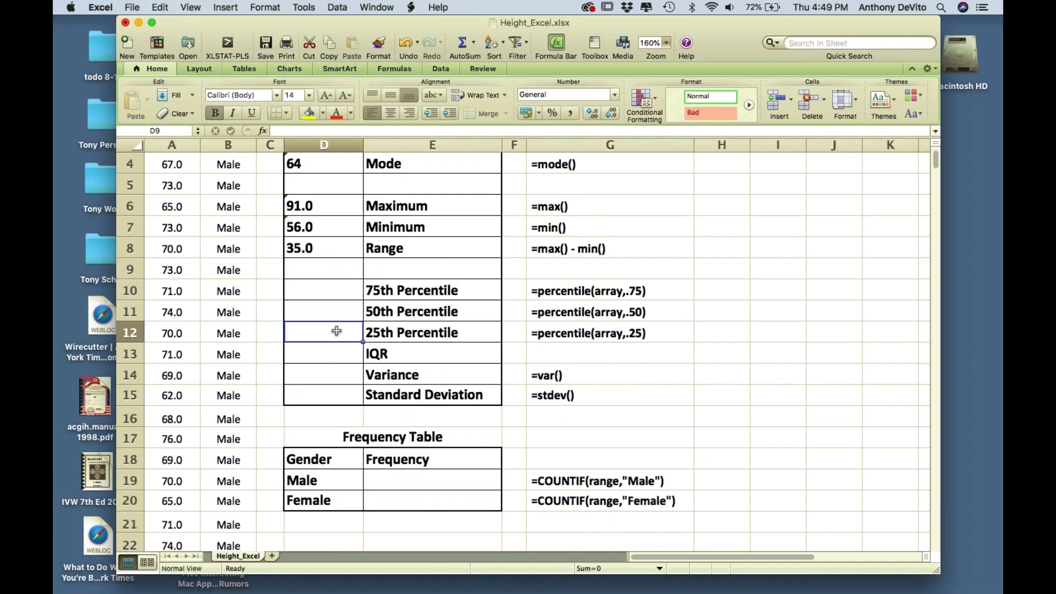
pyautogui.click(330, 293)
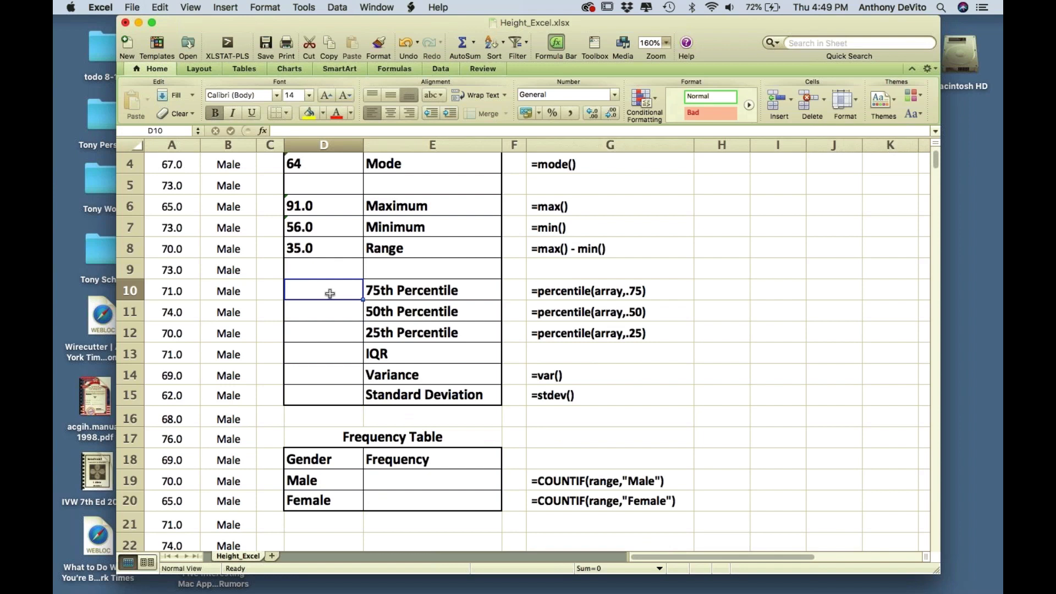
pyautogui.write('=')
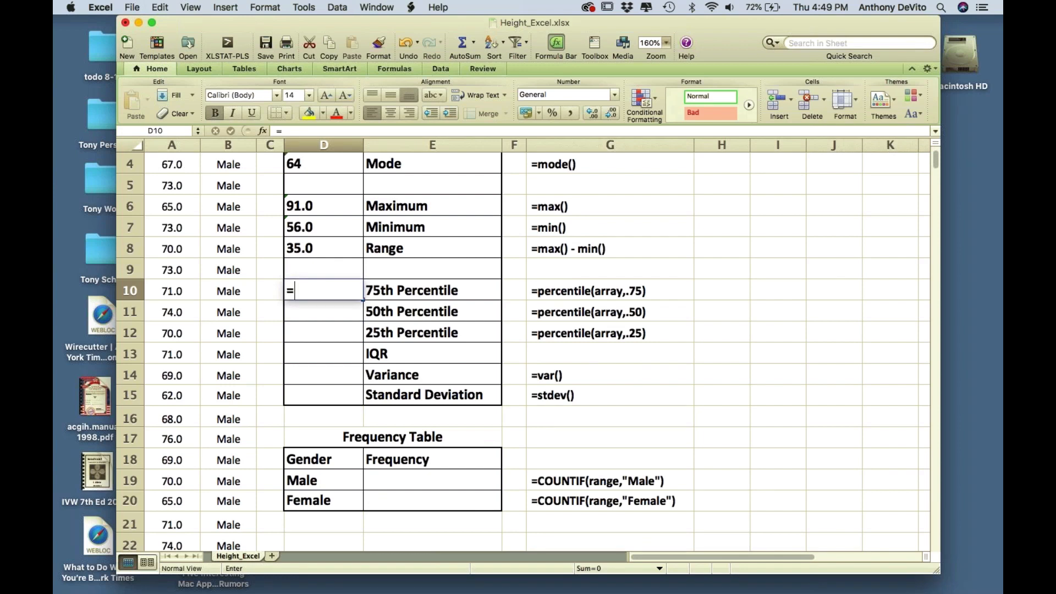
pyautogui.write('percentile')
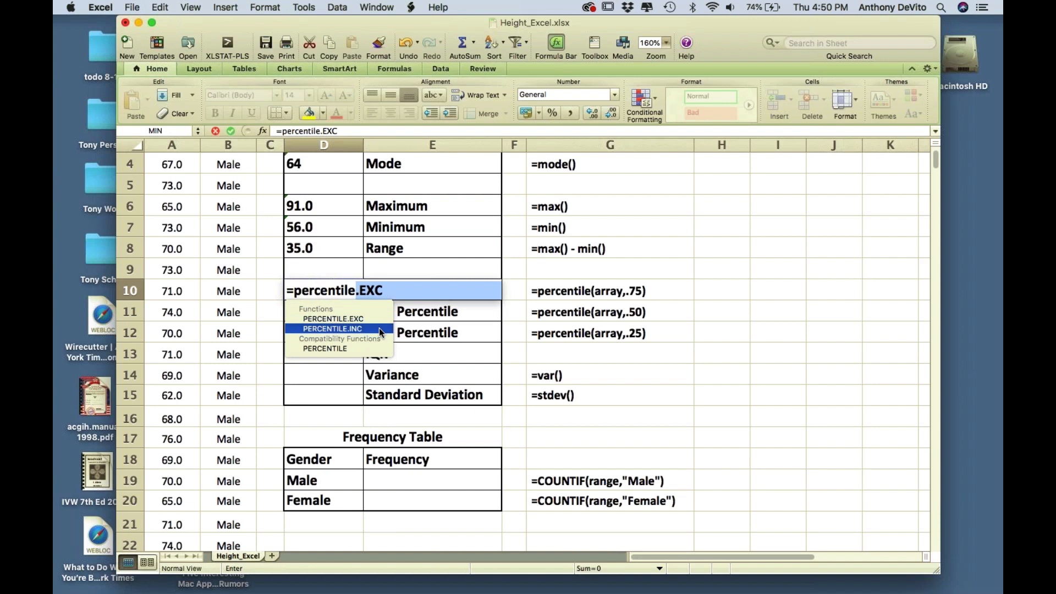
pyautogui.write('(')
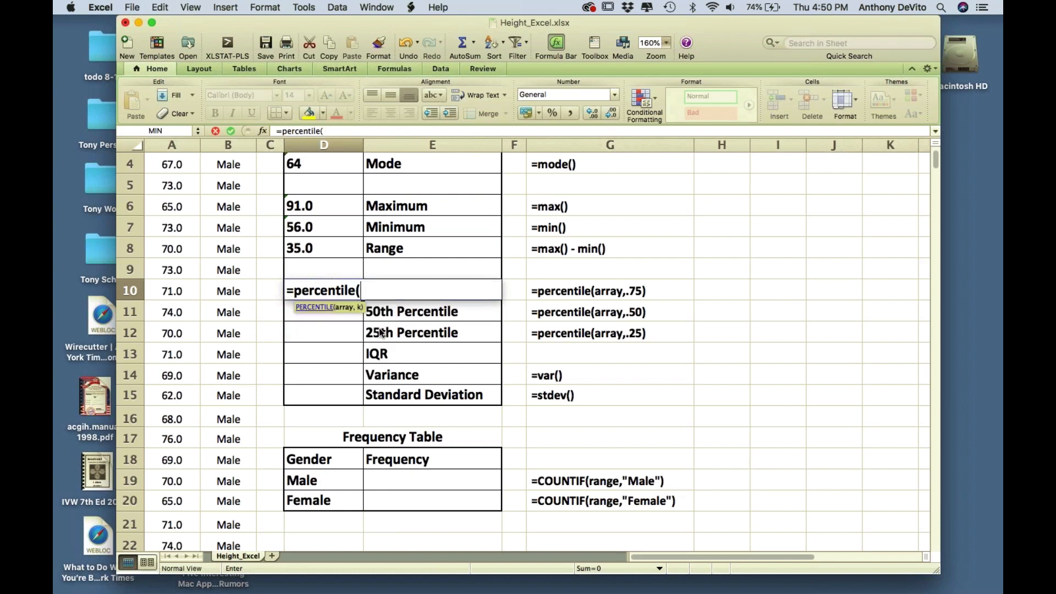
pyautogui.click(381, 332)
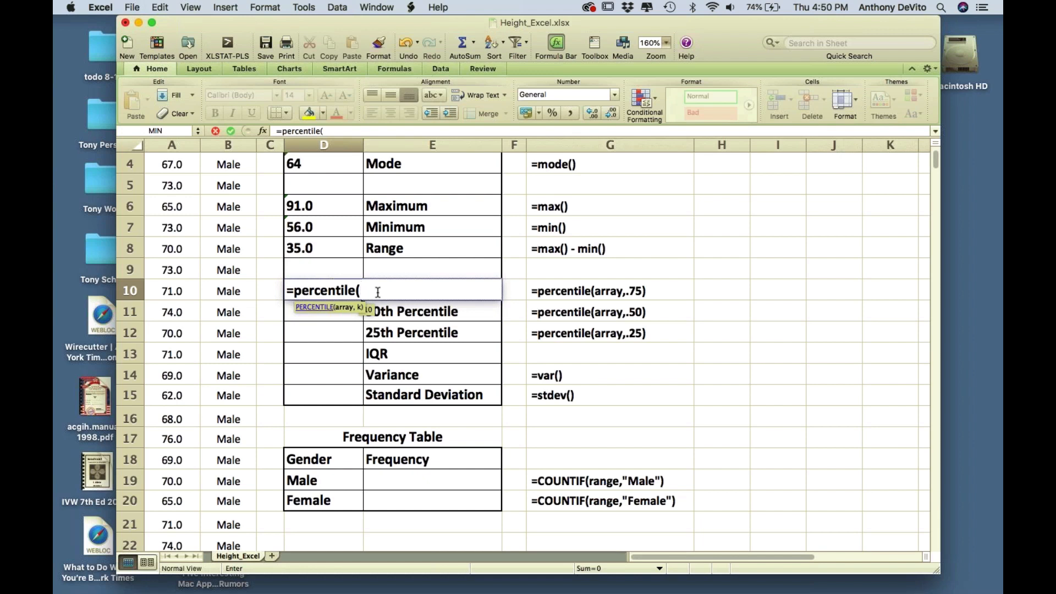
pyautogui.write('a2:a')
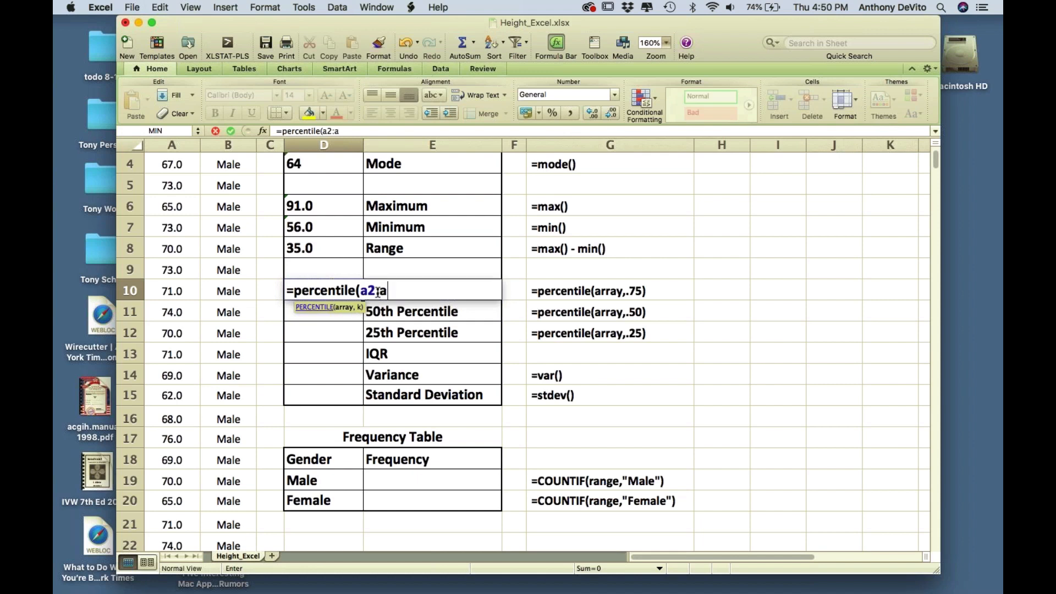
pyautogui.write('382)')
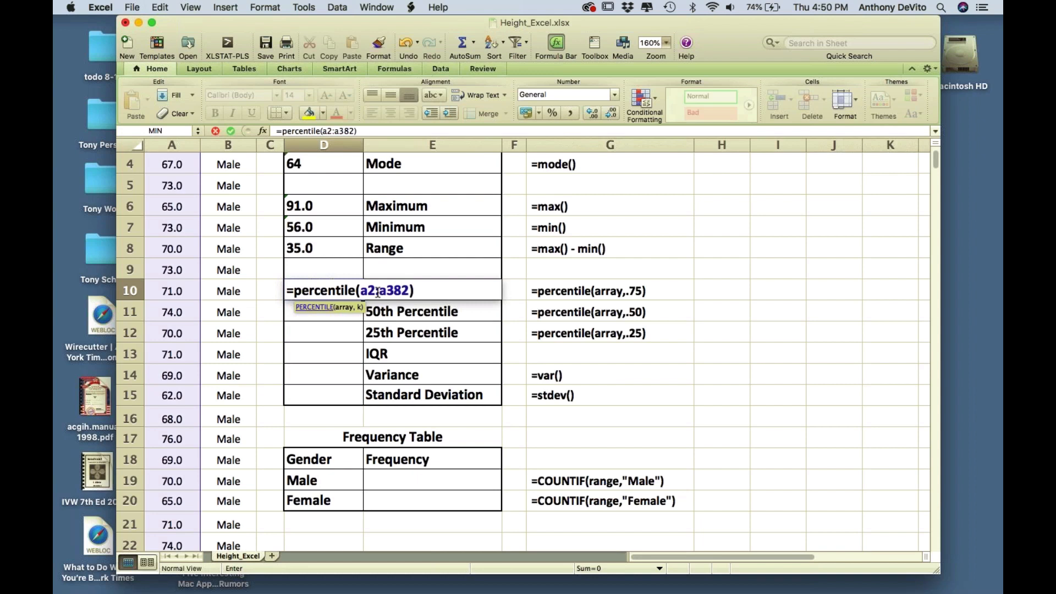
pyautogui.press('Return')
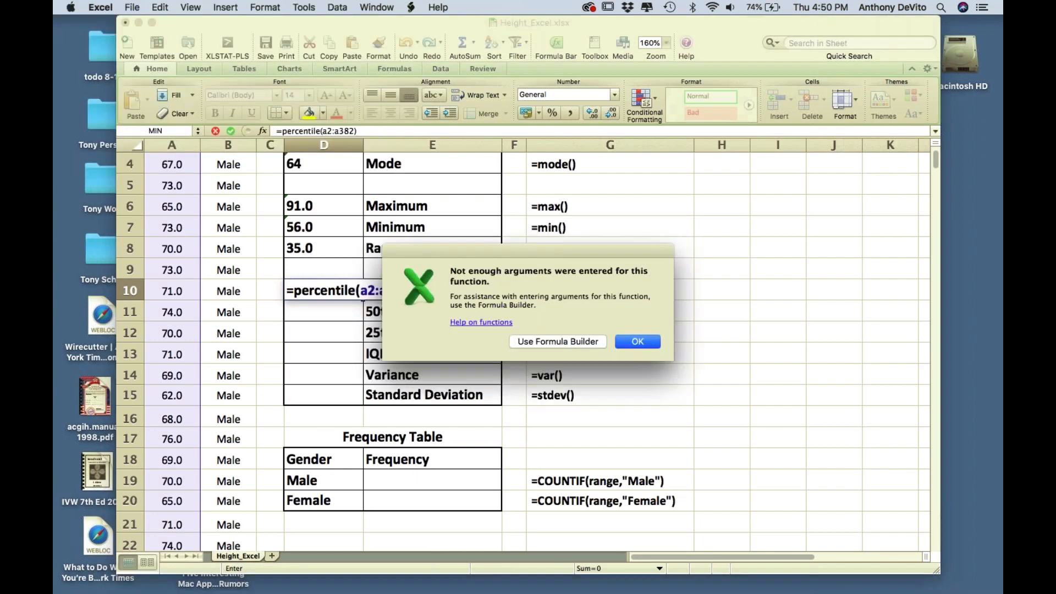
pyautogui.click(637, 341)
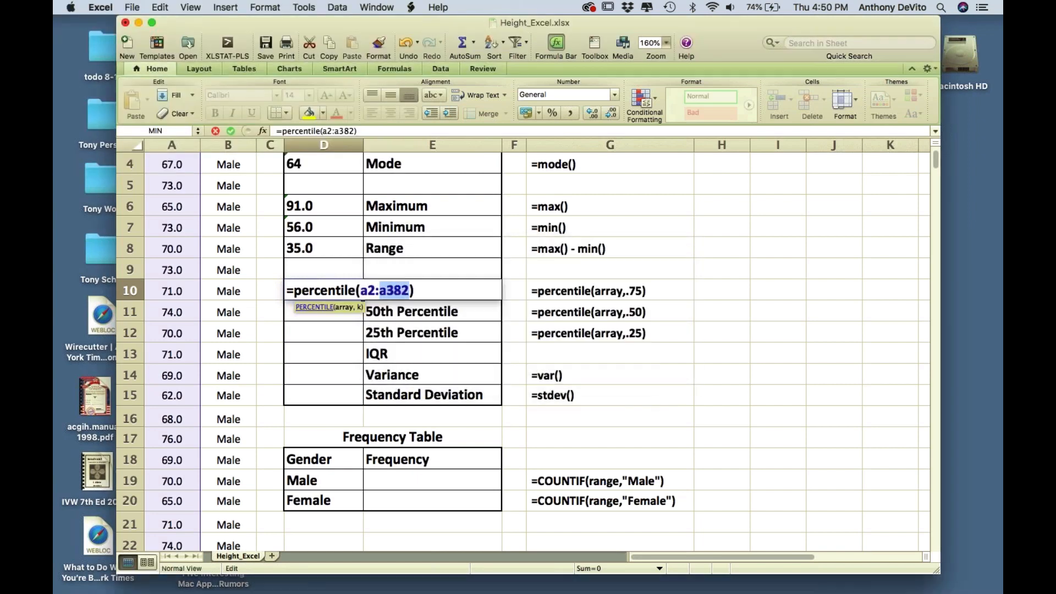
pyautogui.write(',.75')
pyautogui.press('Return')
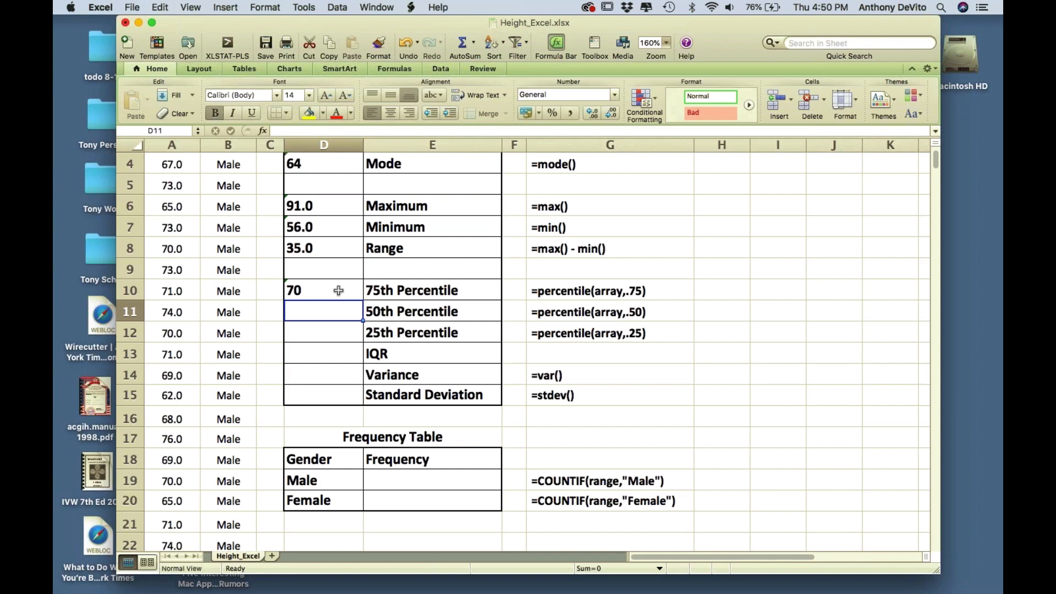
# - Enter =percentile(a2:a382,.50) in D11 for a 50th percentile of 67
pyautogui.write('=')
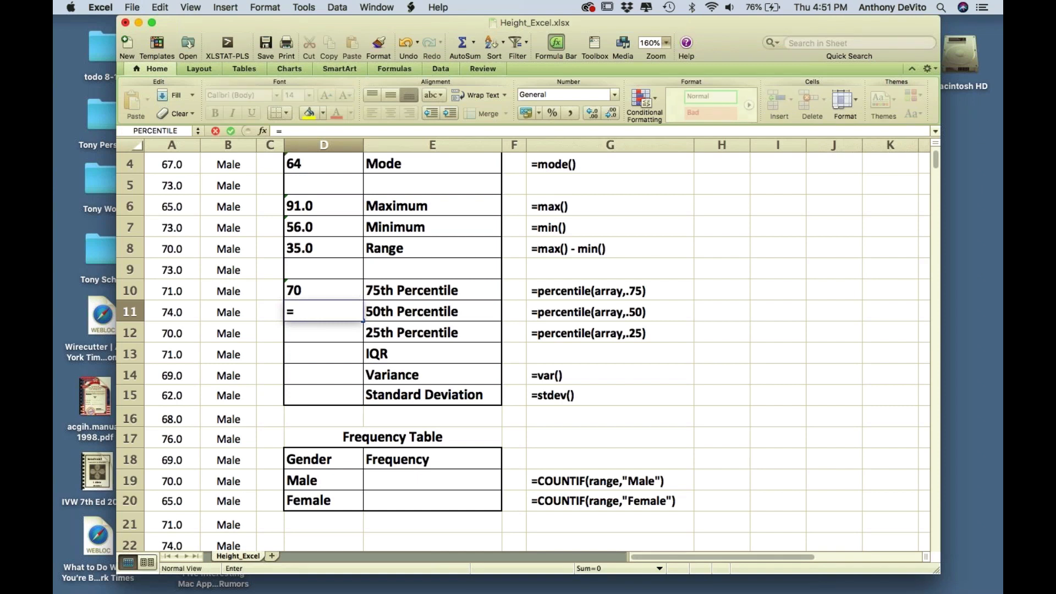
pyautogui.write('p')
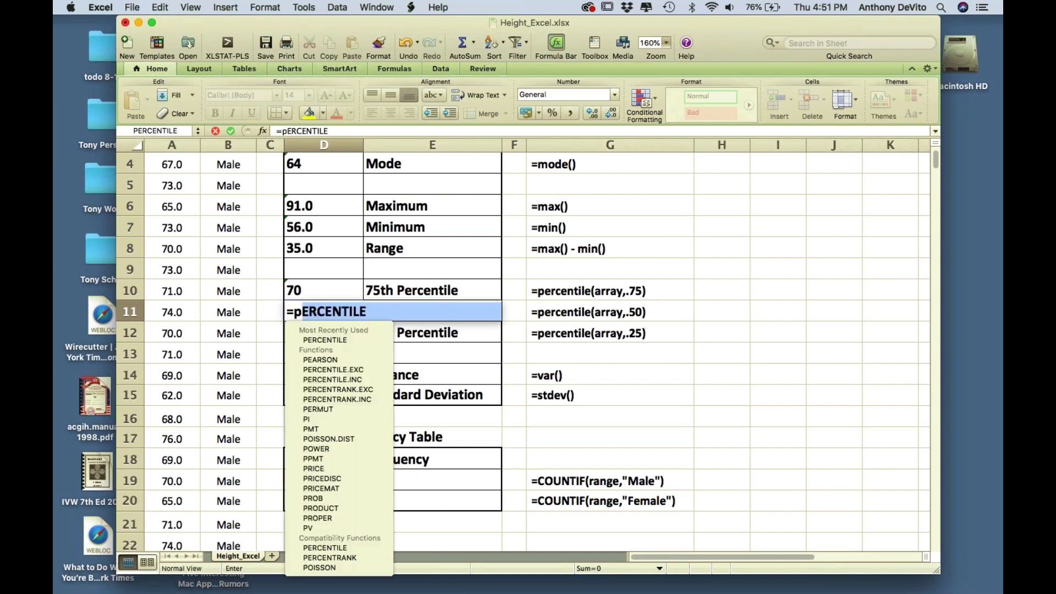
pyautogui.write('ercentile')
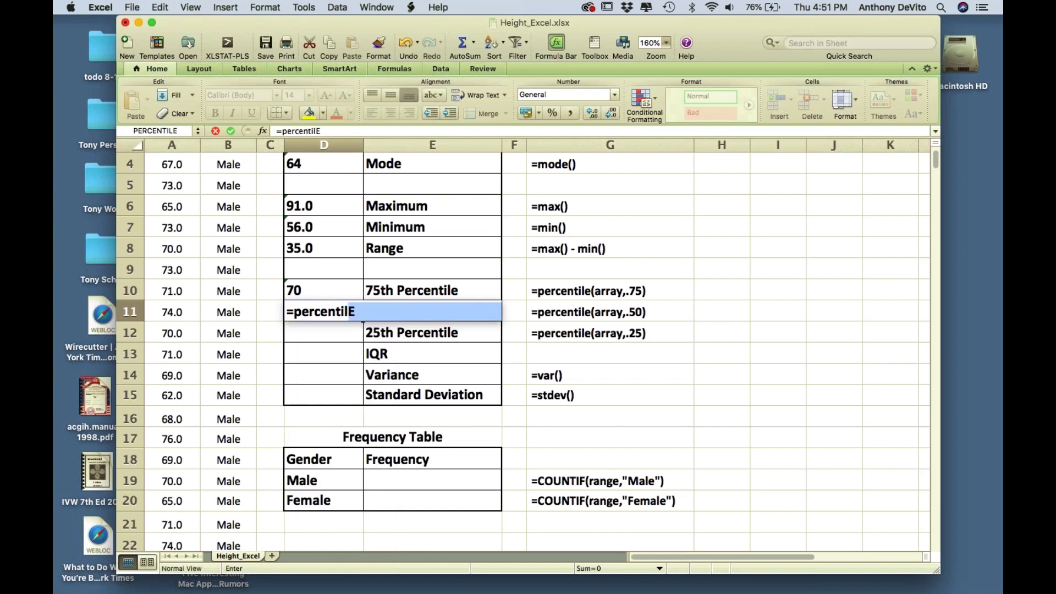
pyautogui.write('(')
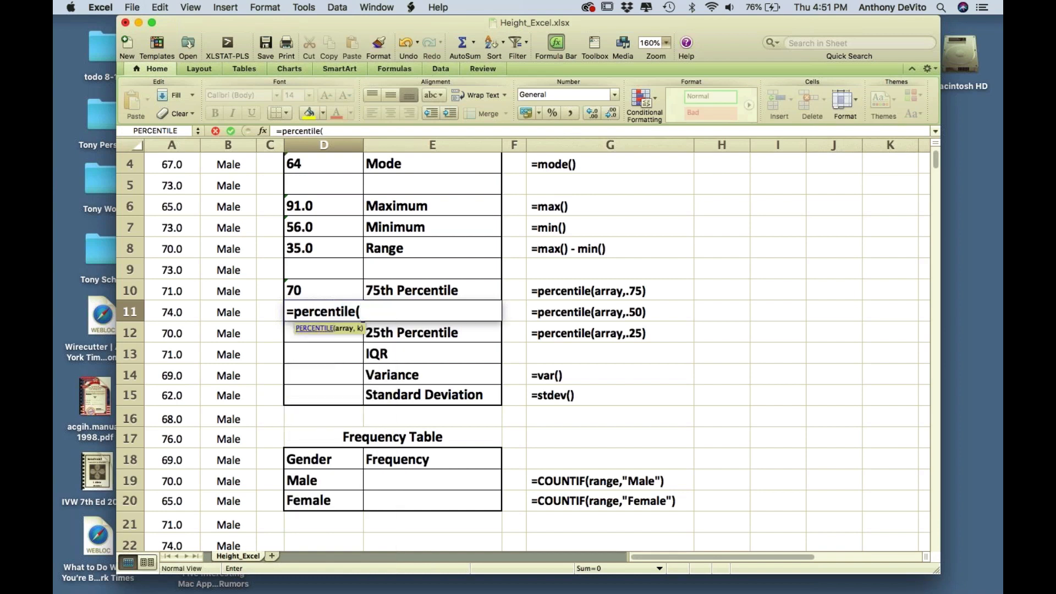
pyautogui.write('a2:a382')
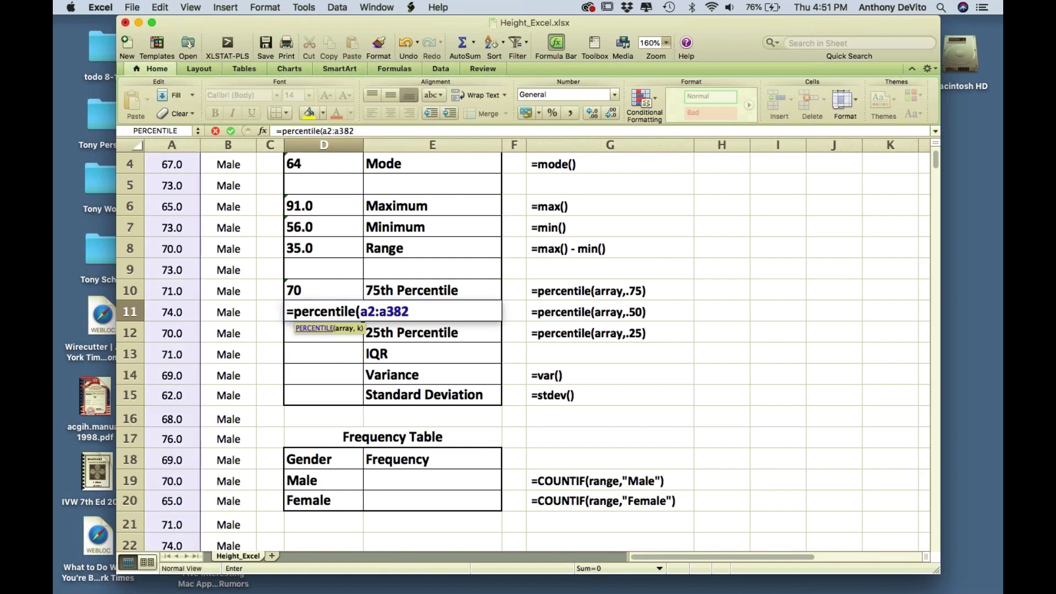
pyautogui.write(')')
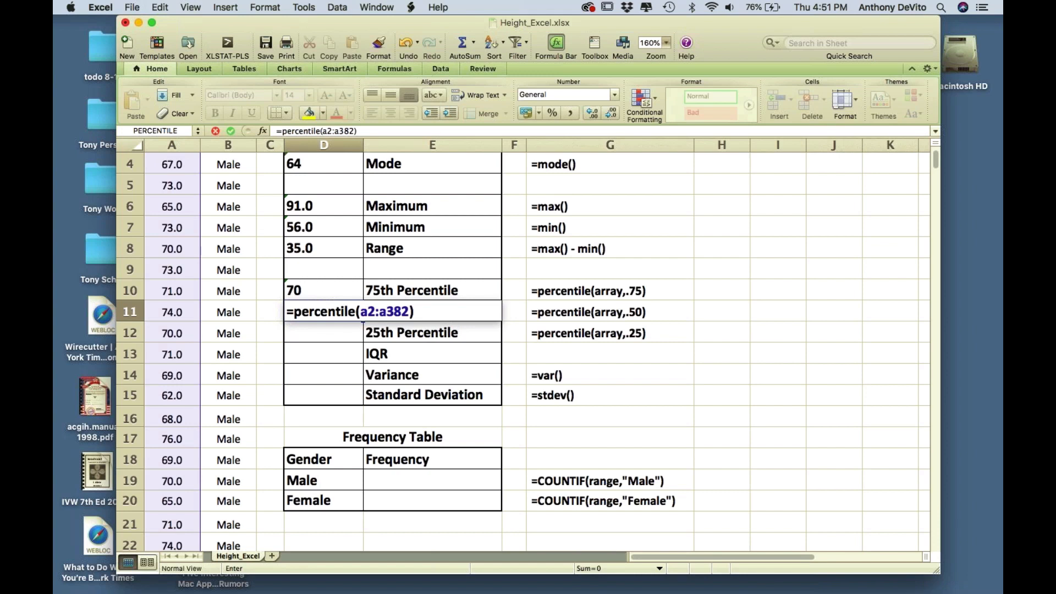
pyautogui.press('BackSpace')
pyautogui.write(',.50)')
pyautogui.scroll(2, 569, 275)
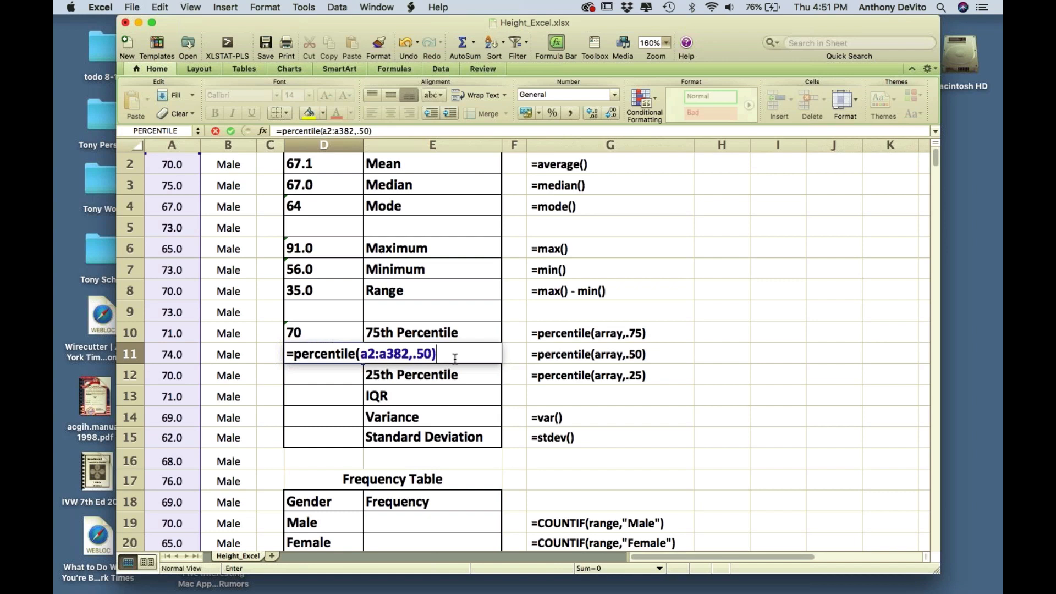
pyautogui.press('Return')
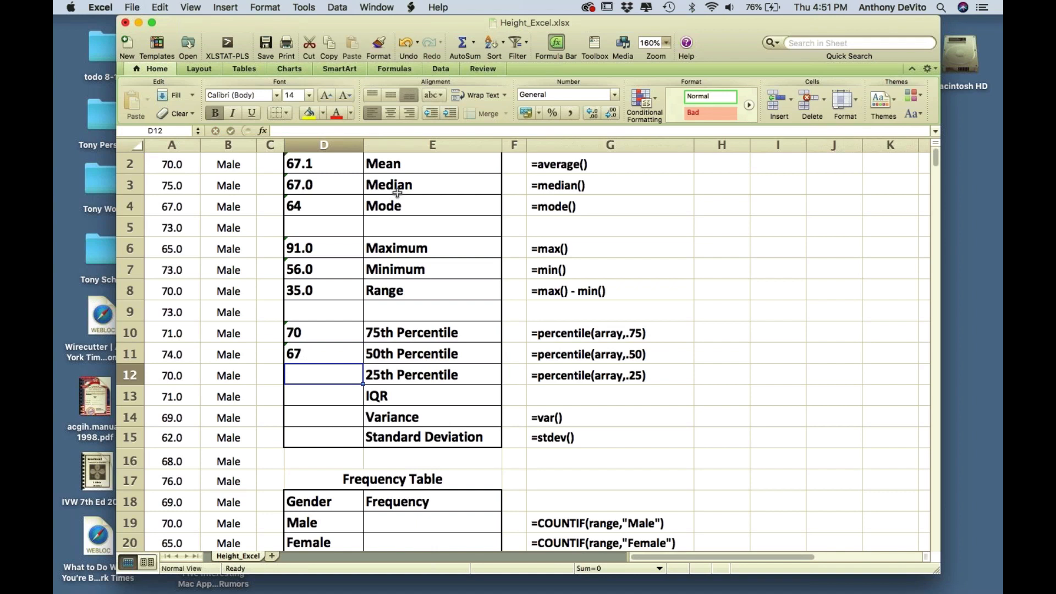
# - Enter =percentile(a2:a382,.25) in D12 for a 25th percentile of 64
pyautogui.write('=percentile')
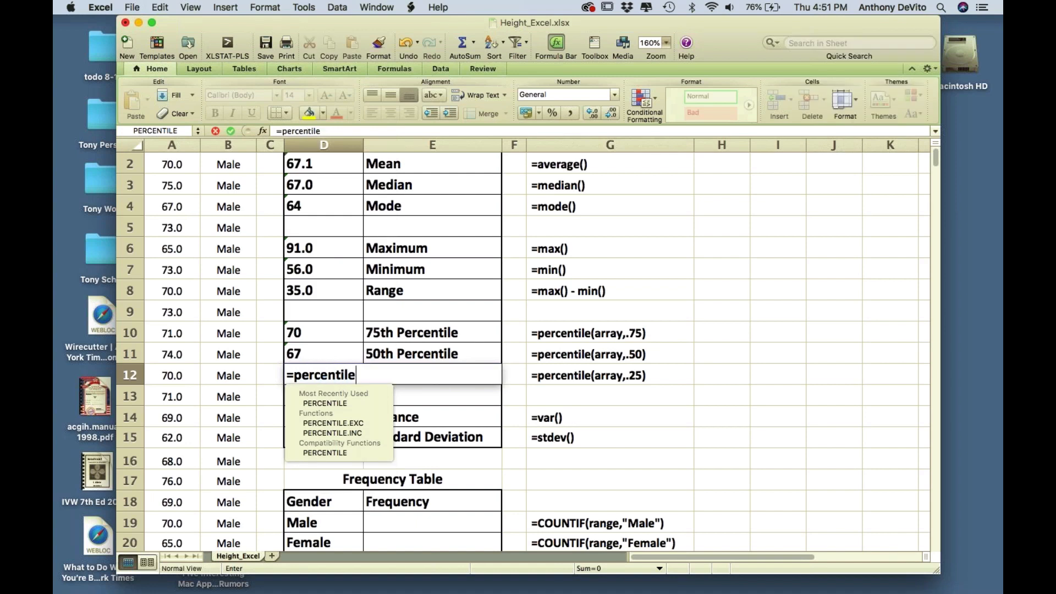
pyautogui.write('(a2:a3')
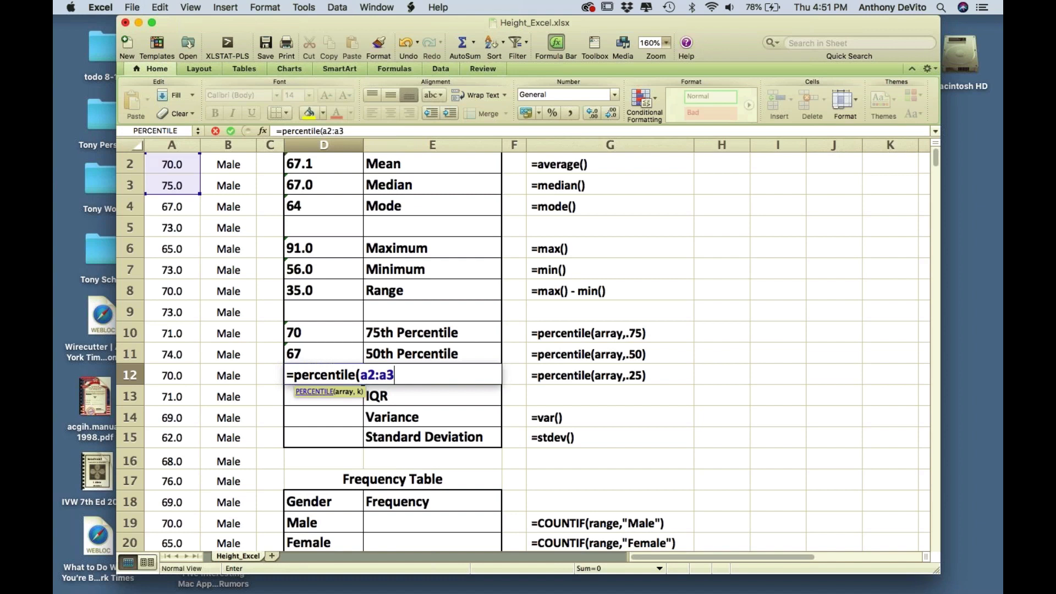
pyautogui.write('82,.25)')
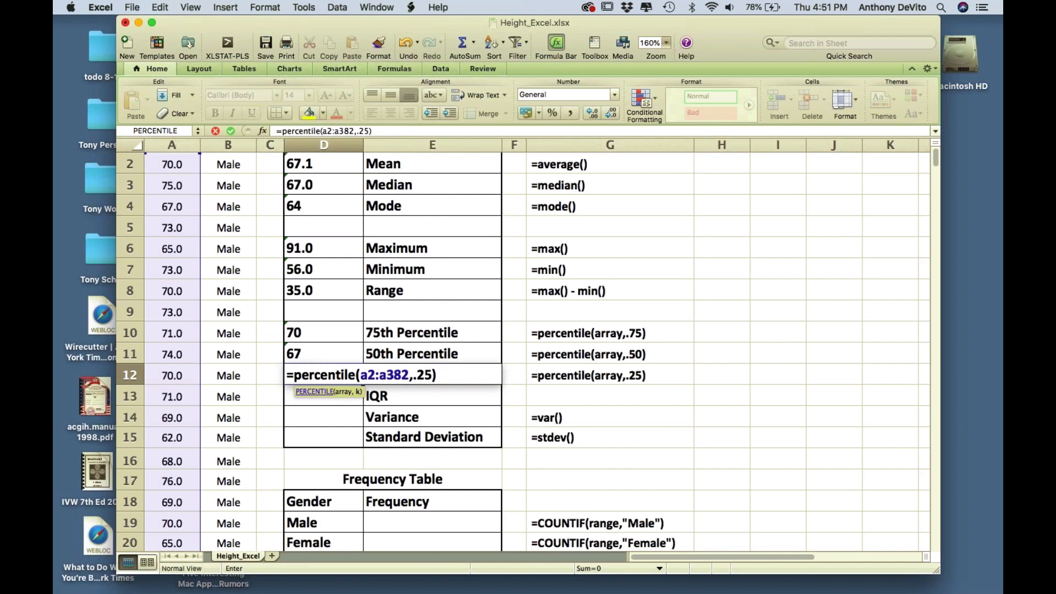
pyautogui.press('Return')
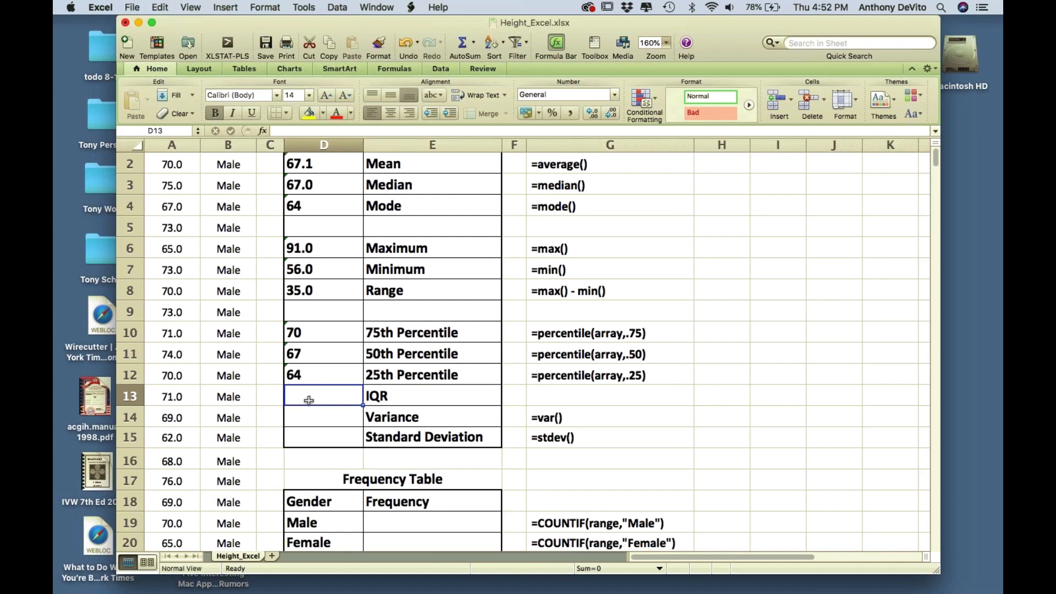
# - Enter =D10-D12 in D13 so the IQR shows 6
pyautogui.write('=')
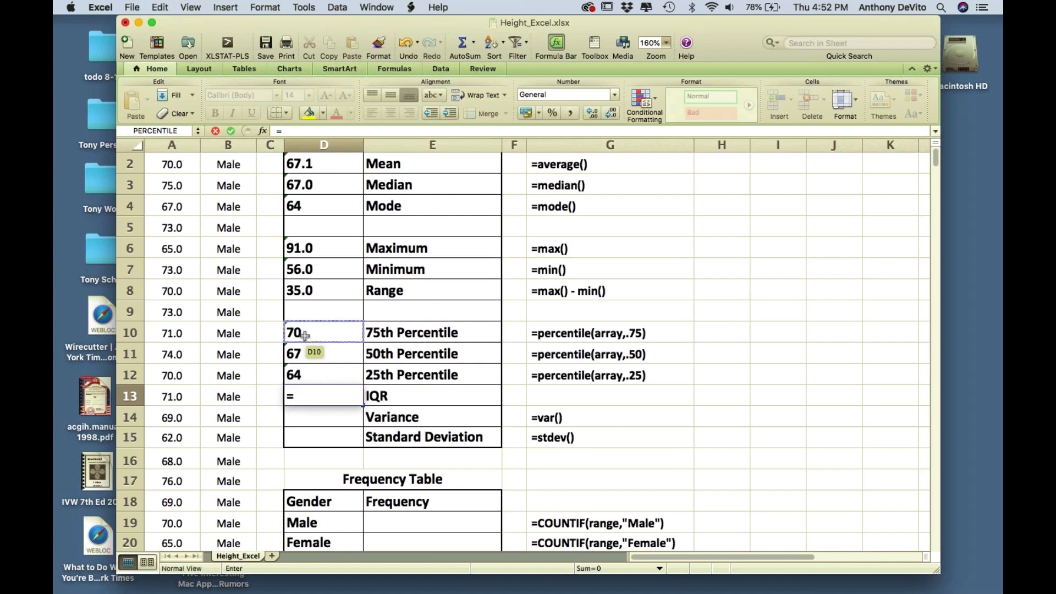
pyautogui.write('-')
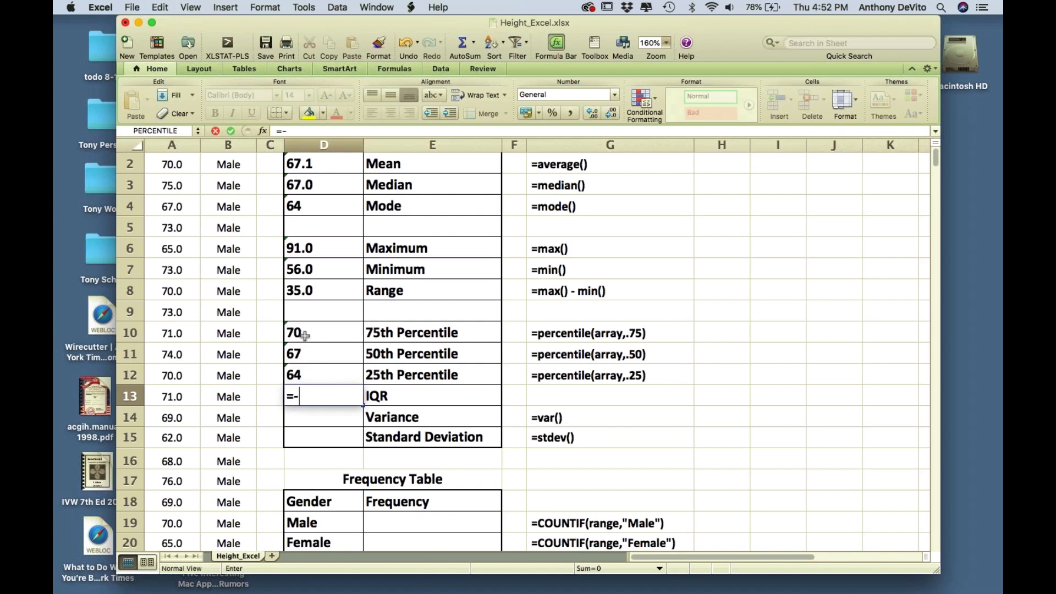
pyautogui.click(316, 374)
pyautogui.press('BackSpace')
pyautogui.press('BackSpace')
pyautogui.press('BackSpace')
pyautogui.press('BackSpace')
pyautogui.click(323, 333)
pyautogui.write('-')
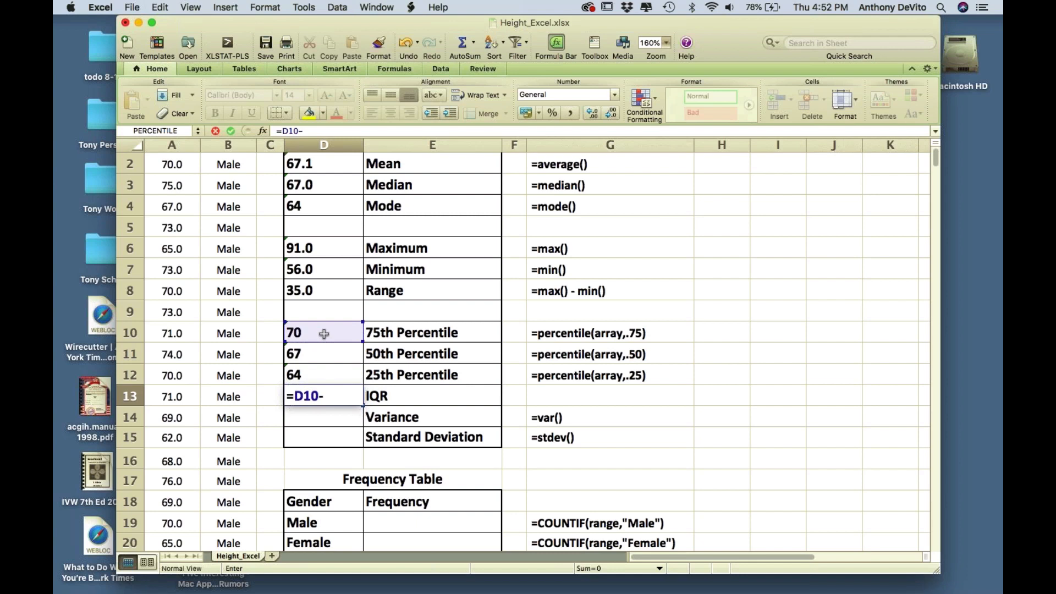
pyautogui.click(323, 374)
pyautogui.press('Return')
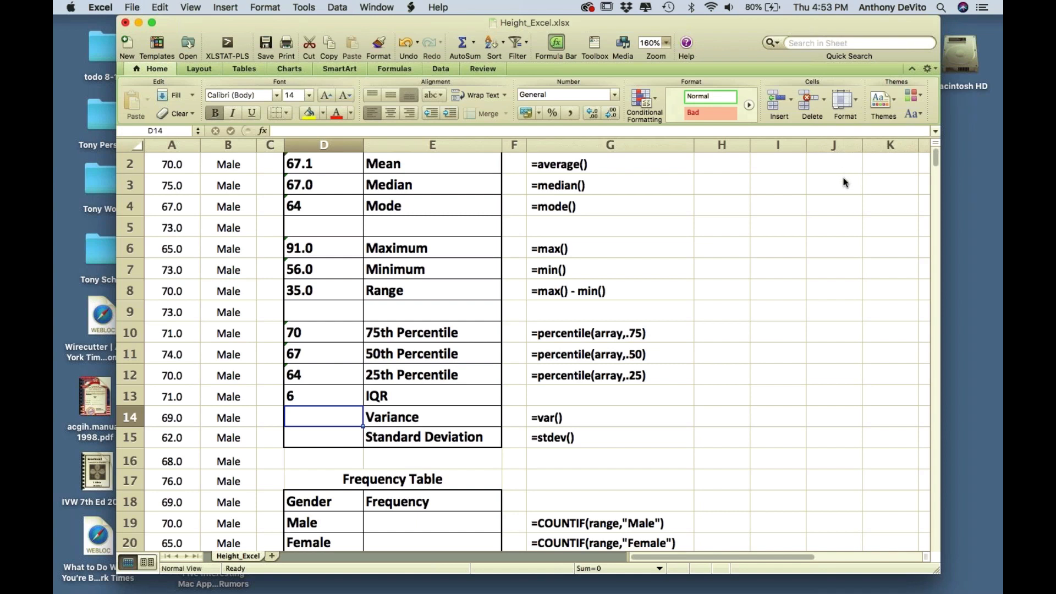
# - Scroll down to the Variance and Standard Deviation rows and select the Variance cell
pyautogui.scroll(1, 406, 295)
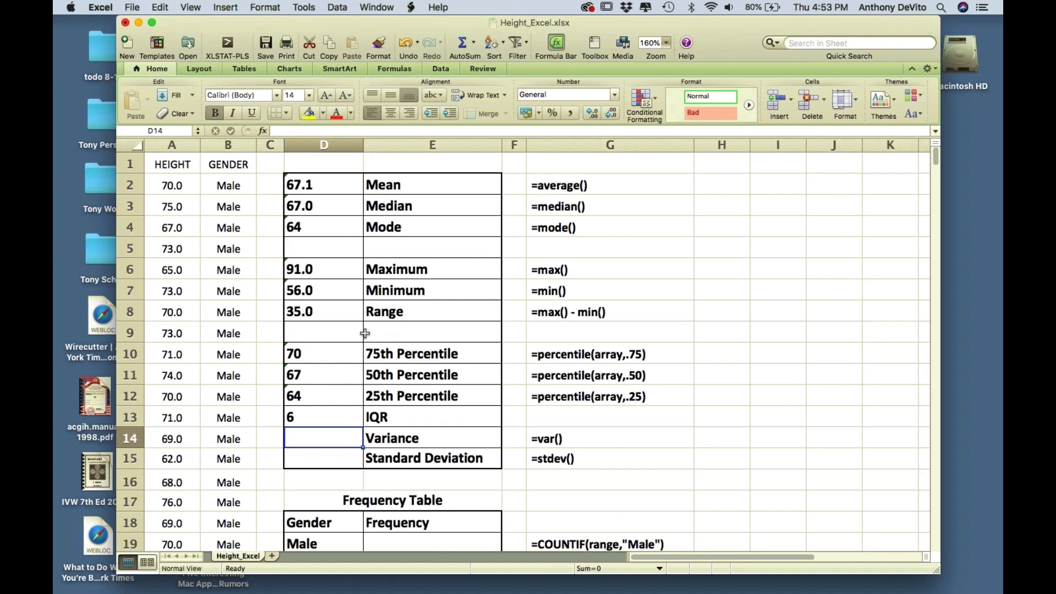
pyautogui.scroll(-1, 365, 333)
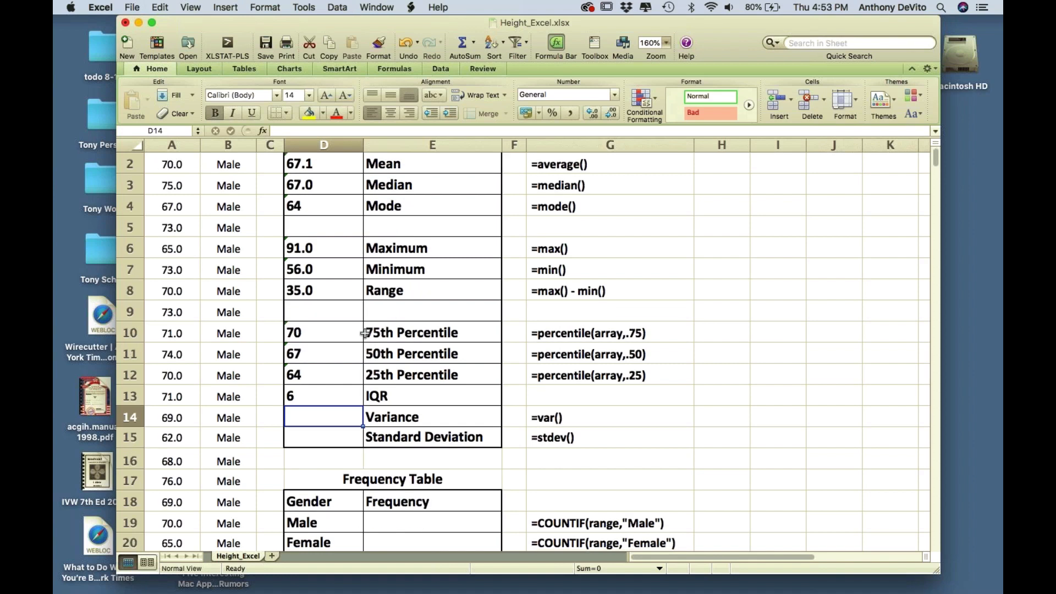
pyautogui.scroll(-1, 364, 333)
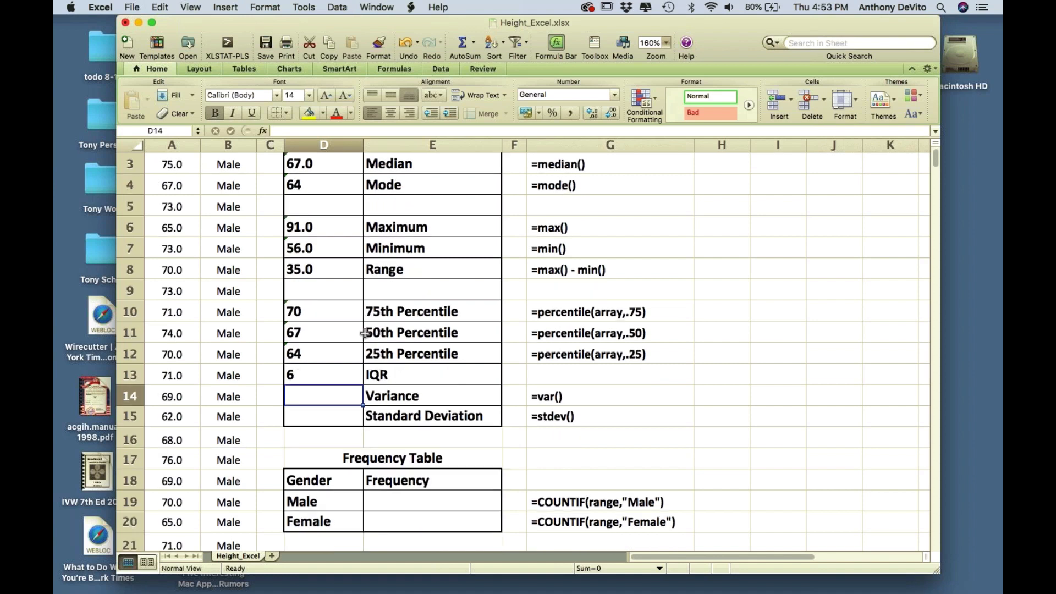
pyautogui.scroll(-1, 365, 333)
pyautogui.scroll(-1, 364, 333)
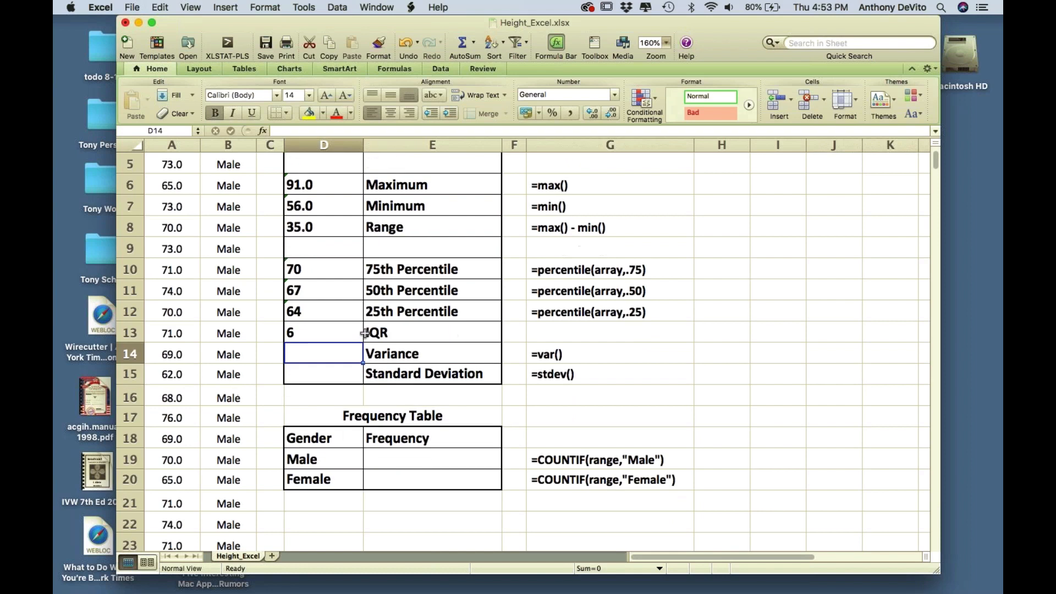
pyautogui.scroll(-1, 365, 333)
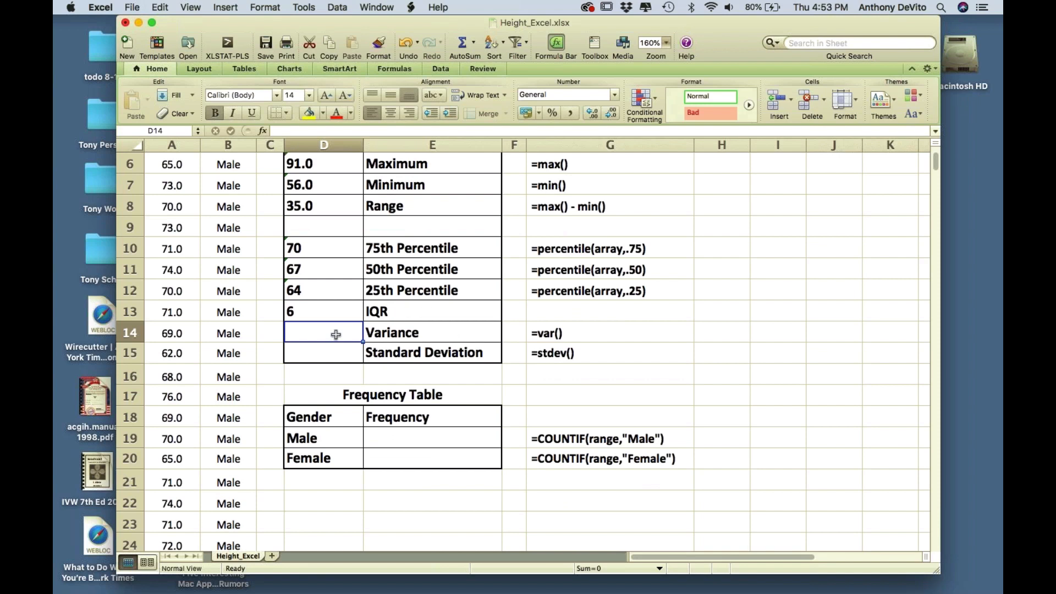
pyautogui.click(336, 358)
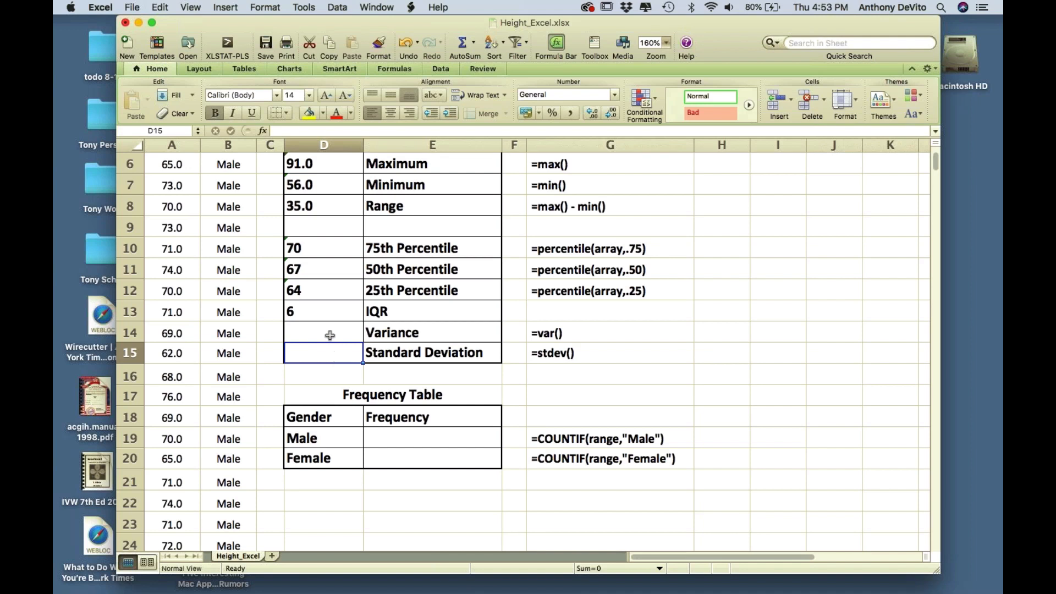
pyautogui.click(329, 334)
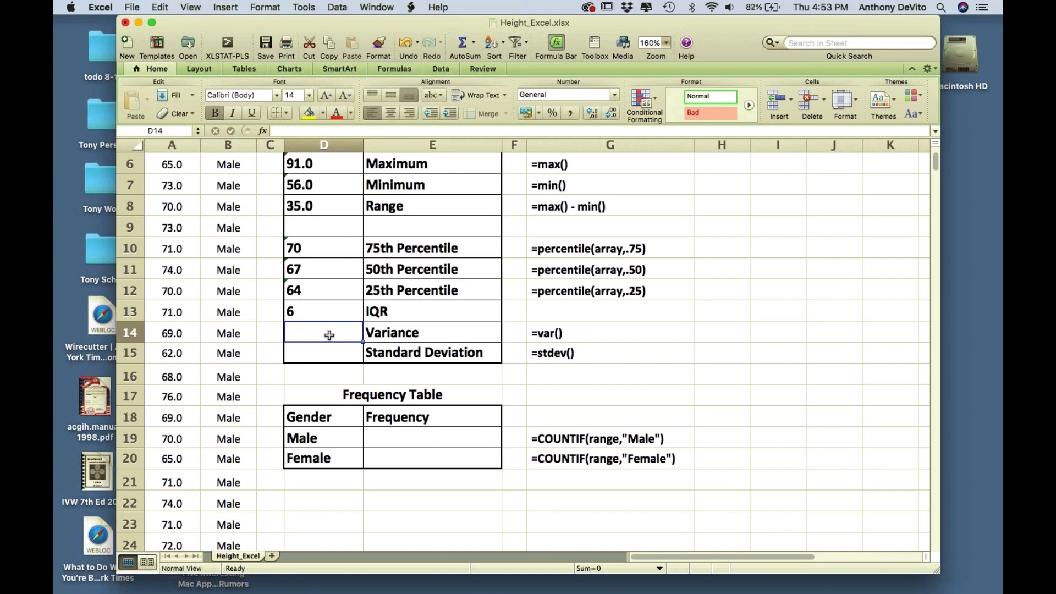
# - Enter =var(a2:a382) and =stdev(a2:a382), giving 16.849419 and 4.1048044
pyautogui.write('=v')
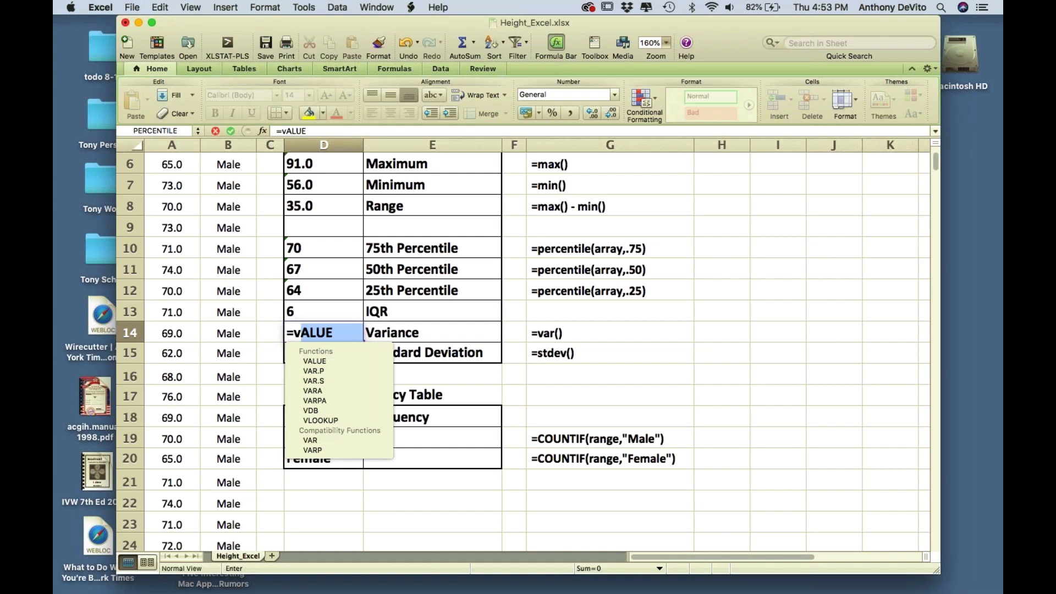
pyautogui.write('ar(')
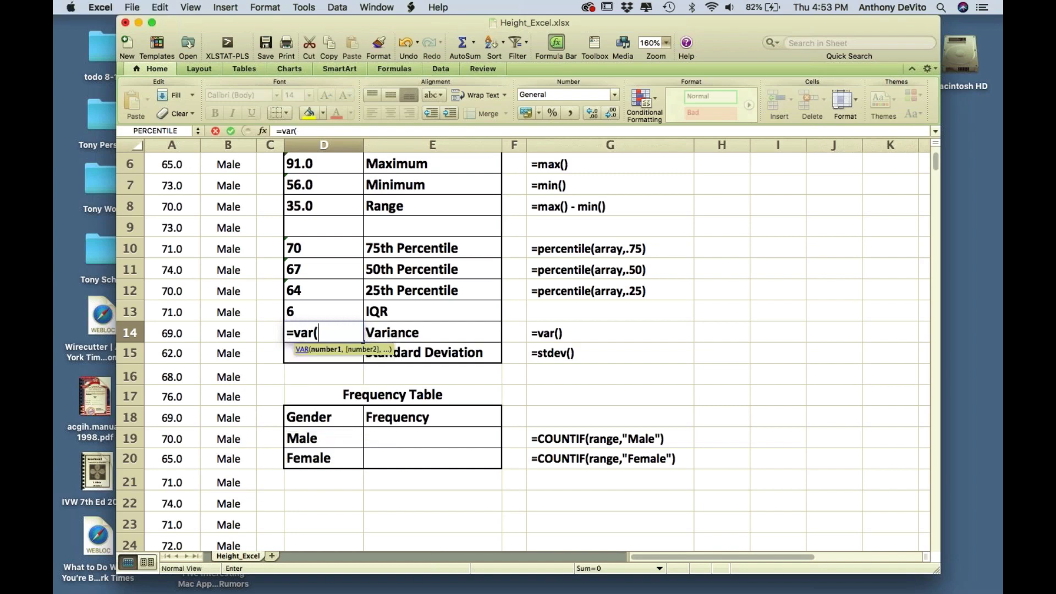
pyautogui.write('a2:a382)')
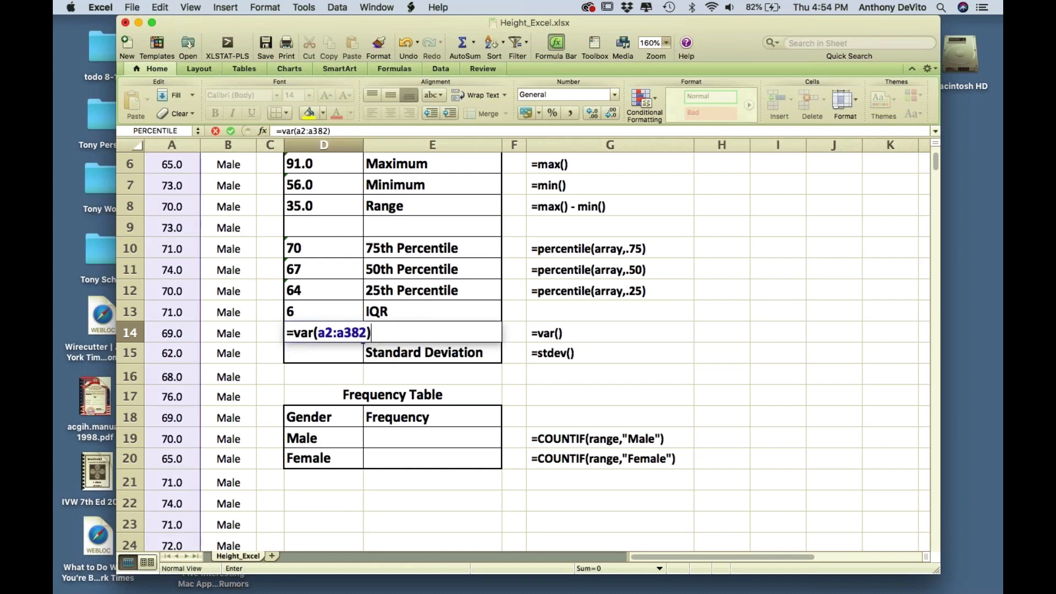
pyautogui.press('Return')
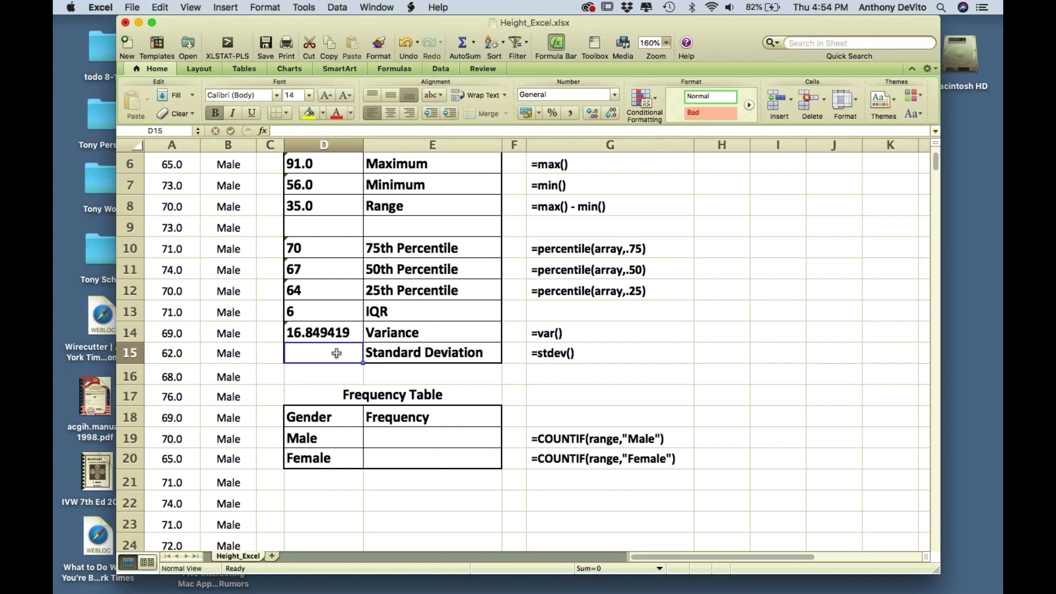
pyautogui.write('=stdev(')
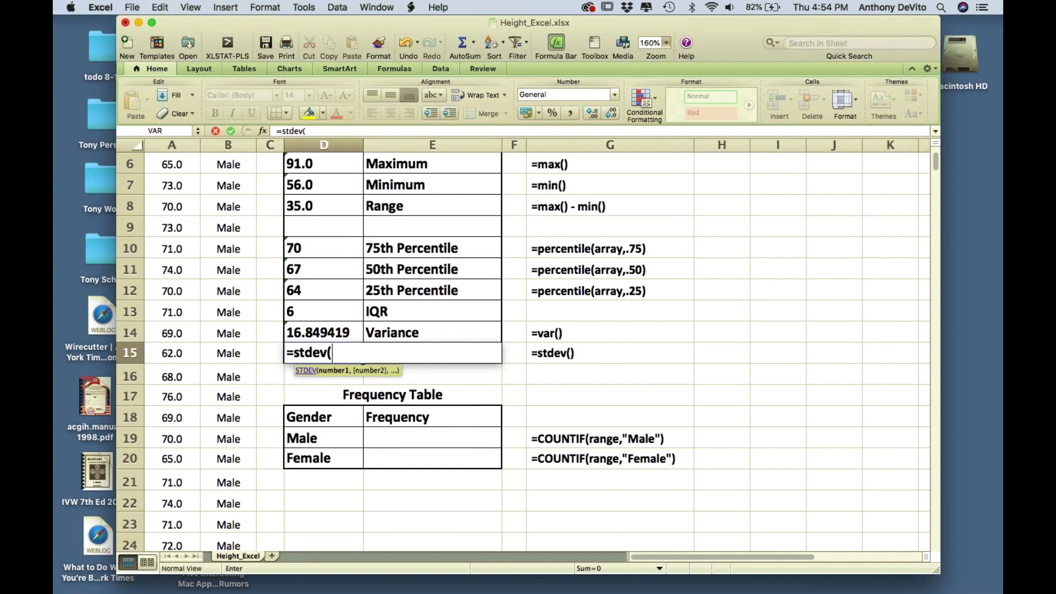
pyautogui.write('a2:a38')
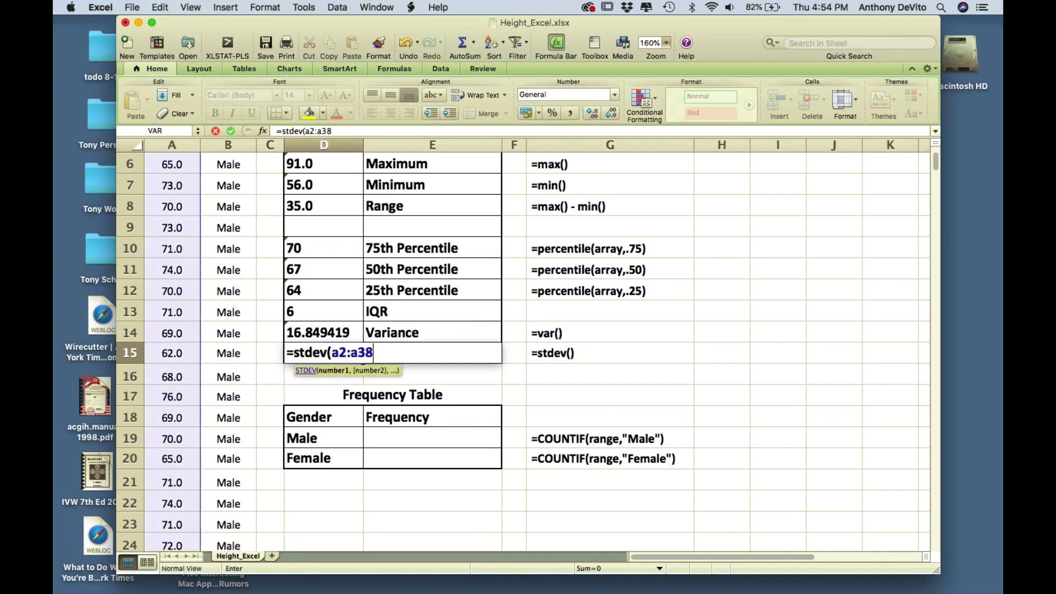
pyautogui.write('2)')
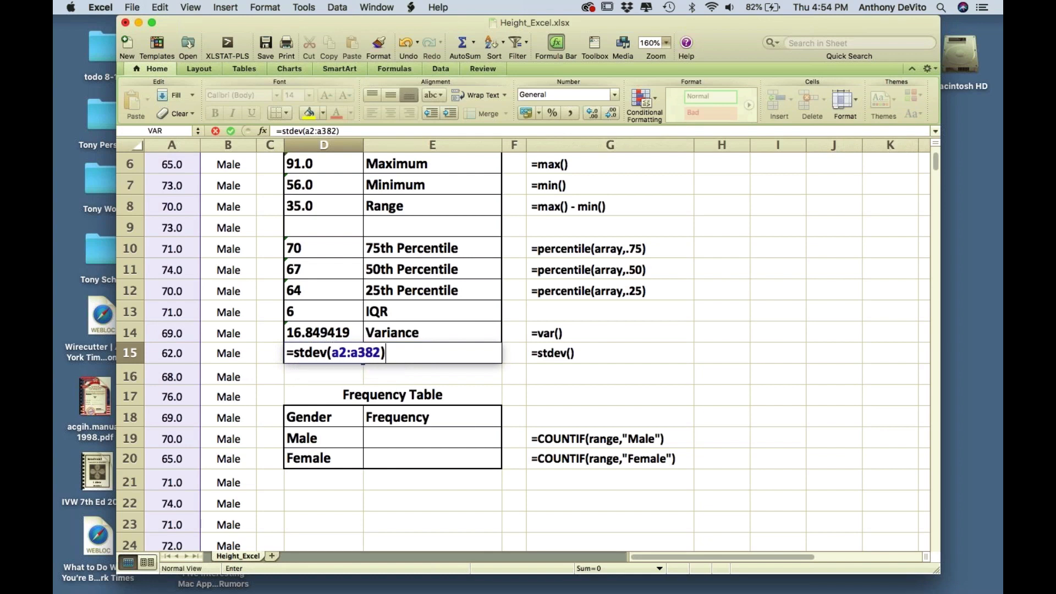
pyautogui.press('Return')
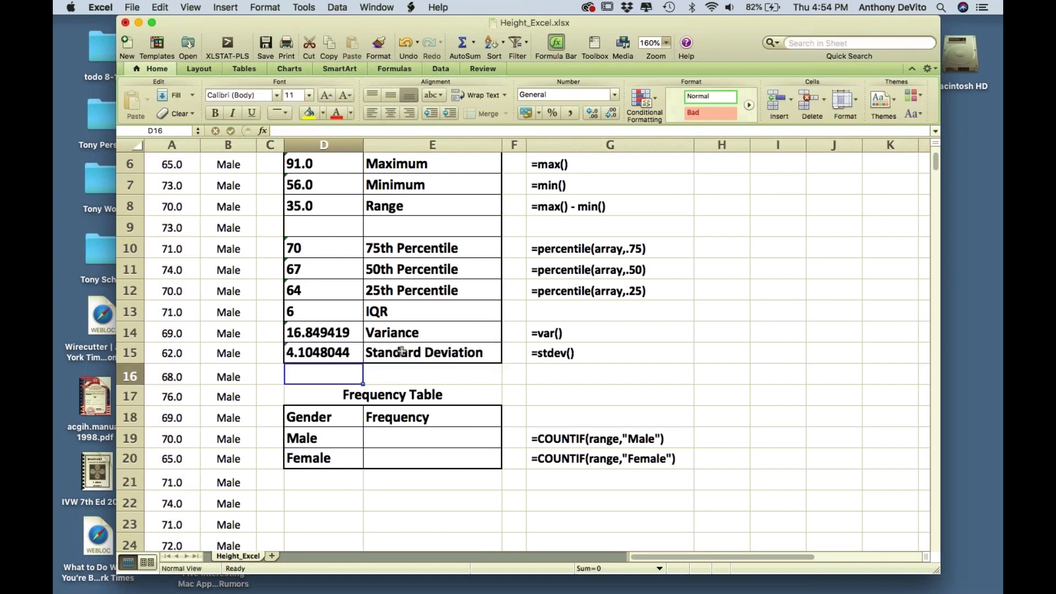
# - Check the VAR and STDEV formulas behind the Variance and Standard Deviation cells
pyautogui.click(332, 330)
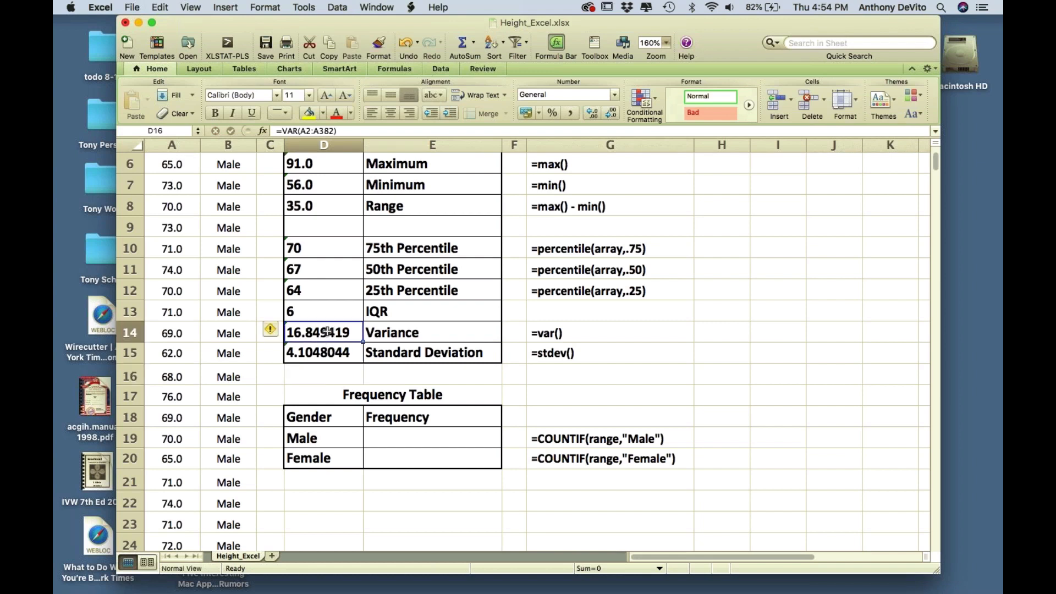
pyautogui.click(325, 360)
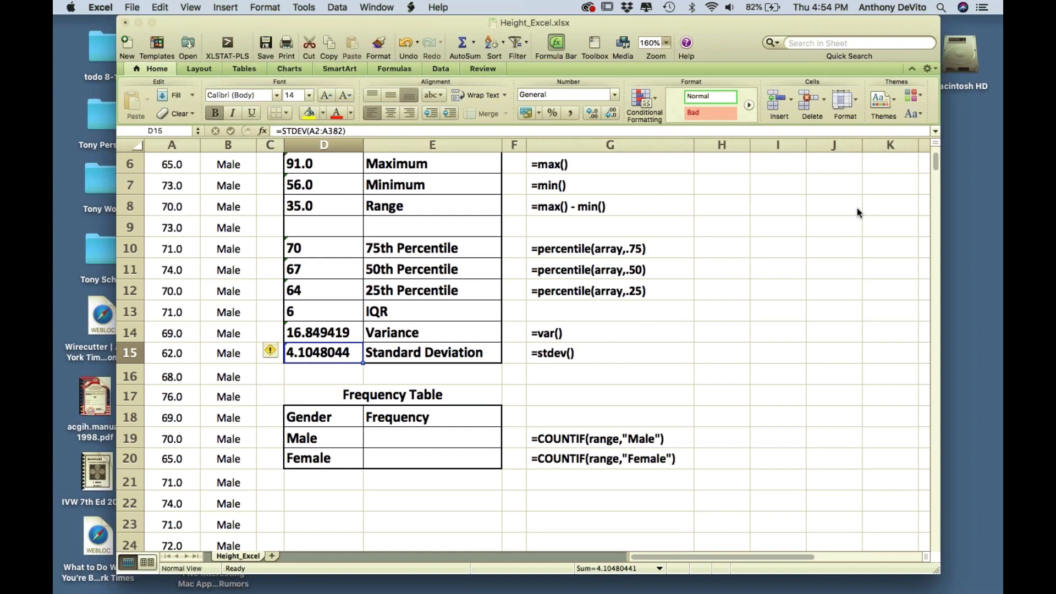
pyautogui.press('super+shift+2')
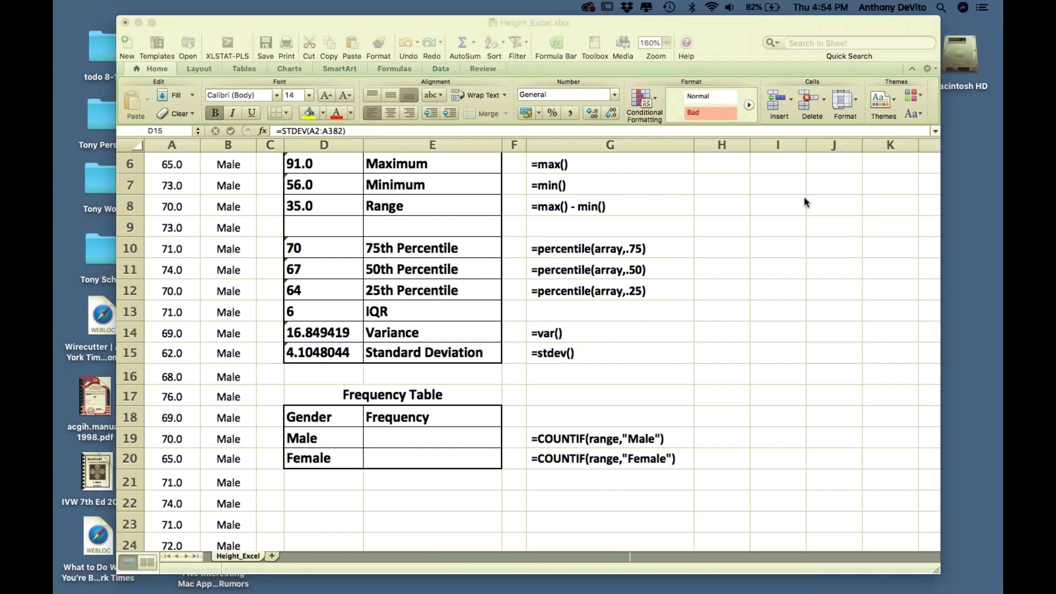
# - Write the note "= 75th pecentile - 25th percentile" in G13 beside the IQR row
pyautogui.click(562, 305)
pyautogui.click(563, 304)
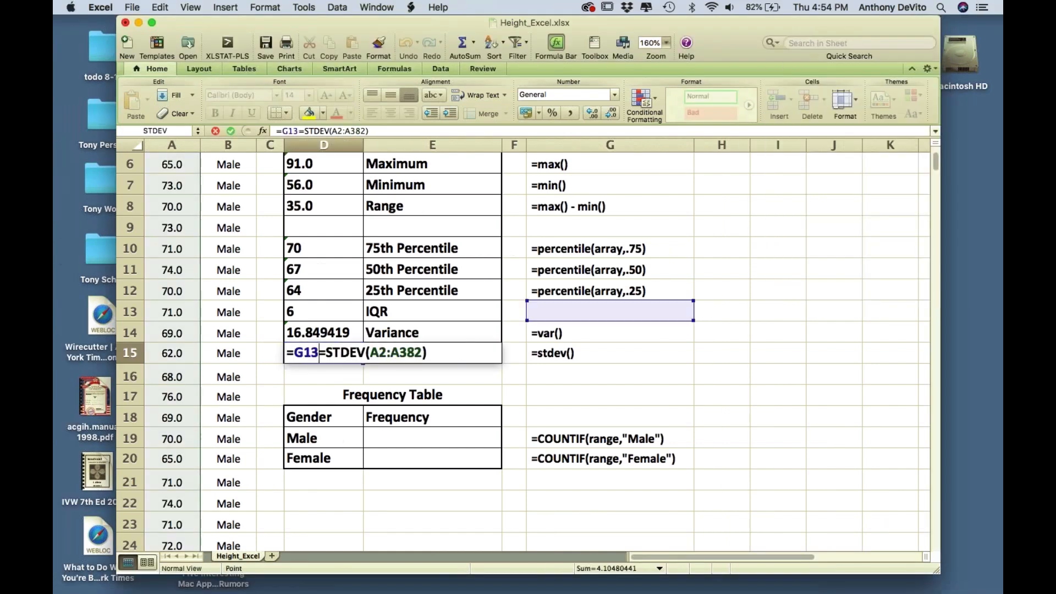
pyautogui.write('=')
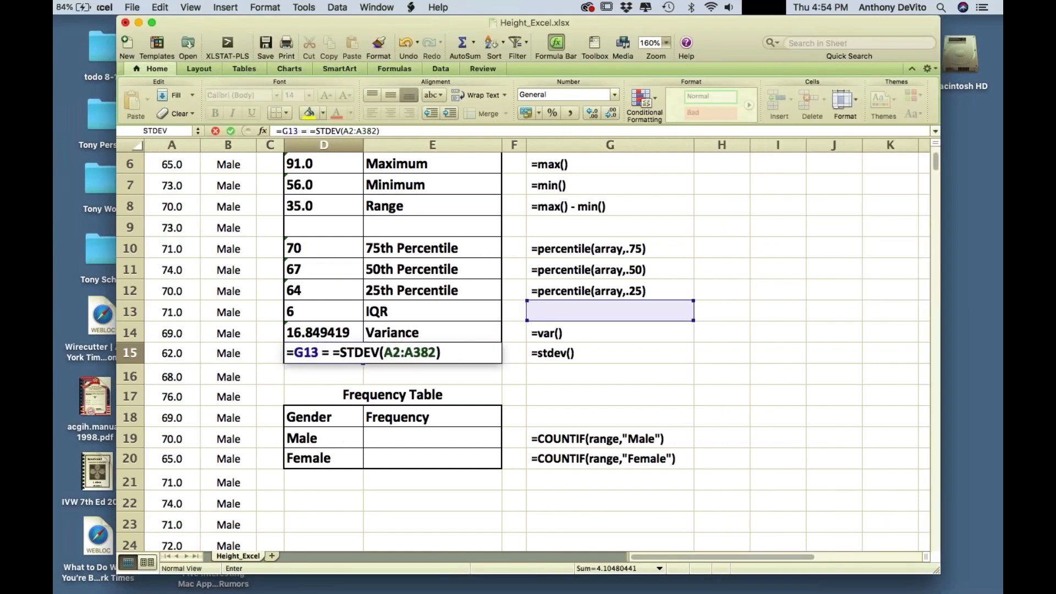
pyautogui.press('Escape')
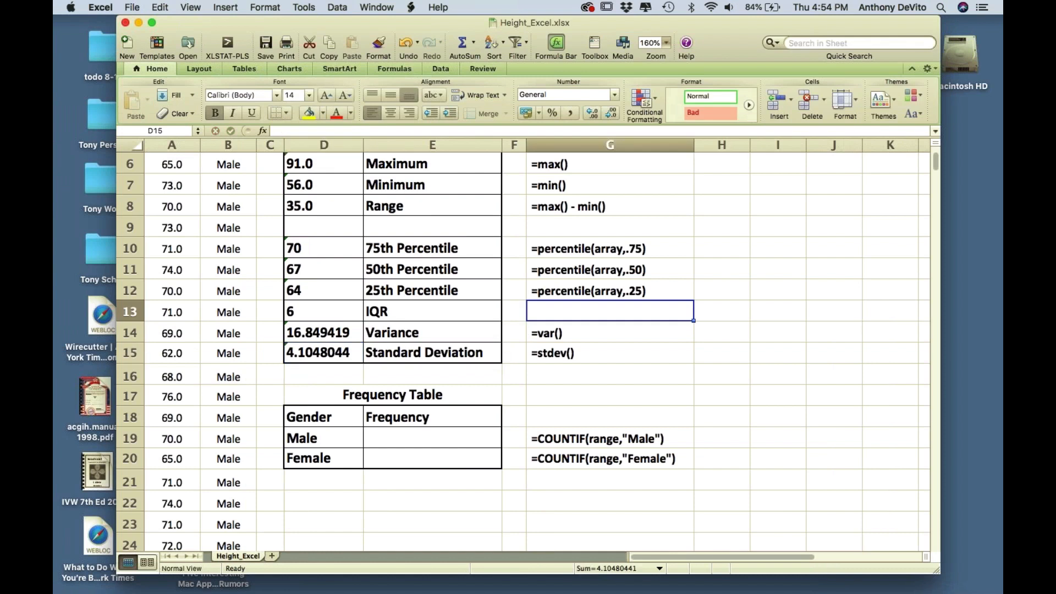
pyautogui.write('=')
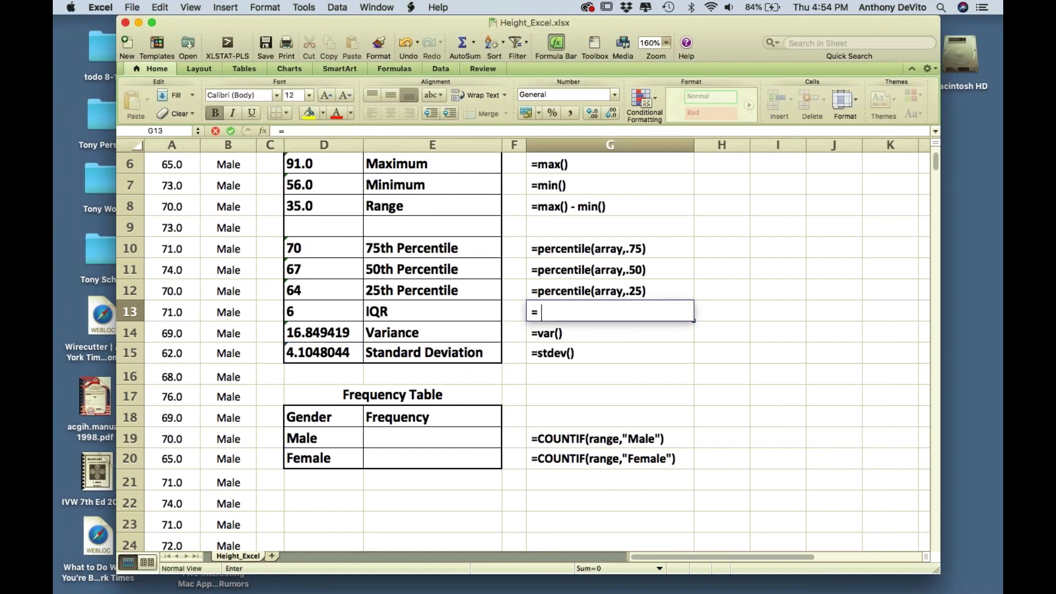
pyautogui.write(' 75th pecentile')
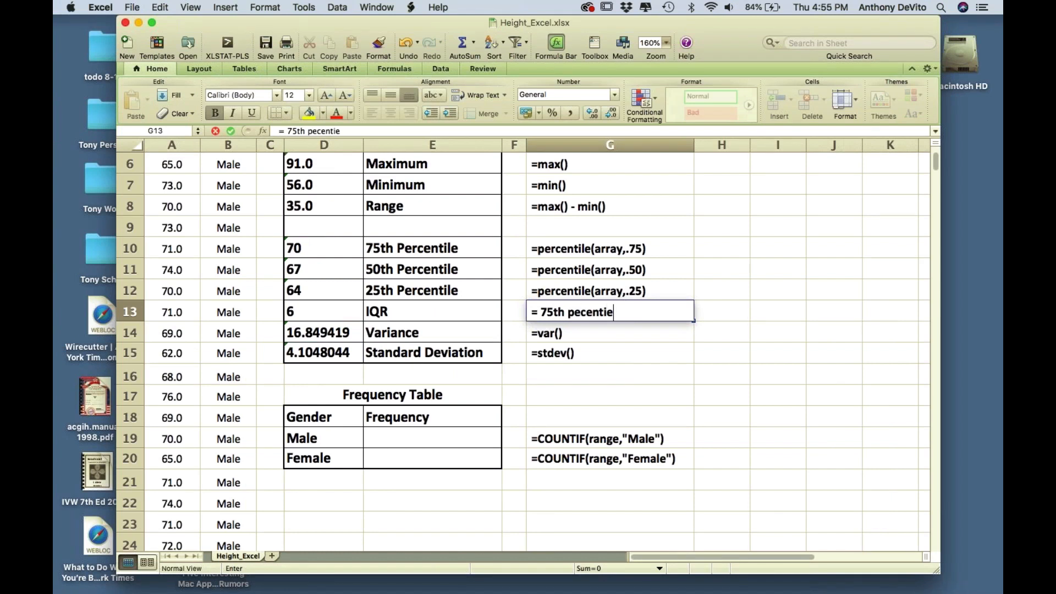
pyautogui.write(' - 25th percentile')
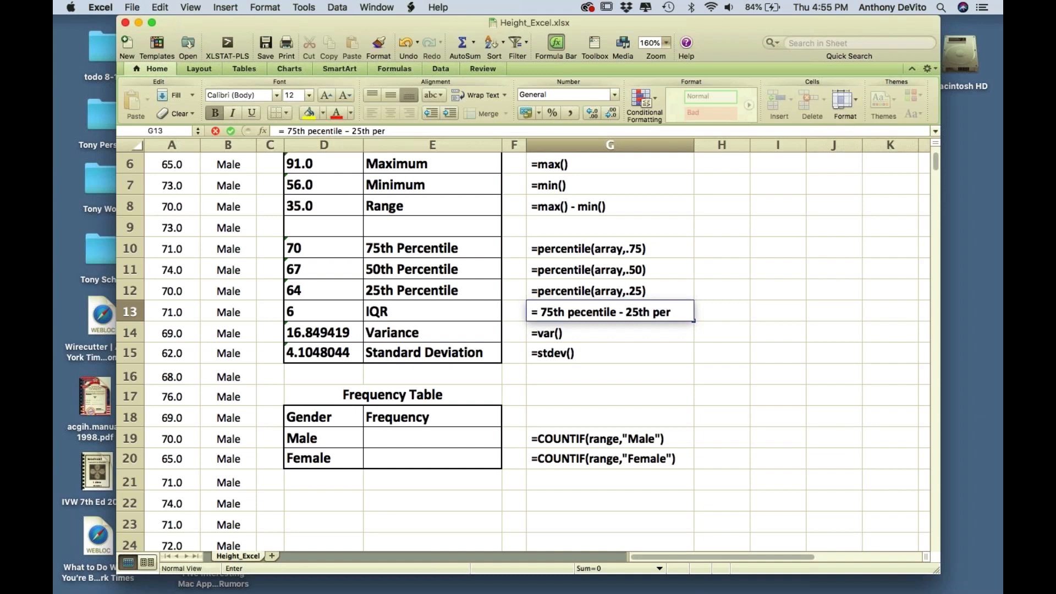
pyautogui.click(665, 348)
pyautogui.scroll(-1, 724, 366)
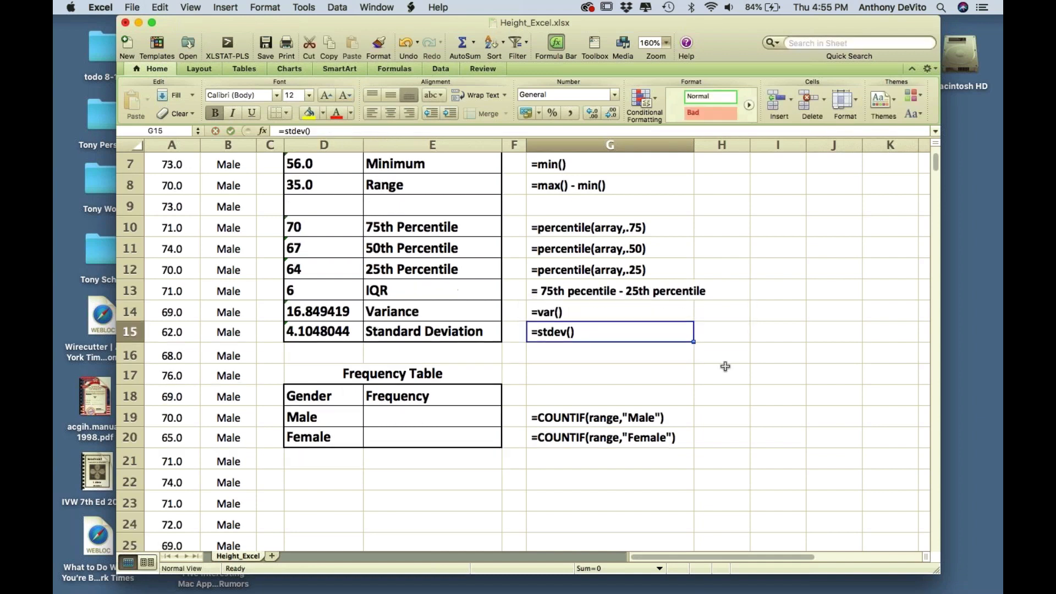
pyautogui.scroll(-1, 725, 366)
pyautogui.scroll(3, 725, 366)
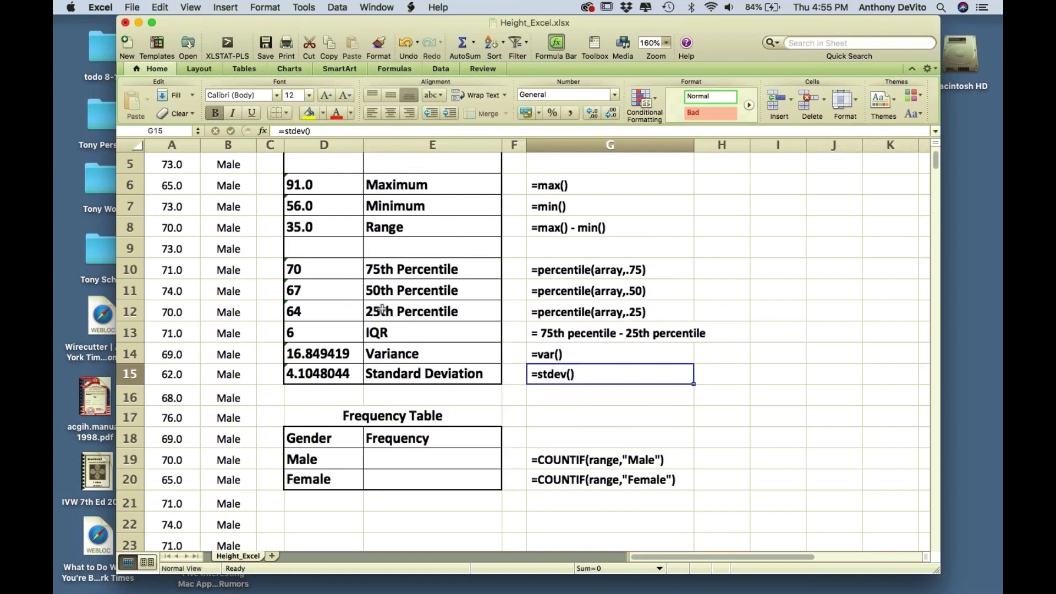
pyautogui.scroll(-1, 378, 356)
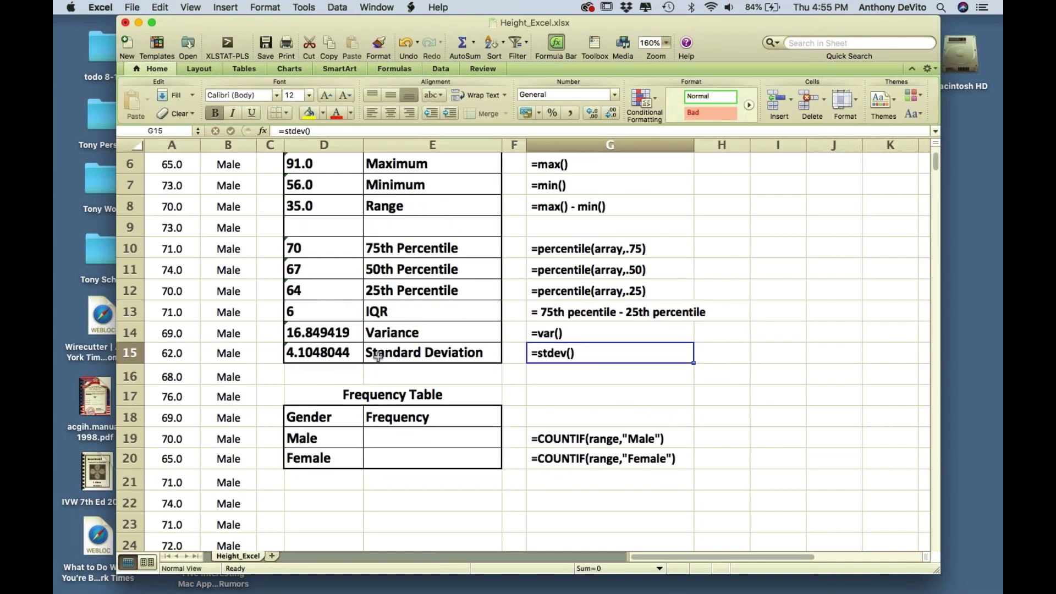
pyautogui.scroll(5, 378, 357)
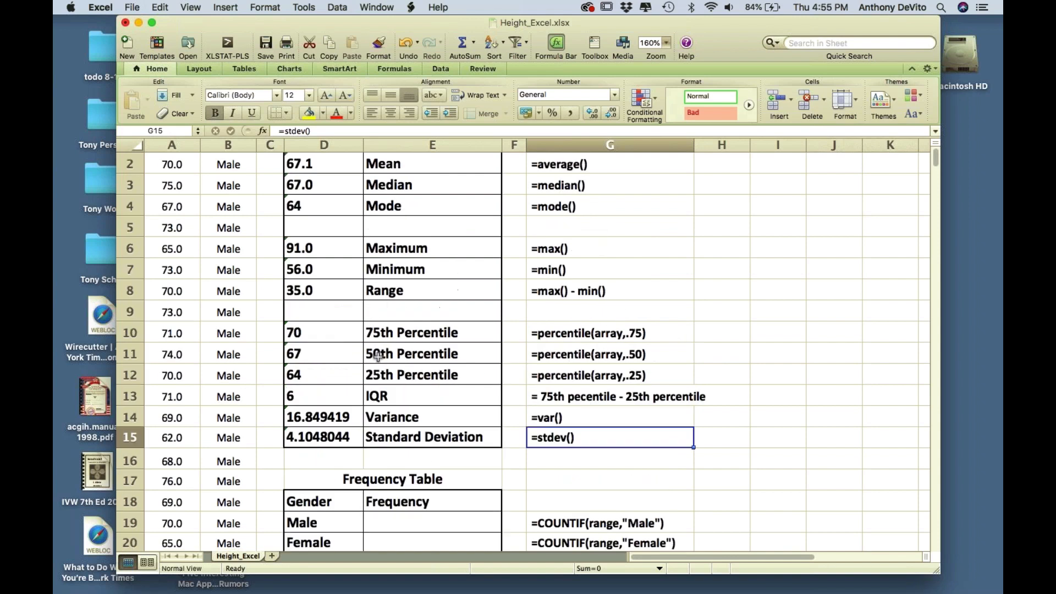
pyautogui.moveTo(318, 182); pyautogui.dragTo(452, 464)
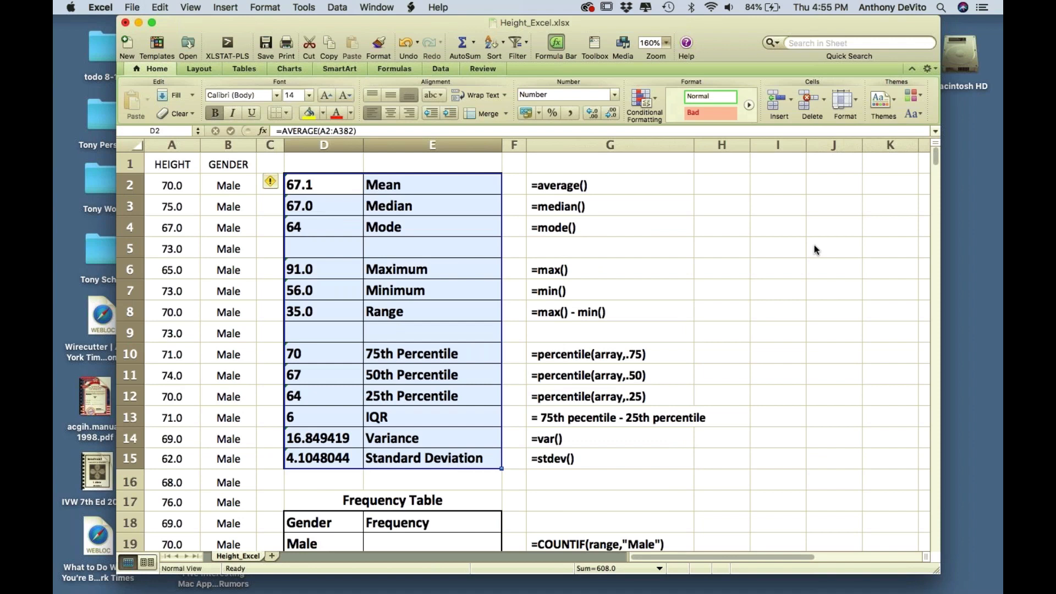
pyautogui.click(721, 332)
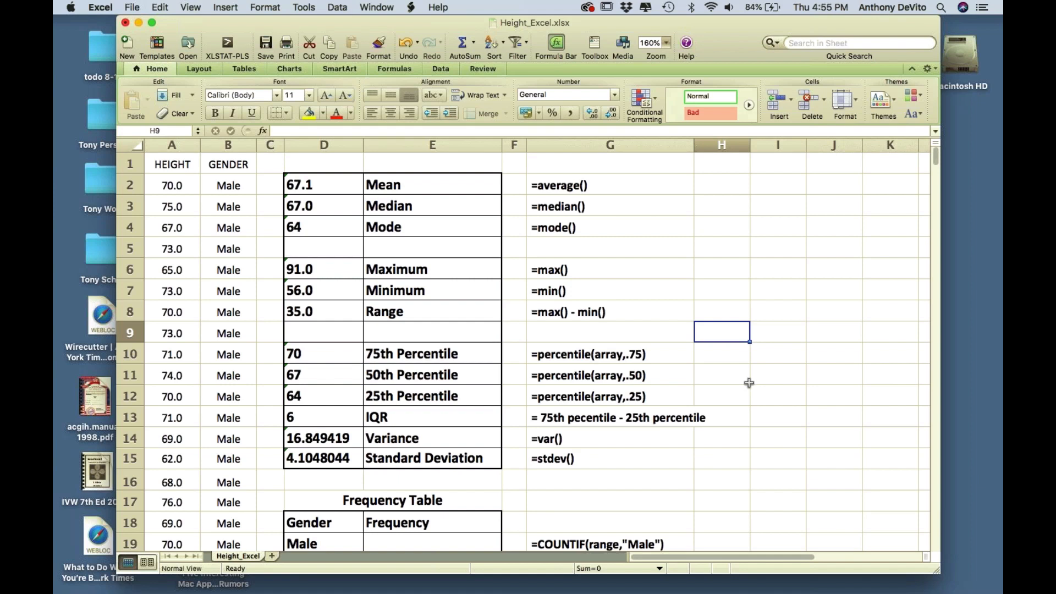
pyautogui.scroll(-1, 749, 383)
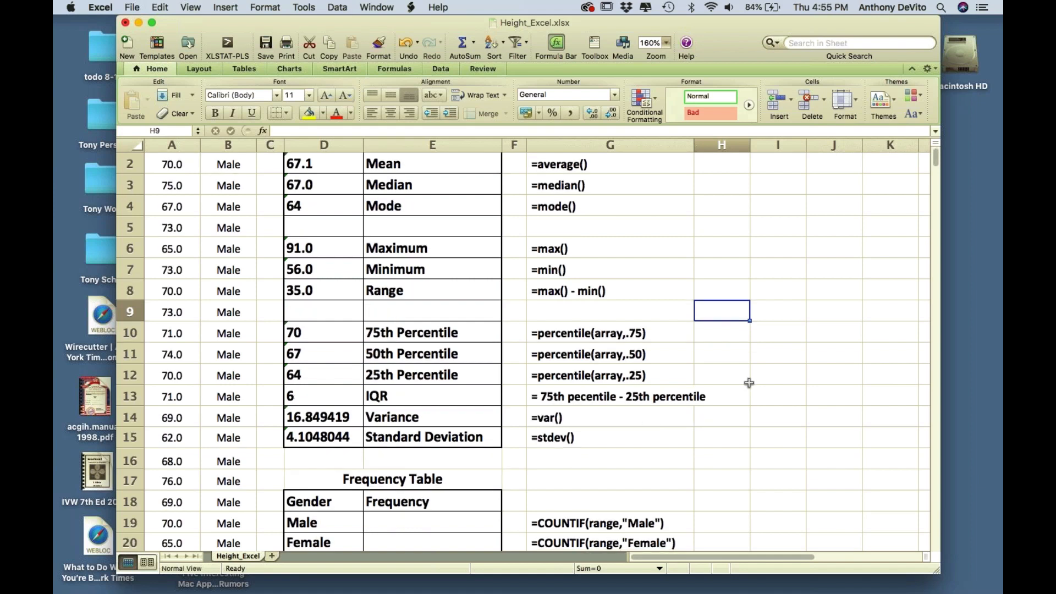
pyautogui.scroll(-3, 749, 383)
pyautogui.scroll(4, 448, 351)
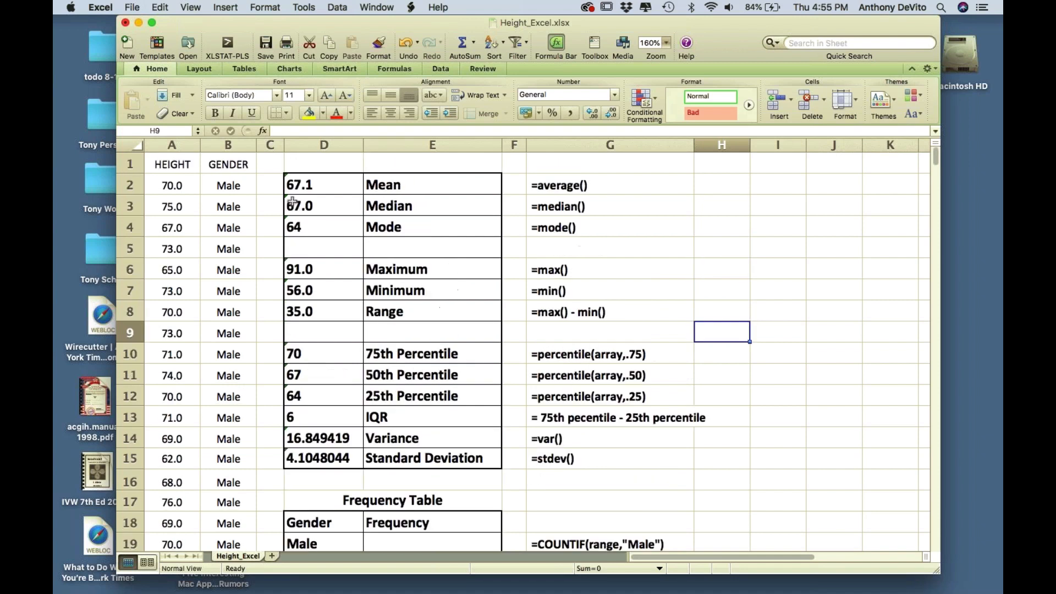
pyautogui.click(229, 145)
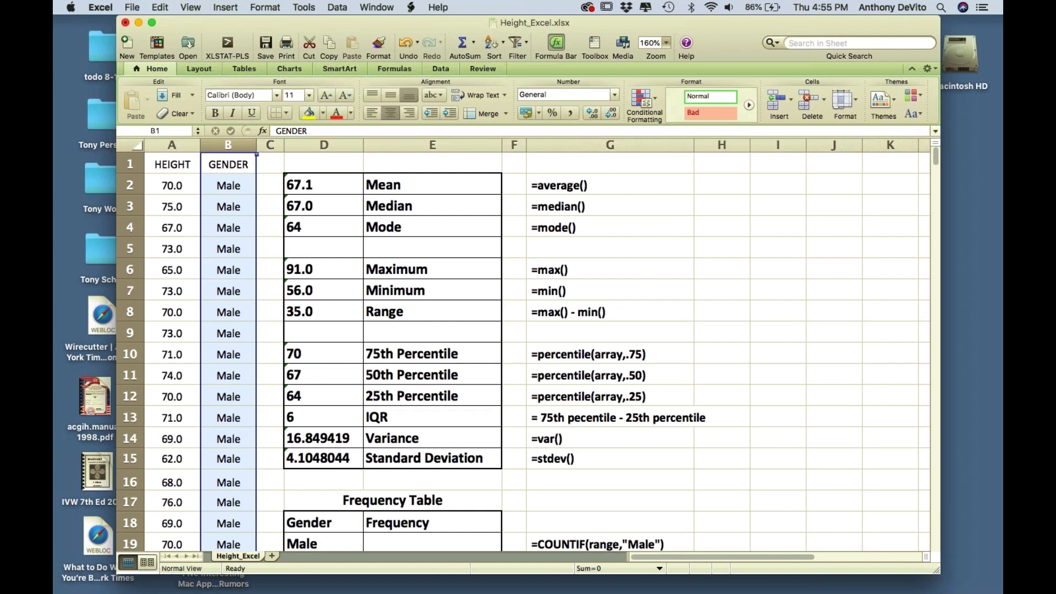
pyautogui.scroll(-1, 224, 238)
pyautogui.scroll(-20, 224, 238)
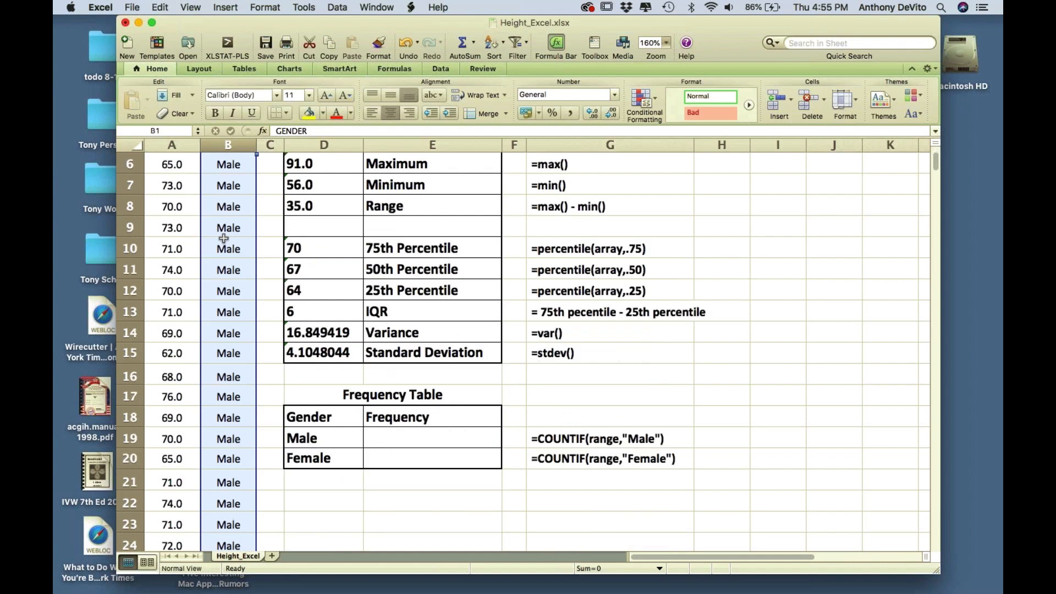
pyautogui.scroll(-20, 224, 238)
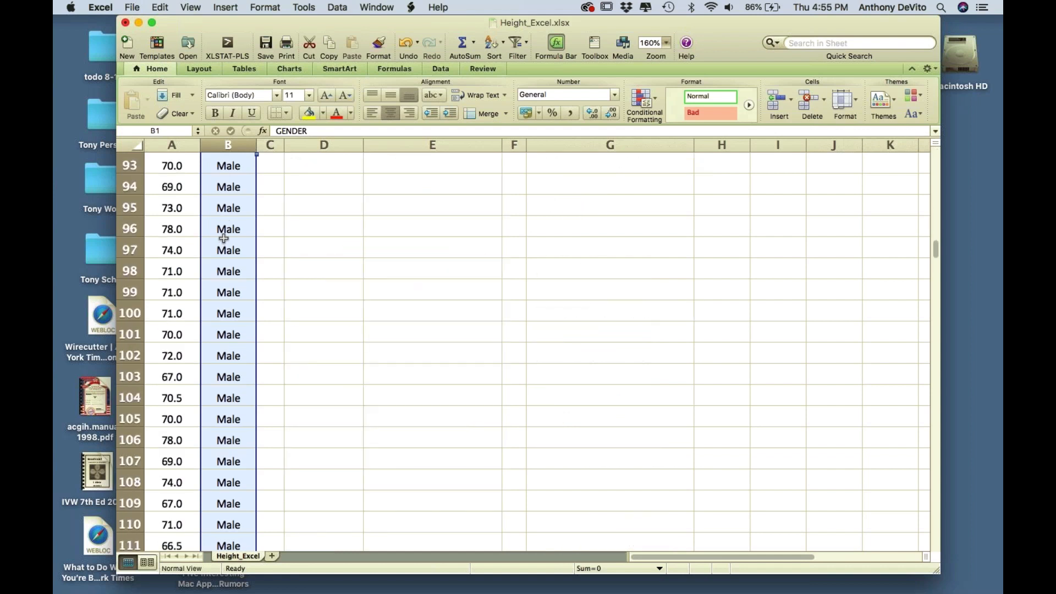
pyautogui.scroll(20, 224, 238)
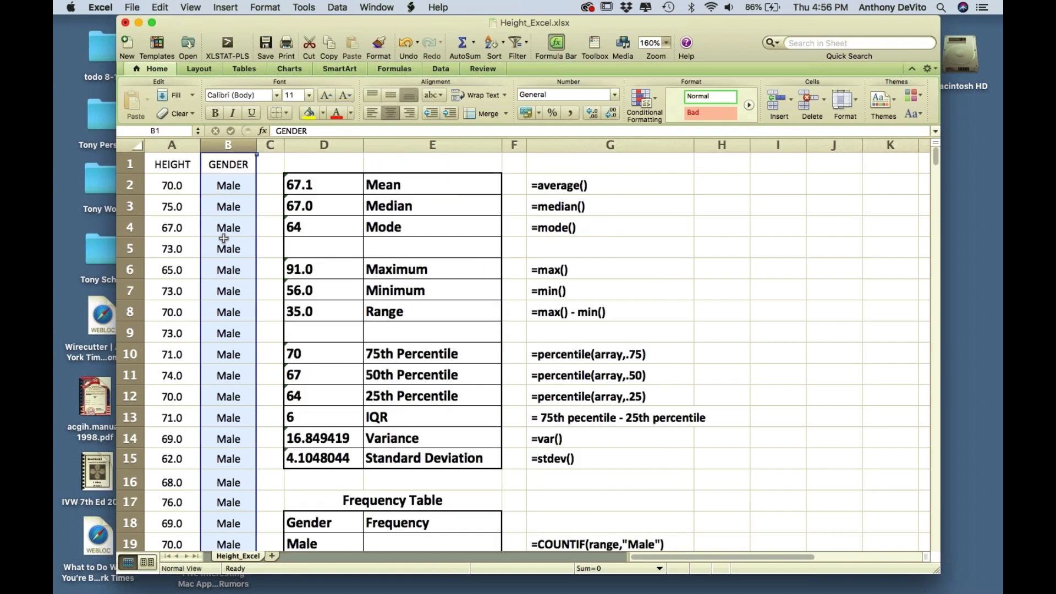
pyautogui.scroll(-5, 264, 294)
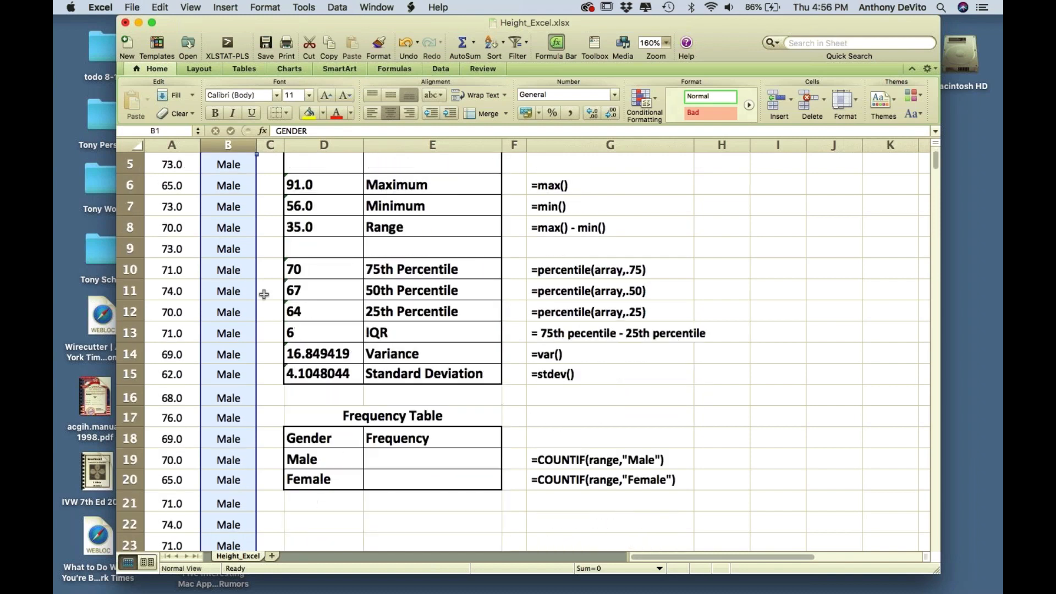
pyautogui.scroll(2, 264, 294)
pyautogui.scroll(-3, 264, 294)
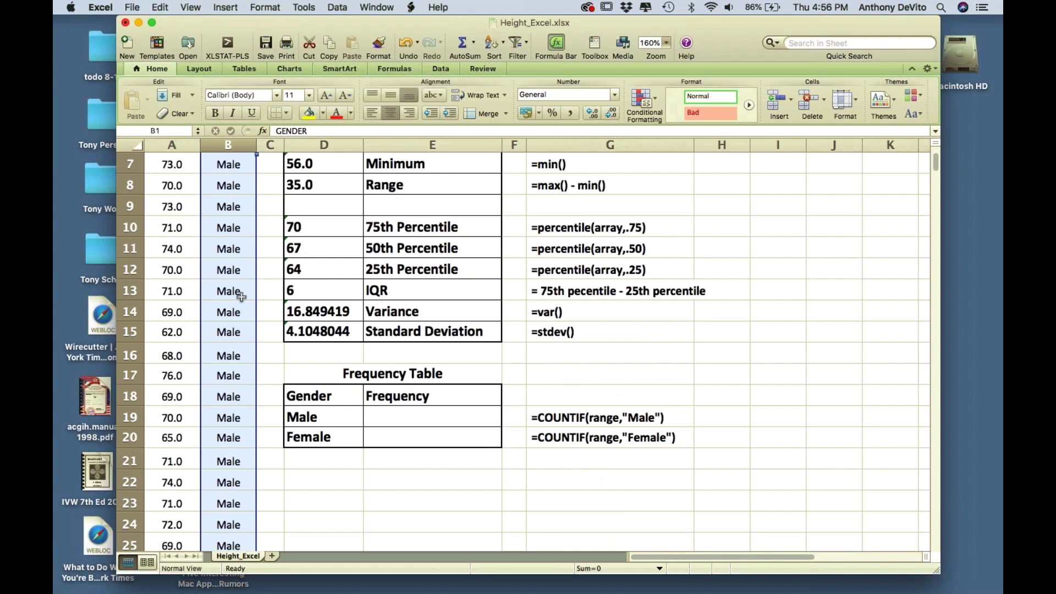
pyautogui.scroll(-10, 238, 327)
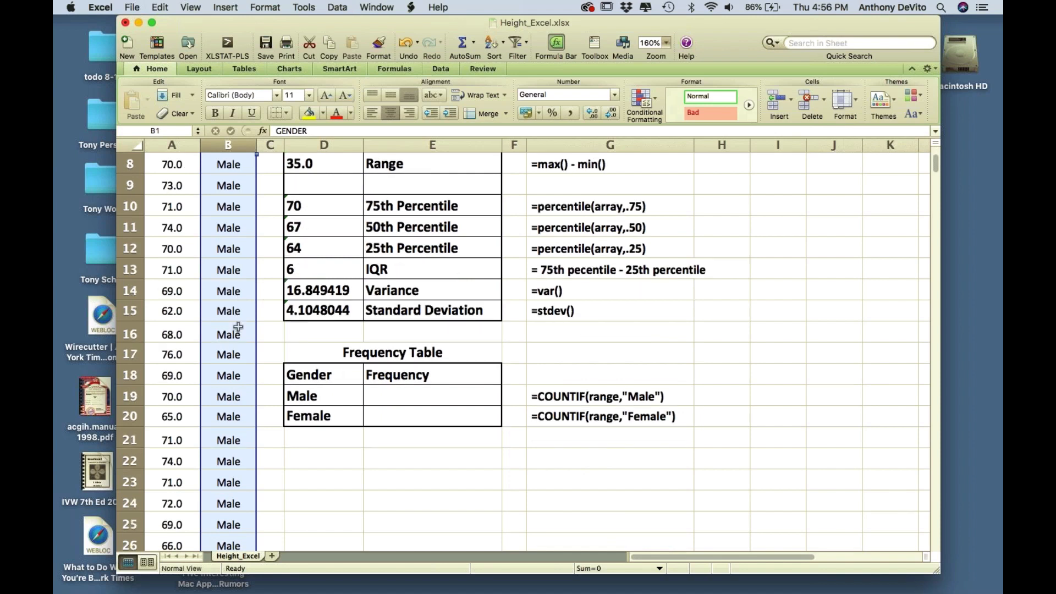
pyautogui.scroll(-20, 238, 327)
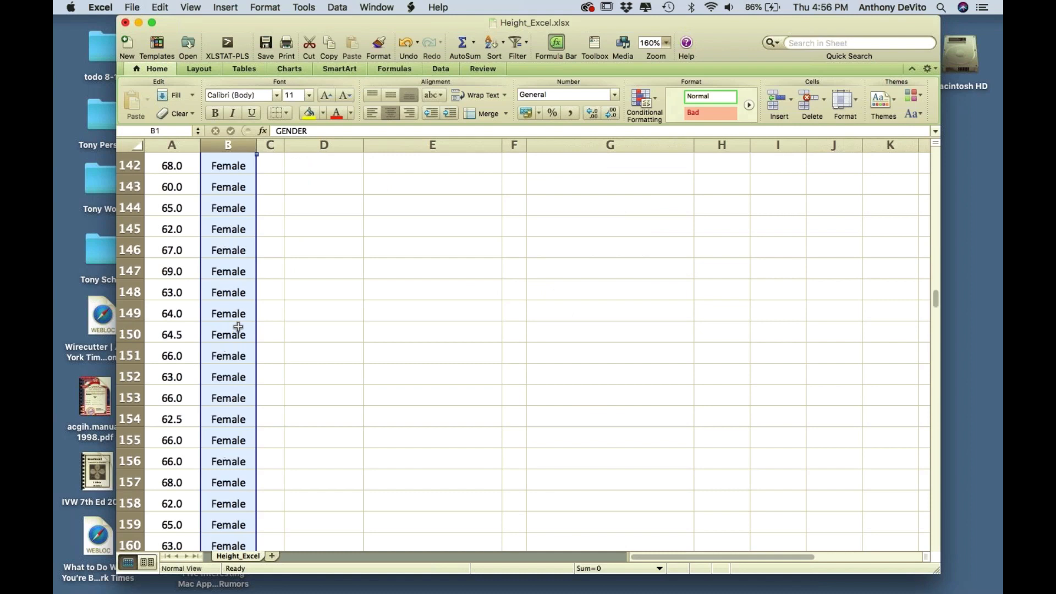
pyautogui.scroll(-20, 238, 327)
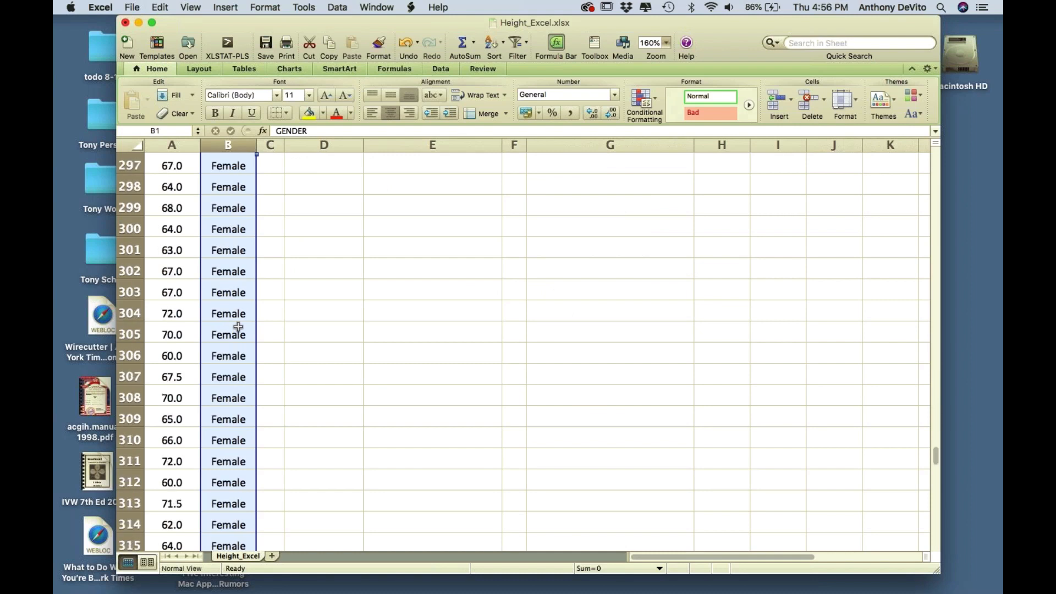
pyautogui.scroll(-10, 238, 327)
pyautogui.scroll(20, 238, 327)
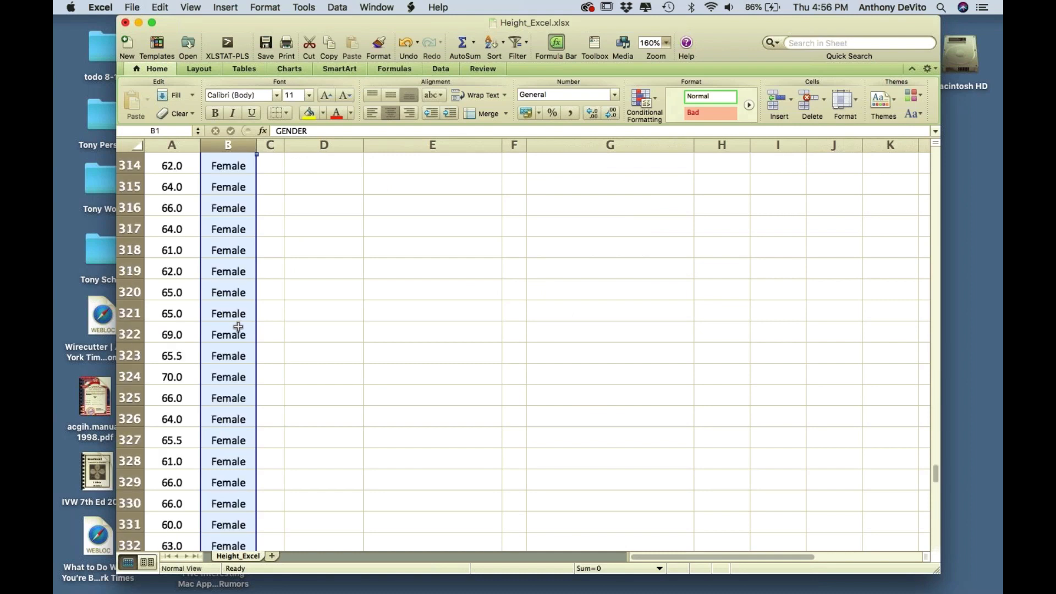
pyautogui.scroll(20, 238, 327)
pyautogui.scroll(-3, 238, 327)
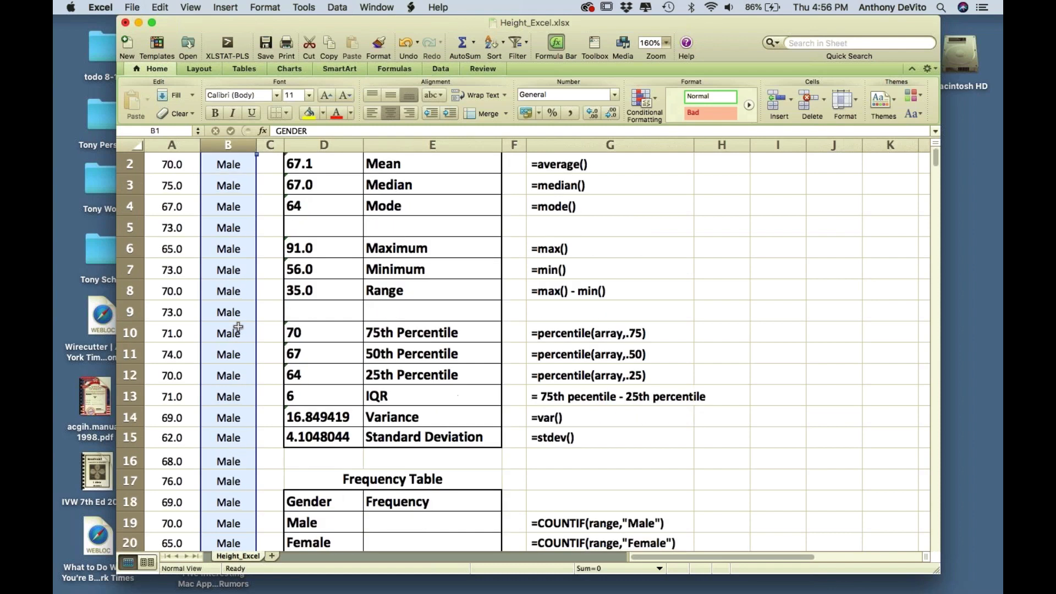
pyautogui.scroll(-12, 238, 327)
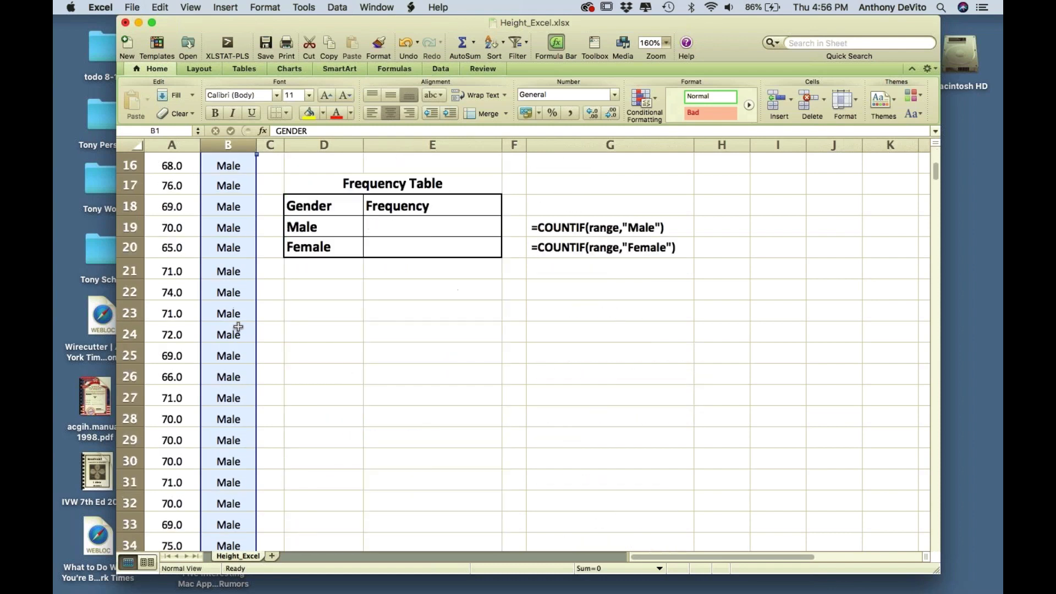
pyautogui.scroll(1, 242, 332)
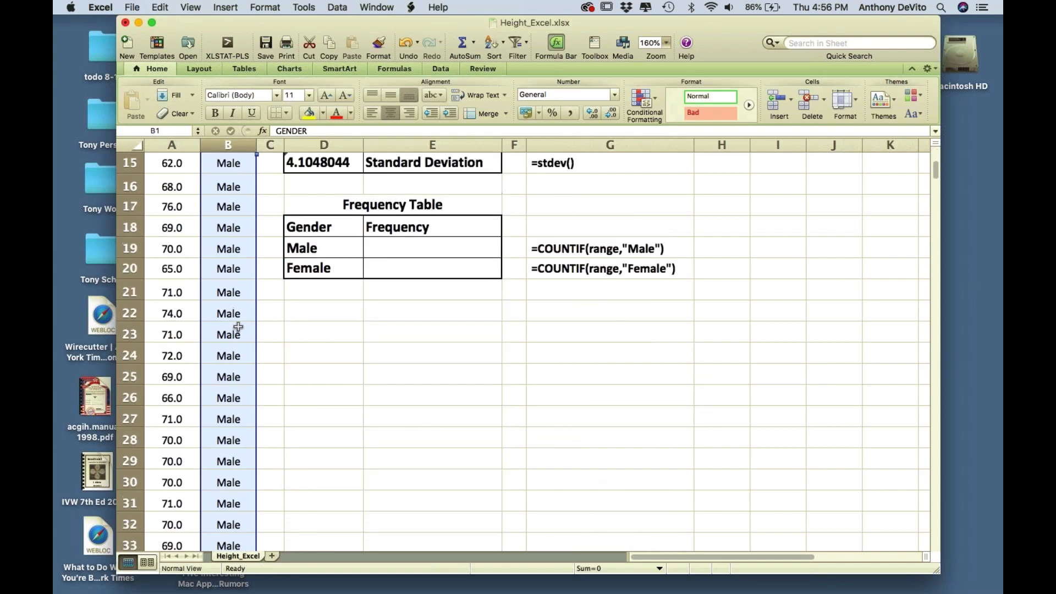
# - Make E19 count Male with =COUNTIF(B2:B382,"Male"), giving 119
pyautogui.click(322, 315)
pyautogui.write('=count()')
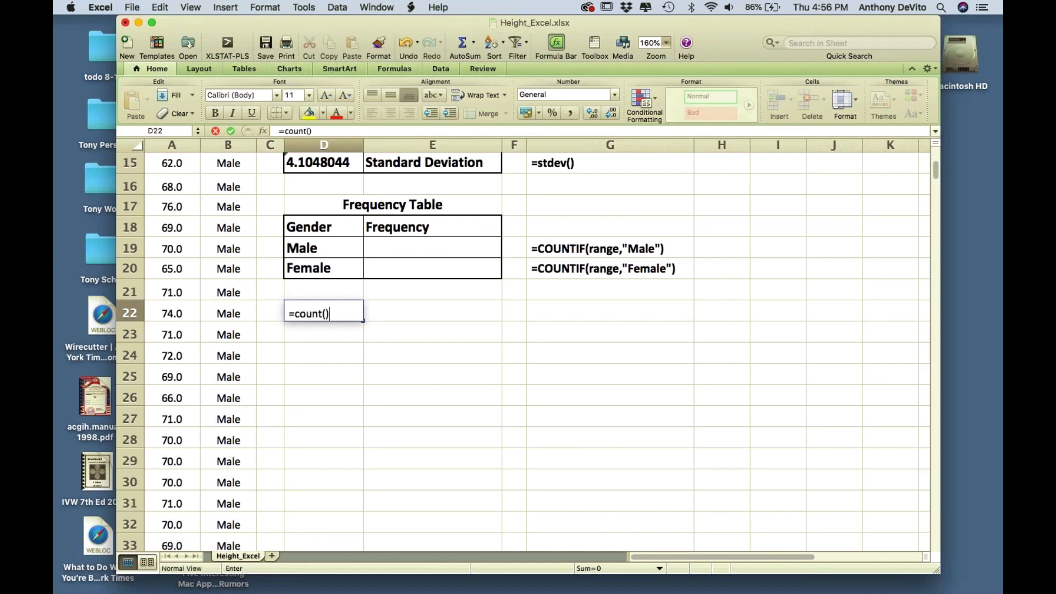
pyautogui.click(433, 374)
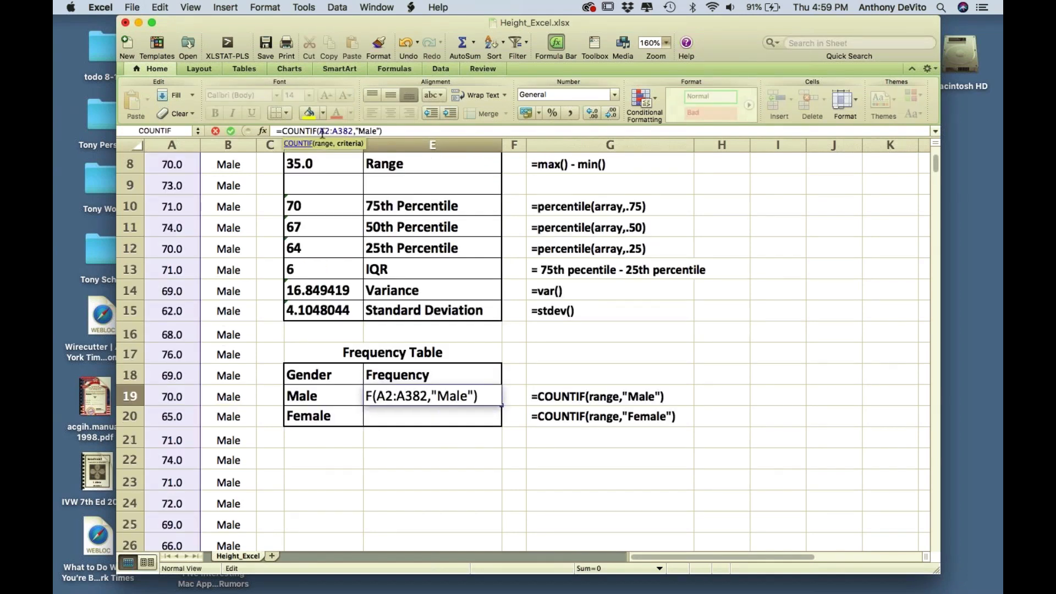
pyautogui.moveTo(324, 132); pyautogui.dragTo(320, 132)
pyautogui.write('B')
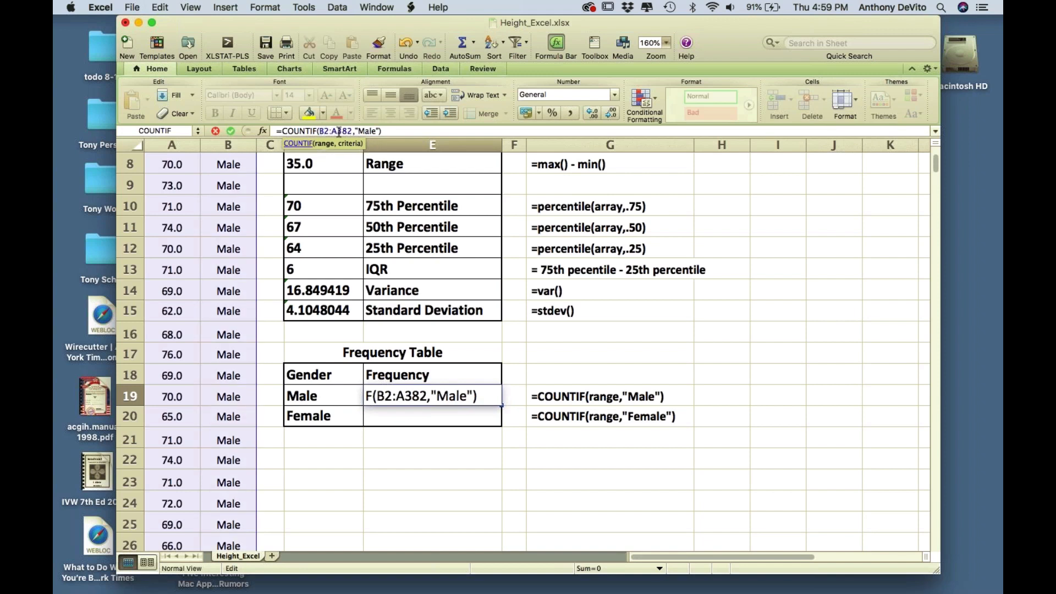
pyautogui.moveTo(337, 132); pyautogui.dragTo(333, 132)
pyautogui.write('B')
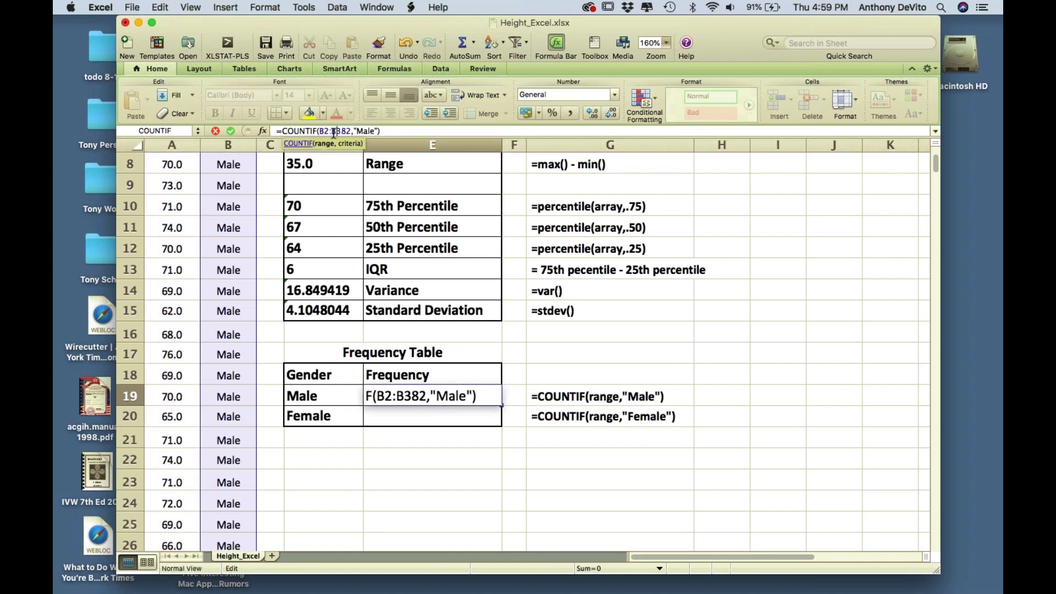
pyautogui.click(402, 131)
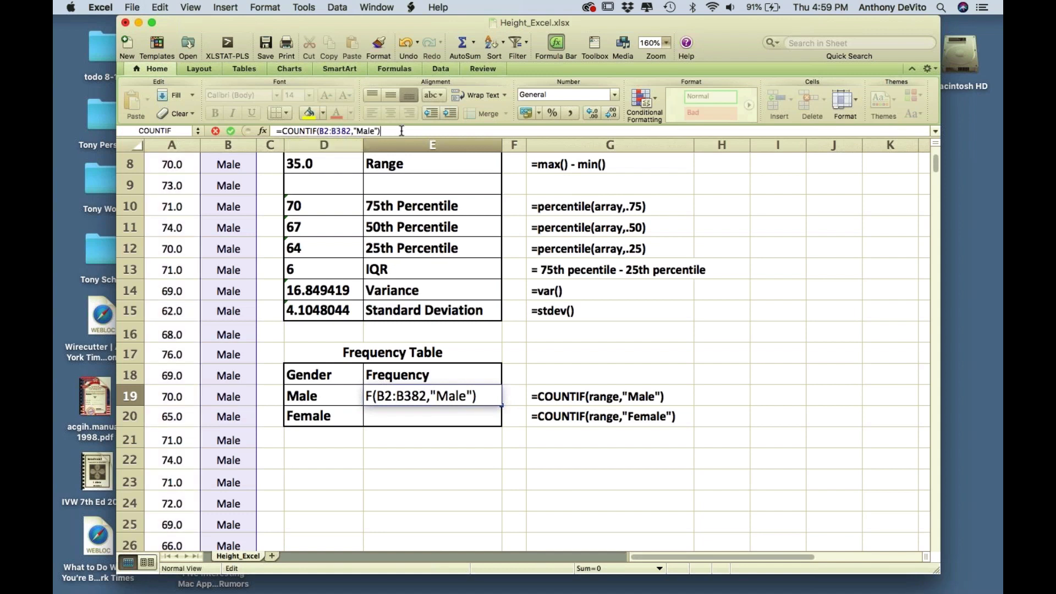
pyautogui.press('Return')
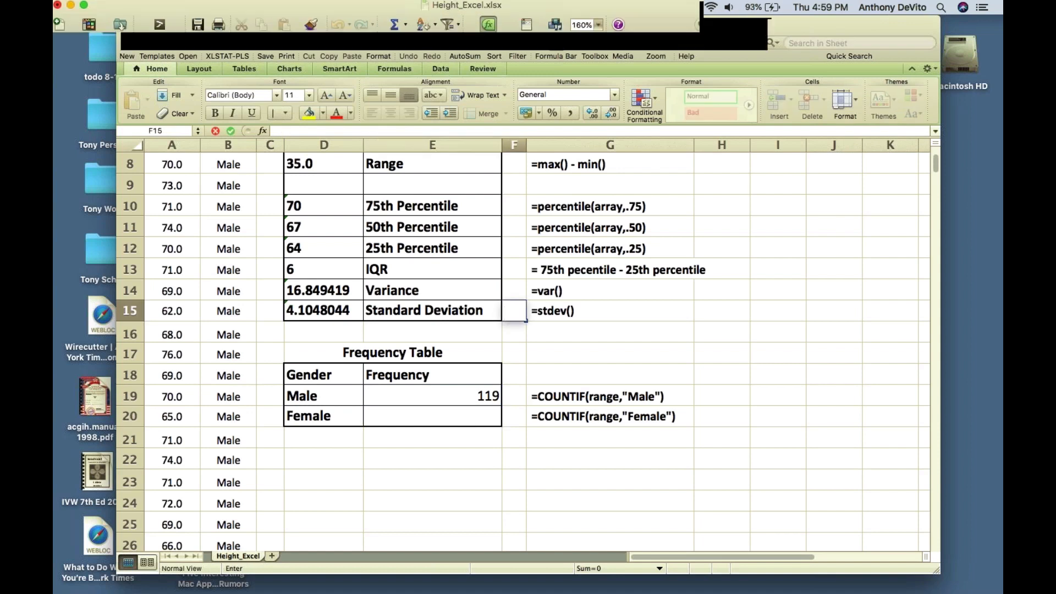
# - Enter =countif(b2:b382,"Female") in E20, giving 262 Female
pyautogui.click(475, 422)
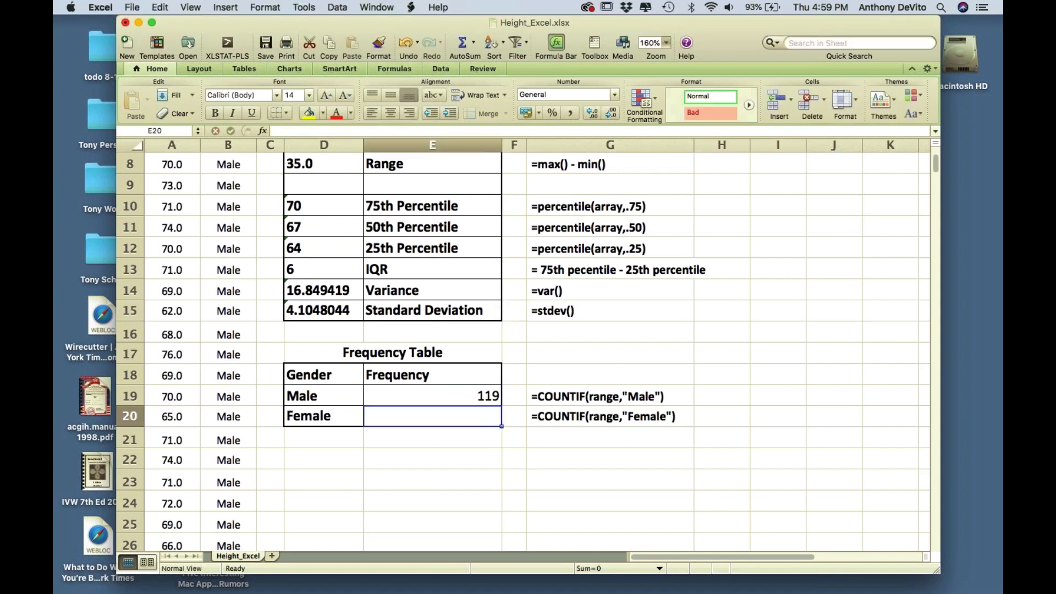
pyautogui.write('=')
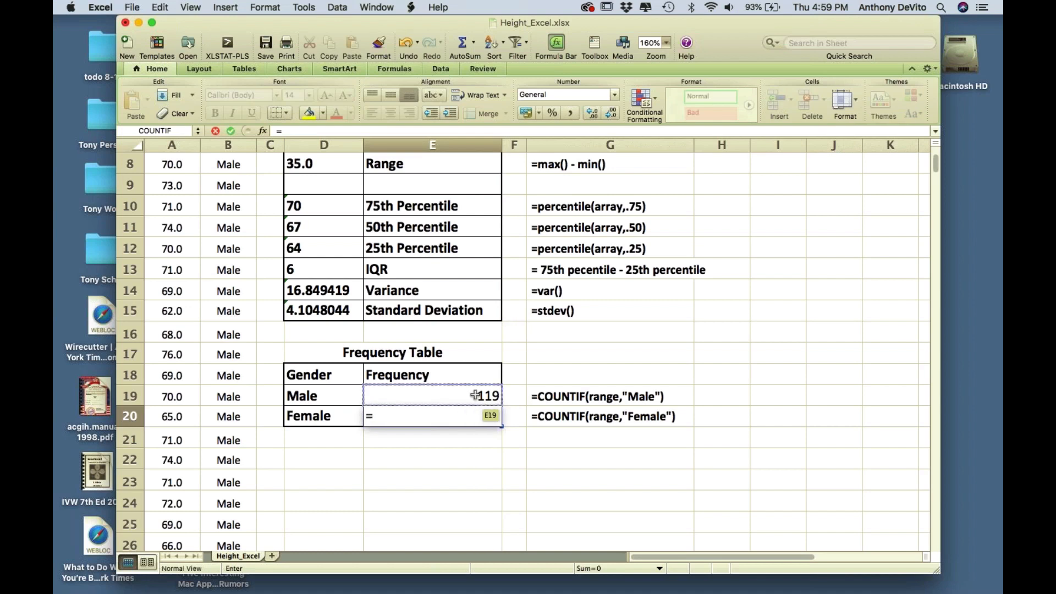
pyautogui.click(391, 419)
pyautogui.write('cloun')
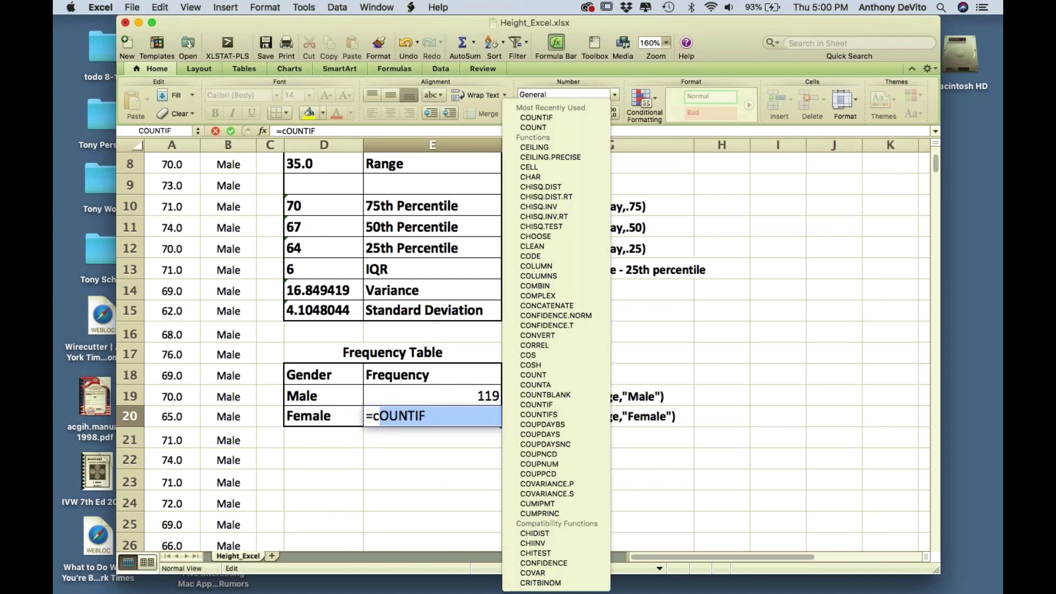
pyautogui.press('BackSpace')
pyautogui.press('BackSpace')
pyautogui.press('BackSpace')
pyautogui.press('BackSpace')
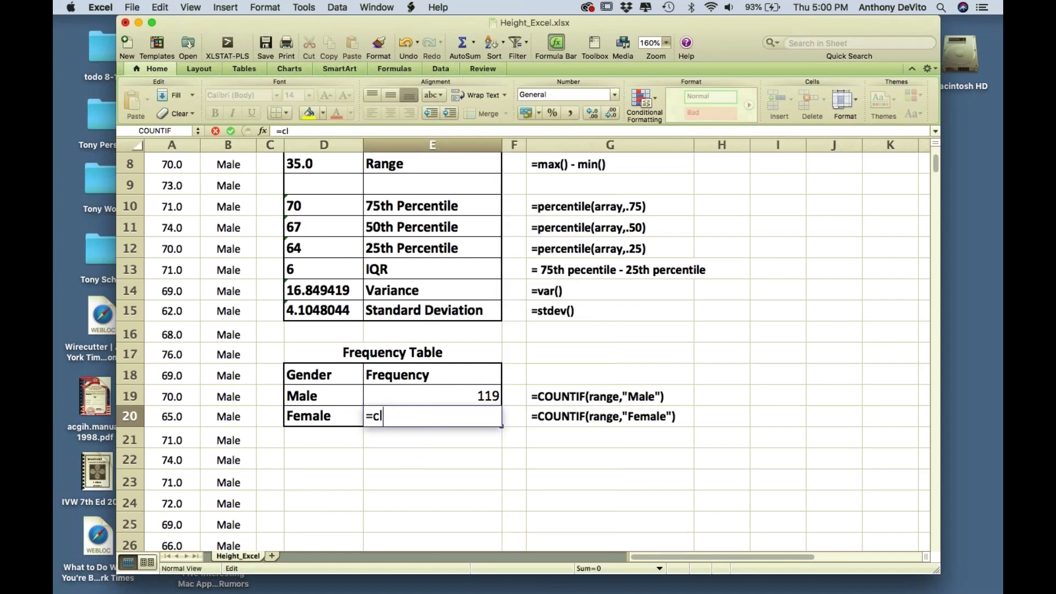
pyautogui.write('ount')
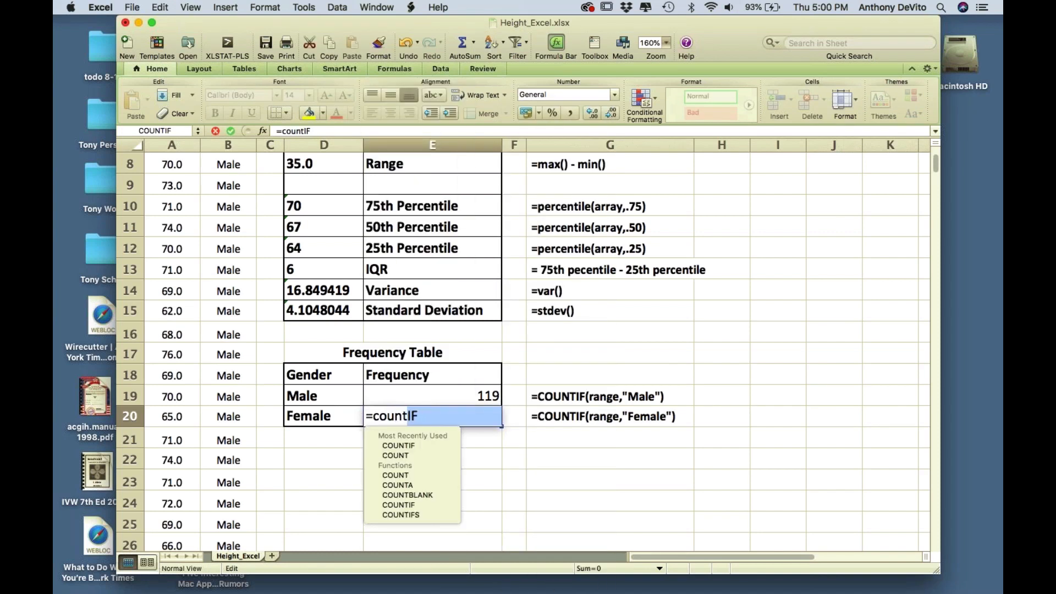
pyautogui.write('if')
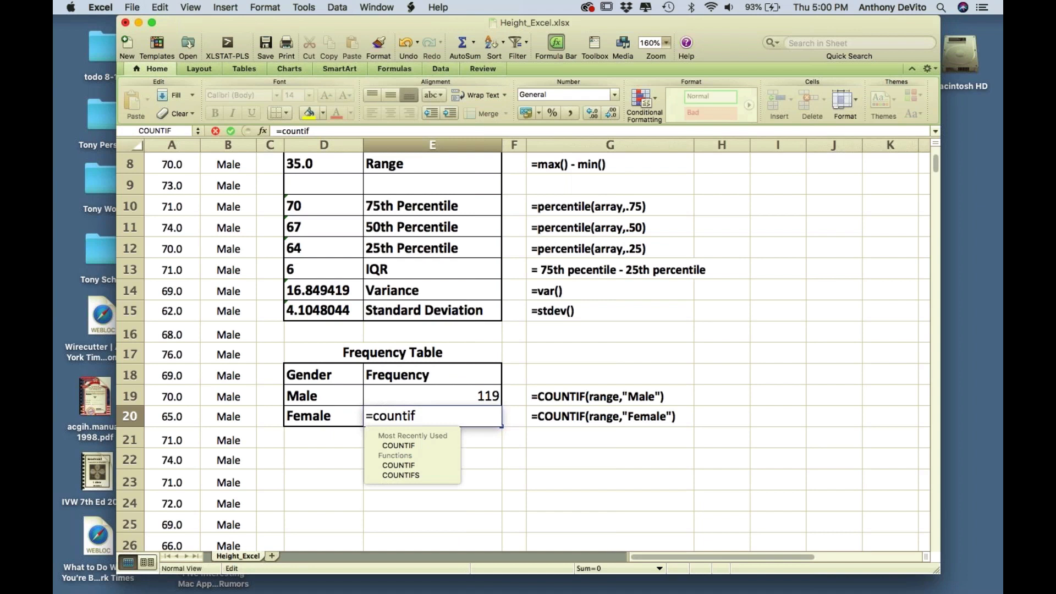
pyautogui.write('(a2:')
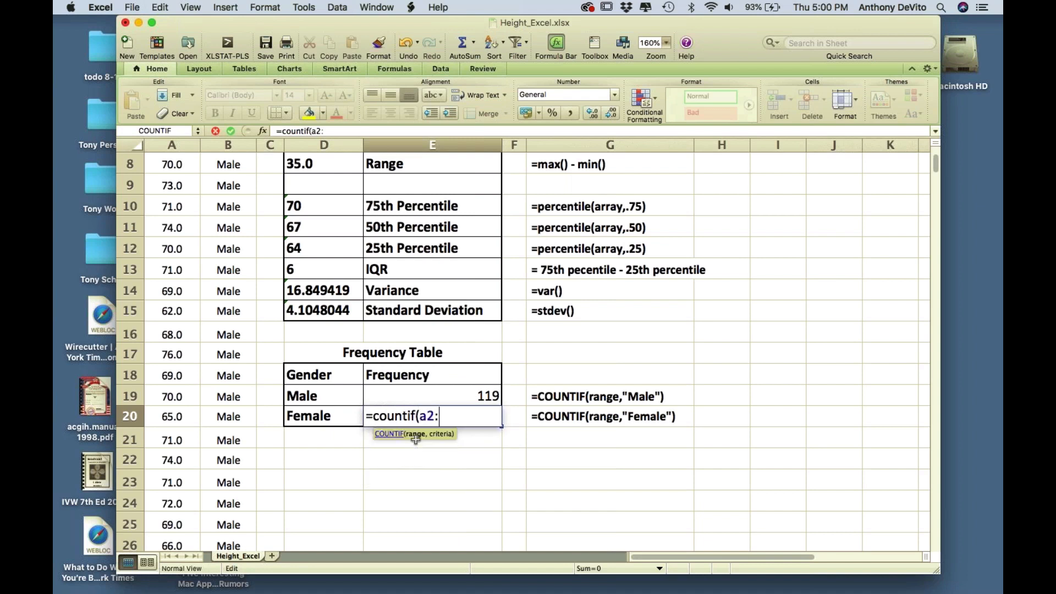
pyautogui.press('BackSpace')
pyautogui.press('BackSpace')
pyautogui.press('BackSpace')
pyautogui.write('b2:b38')
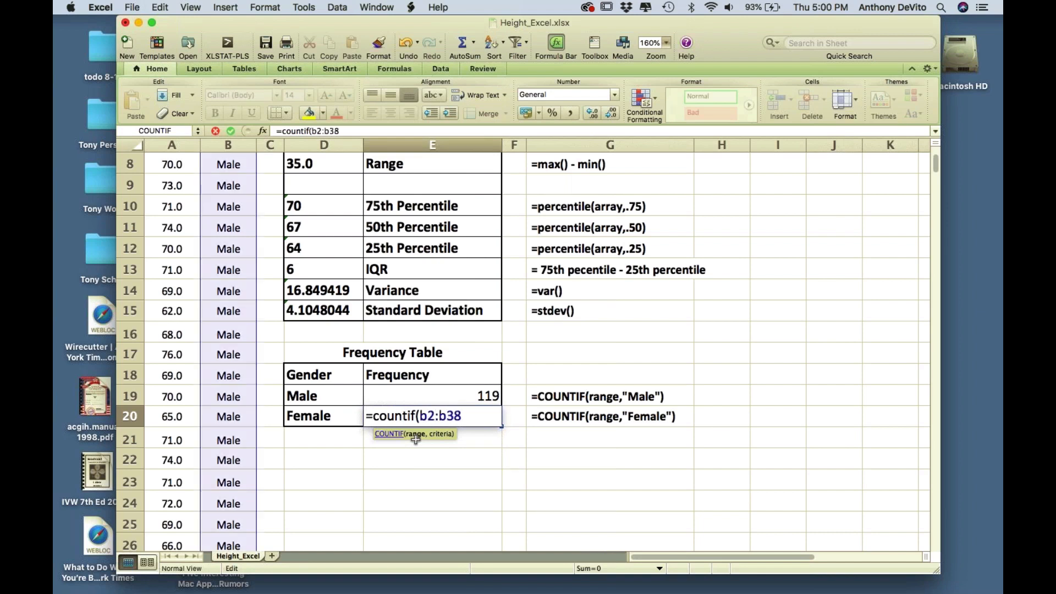
pyautogui.write('2,"Female")')
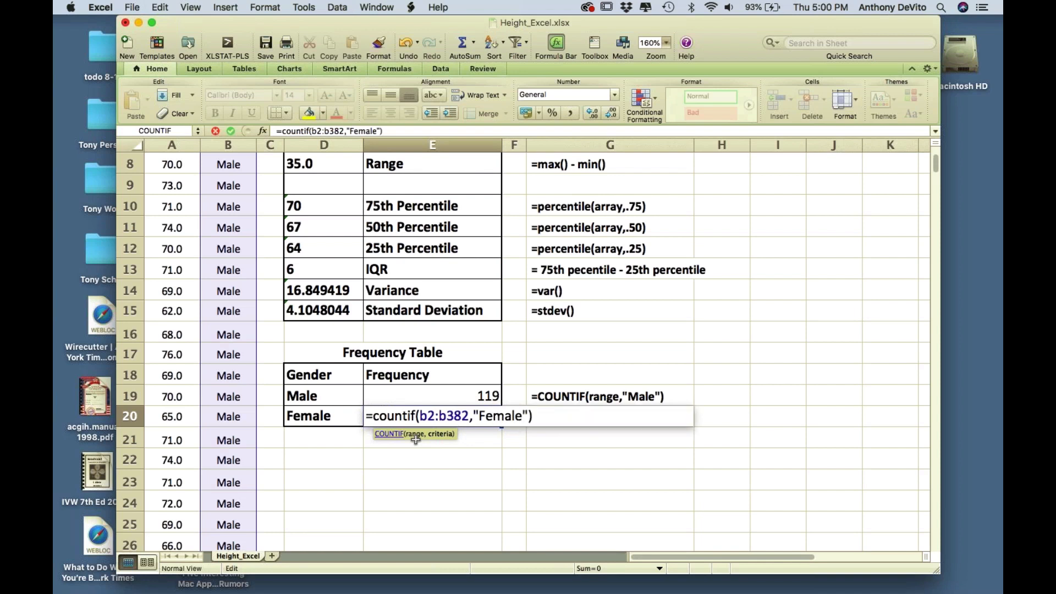
pyautogui.press('Return')
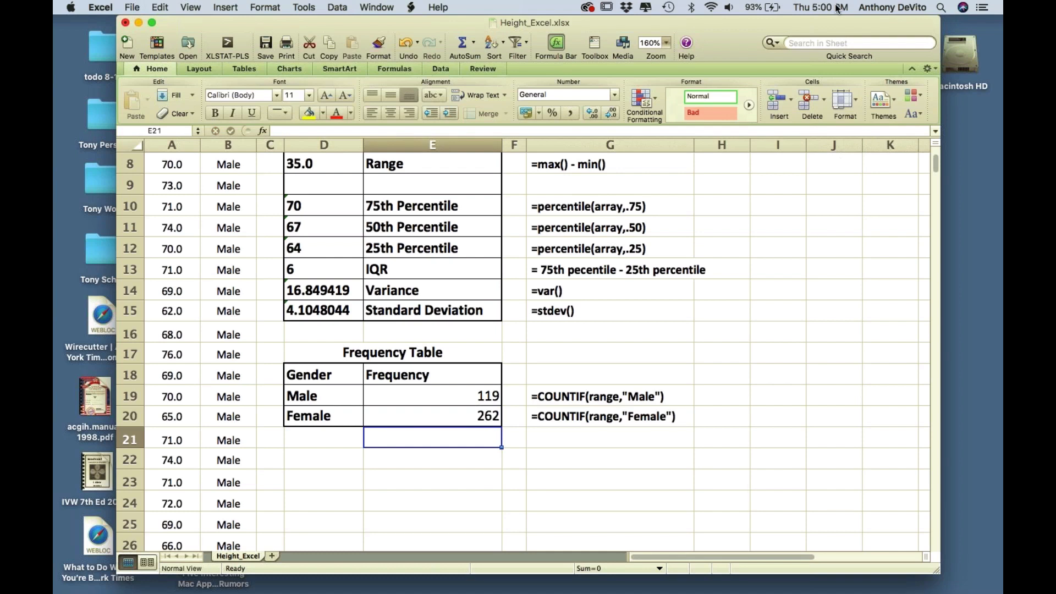
pyautogui.press('alt+super+2')
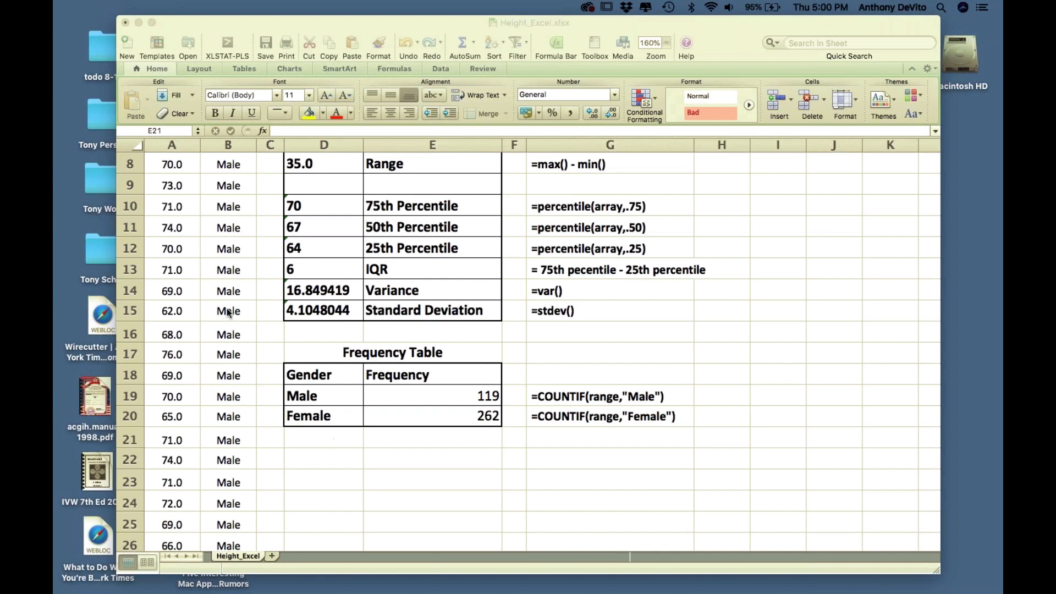
pyautogui.scroll(1, 349, 212)
pyautogui.scroll(4, 349, 211)
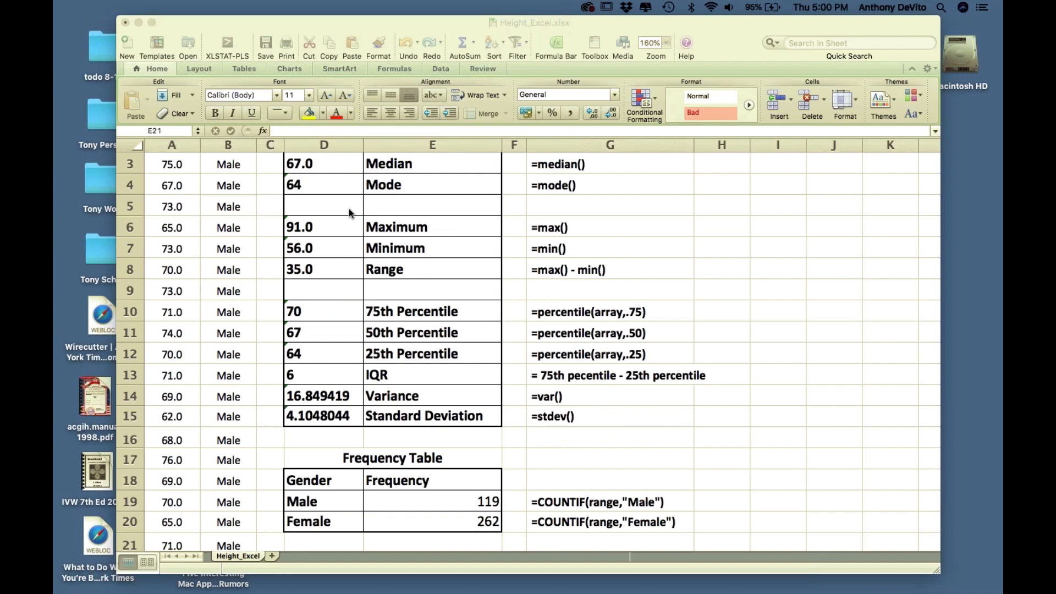
pyautogui.scroll(2, 349, 212)
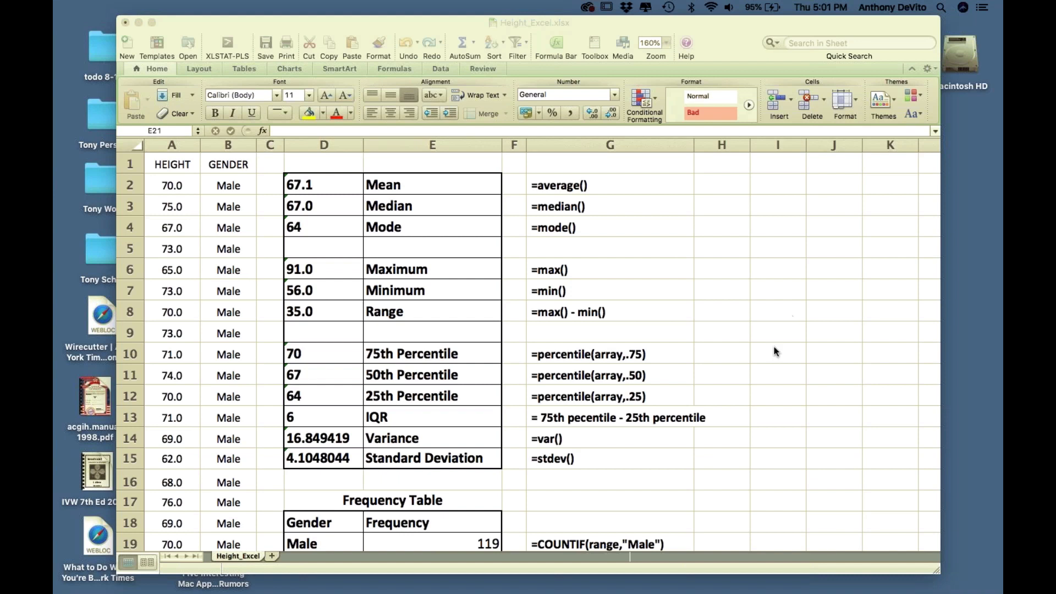
pyautogui.scroll(-4, 760, 388)
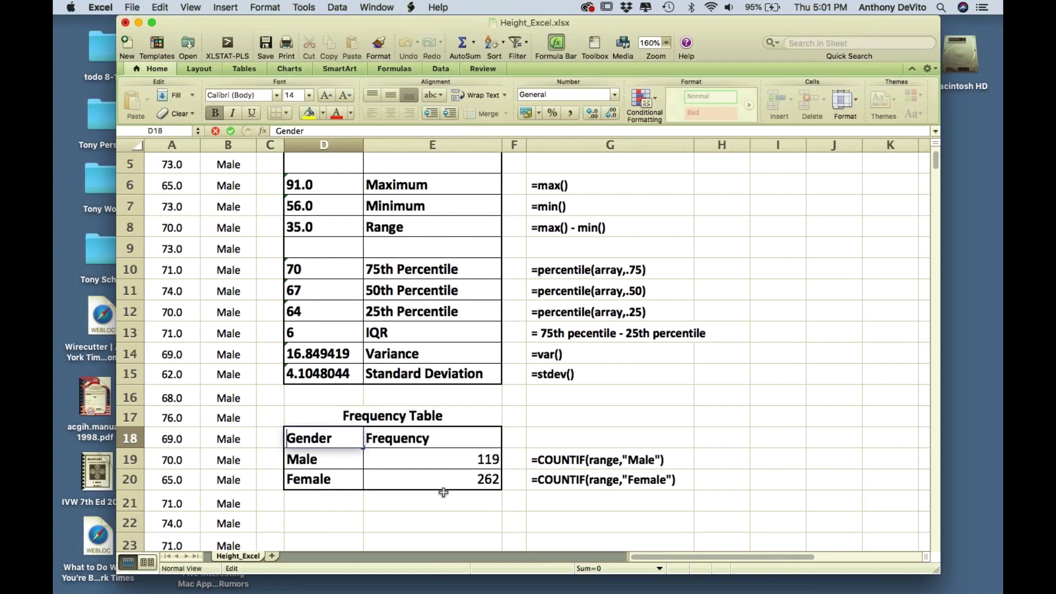
pyautogui.click(501, 522)
# - Select the D18:E20 Gender/Frequency table and open the Column chart gallery
pyautogui.moveTo(313, 440); pyautogui.dragTo(437, 474)
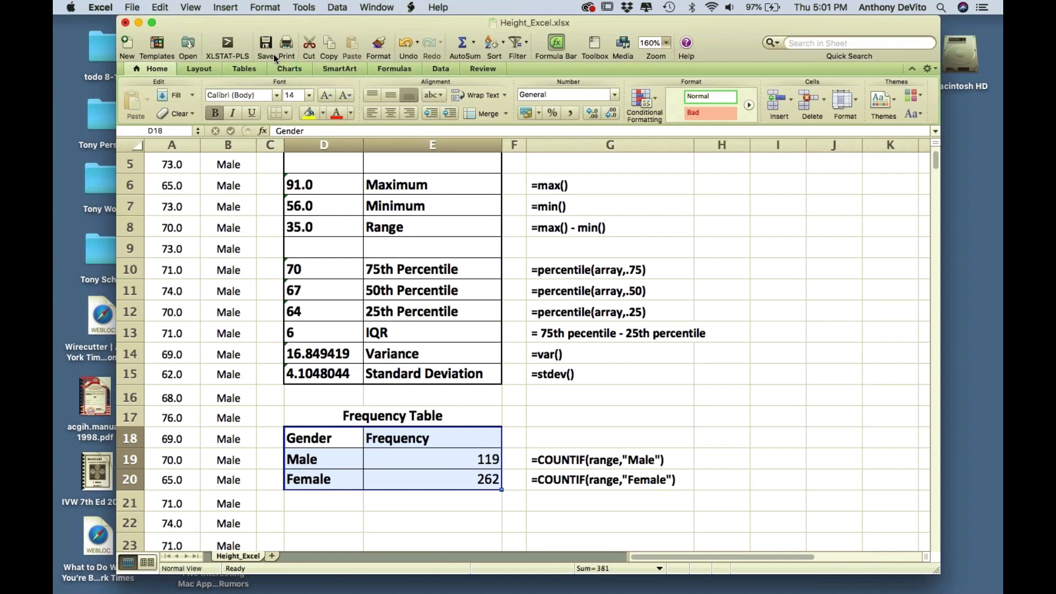
pyautogui.click(293, 66)
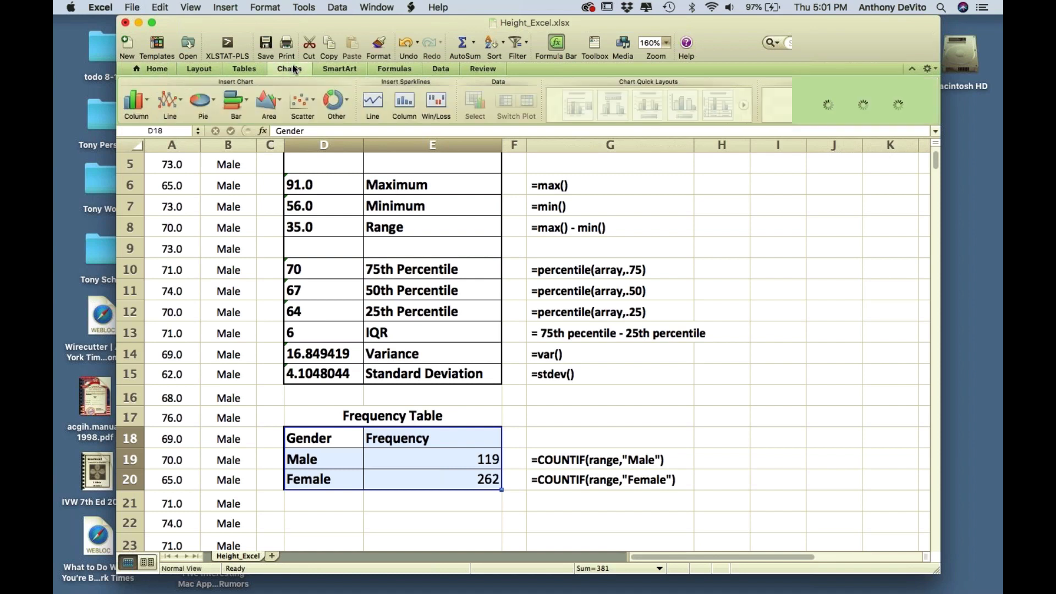
pyautogui.click(303, 5)
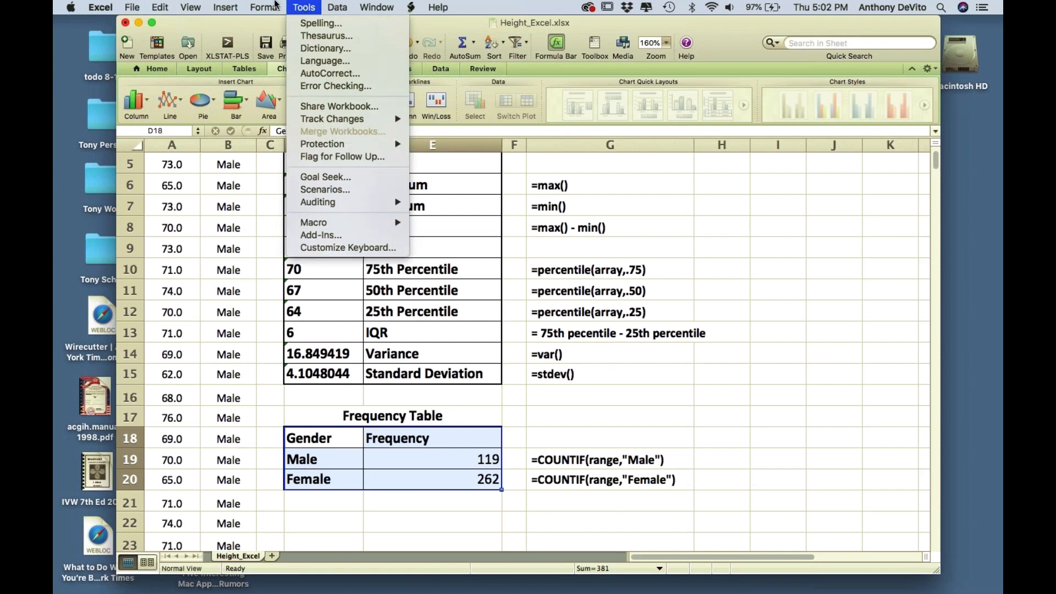
pyautogui.click(202, 5)
pyautogui.click(228, 5)
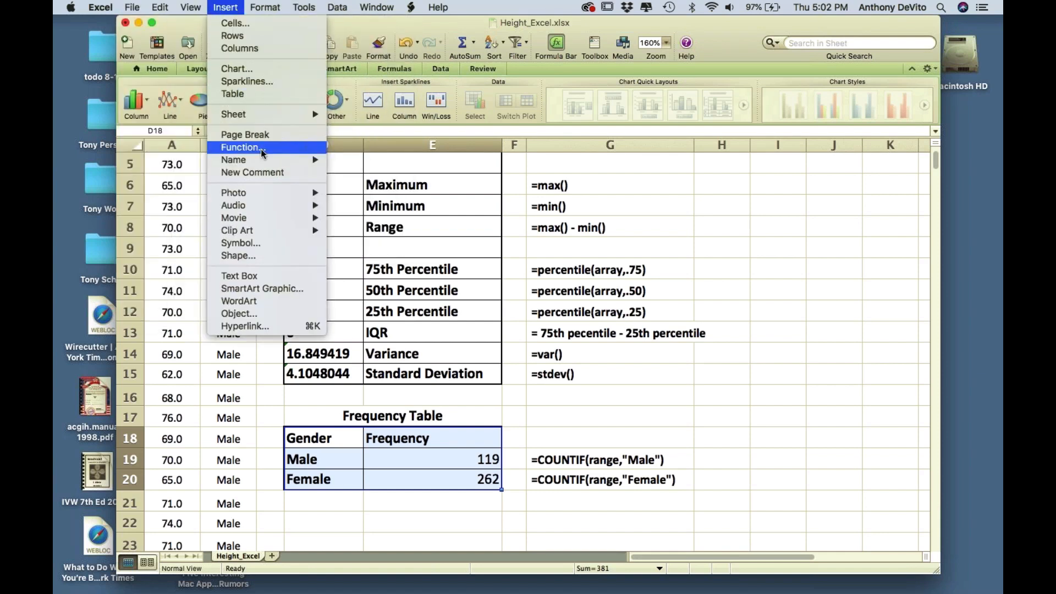
pyautogui.click(227, 5)
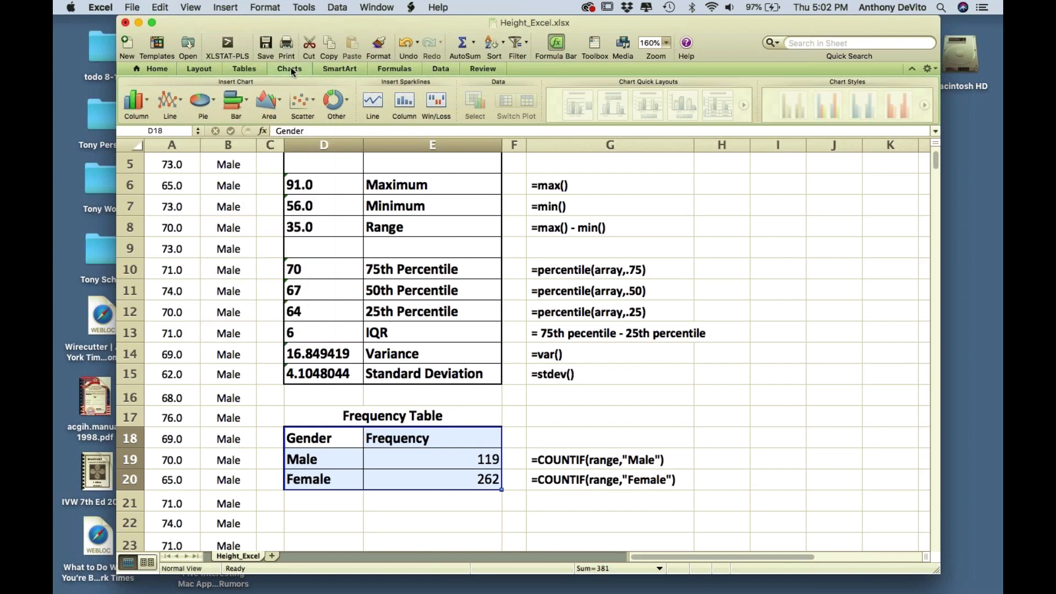
pyautogui.click(290, 69)
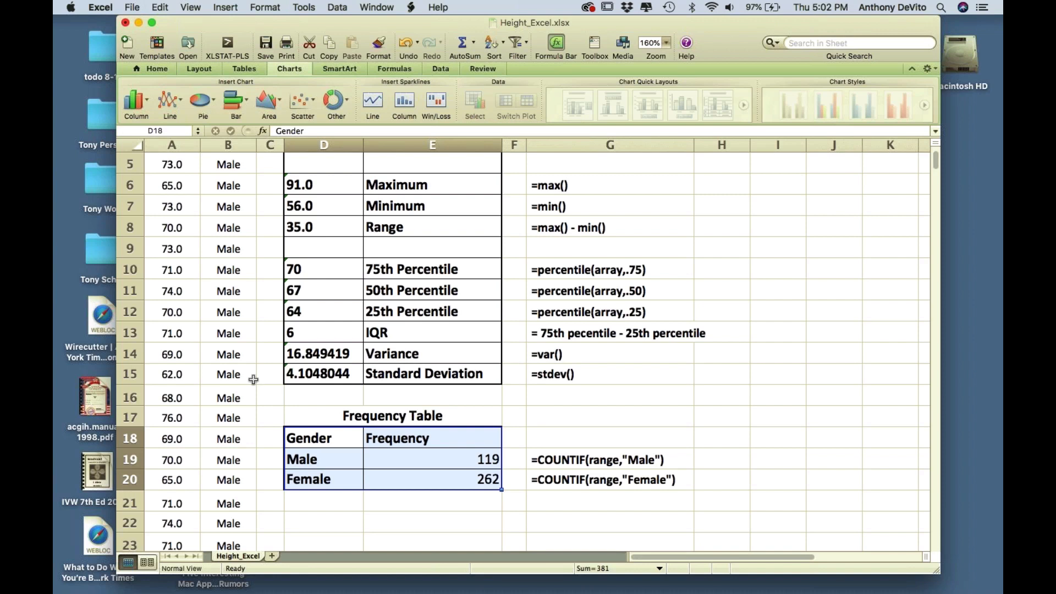
pyautogui.click(145, 103)
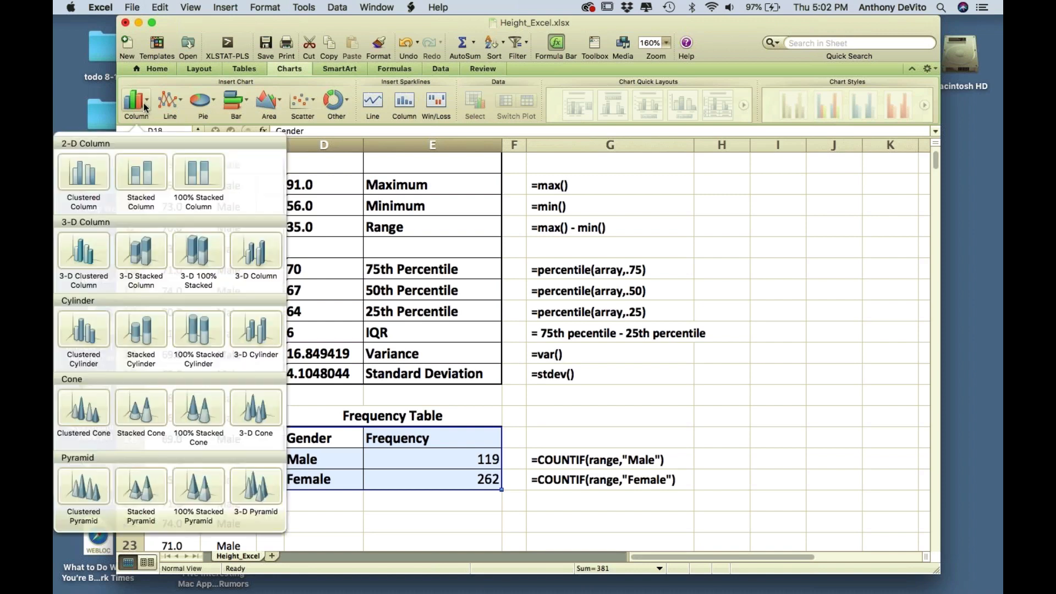
# - Insert a Clustered Column chart of the frequencies and delete its legend
pyautogui.click(81, 173)
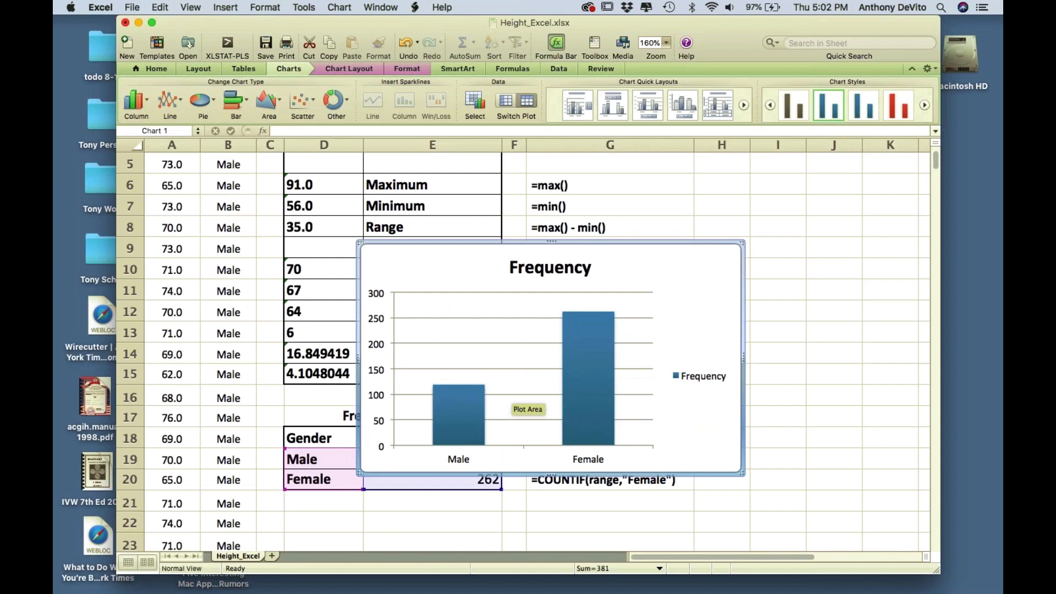
pyautogui.moveTo(574, 386)
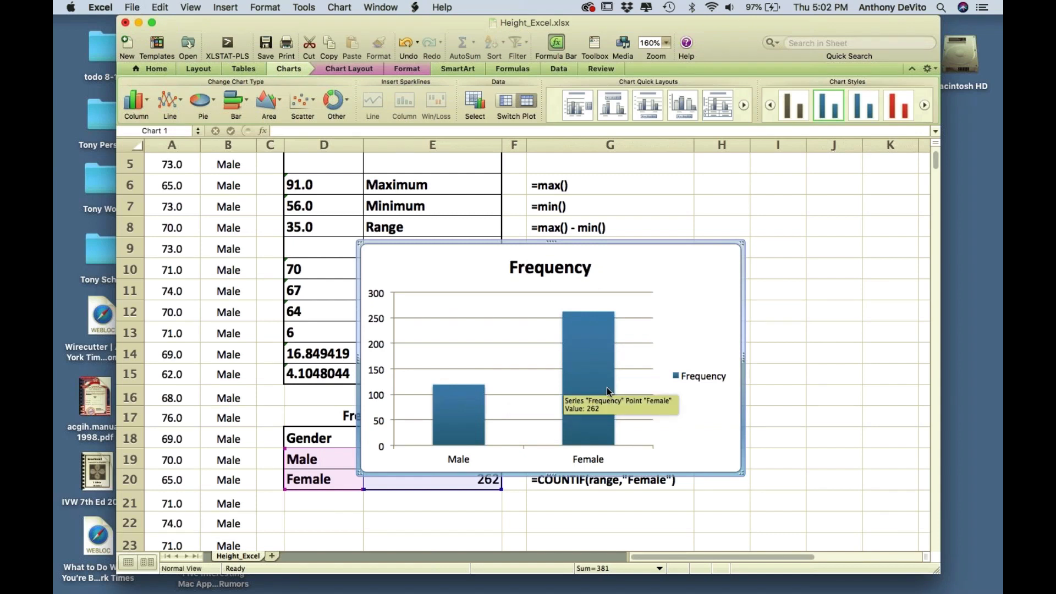
pyautogui.click(694, 377)
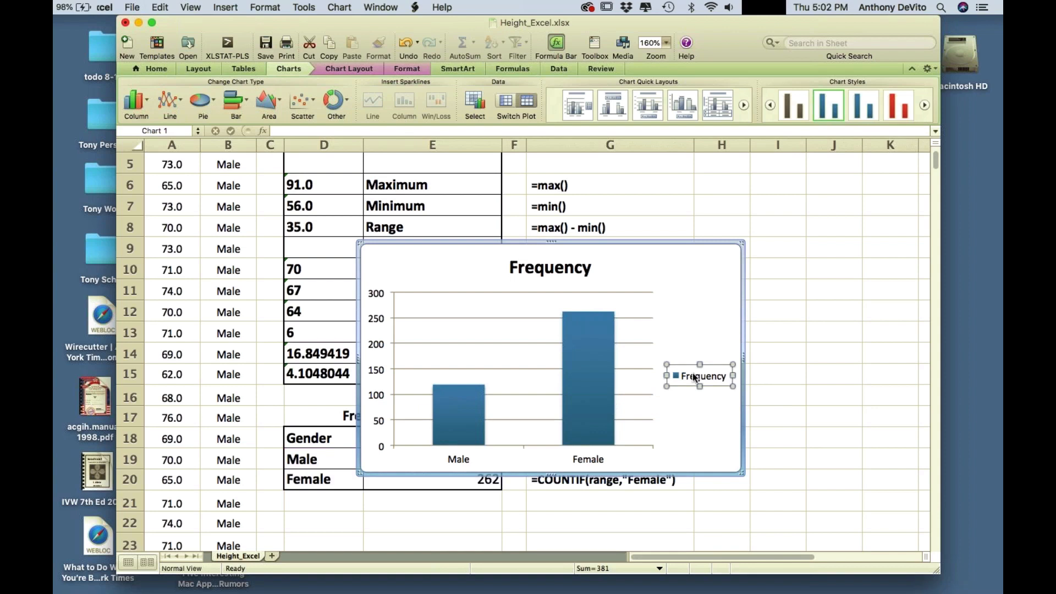
pyautogui.press('BackSpace')
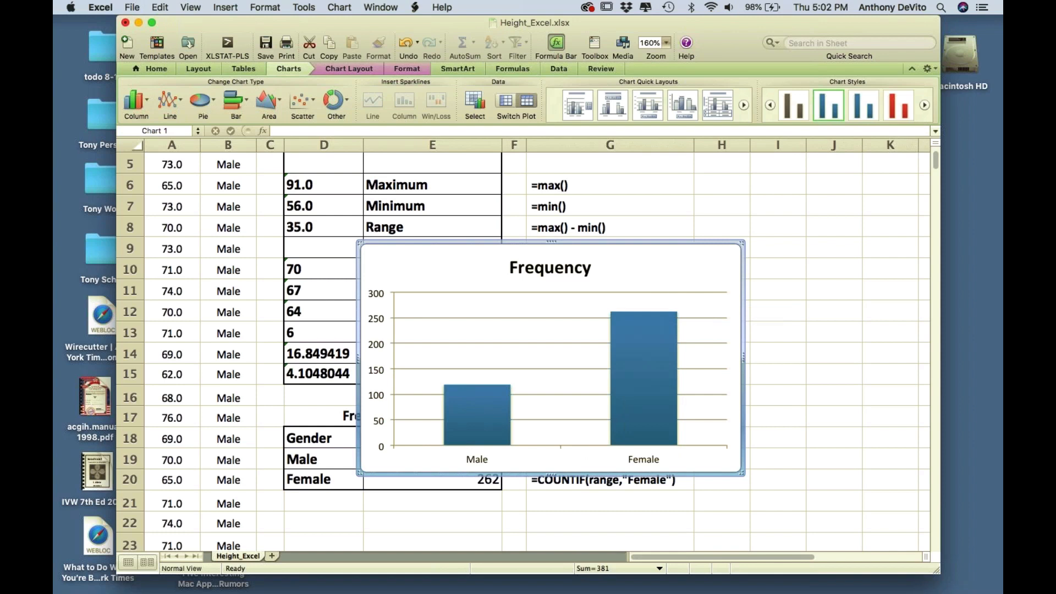
# - Remove the gridlines and add data labels showing 119 Male and 262 Female
pyautogui.click(664, 301)
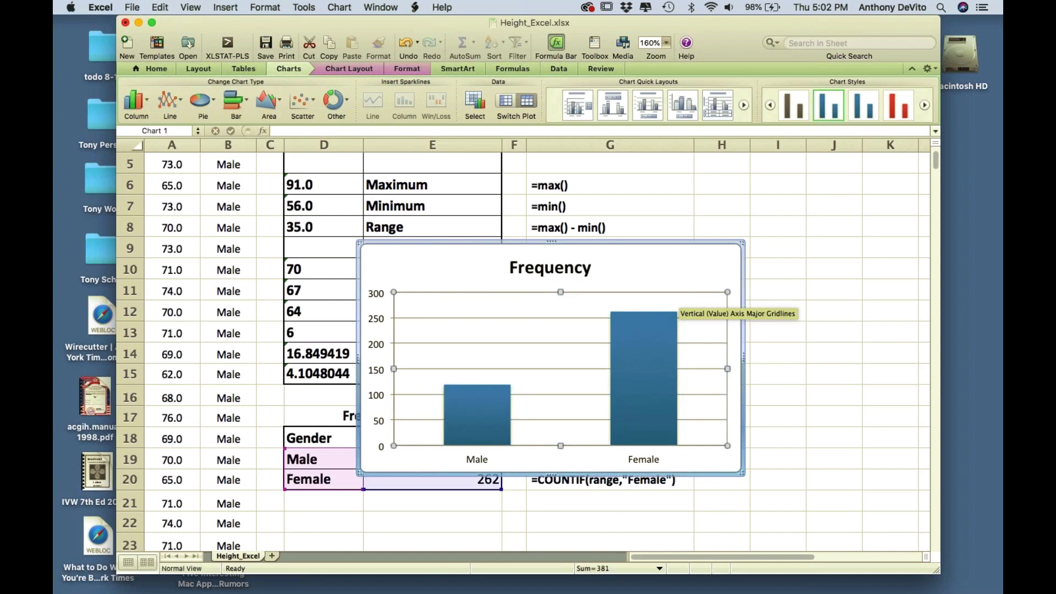
pyautogui.click(710, 343)
pyautogui.press('Delete')
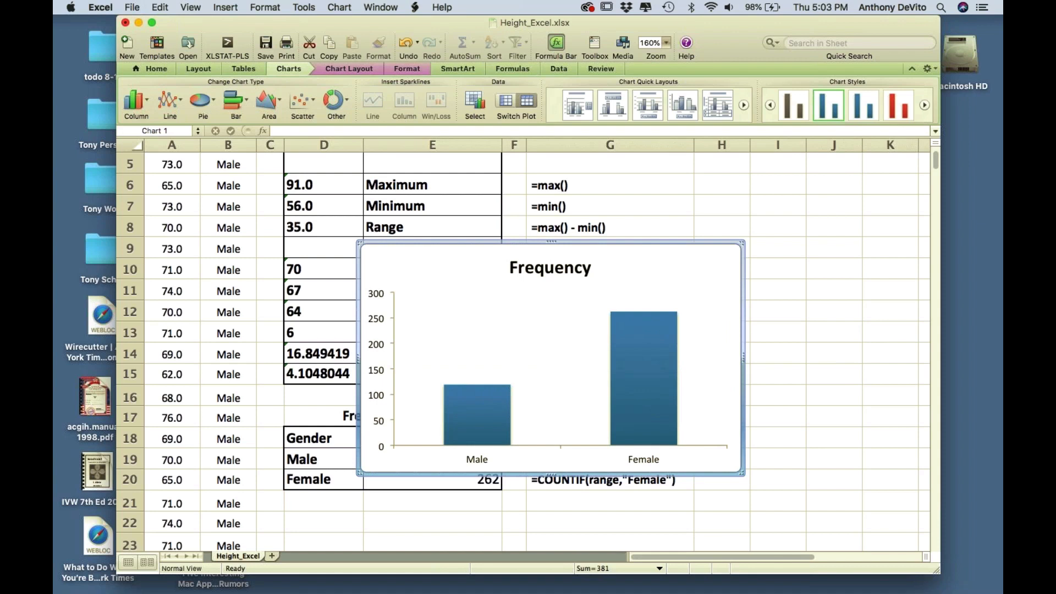
pyautogui.click(629, 333)
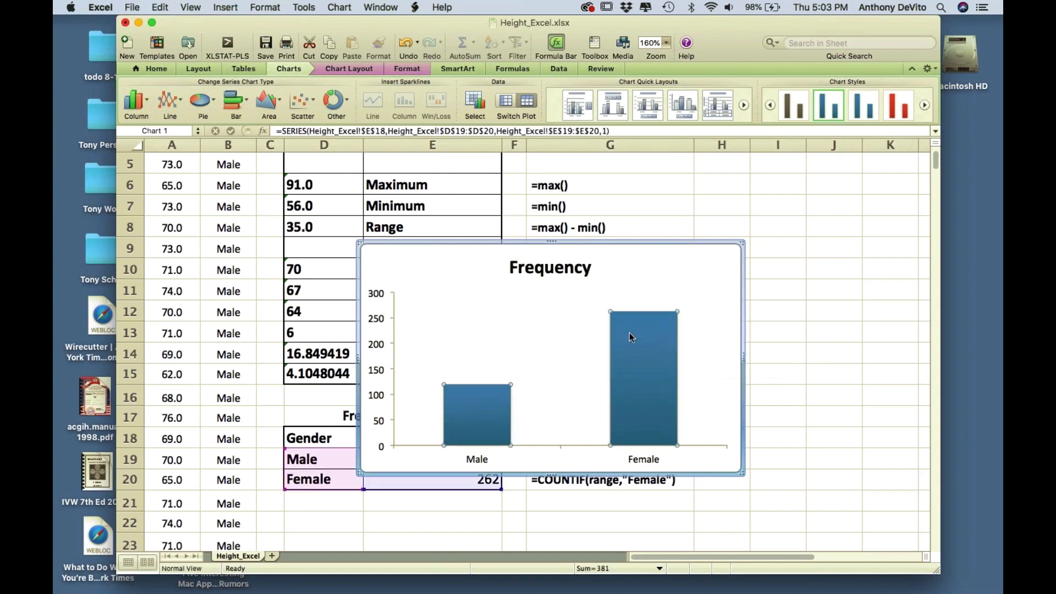
pyautogui.rightClick(631, 333)
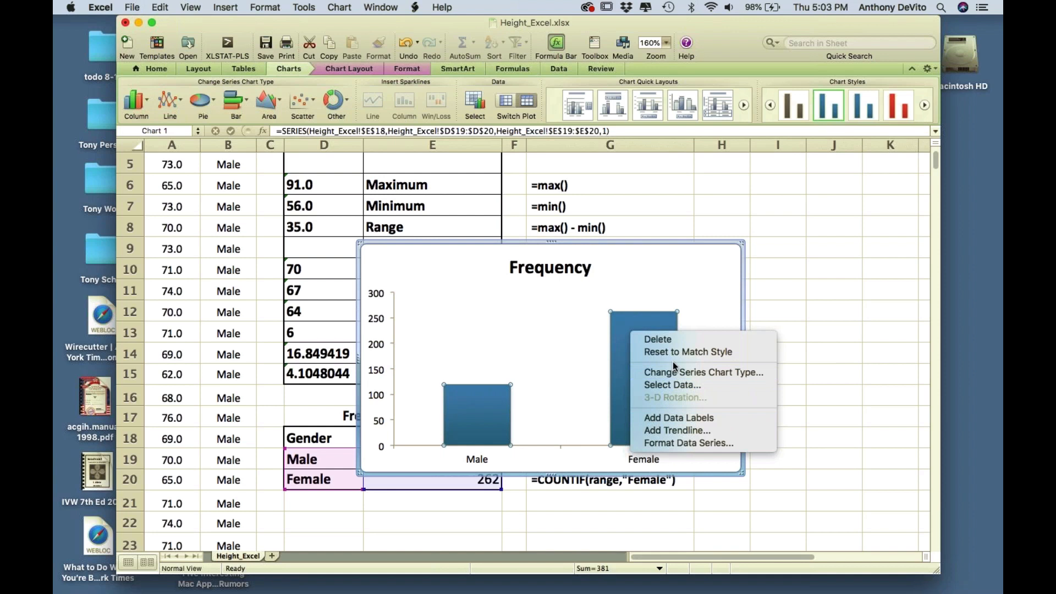
pyautogui.click(675, 416)
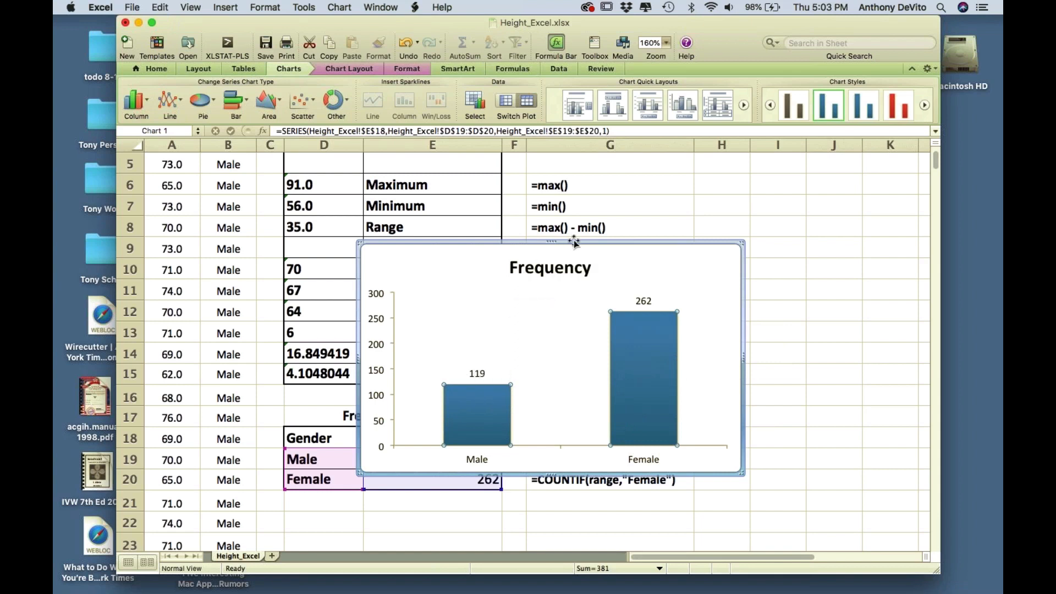
# - Move the chart beside the frequency table, then close Height_Excel.xlsx without saving
pyautogui.moveTo(572, 240); pyautogui.dragTo(705, 321)
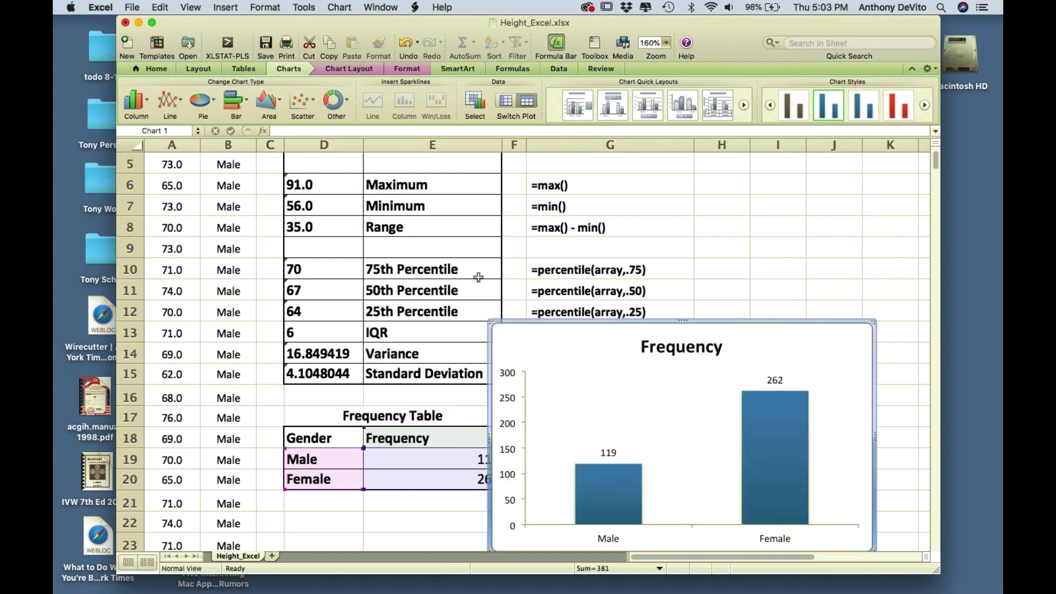
pyautogui.scroll(-1, 476, 285)
pyautogui.scroll(-2, 476, 284)
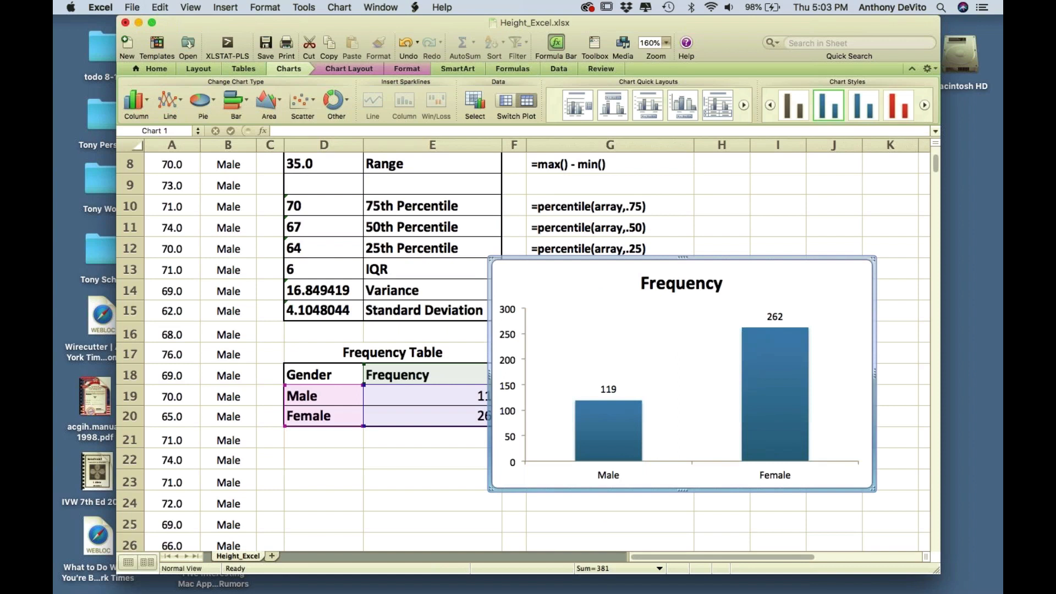
pyautogui.click(126, 23)
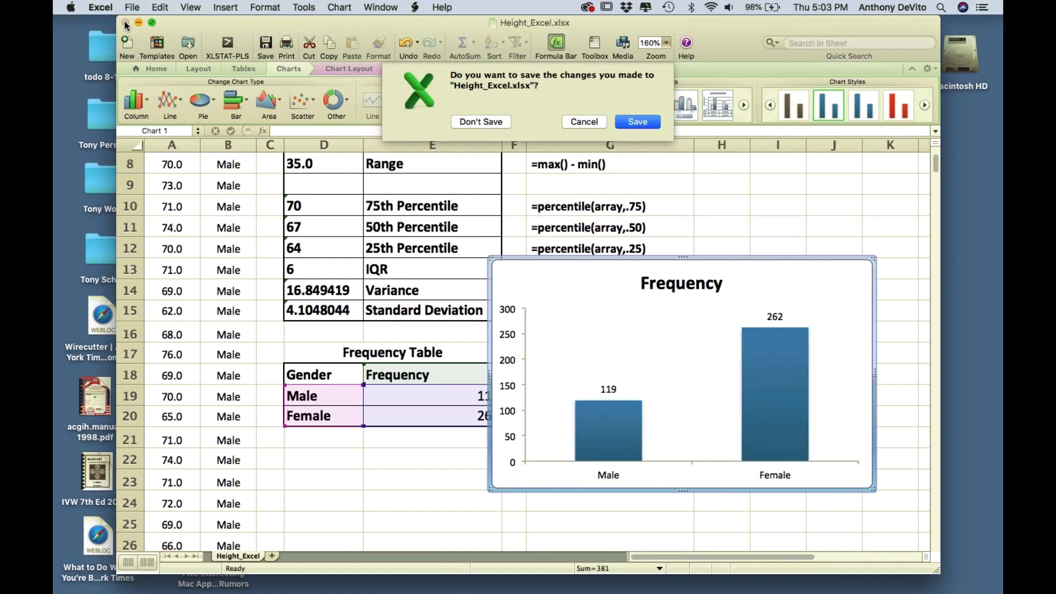
pyautogui.click(467, 121)
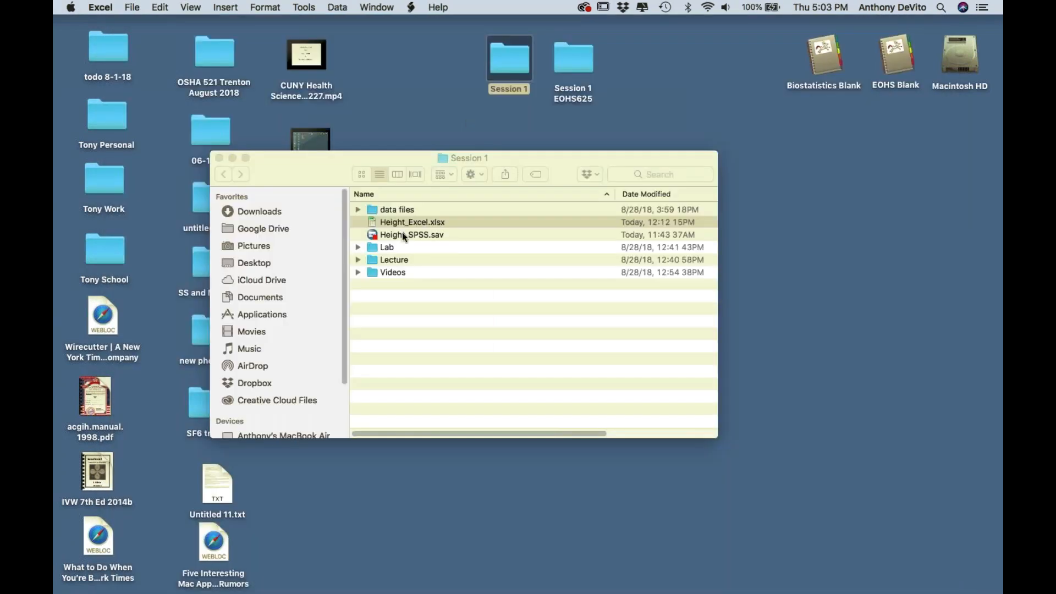
# - Select Height_SPSS.sav in the Session 1 folder and launch SPSS Statistics from the Dock
pyautogui.click(377, 236)
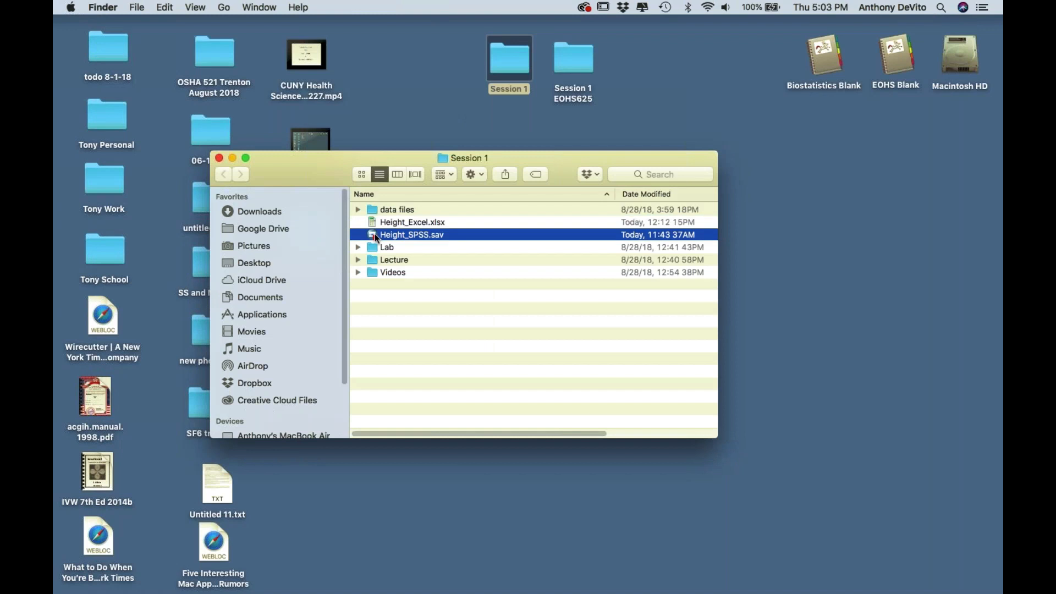
pyautogui.moveTo(651, 592)
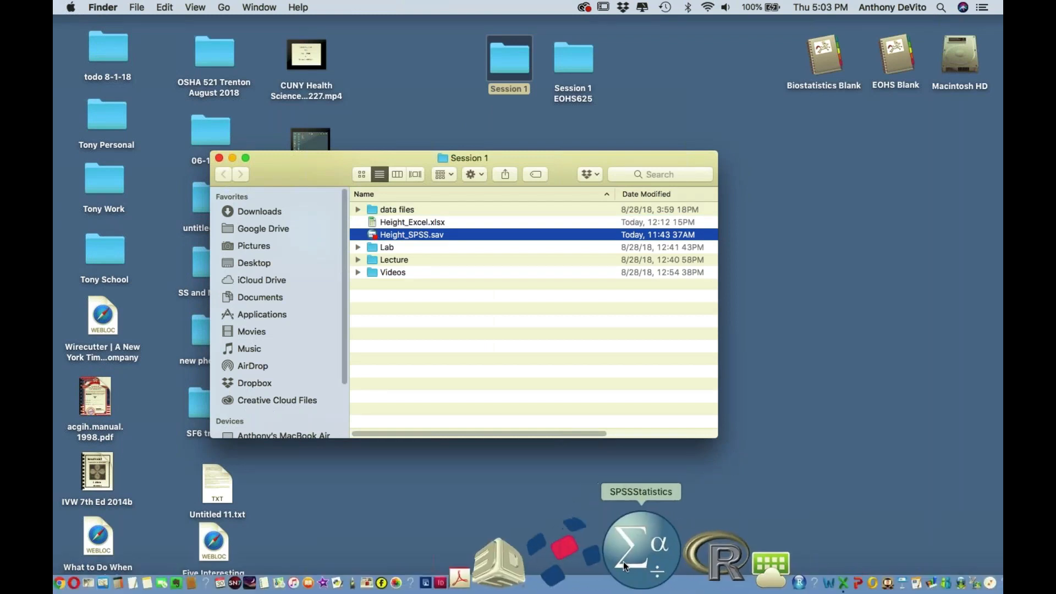
pyautogui.click(624, 560)
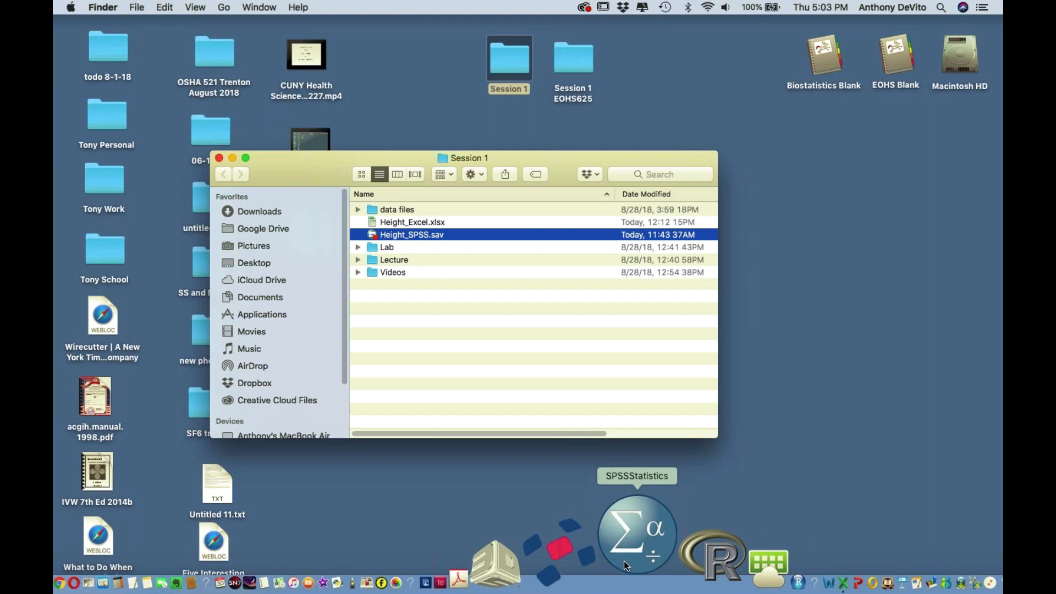
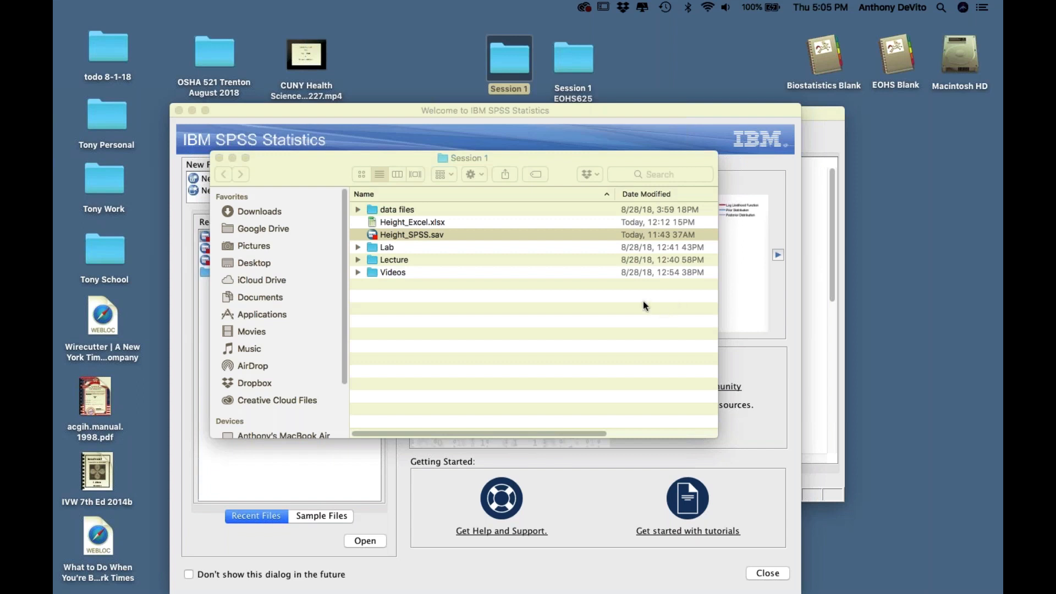
# - Move the Session 1 folder and SPSS welcome windows aside, then close the welcome screen
pyautogui.click(273, 160)
pyautogui.moveTo(272, 160); pyautogui.dragTo(193, 63)
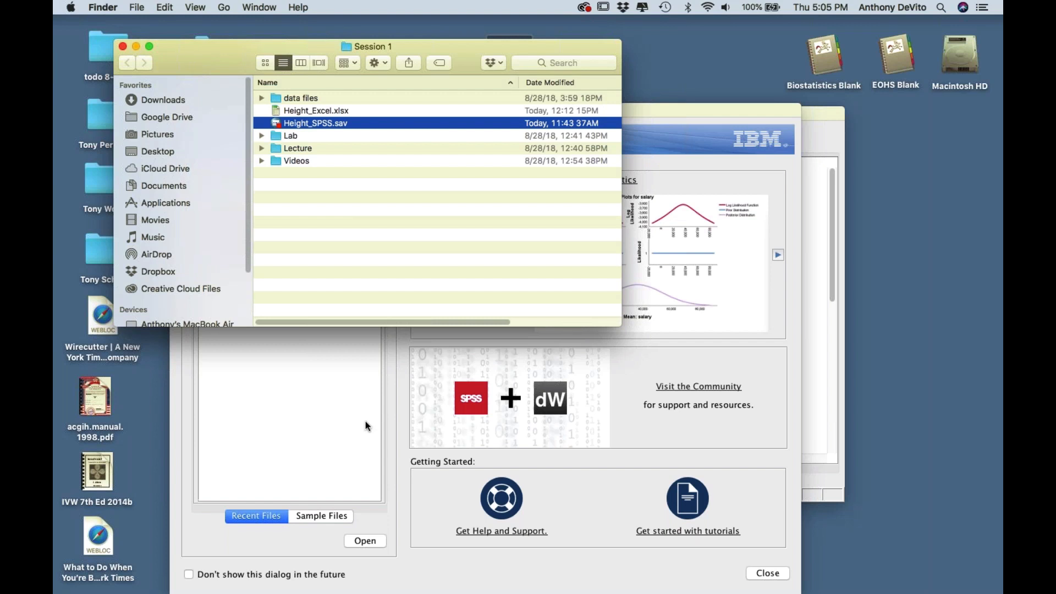
pyautogui.click(653, 108)
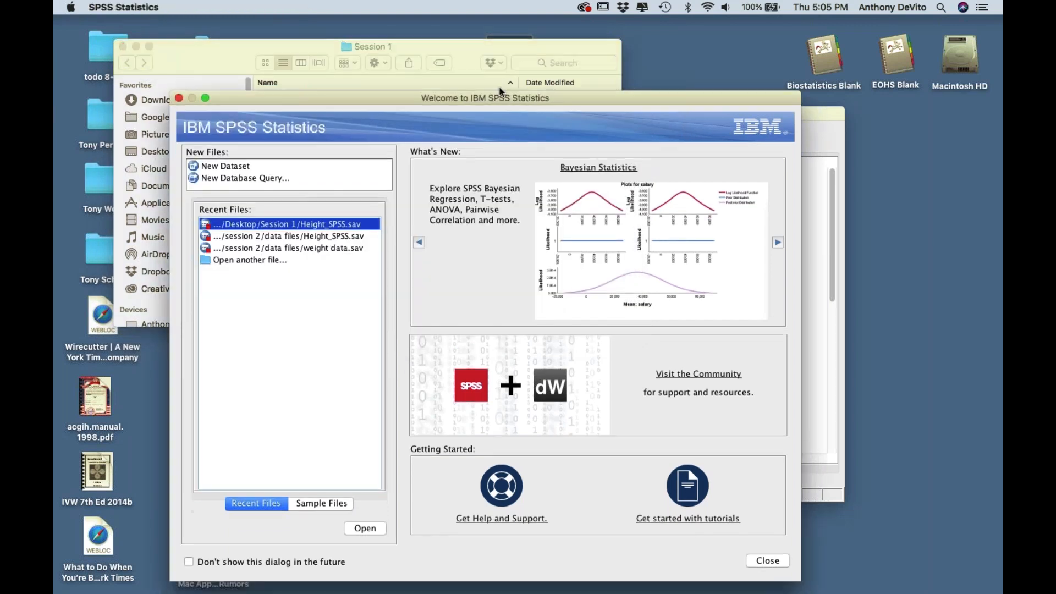
pyautogui.moveTo(498, 111); pyautogui.dragTo(467, 31)
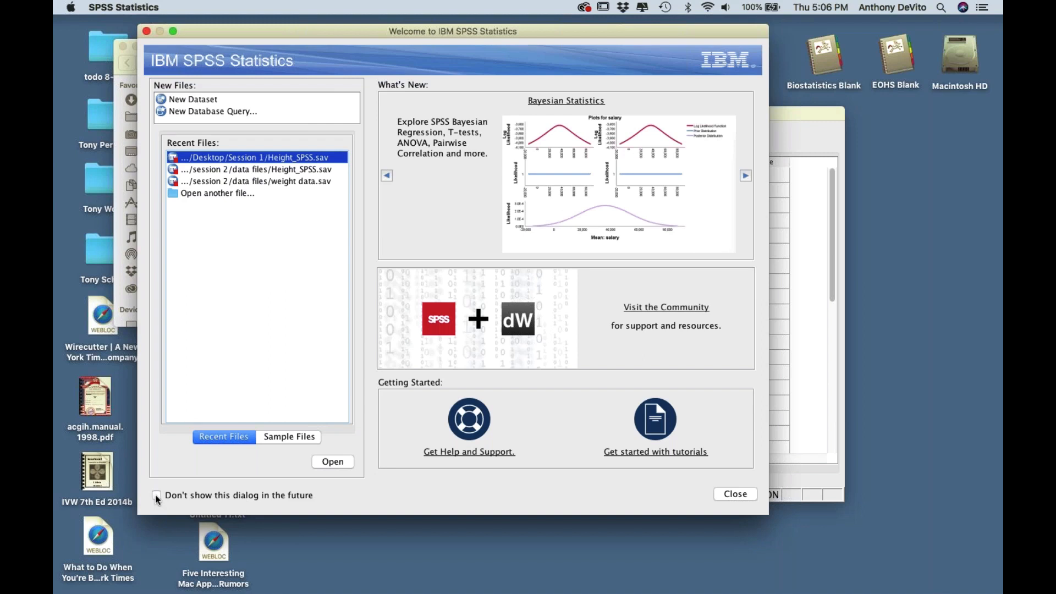
pyautogui.click(733, 493)
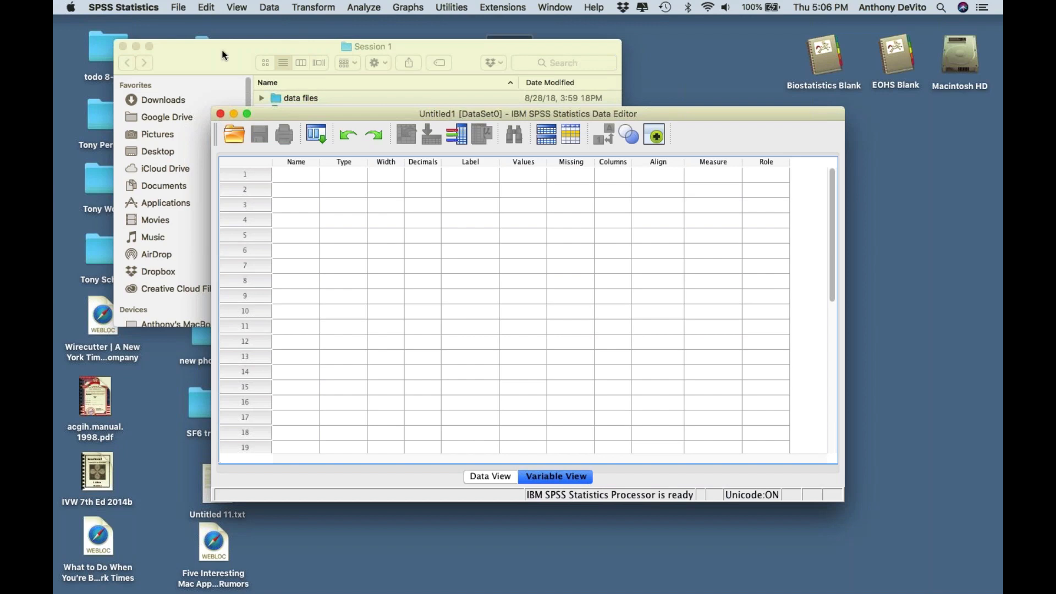
# - Choose File > Open > Data… to bring up the Open Data dialog
pyautogui.click(178, 7)
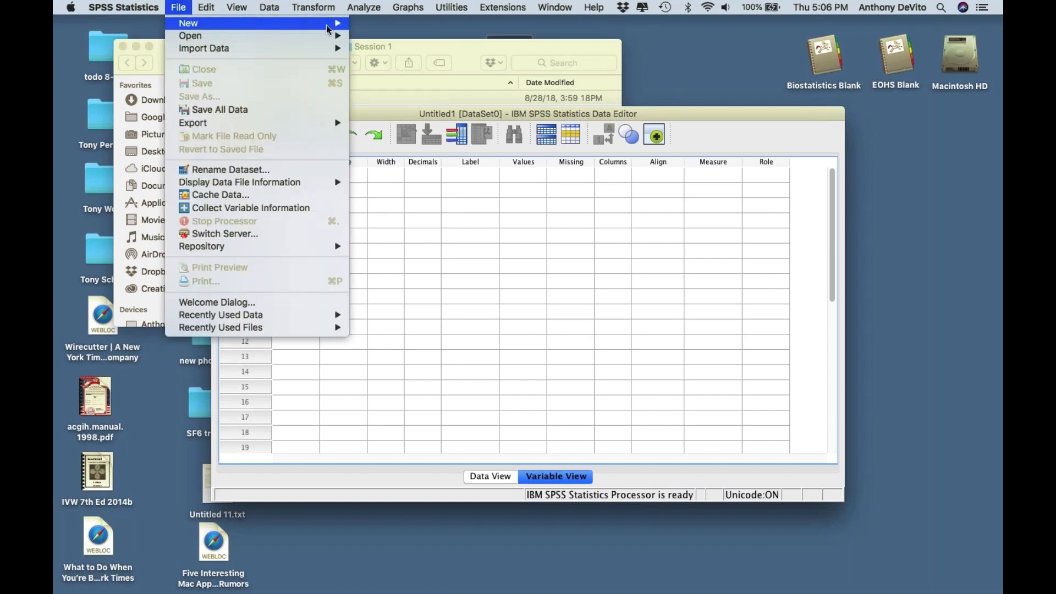
pyautogui.moveTo(334, 37)
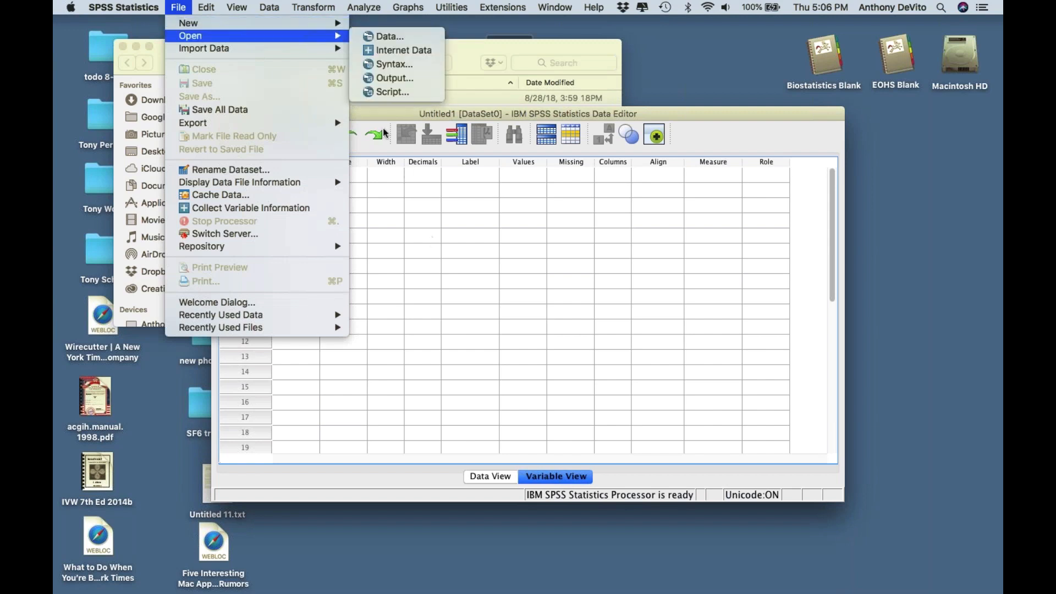
pyautogui.click(373, 37)
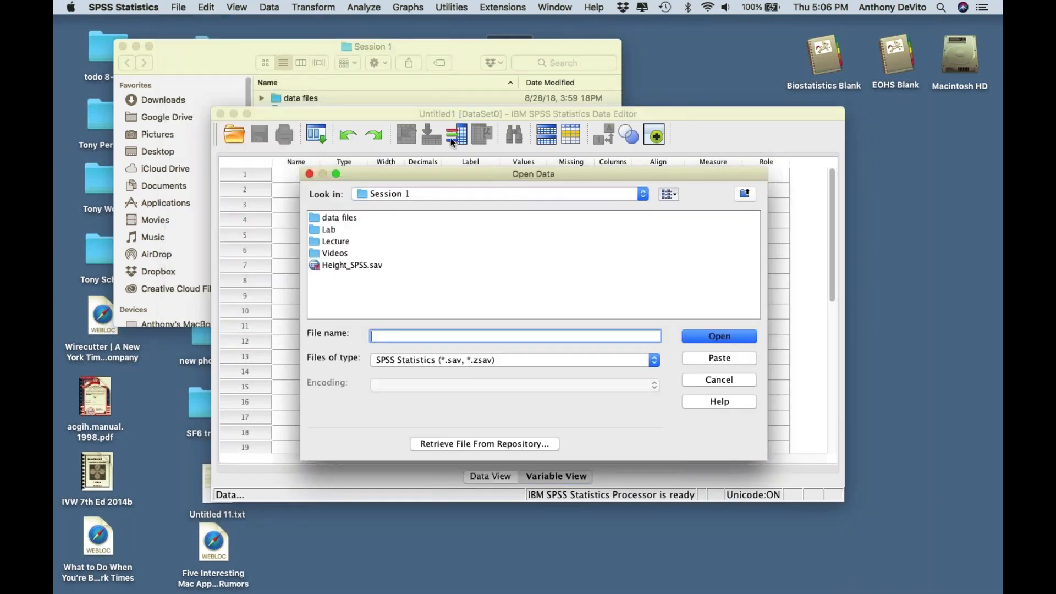
# - Browse to Desktop > Session 1 and select Height_SPSS.sav
pyautogui.click(481, 193)
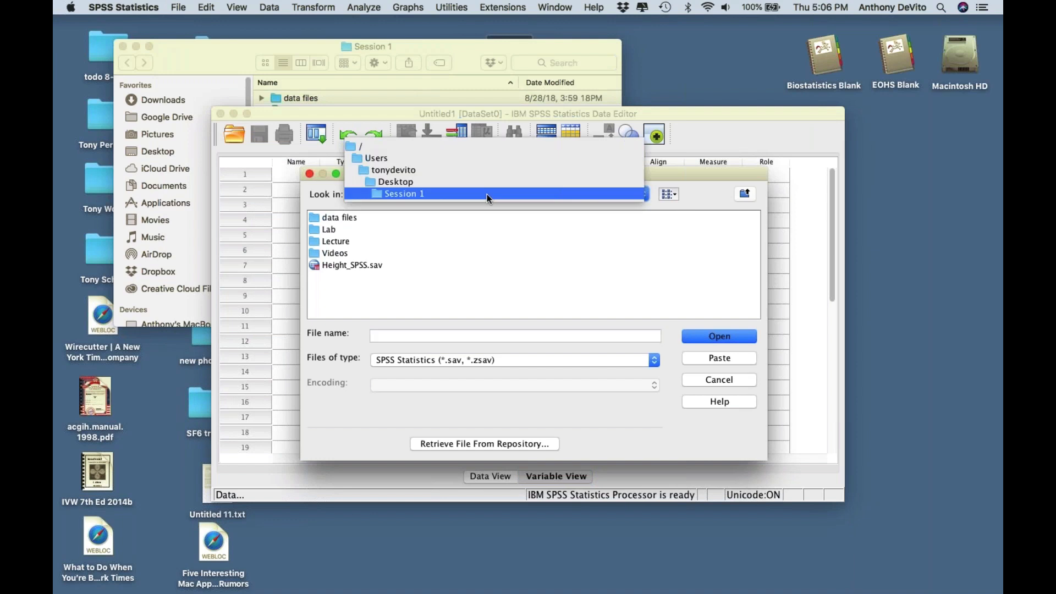
pyautogui.click(477, 171)
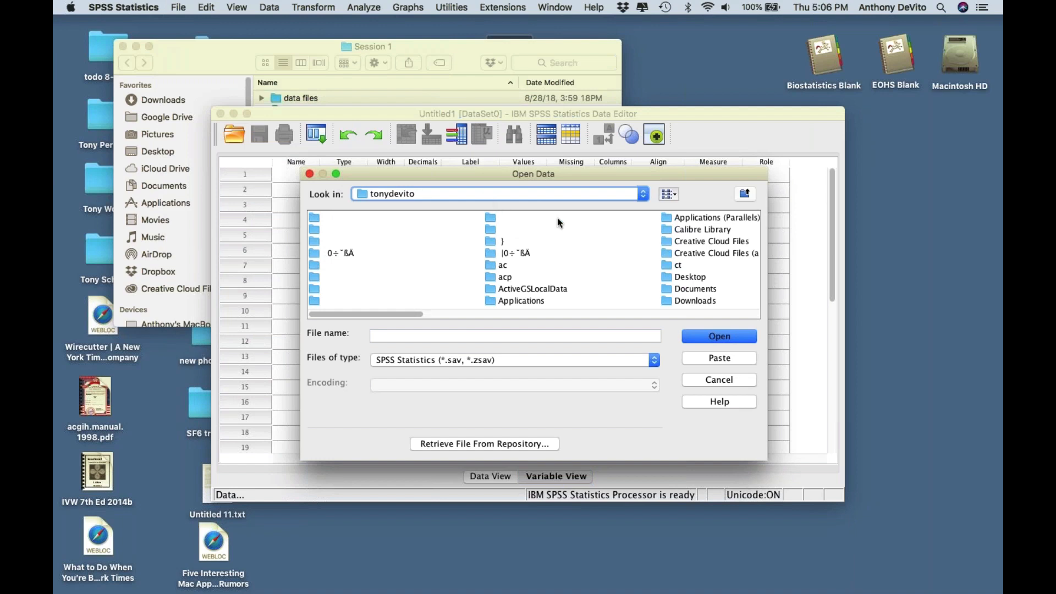
pyautogui.click(691, 281)
pyautogui.click(690, 281)
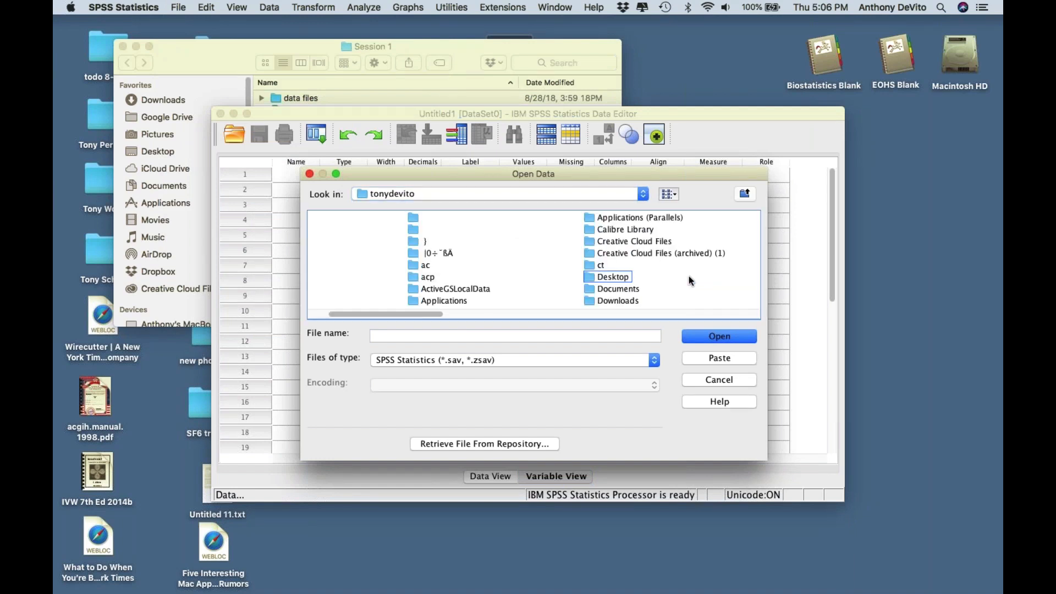
pyautogui.click(587, 276)
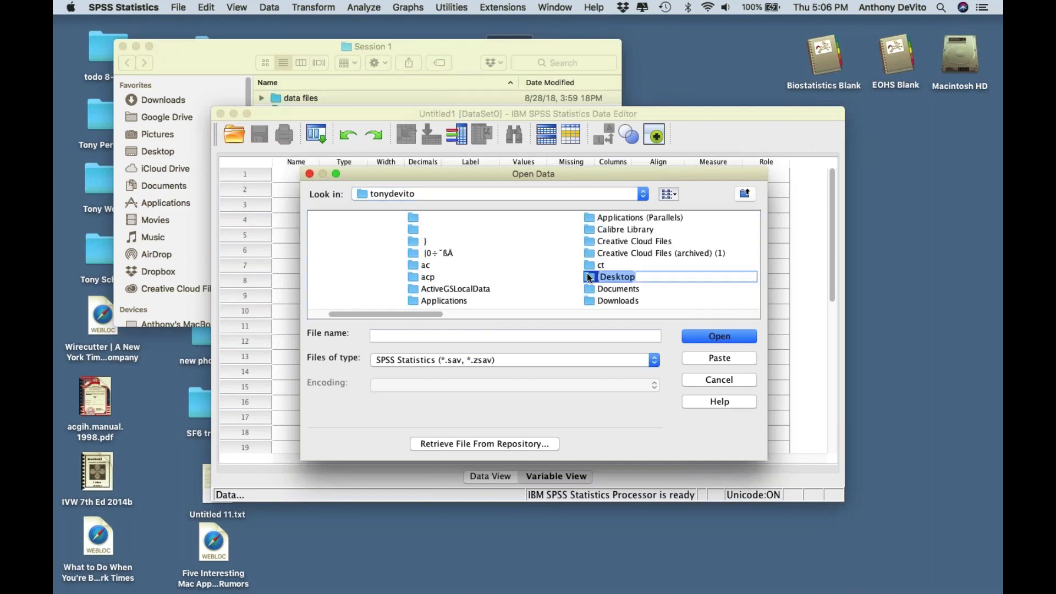
pyautogui.doubleClick(588, 278)
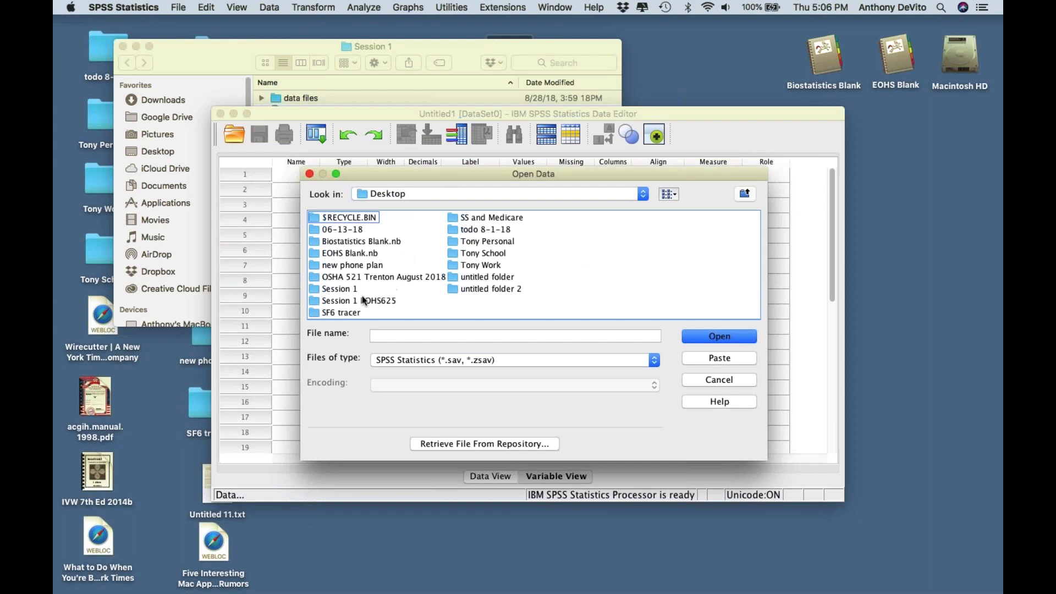
pyautogui.click(314, 290)
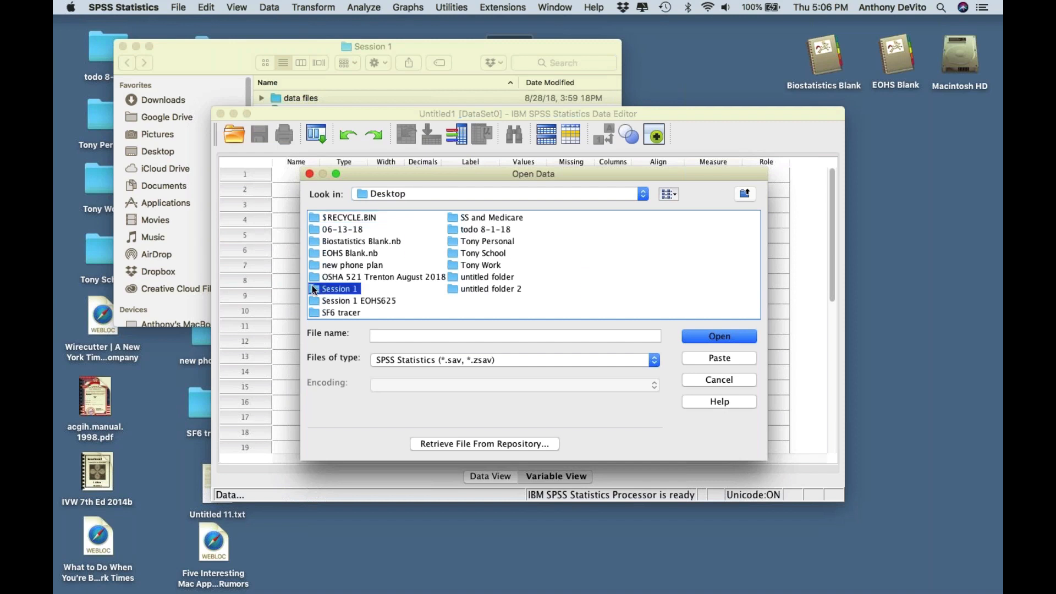
pyautogui.doubleClick(314, 289)
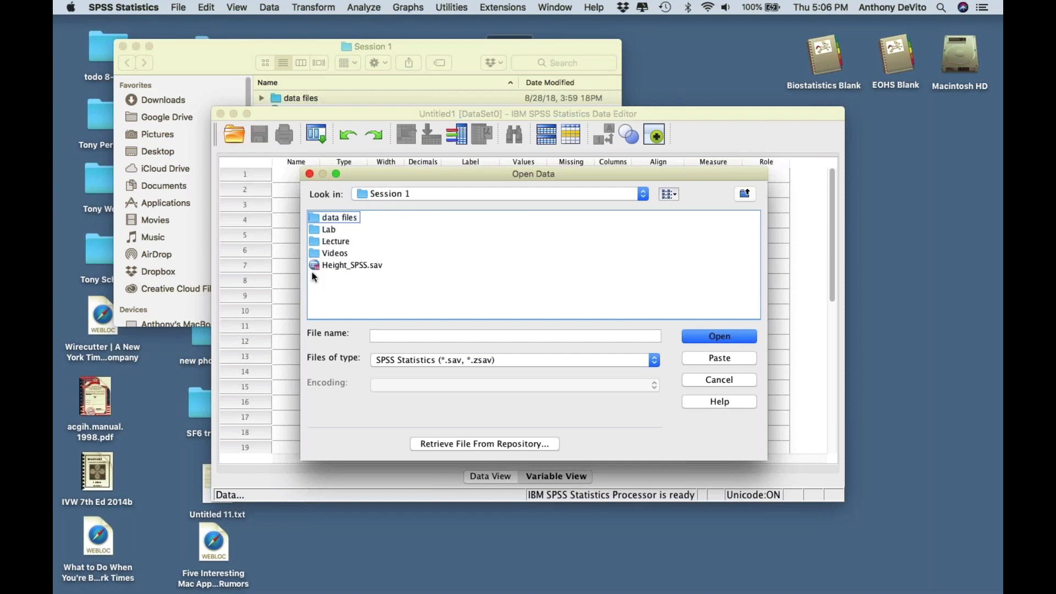
pyautogui.click(315, 264)
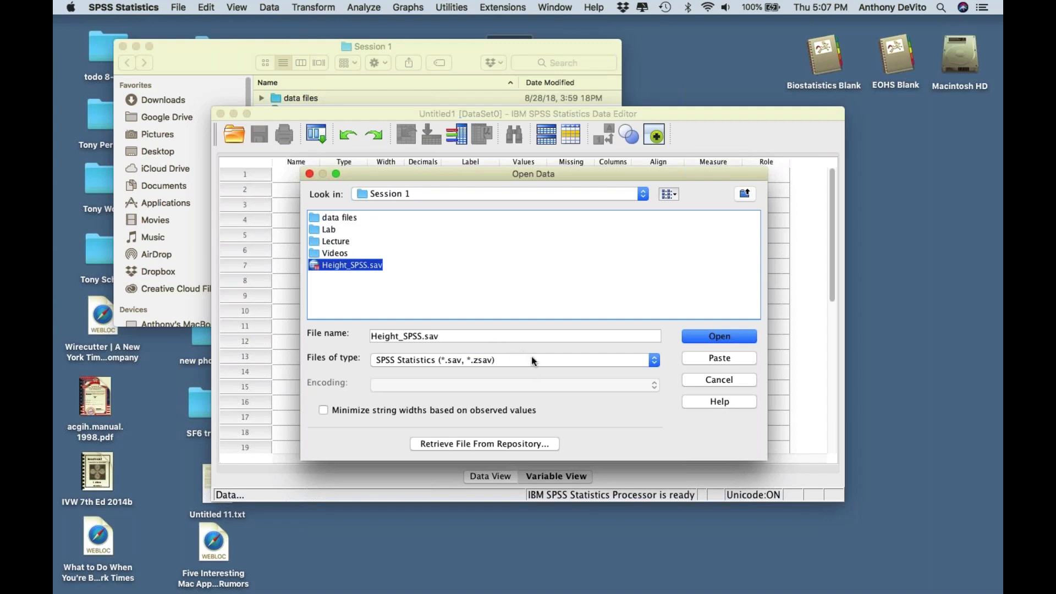
# - Set Files of type to All Files, reselect Height_SPSS.sav and open it
pyautogui.click(653, 360)
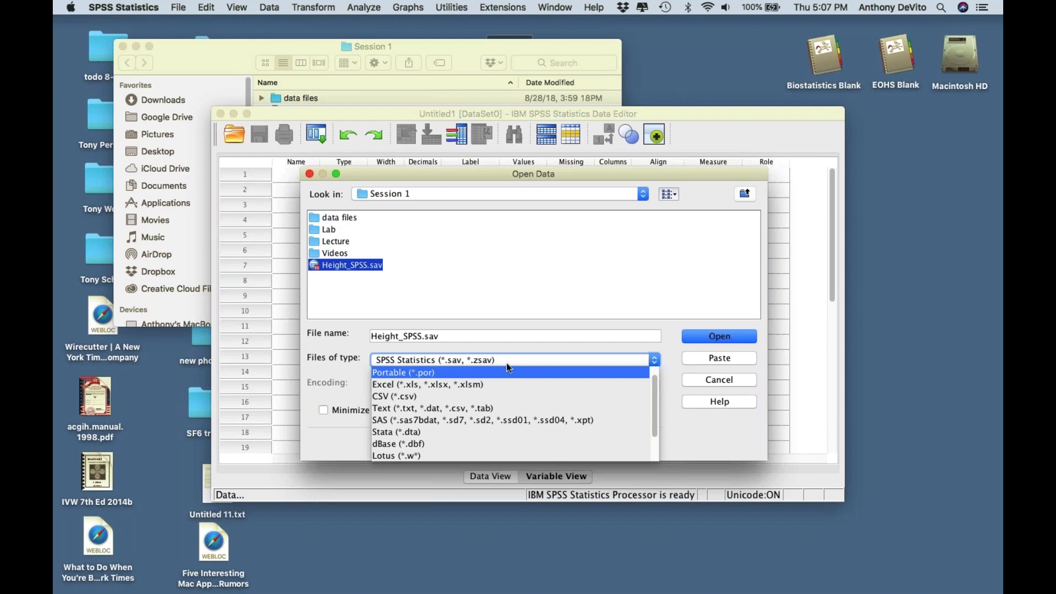
pyautogui.click(478, 385)
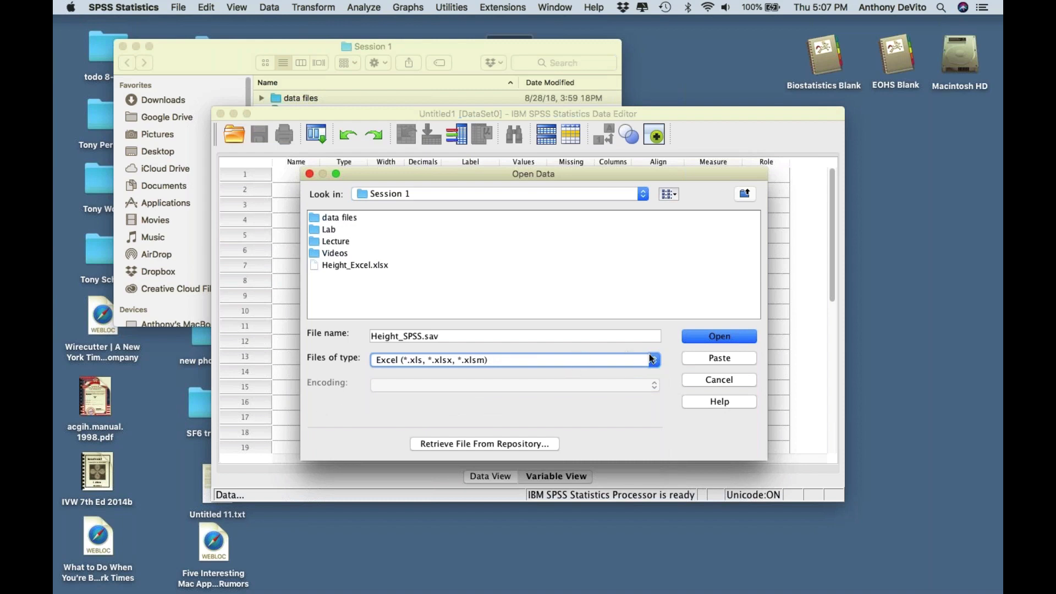
pyautogui.click(628, 358)
pyautogui.scroll(-3, 473, 441)
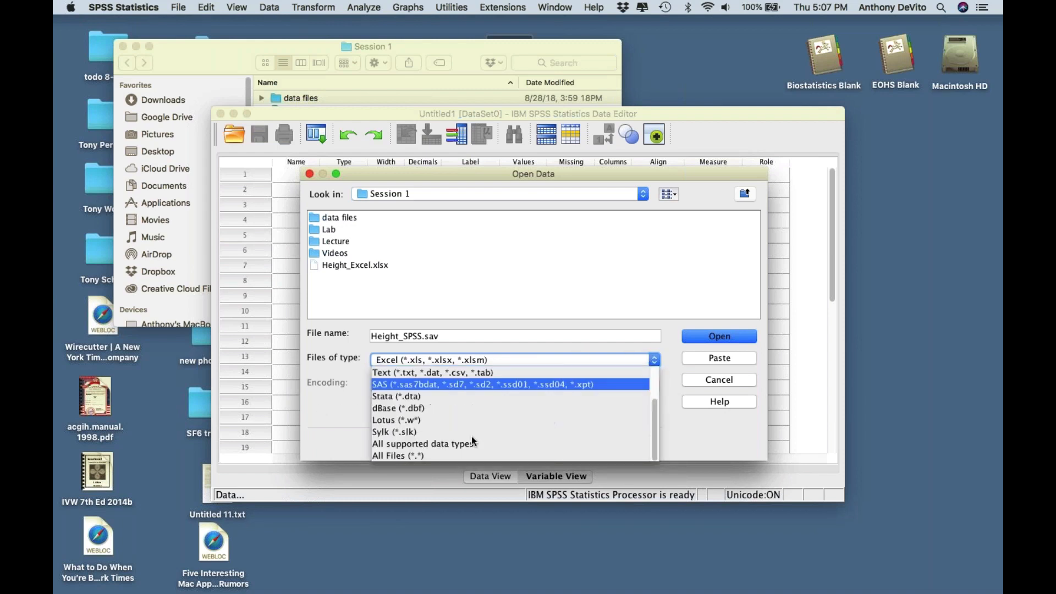
pyautogui.click(430, 454)
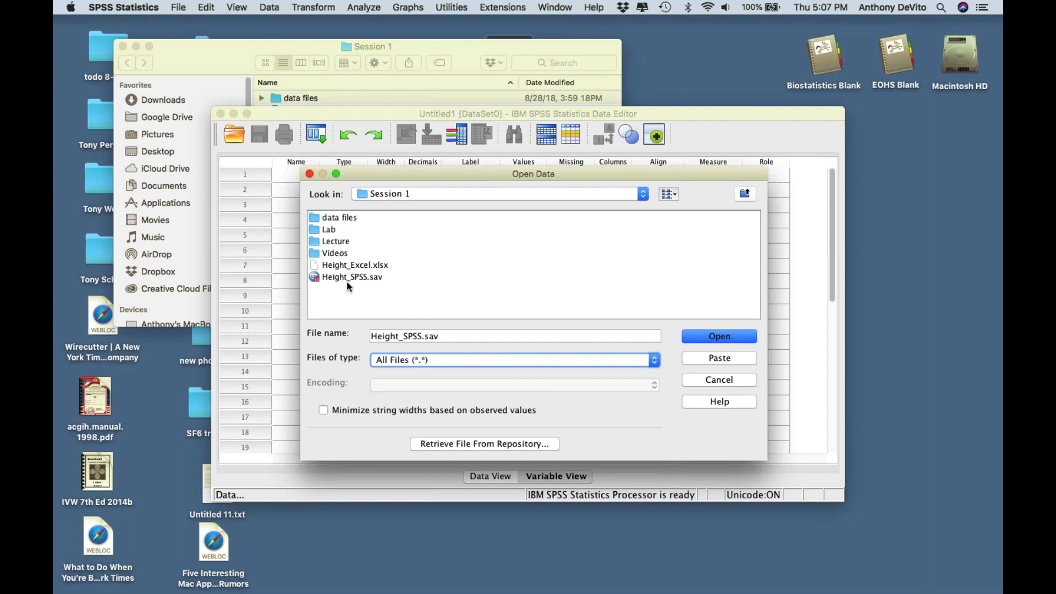
pyautogui.click(326, 281)
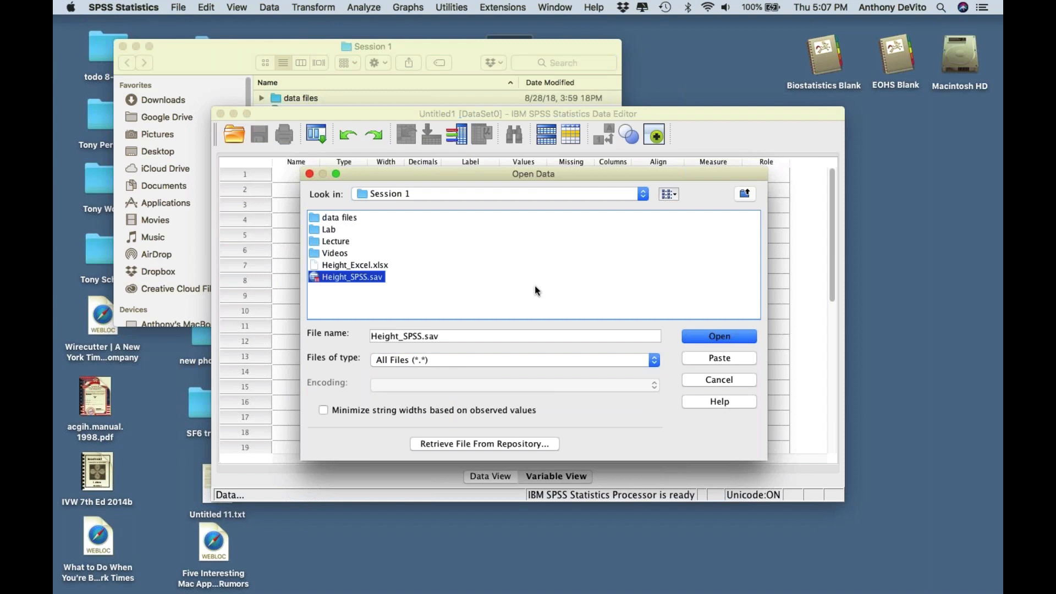
pyautogui.click(696, 332)
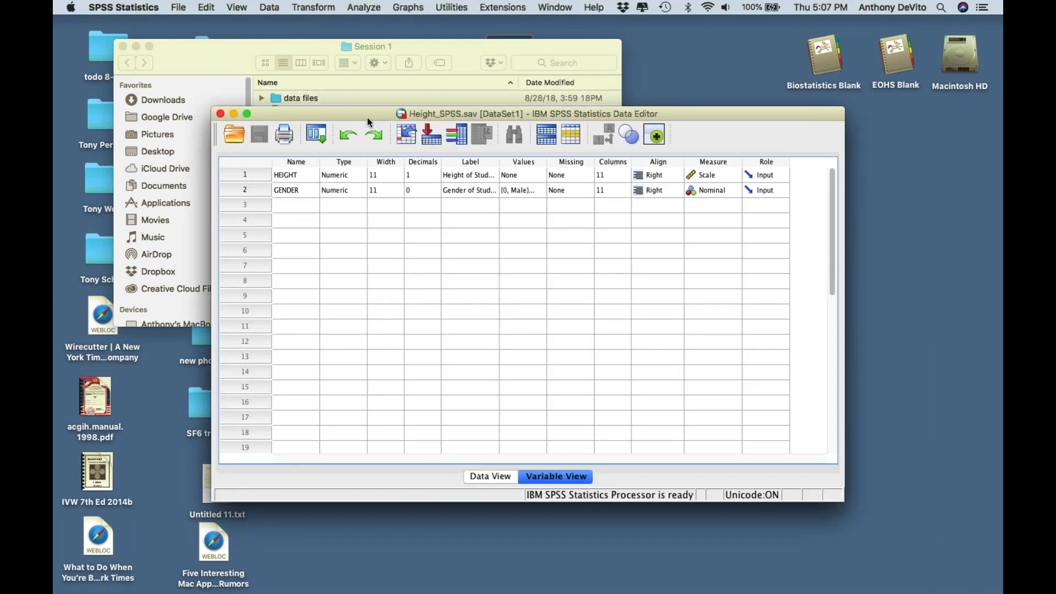
# - Inspect the GET FILE log entry in the Output viewer, then bring the Height_SPSS.sav editor forward
pyautogui.moveTo(355, 114); pyautogui.dragTo(436, 188)
pyautogui.click(247, 231)
pyautogui.click(394, 184)
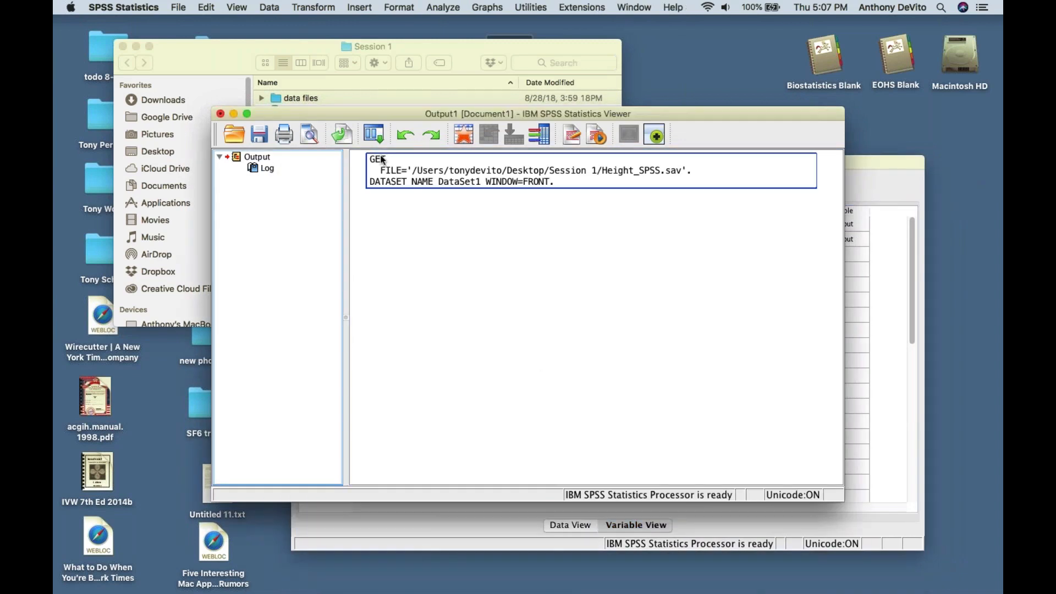
pyautogui.click(444, 198)
pyautogui.click(437, 182)
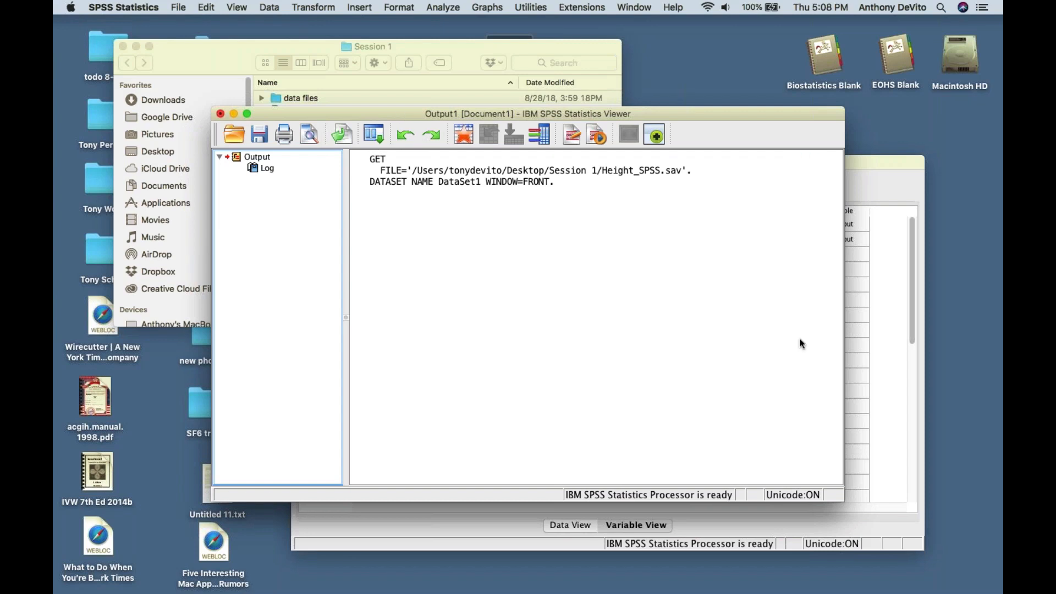
pyautogui.click(884, 360)
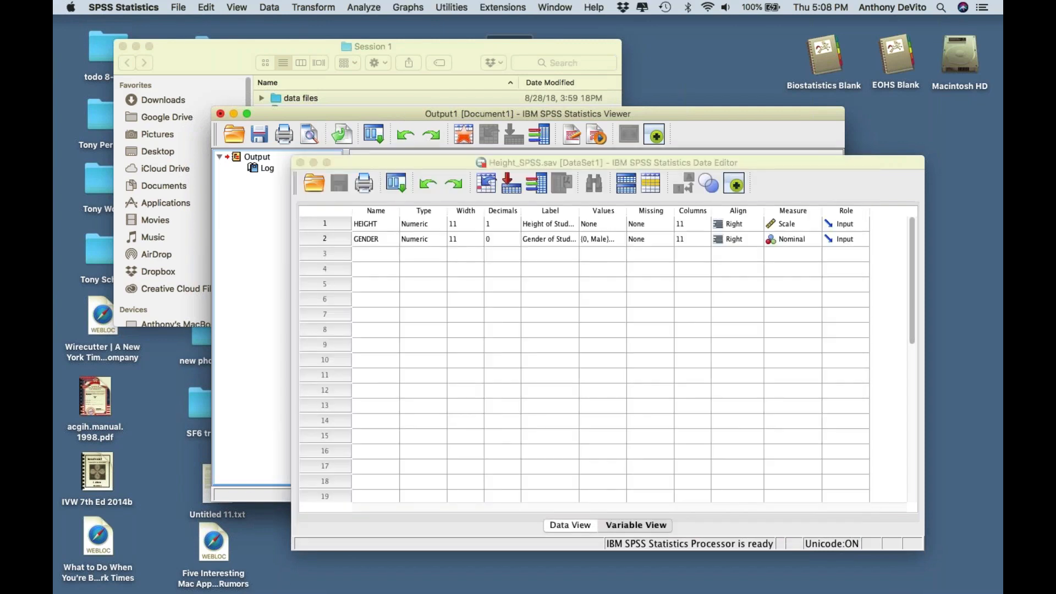
pyautogui.moveTo(392, 155); pyautogui.dragTo(203, 44)
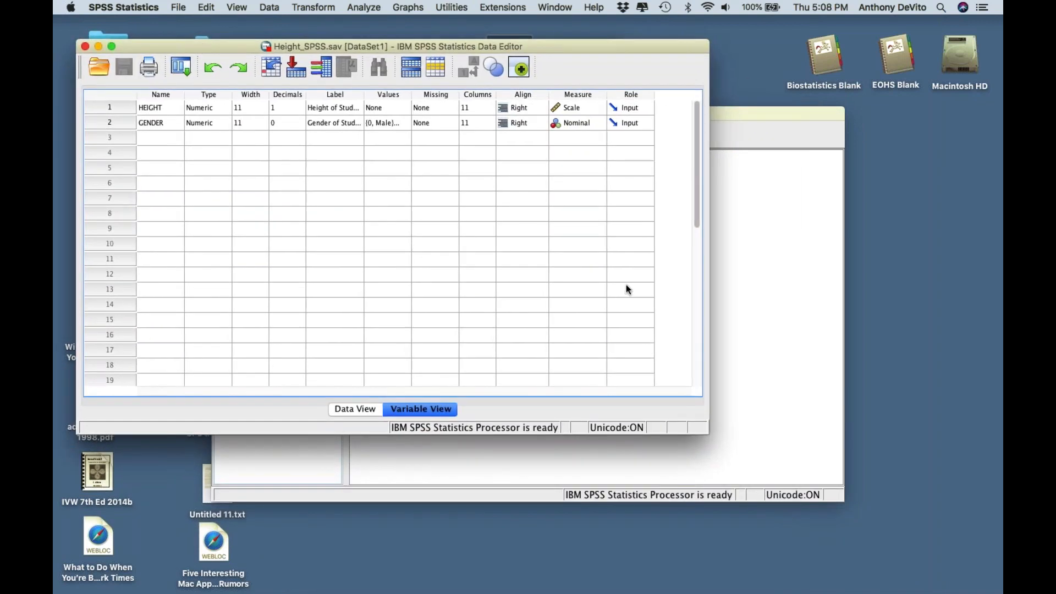
pyautogui.click(773, 350)
pyautogui.click(199, 274)
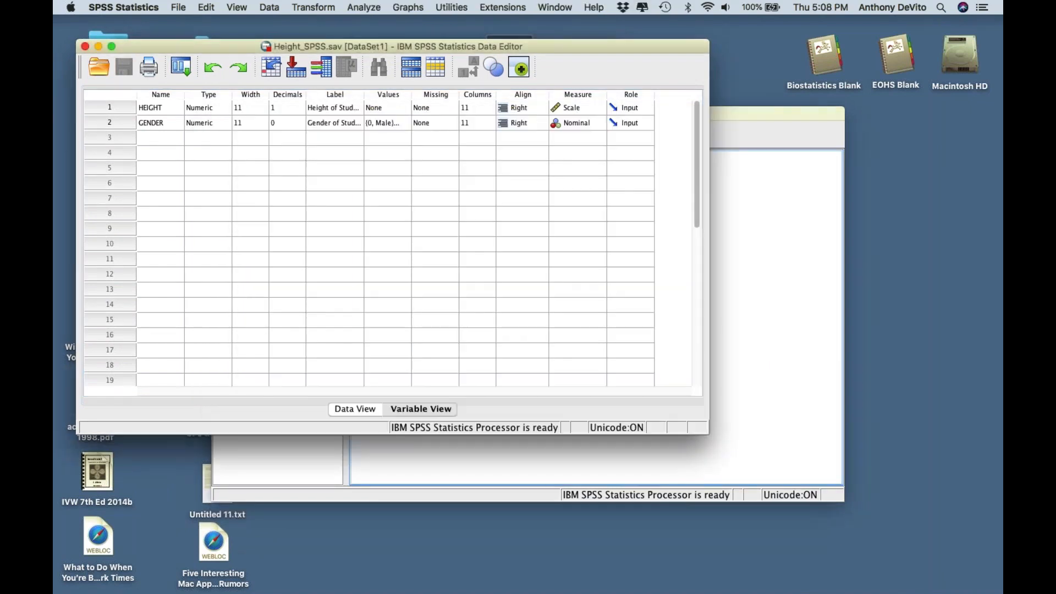
pyautogui.moveTo(321, 47); pyautogui.dragTo(306, 27)
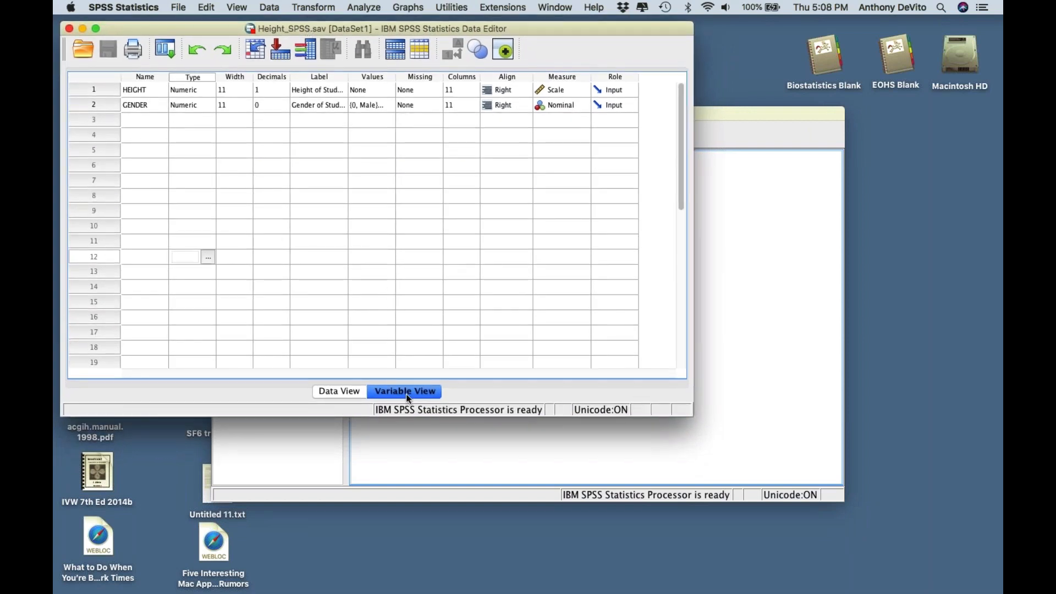
pyautogui.click(341, 392)
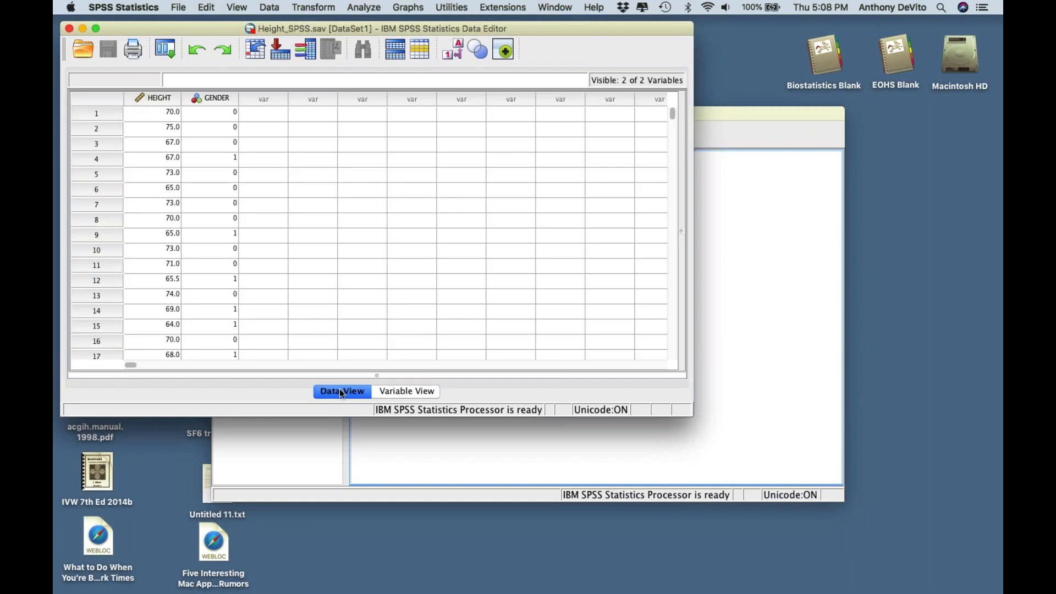
pyautogui.click(395, 391)
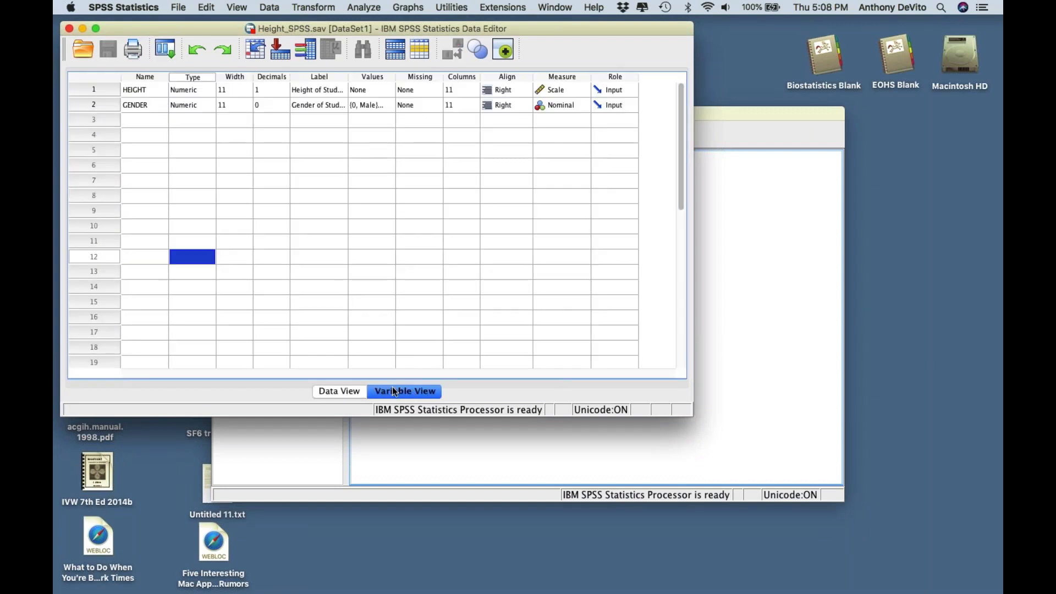
pyautogui.click(342, 392)
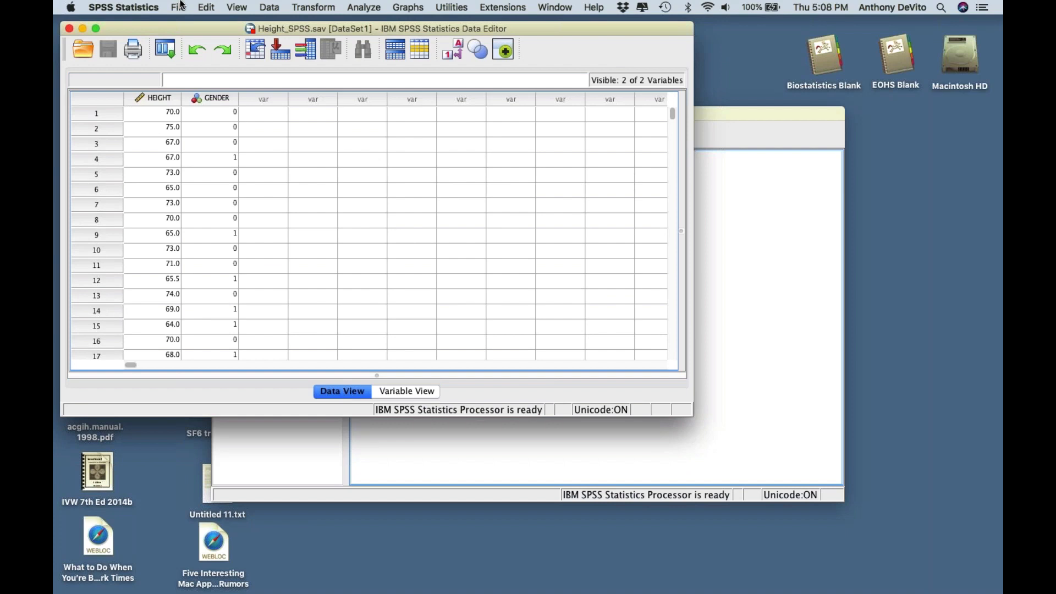
pyautogui.click(181, 7)
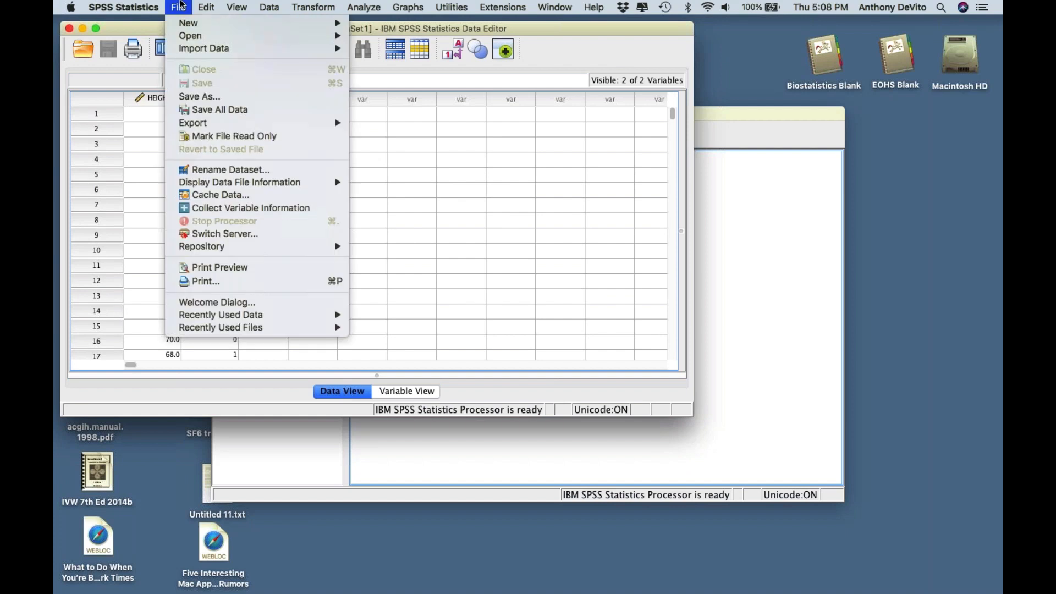
pyautogui.moveTo(211, 4)
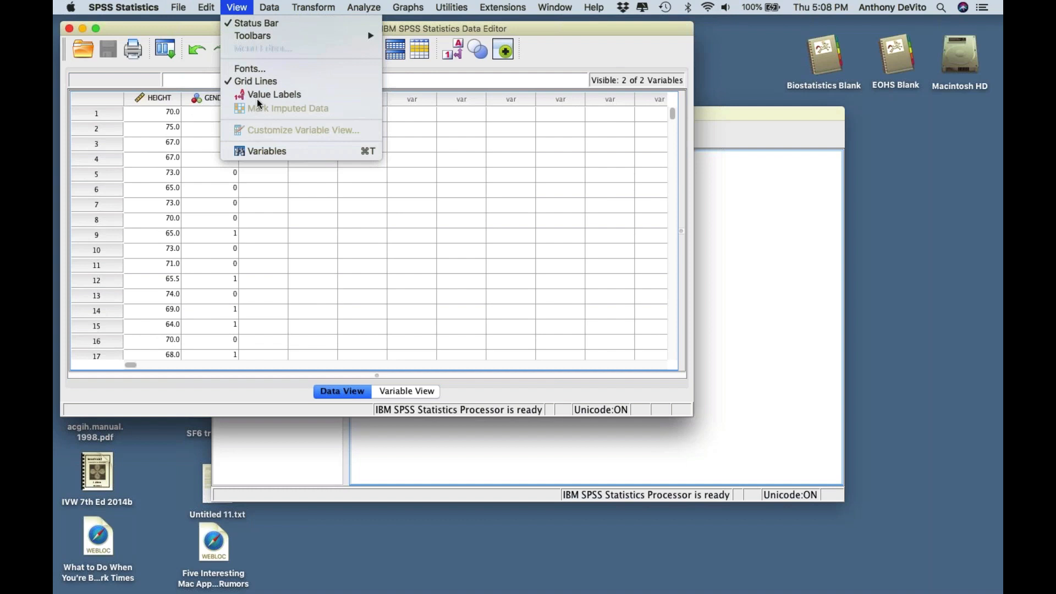
pyautogui.click(272, 149)
pyautogui.click(235, 5)
pyautogui.click(272, 146)
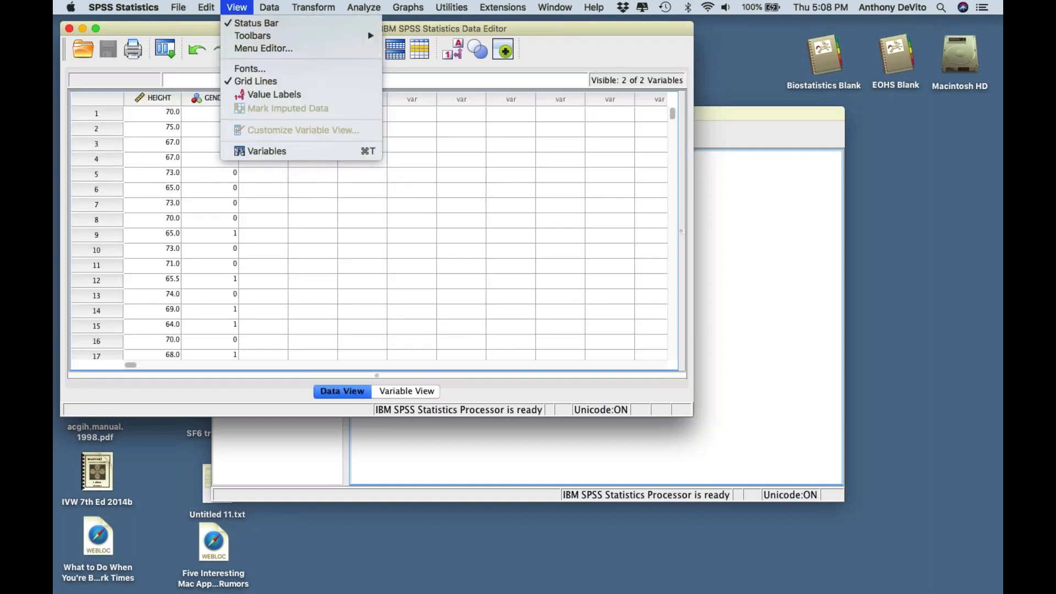
pyautogui.click(259, 149)
pyautogui.click(237, 7)
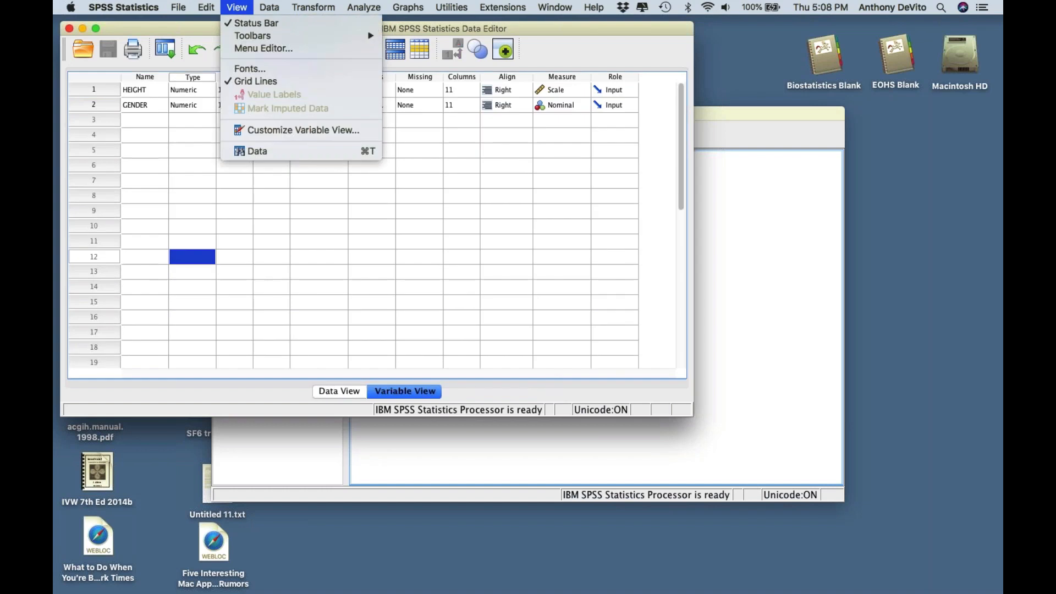
pyautogui.click(256, 151)
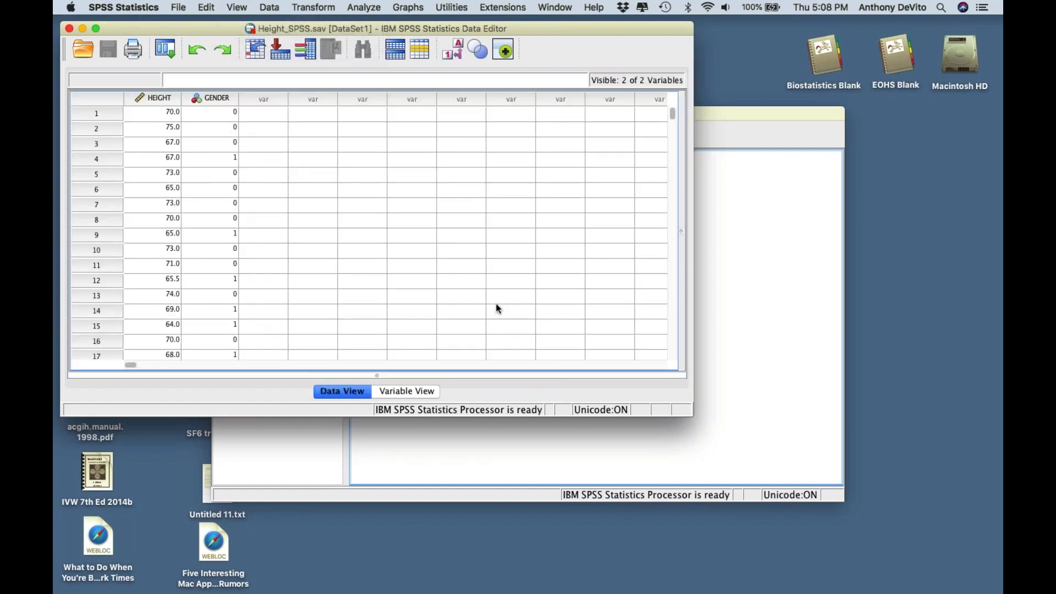
pyautogui.click(408, 394)
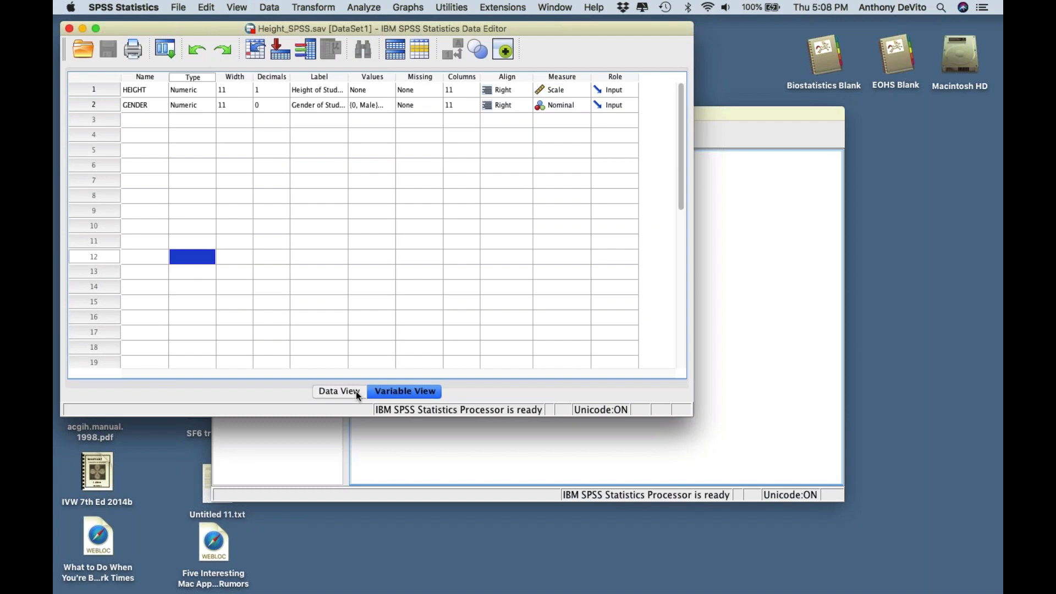
pyautogui.click(339, 391)
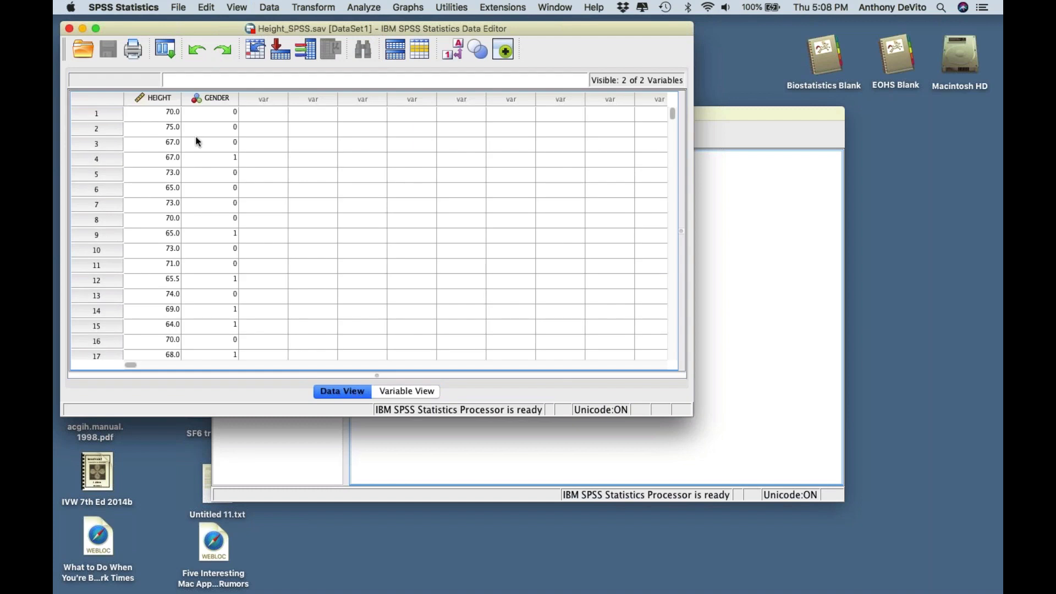
pyautogui.scroll(-1, 197, 160)
pyautogui.scroll(1, 197, 159)
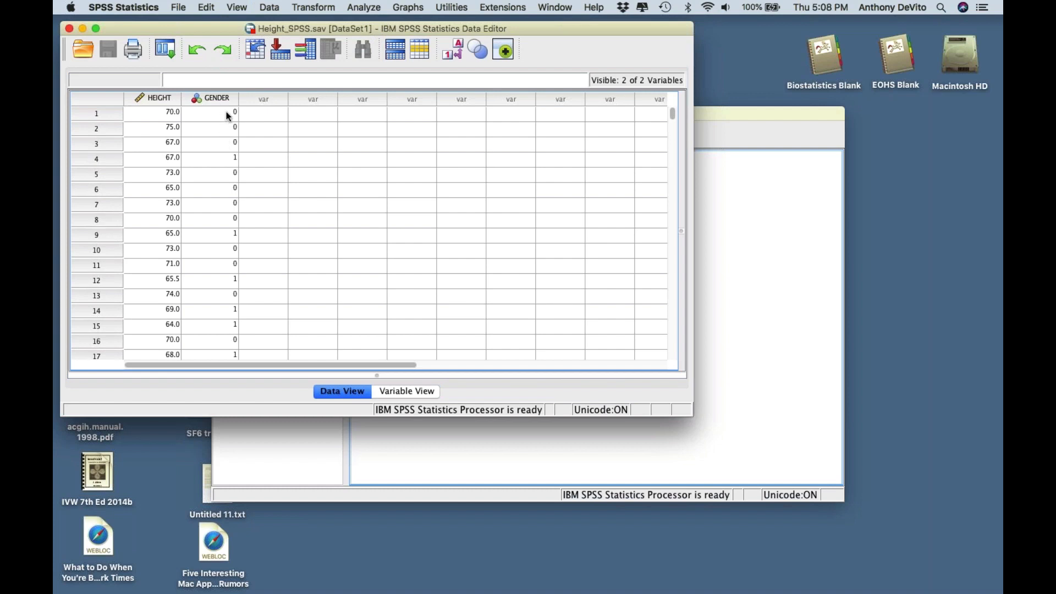
pyautogui.click(228, 113)
pyautogui.click(228, 160)
pyautogui.scroll(-3, 223, 250)
pyautogui.scroll(-10, 224, 250)
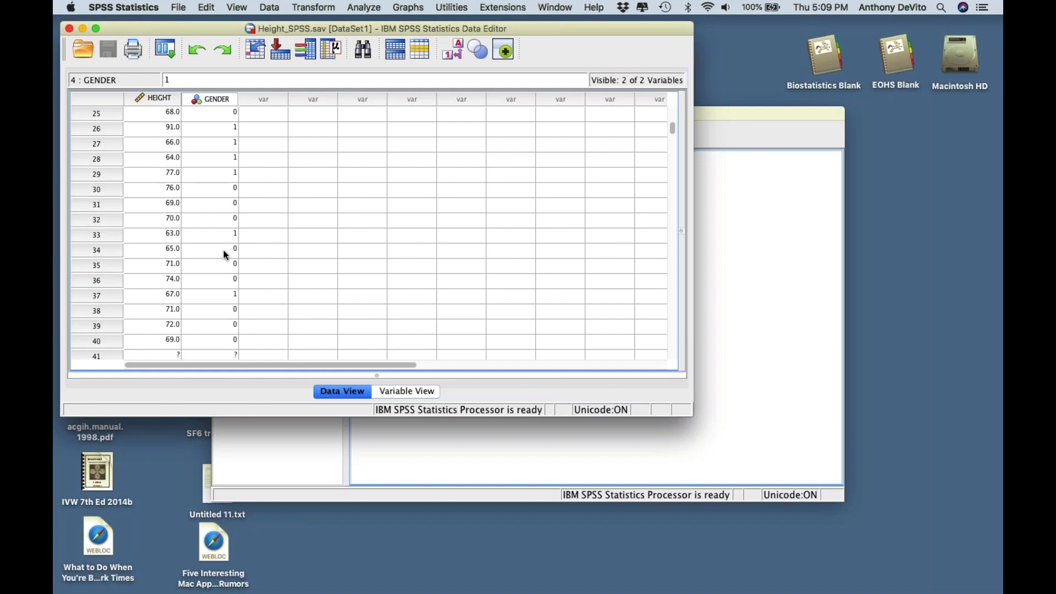
pyautogui.scroll(10, 162, 193)
pyautogui.scroll(-2, 161, 193)
pyautogui.scroll(-20, 162, 193)
pyautogui.scroll(-17, 162, 194)
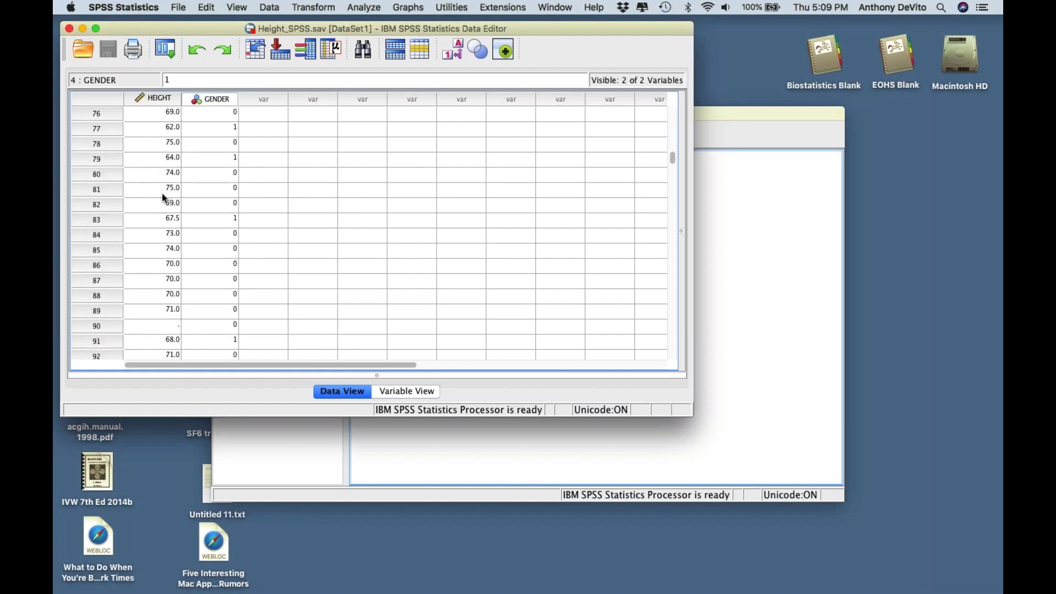
pyautogui.scroll(-16, 163, 194)
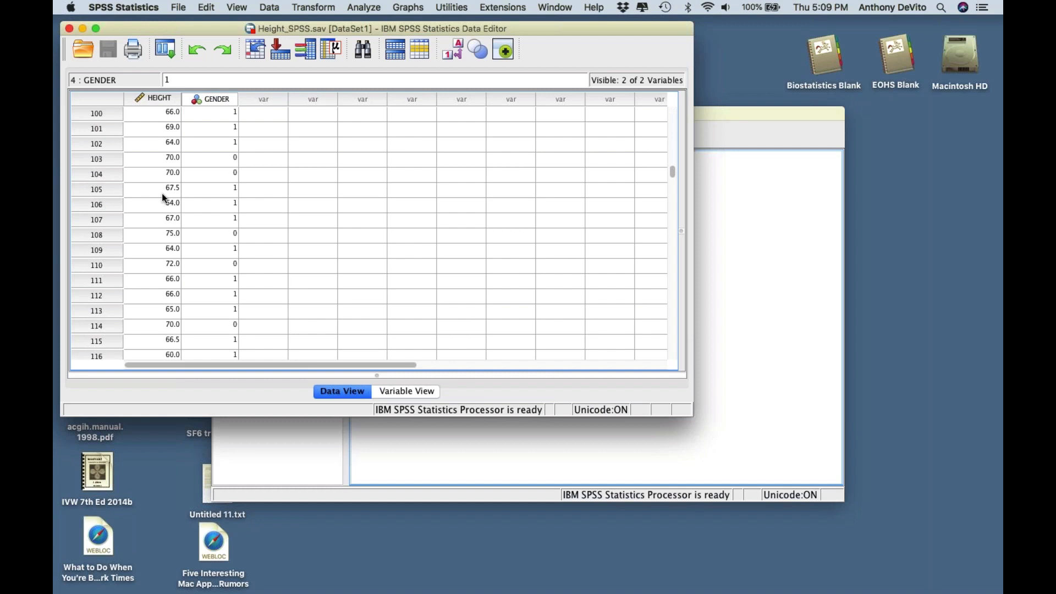
pyautogui.scroll(-20, 164, 280)
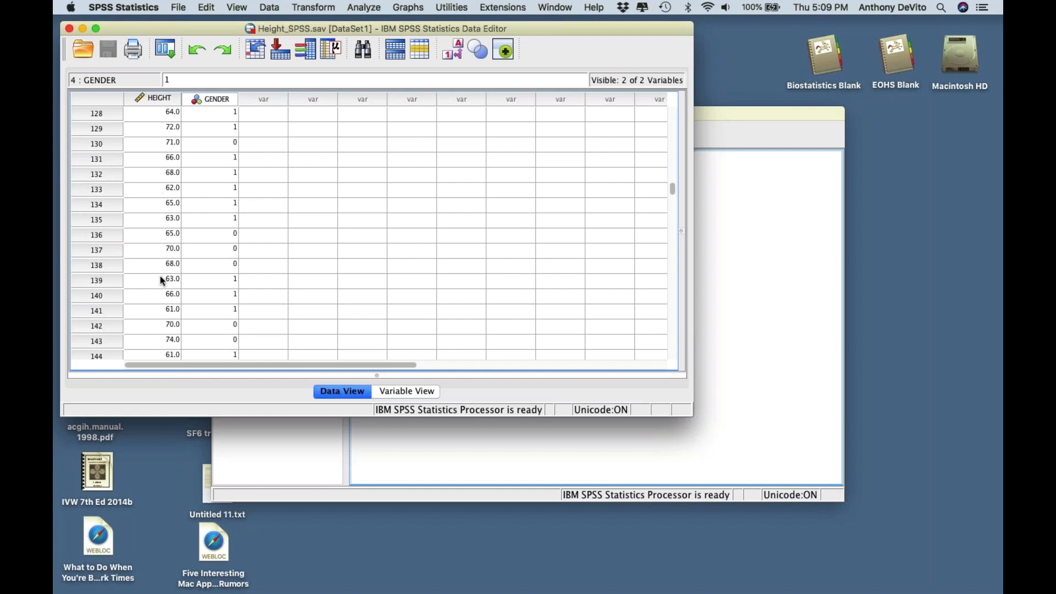
pyautogui.scroll(-20, 164, 281)
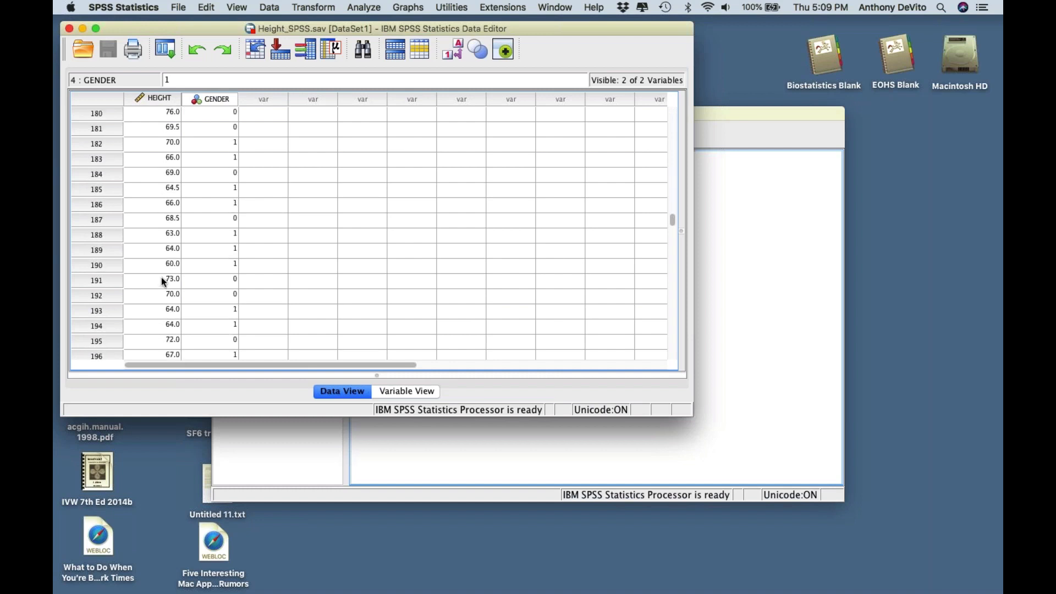
pyautogui.scroll(-5, 160, 277)
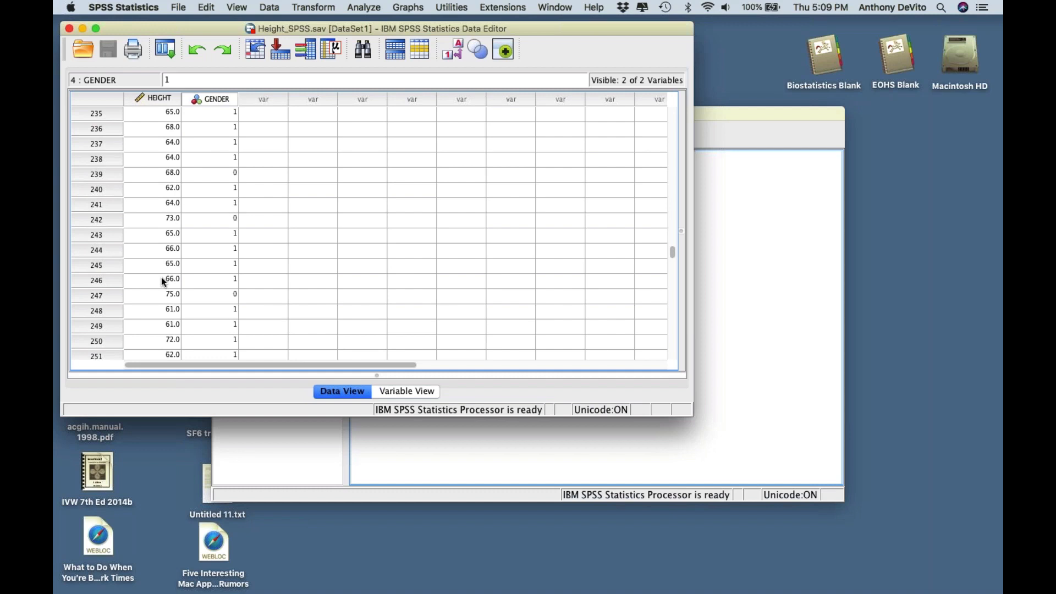
pyautogui.scroll(-3, 211, 226)
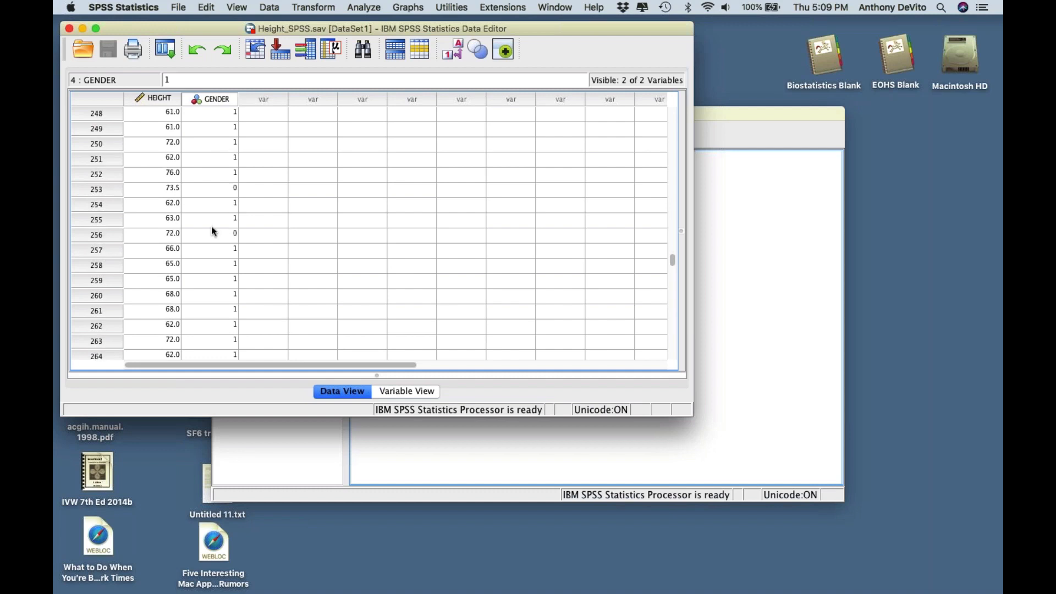
pyautogui.scroll(20, 224, 146)
pyautogui.scroll(20, 224, 144)
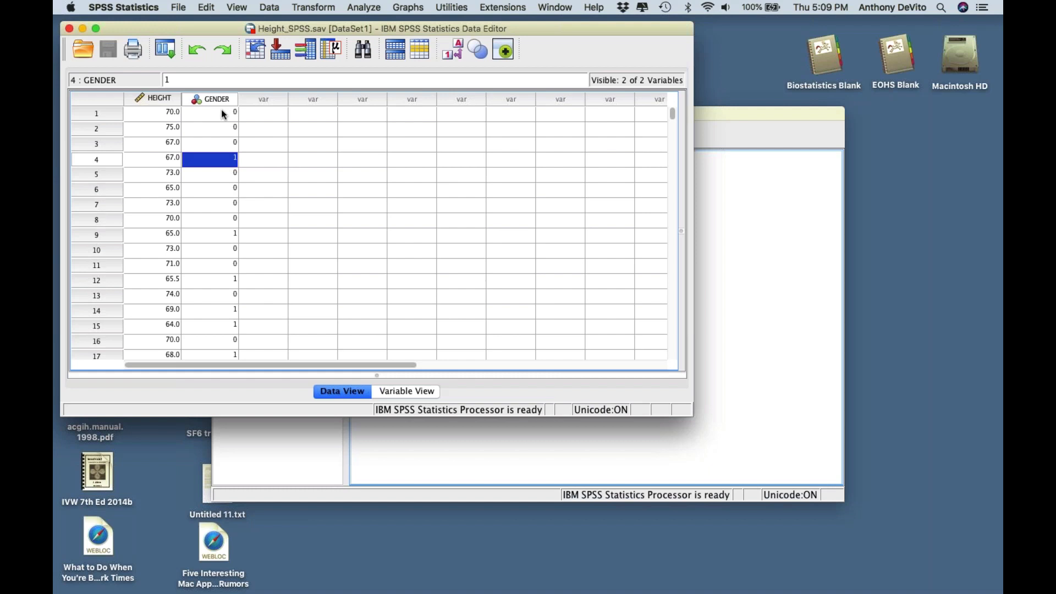
pyautogui.scroll(-2, 235, 169)
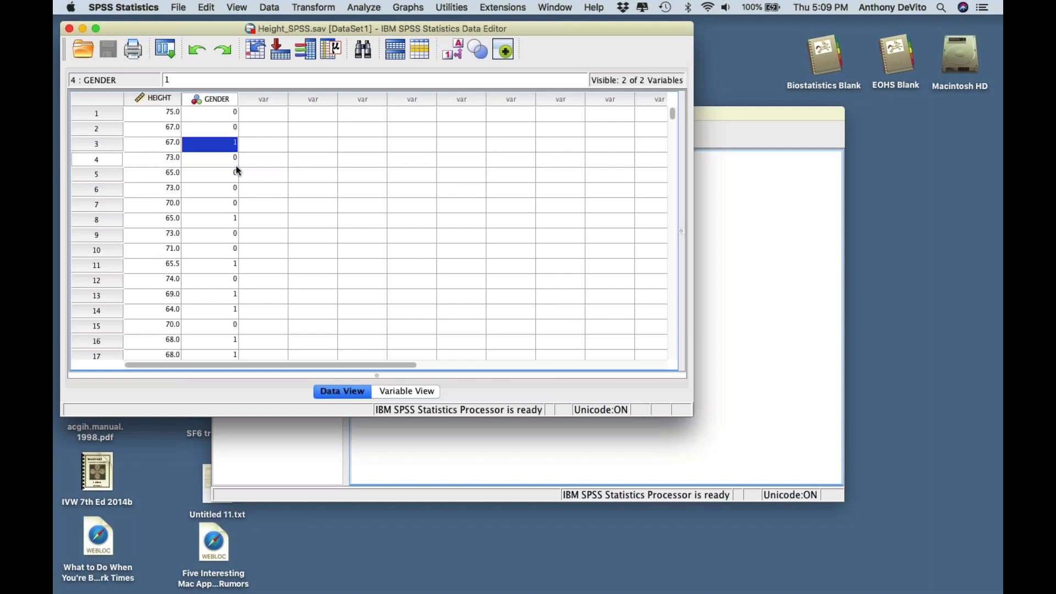
pyautogui.scroll(2, 235, 169)
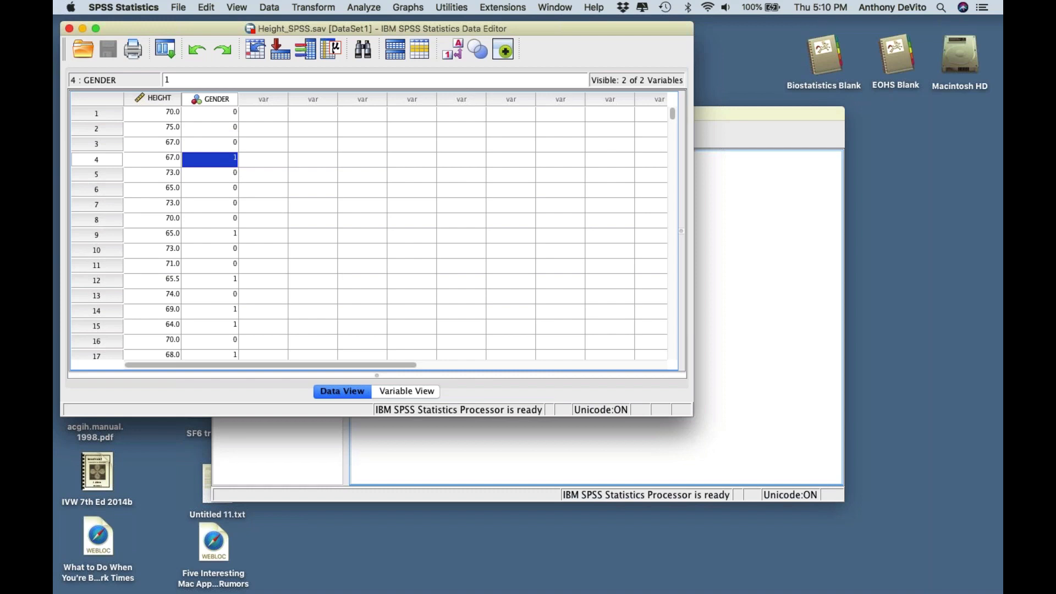
pyautogui.click(156, 100)
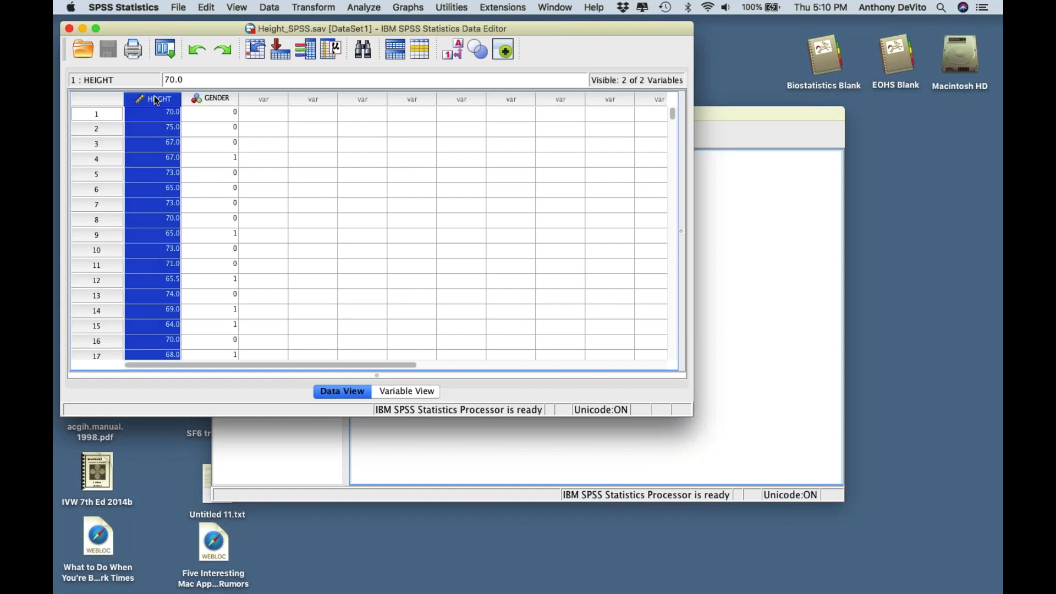
pyautogui.click(95, 129)
pyautogui.click(97, 159)
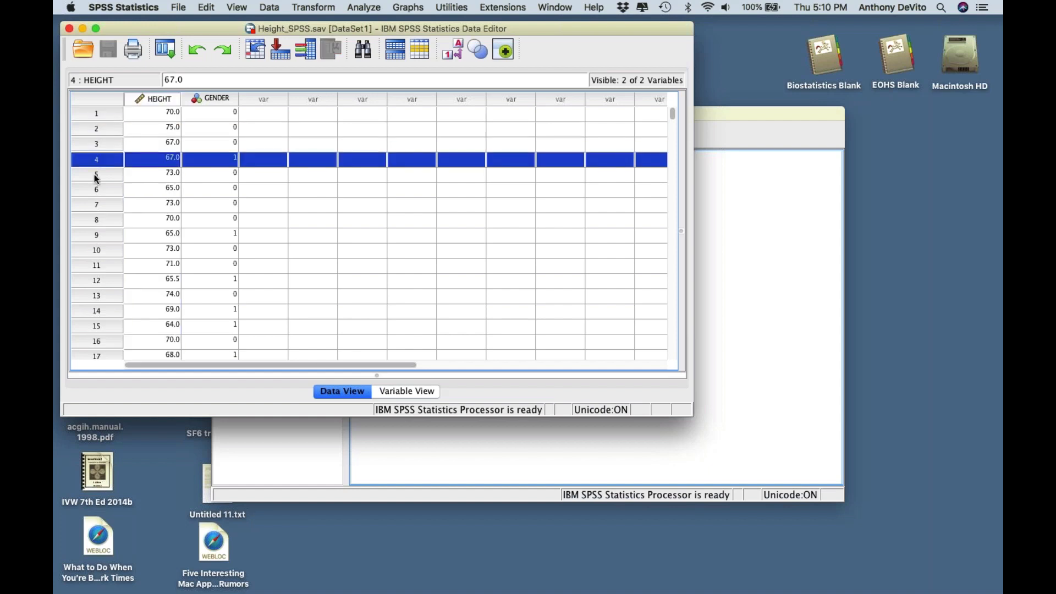
pyautogui.click(95, 174)
pyautogui.click(97, 188)
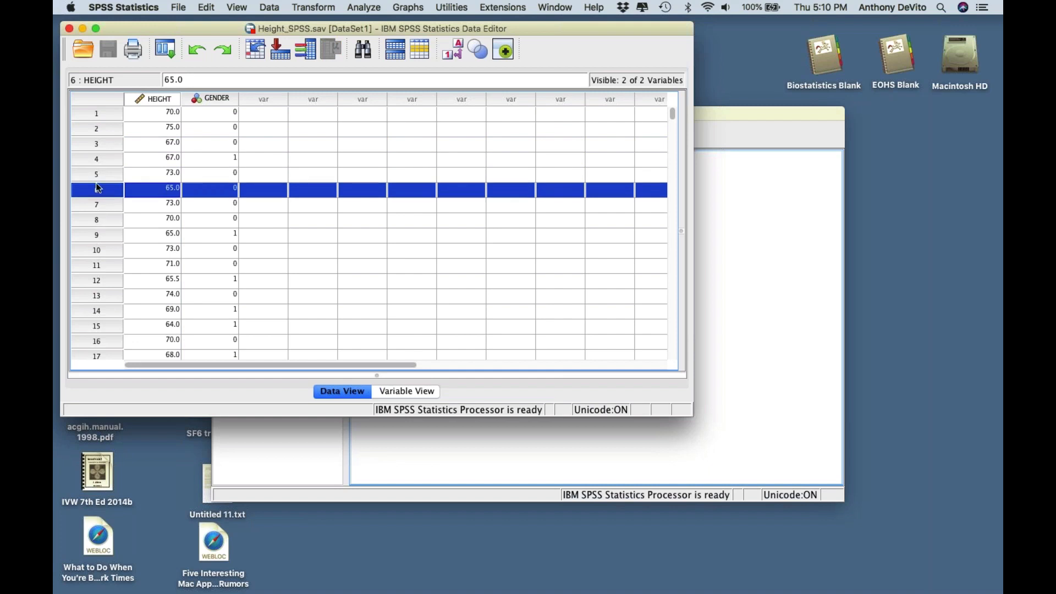
pyautogui.scroll(-15, 104, 212)
pyautogui.hscroll(1, 104, 212)
pyautogui.hscroll(-1, 104, 212)
pyautogui.scroll(-20, 103, 213)
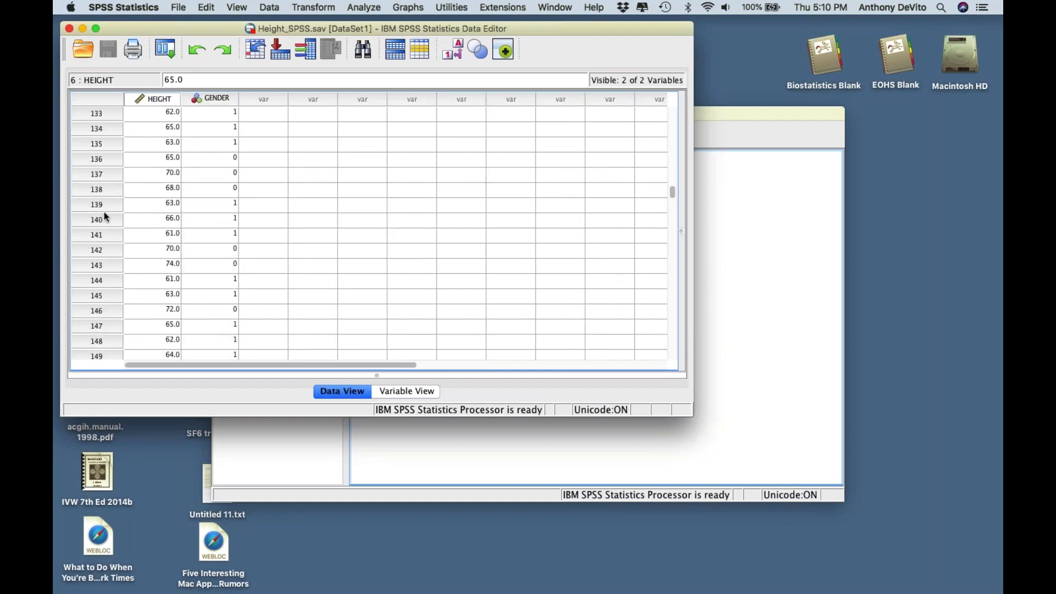
pyautogui.scroll(-20, 104, 212)
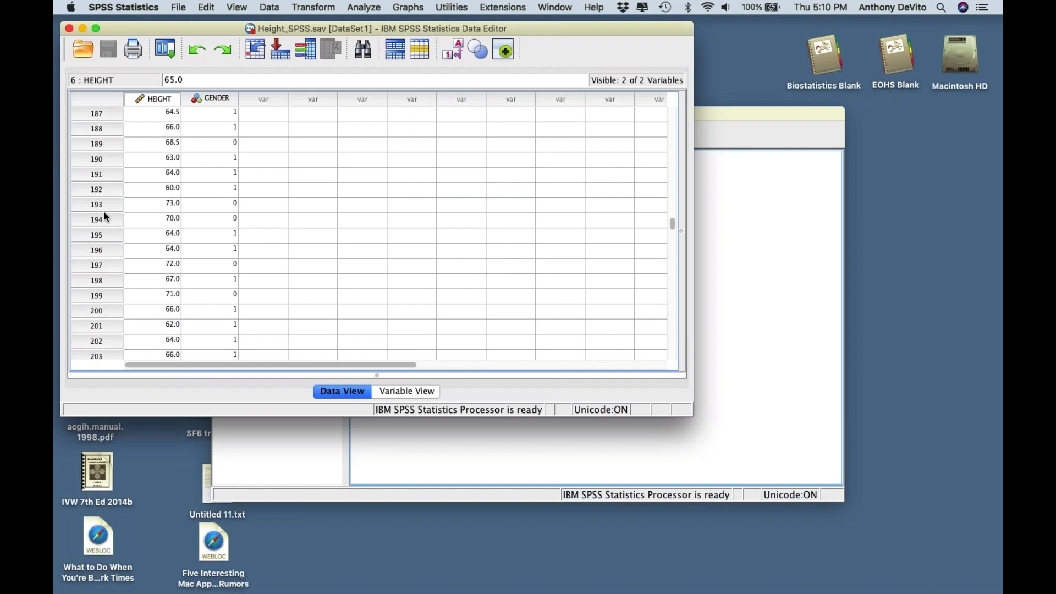
pyautogui.scroll(-20, 103, 213)
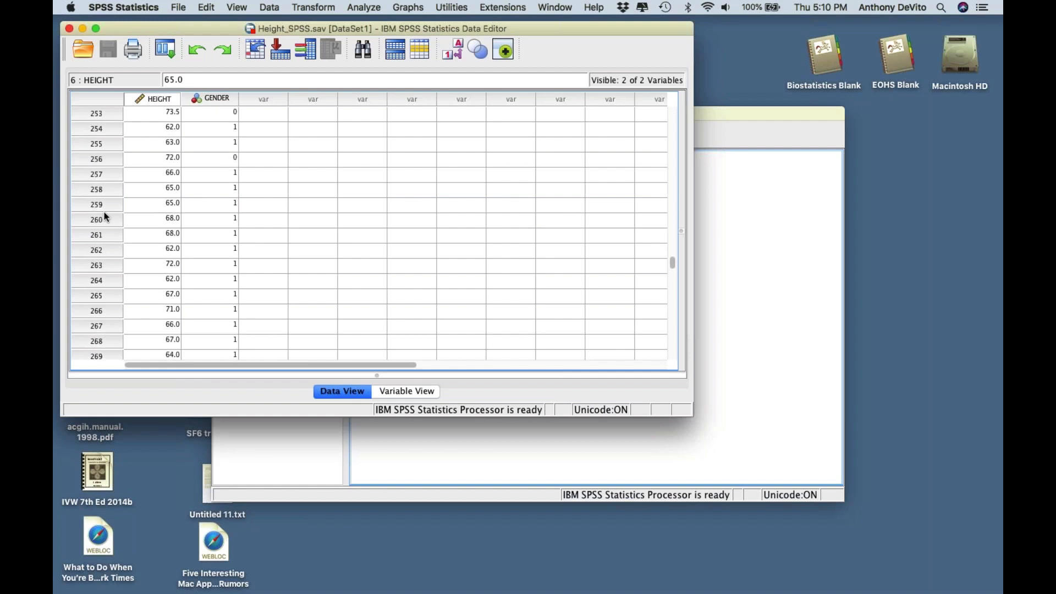
pyautogui.scroll(-20, 106, 216)
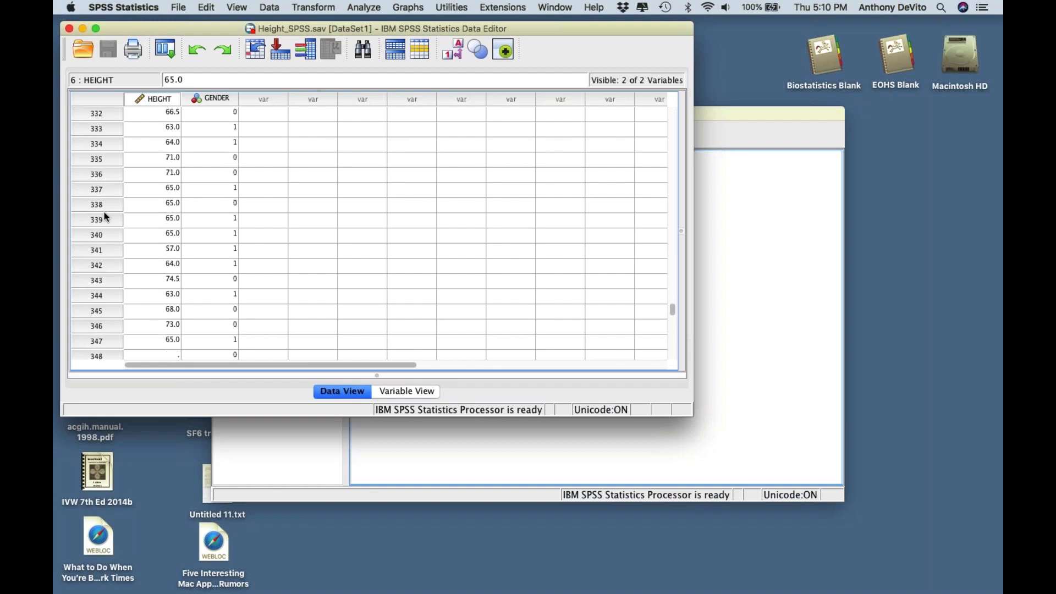
pyautogui.scroll(-2, 106, 216)
pyautogui.scroll(20, 105, 199)
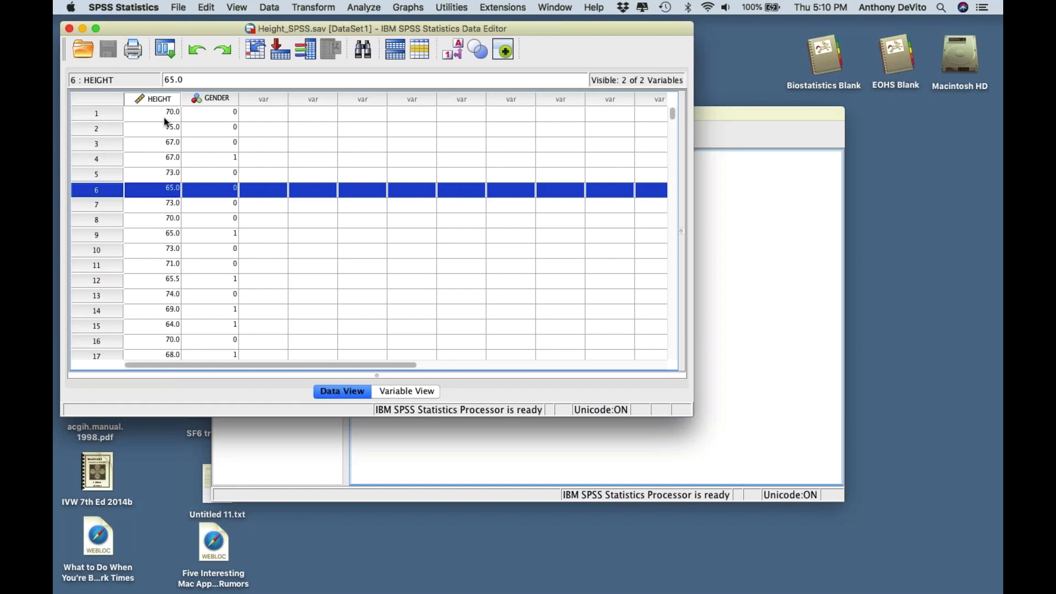
pyautogui.click(223, 114)
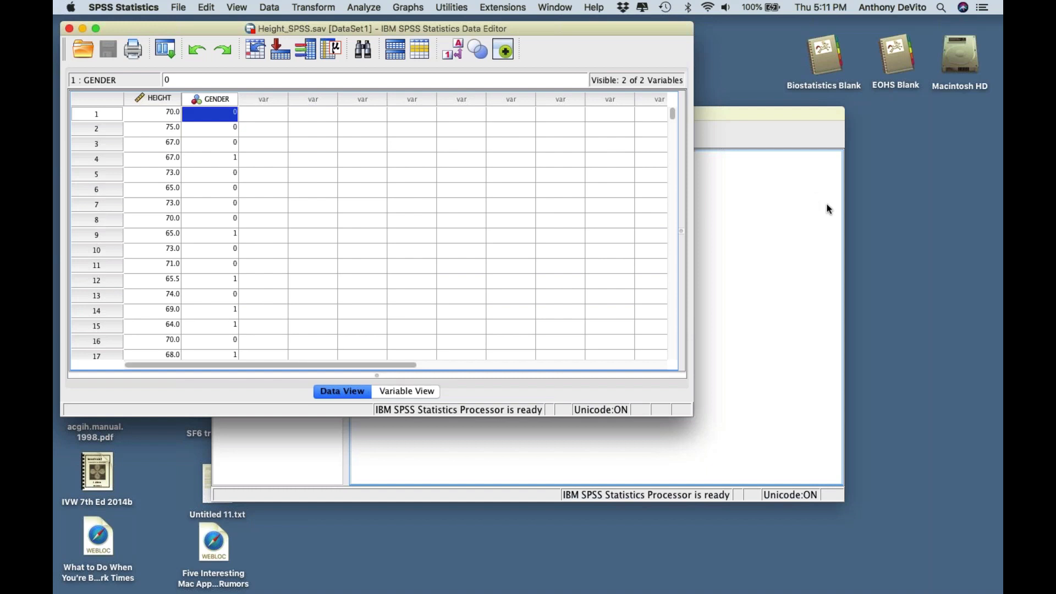
pyautogui.press('alt+super+2')
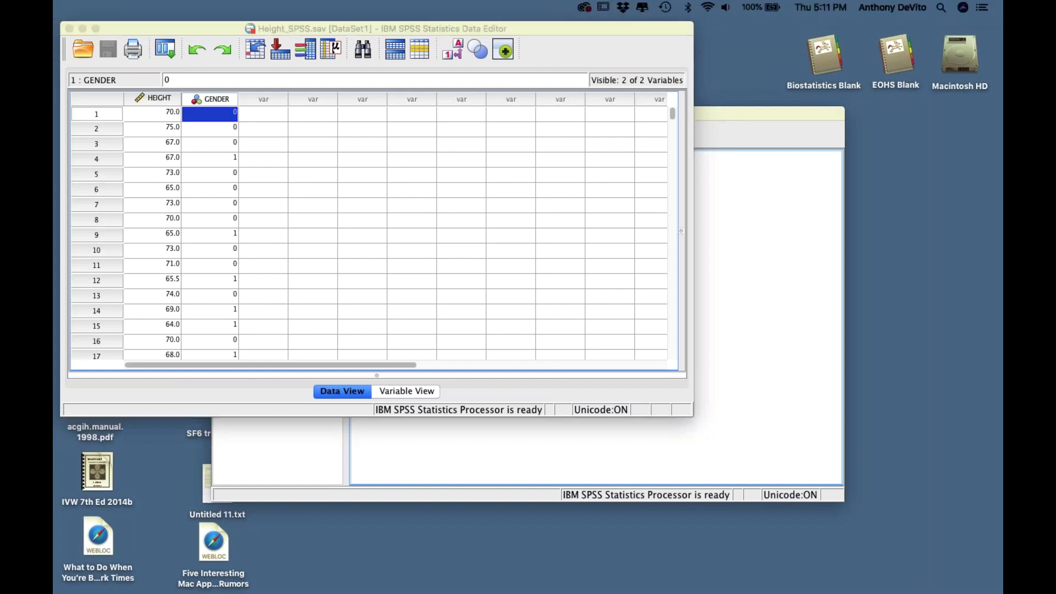
pyautogui.click(400, 390)
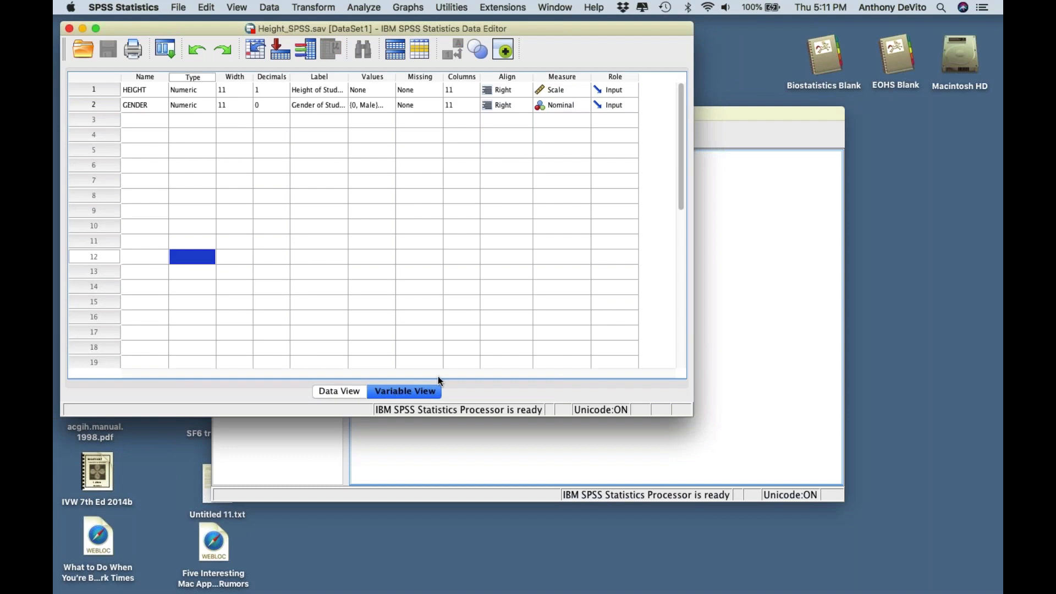
pyautogui.click(138, 93)
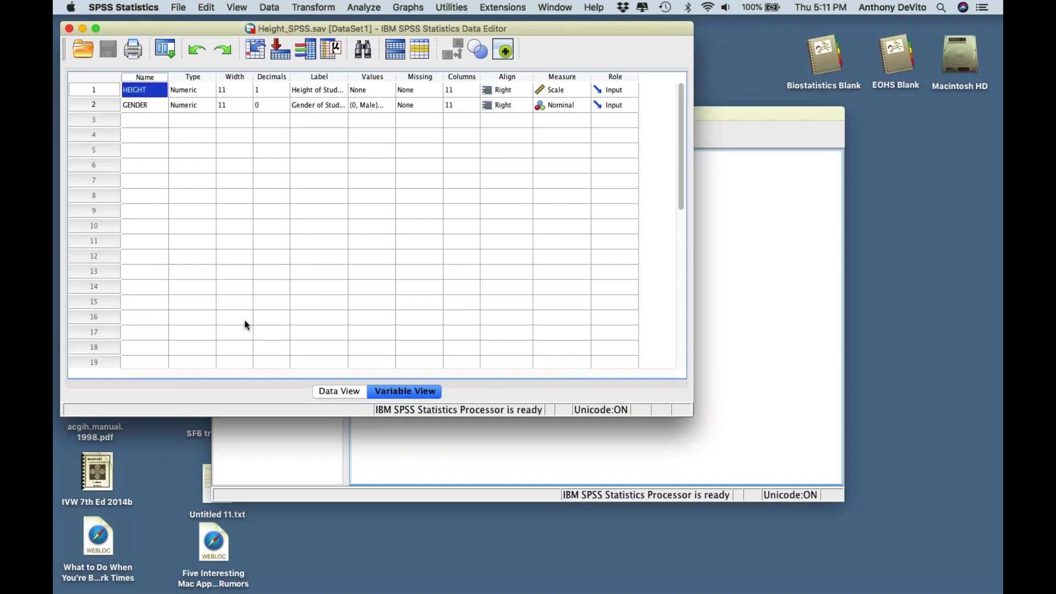
pyautogui.click(342, 391)
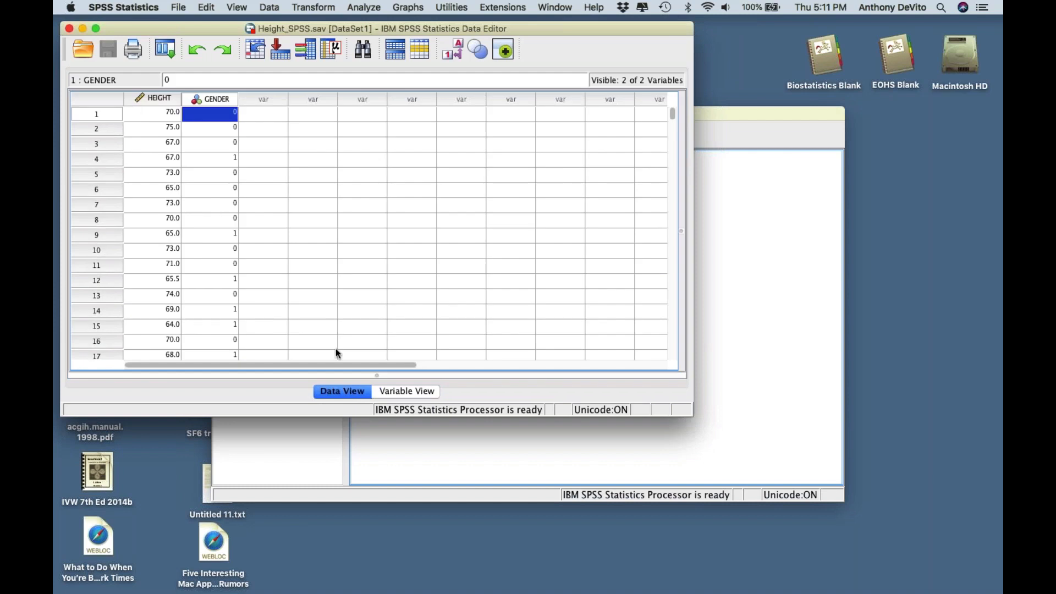
pyautogui.click(406, 391)
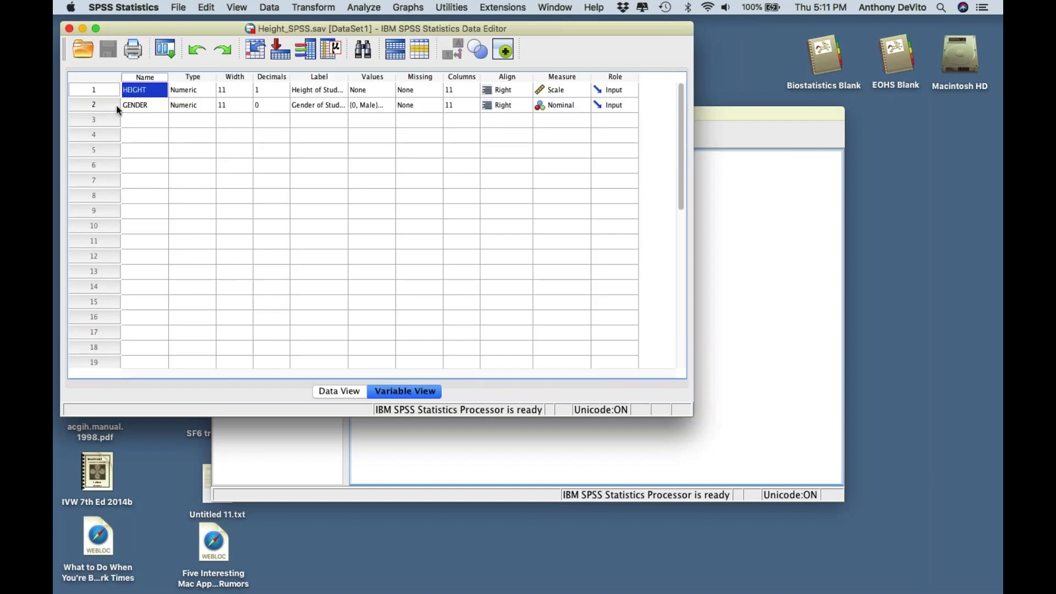
pyautogui.click(167, 157)
pyautogui.click(148, 88)
pyautogui.click(139, 107)
pyautogui.click(140, 91)
pyautogui.click(141, 107)
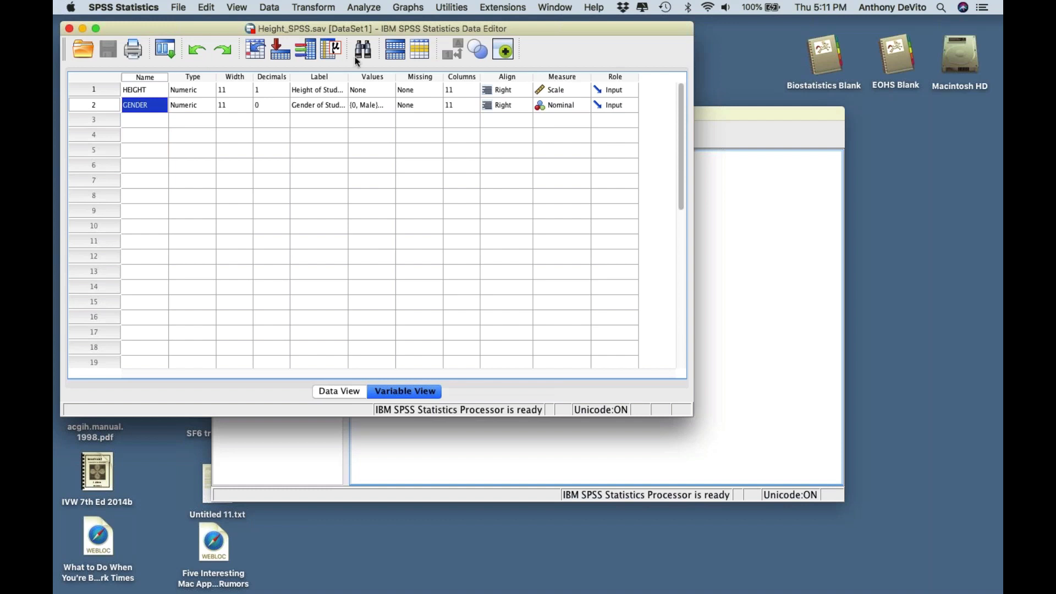
# - Widen the Label column so the Height of Student and Gender of Student labels fit
pyautogui.moveTo(348, 75); pyautogui.dragTo(405, 70)
pyautogui.click(375, 152)
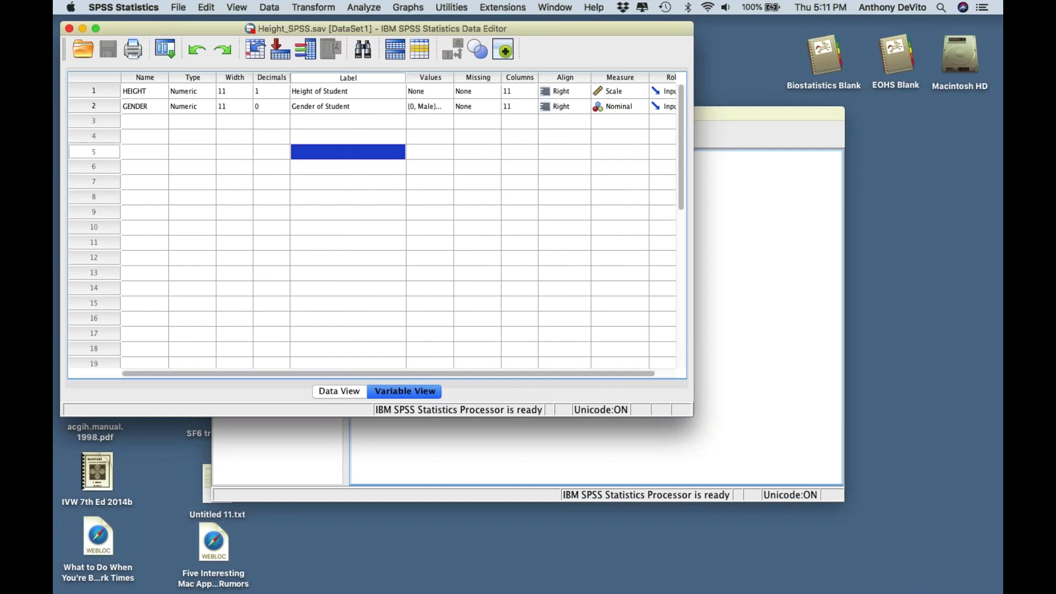
pyautogui.click(139, 92)
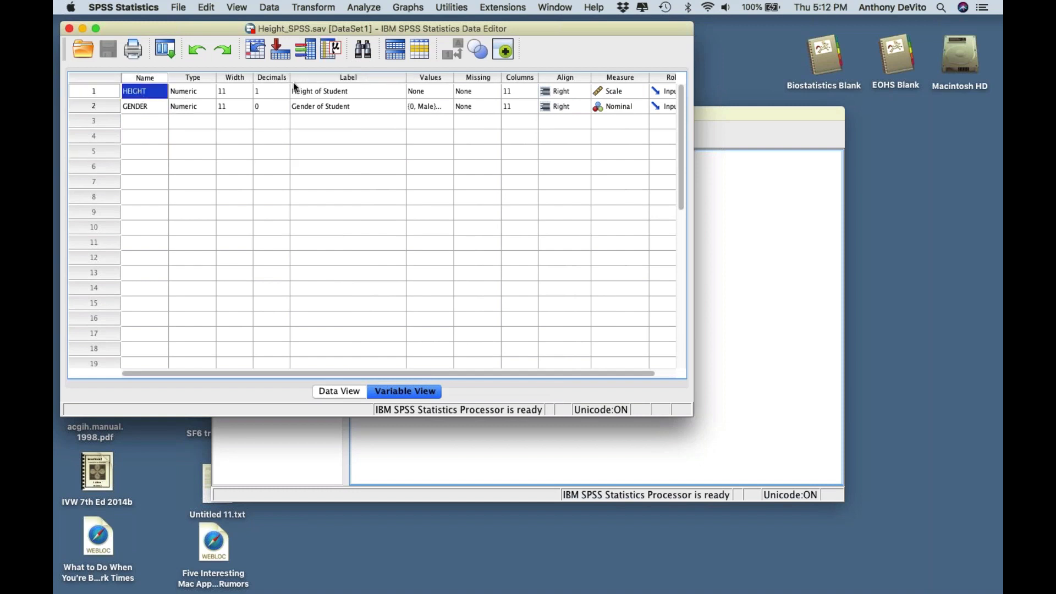
pyautogui.click(357, 93)
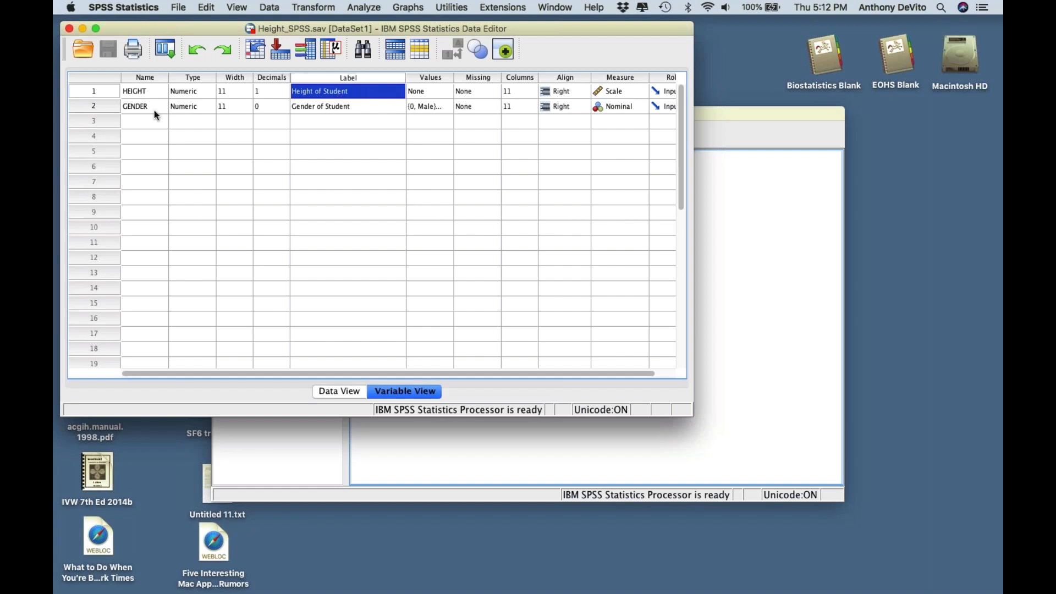
pyautogui.click(333, 104)
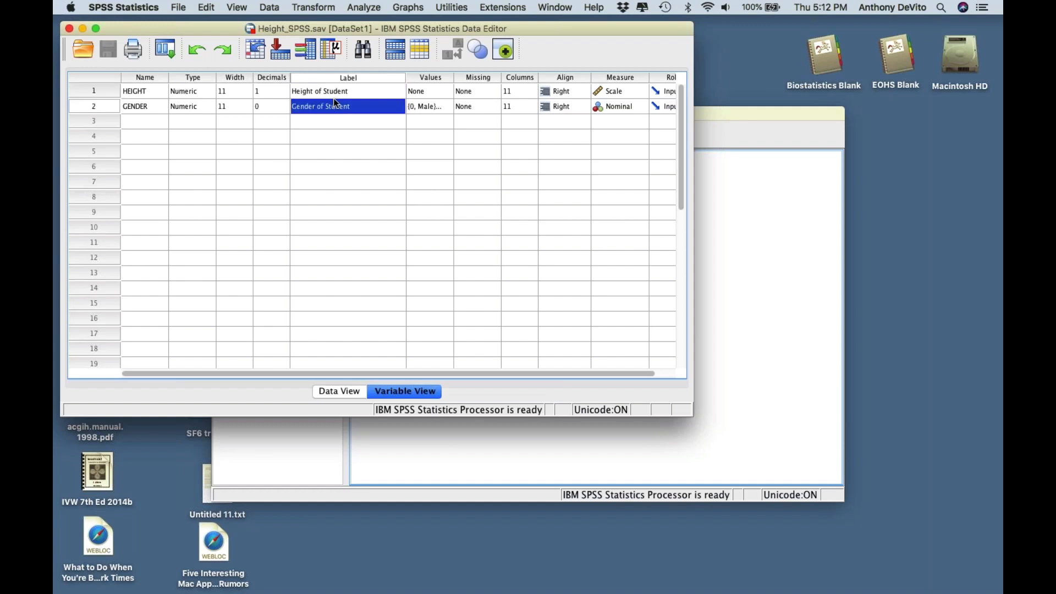
pyautogui.click(353, 88)
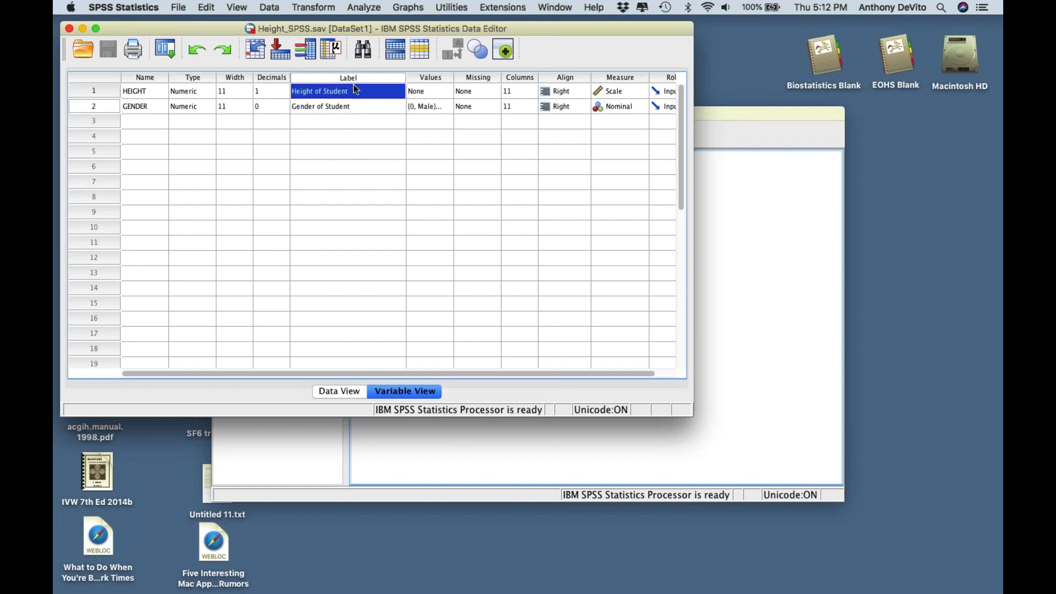
pyautogui.click(356, 105)
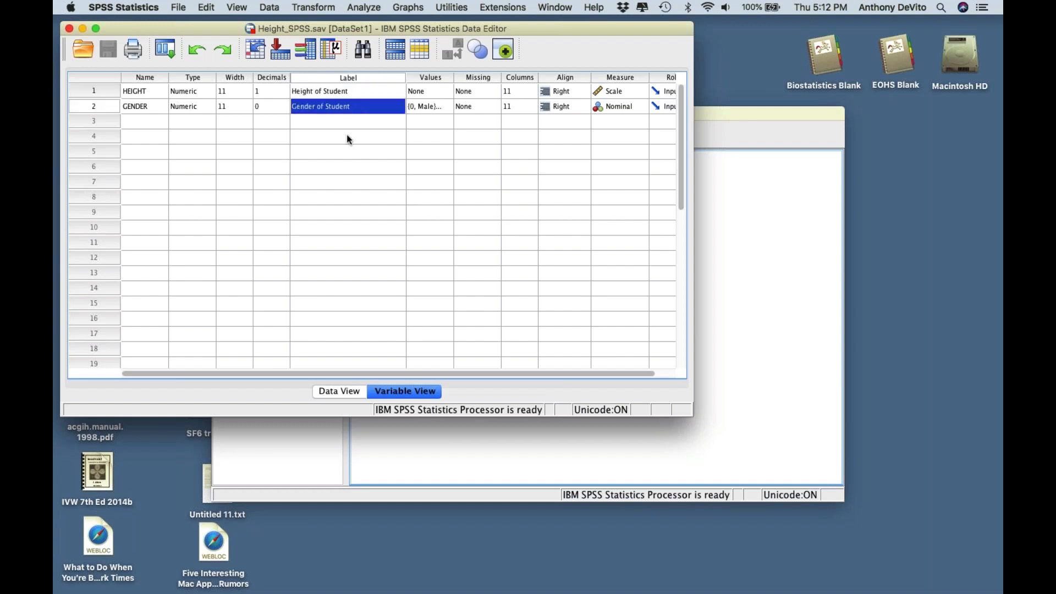
pyautogui.click(340, 90)
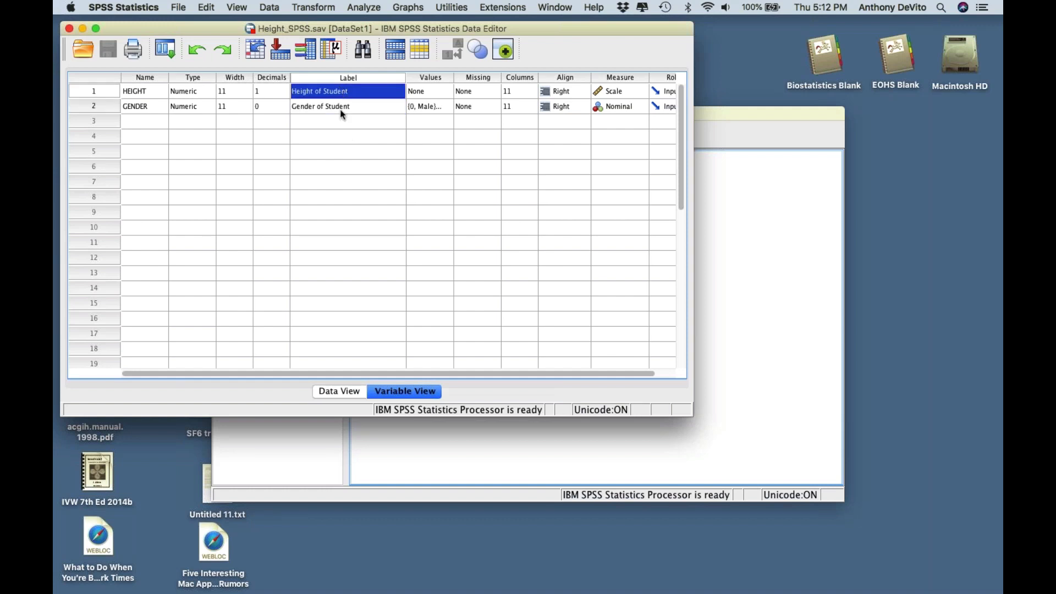
pyautogui.click(341, 108)
# - Append 's' to both labels, making them 'Height of Students' and 'Gender of Students'
pyautogui.doubleClick(352, 91)
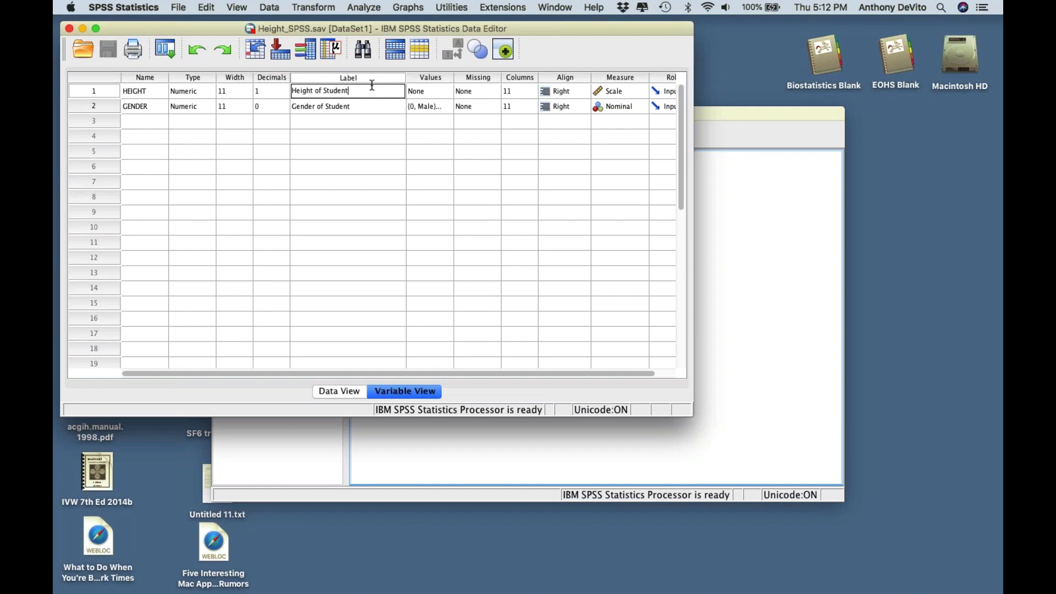
pyautogui.write('s')
pyautogui.click(367, 107)
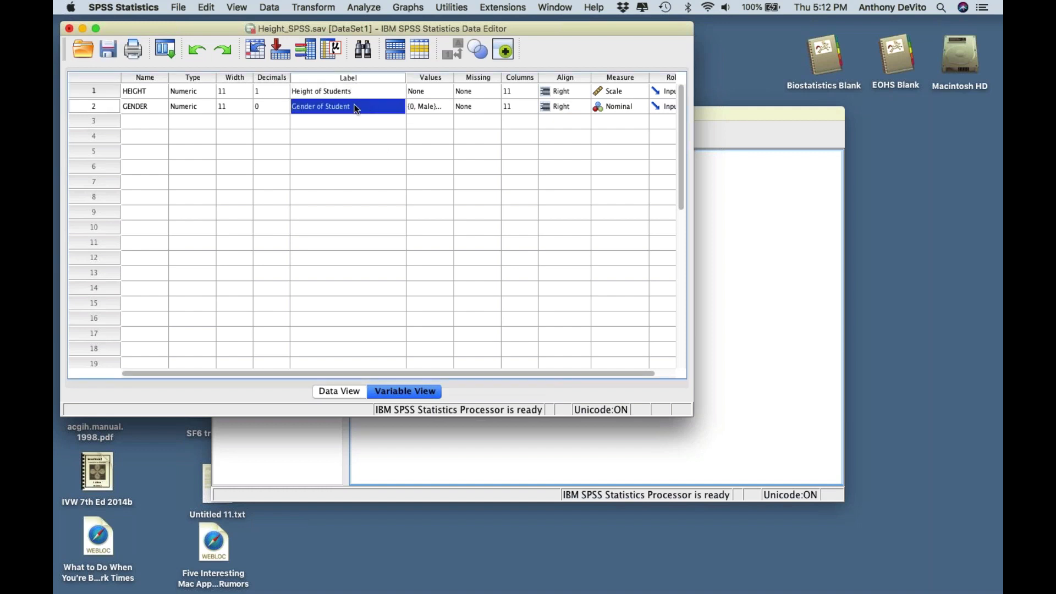
pyautogui.click(356, 108)
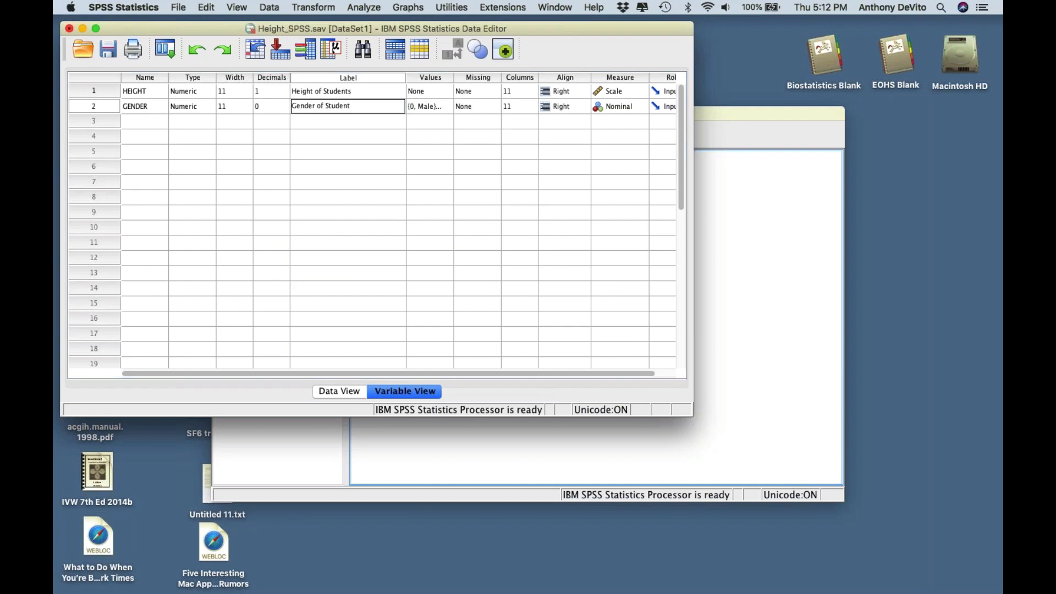
pyautogui.write('s')
pyautogui.click(348, 152)
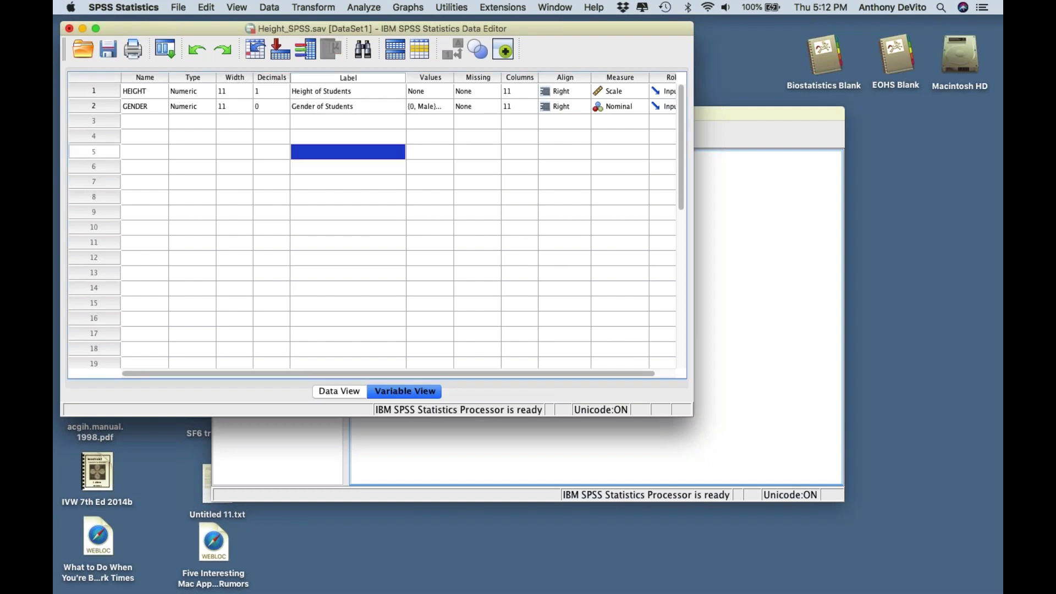
pyautogui.click(276, 136)
pyautogui.click(200, 79)
pyautogui.click(245, 121)
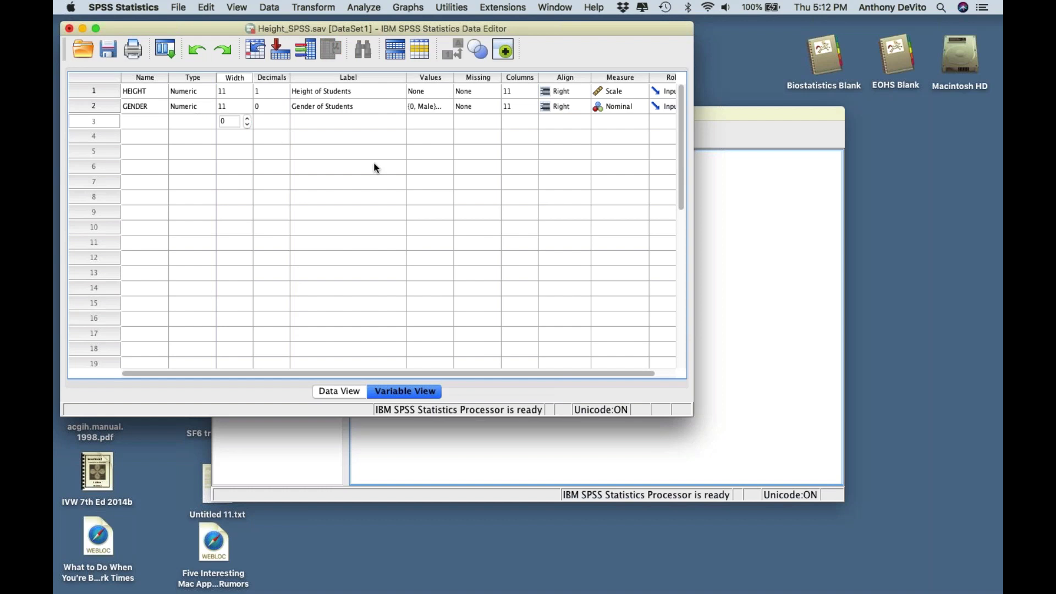
pyautogui.hscroll(2, 373, 168)
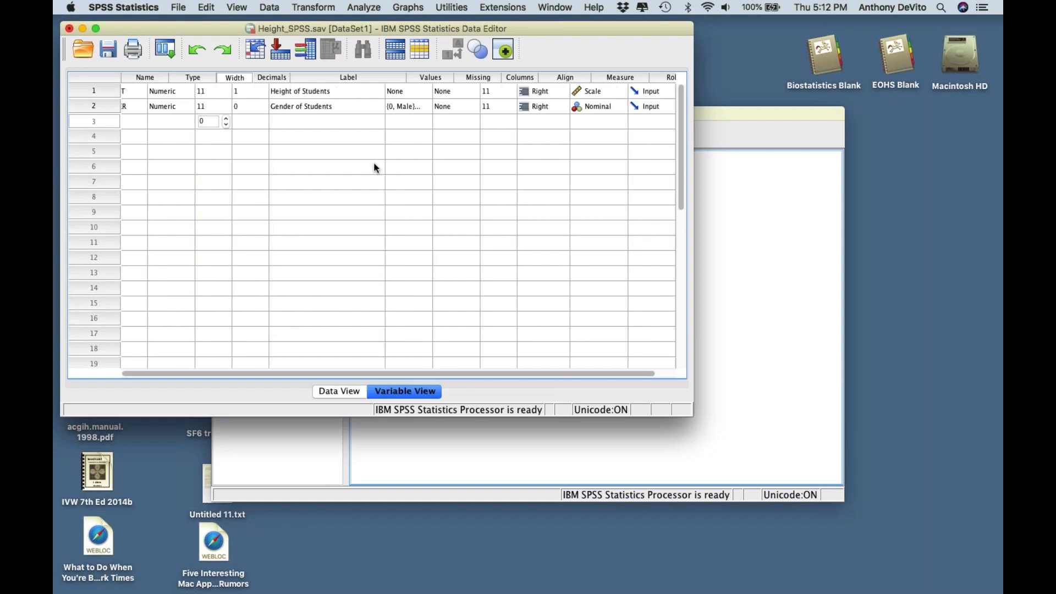
pyautogui.hscroll(2, 374, 168)
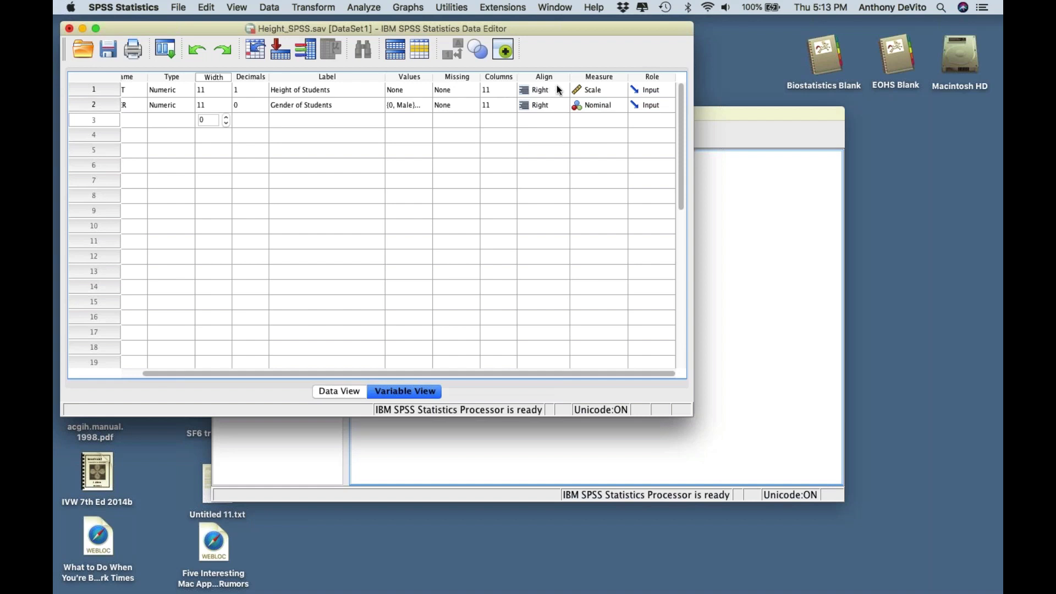
pyautogui.click(605, 92)
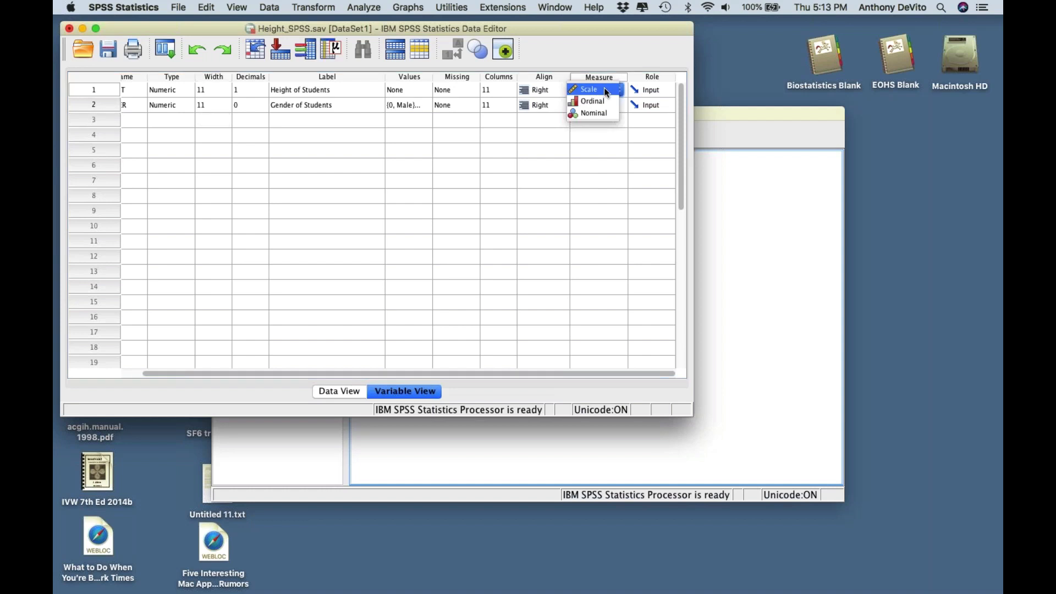
pyautogui.click(604, 88)
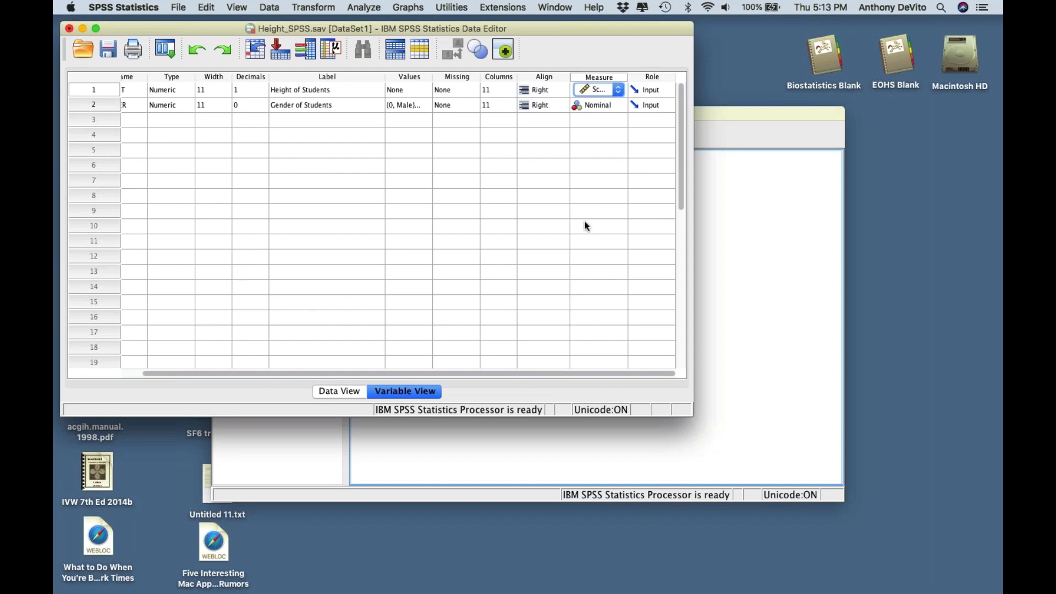
pyautogui.hscroll(-2, 563, 220)
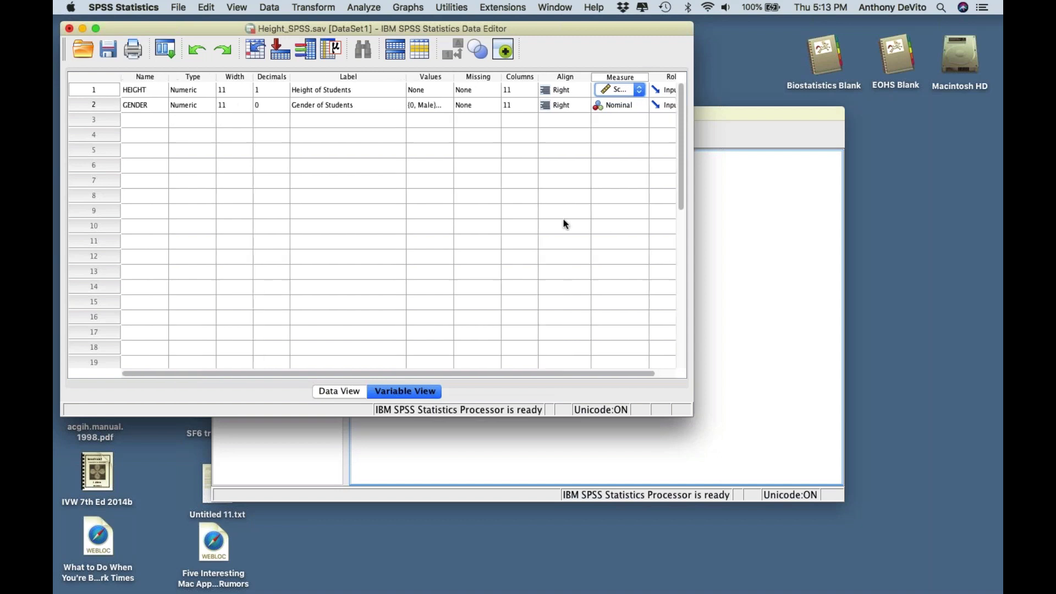
pyautogui.click(93, 105)
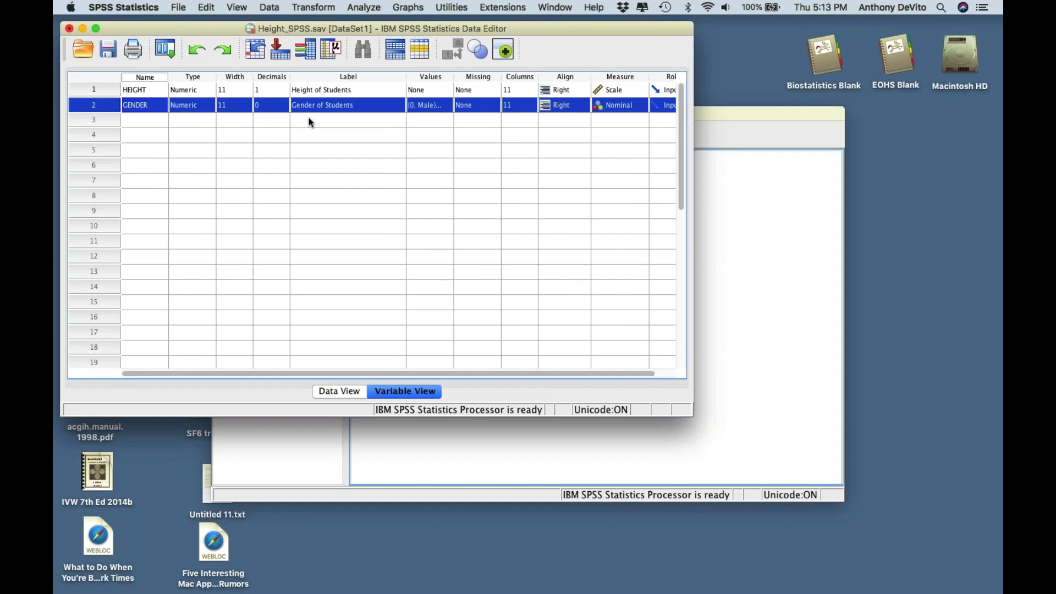
pyautogui.hscroll(2, 309, 121)
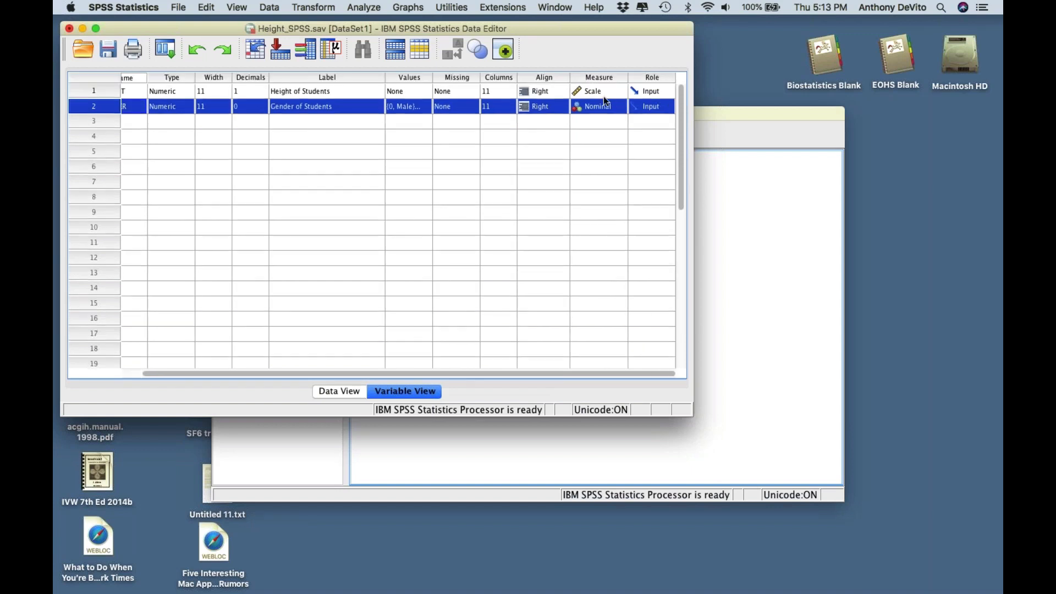
pyautogui.click(614, 107)
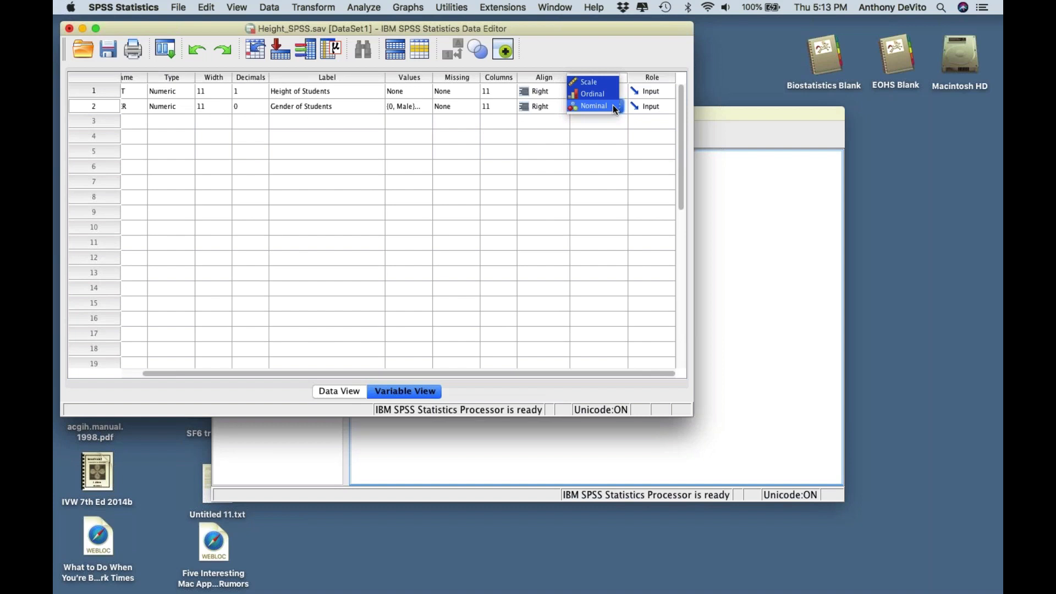
pyautogui.click(615, 107)
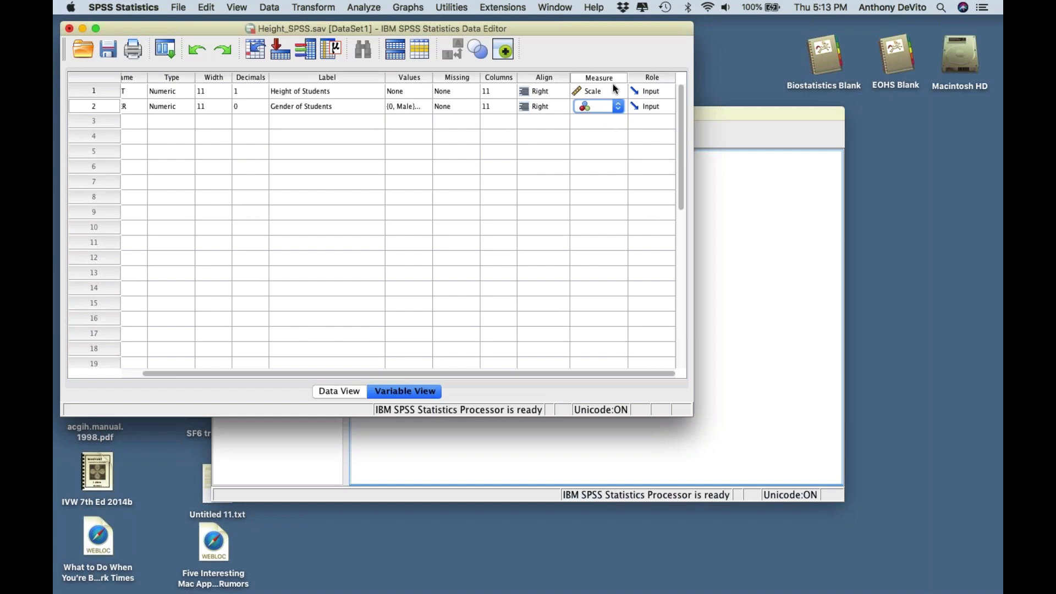
pyautogui.click(618, 106)
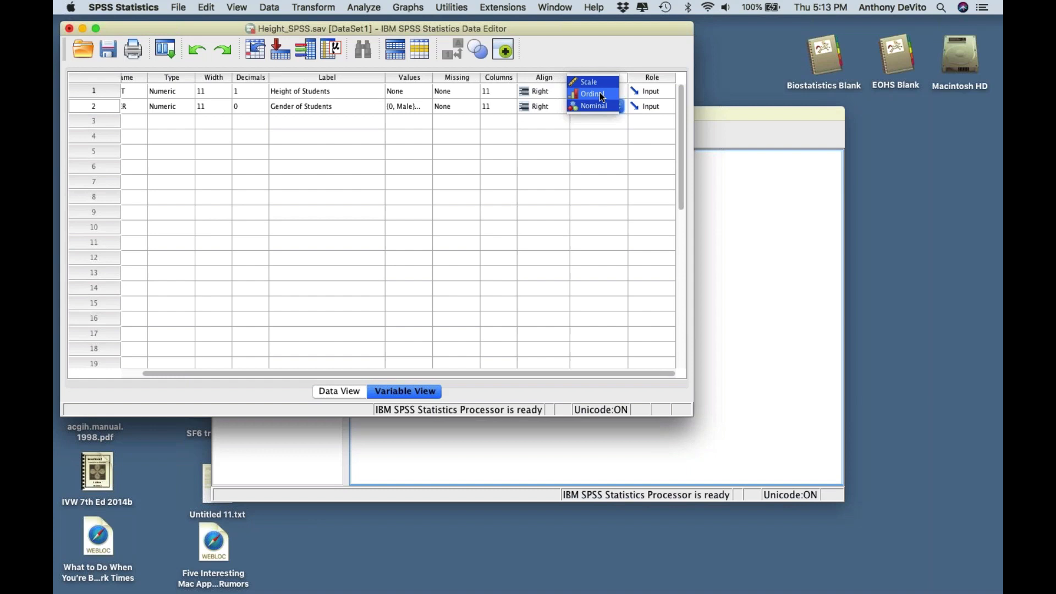
pyautogui.click(601, 106)
pyautogui.click(599, 152)
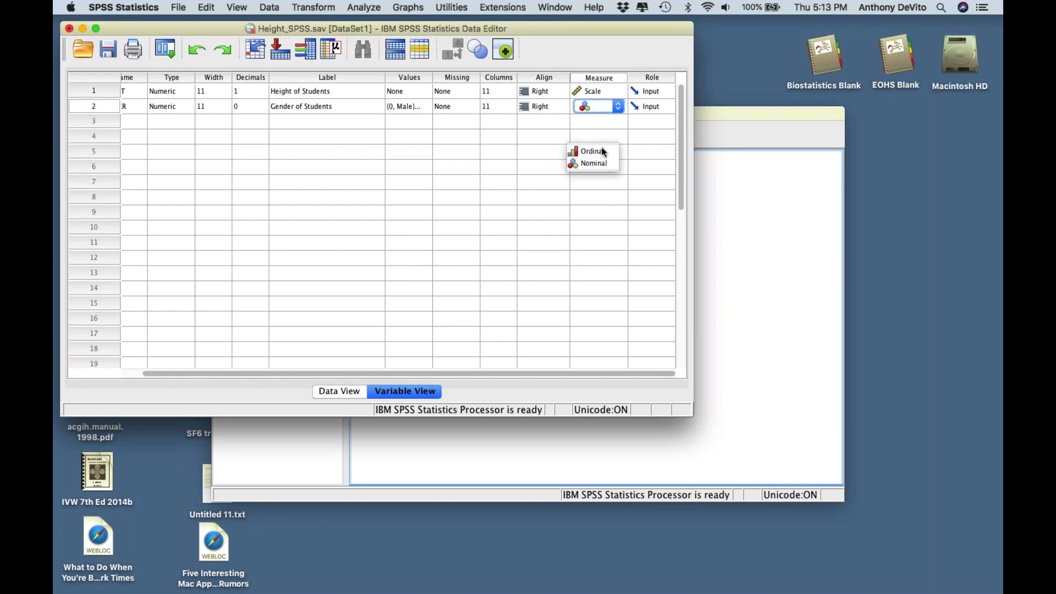
pyautogui.hscroll(-2, 495, 173)
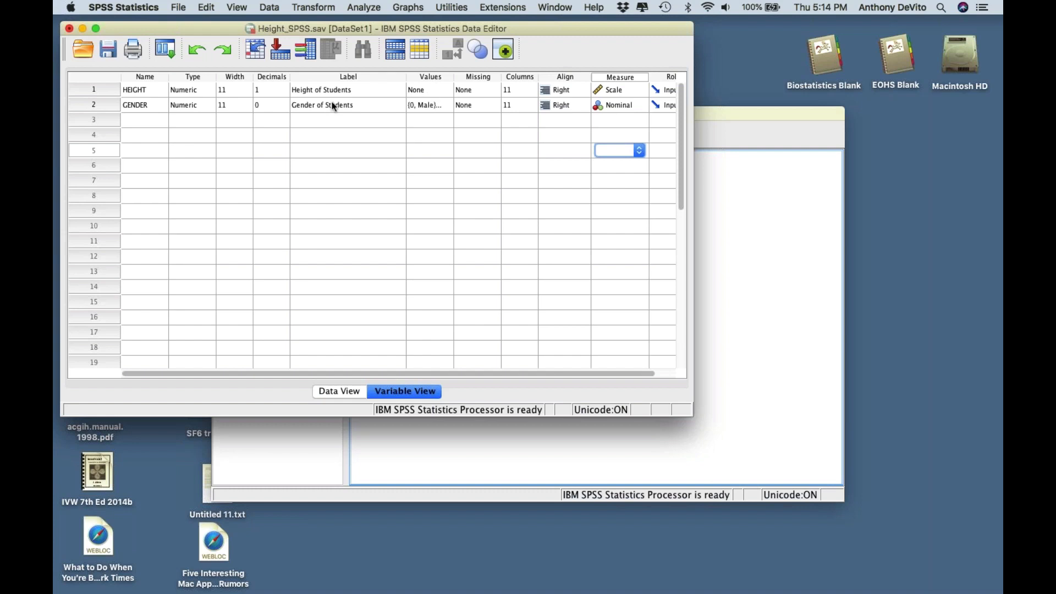
# - Check GENDER's value labels and close them without changes
pyautogui.click(439, 103)
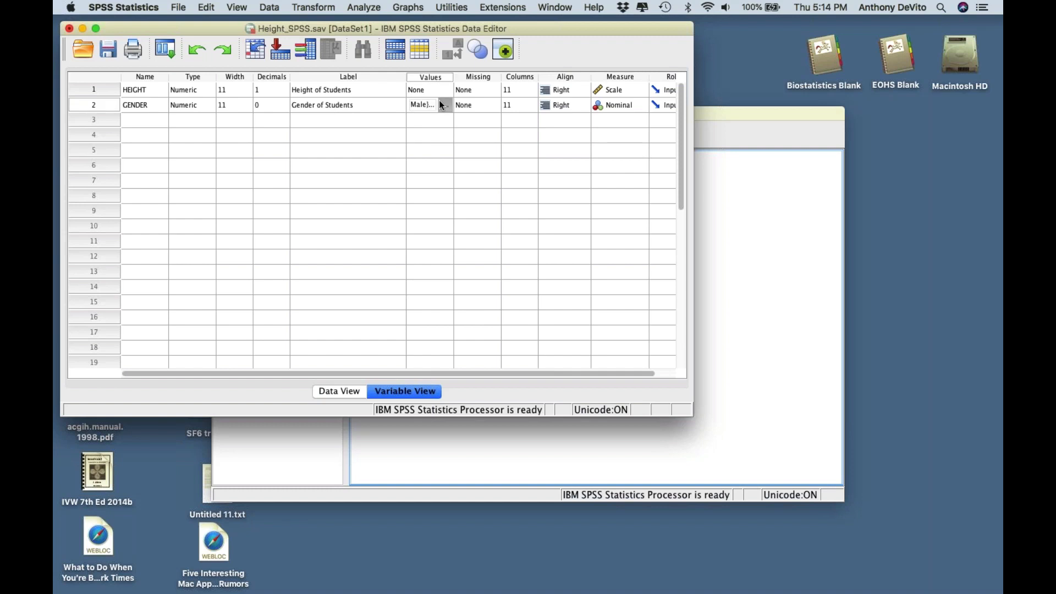
pyautogui.click(443, 104)
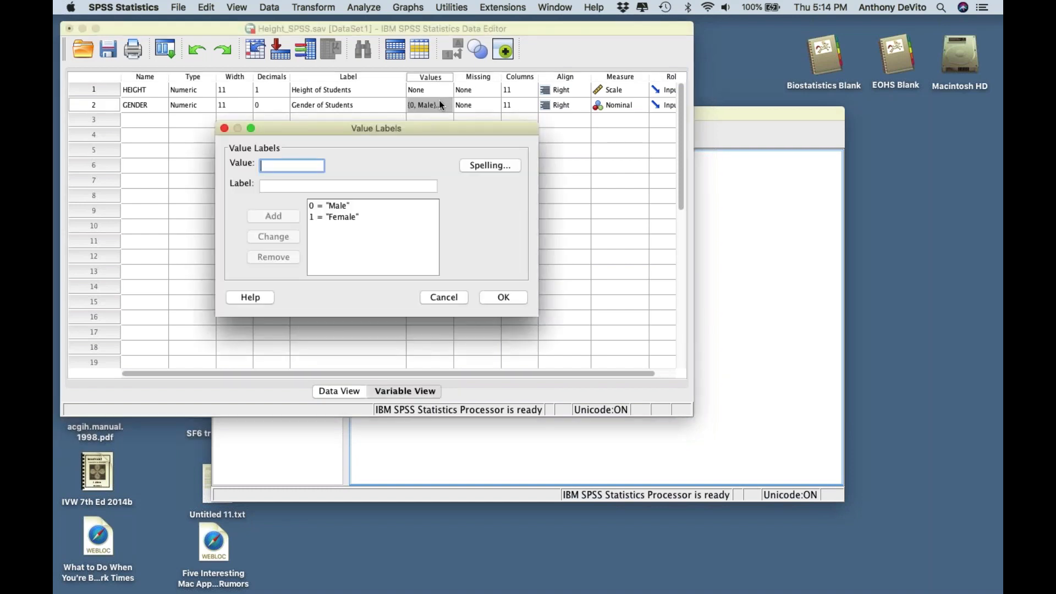
pyautogui.click(445, 298)
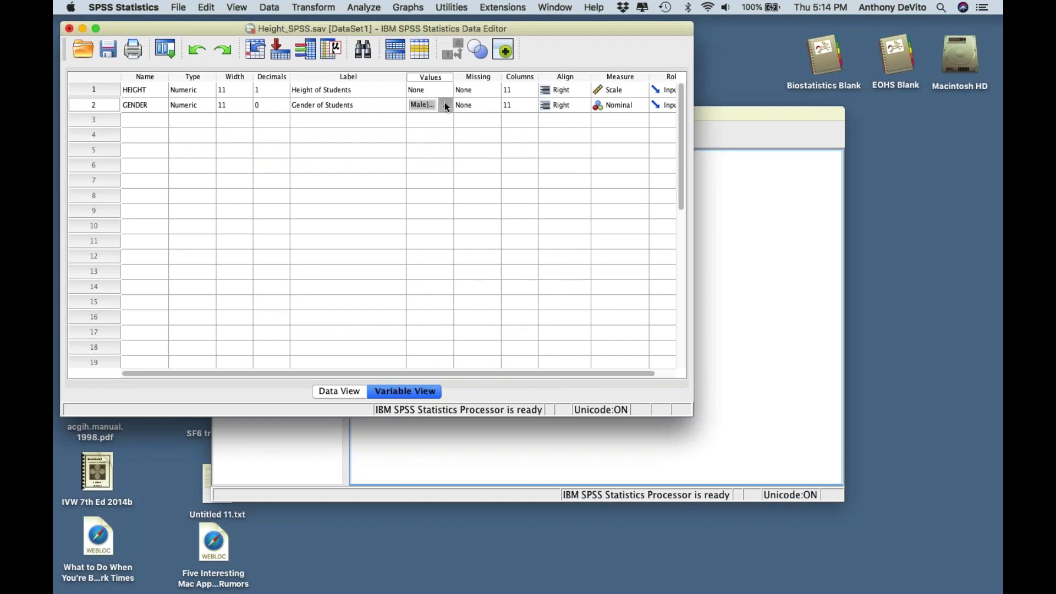
# - Add 3 = 'Other' to GENDER's value labels, remove it again, confirm, and switch to Data View
pyautogui.click(445, 104)
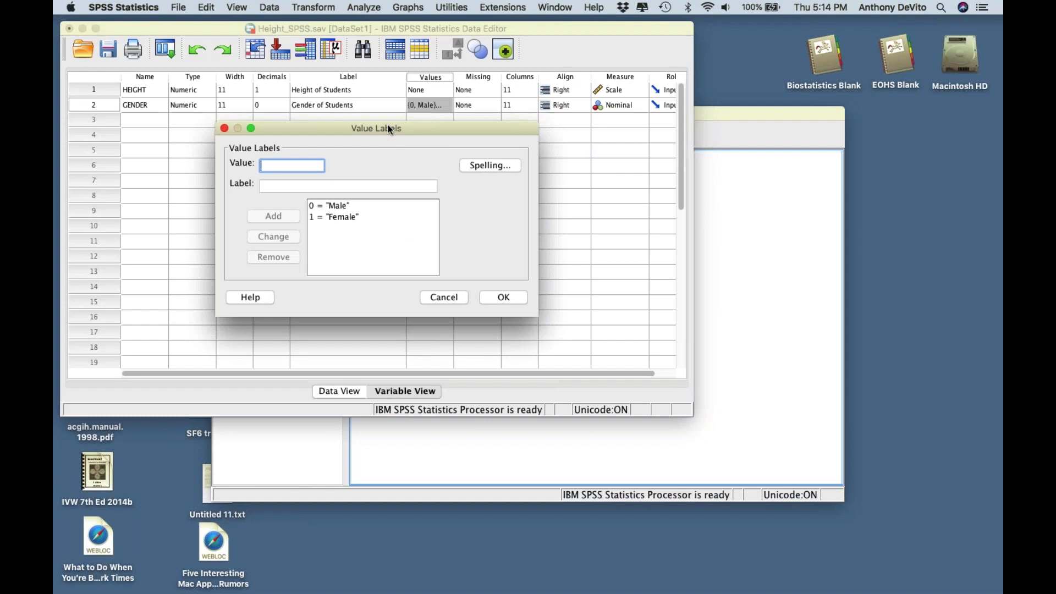
pyautogui.click(311, 207)
pyautogui.write('0th')
pyautogui.press('BackSpace')
pyautogui.press('BackSpace')
pyautogui.press('BackSpace')
pyautogui.write('3')
pyautogui.press('Tab')
pyautogui.write('O')
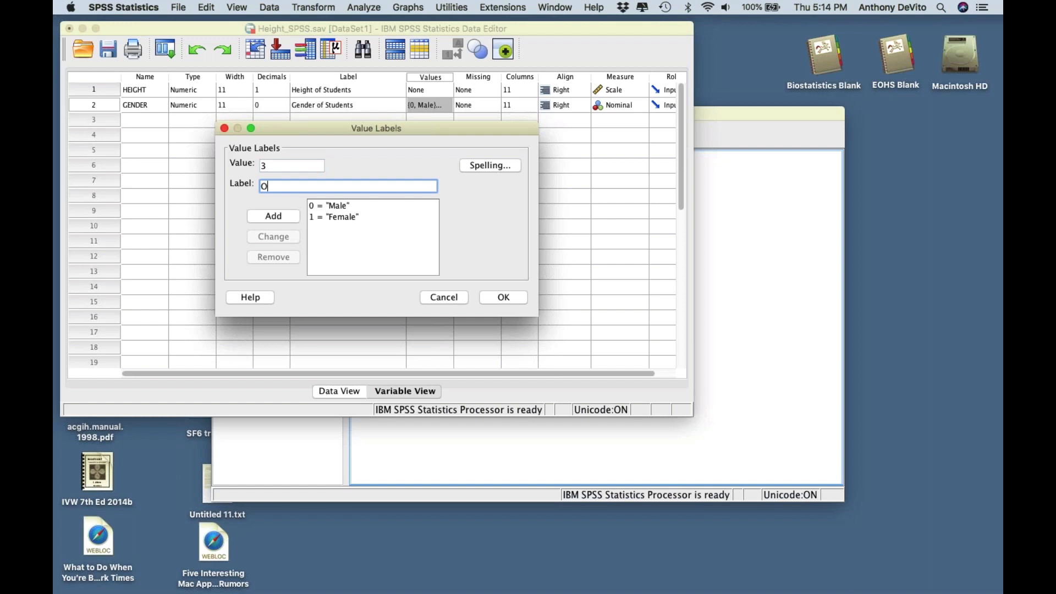
pyautogui.write('ther')
pyautogui.press('Return')
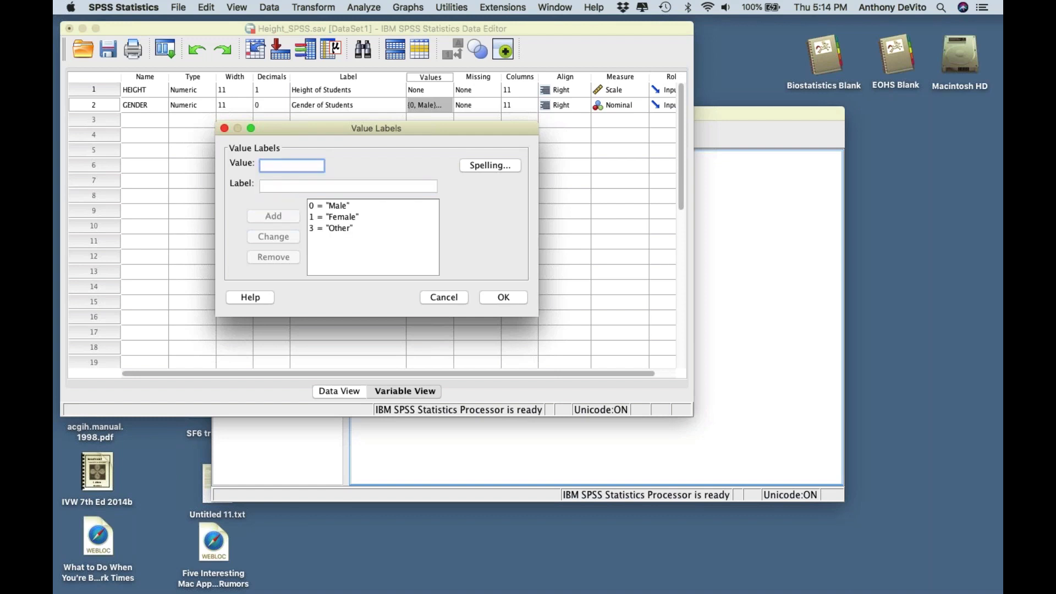
pyautogui.click(322, 225)
pyautogui.click(277, 254)
pyautogui.click(500, 298)
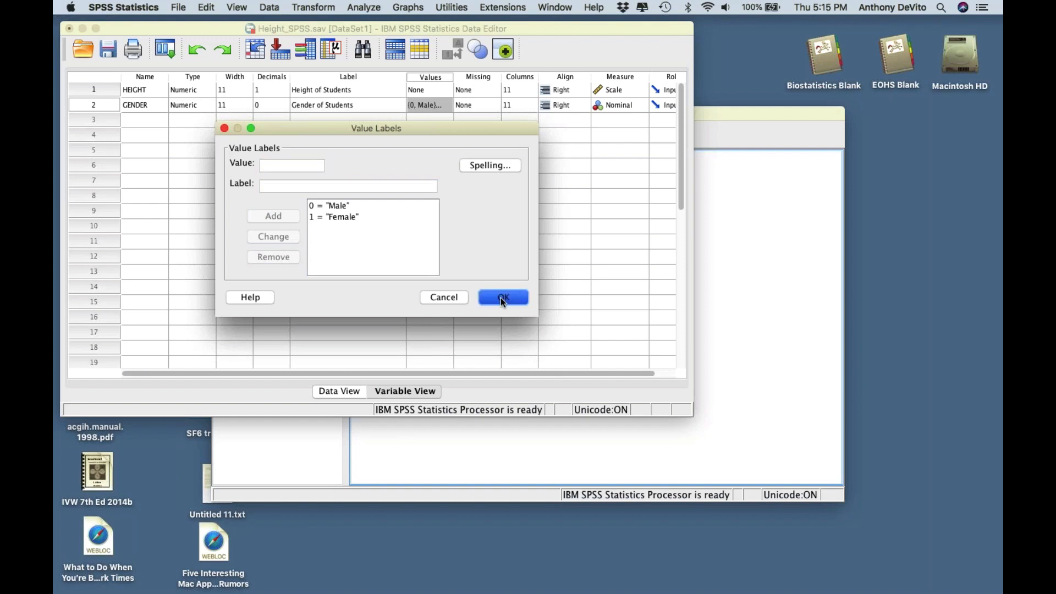
pyautogui.click(346, 392)
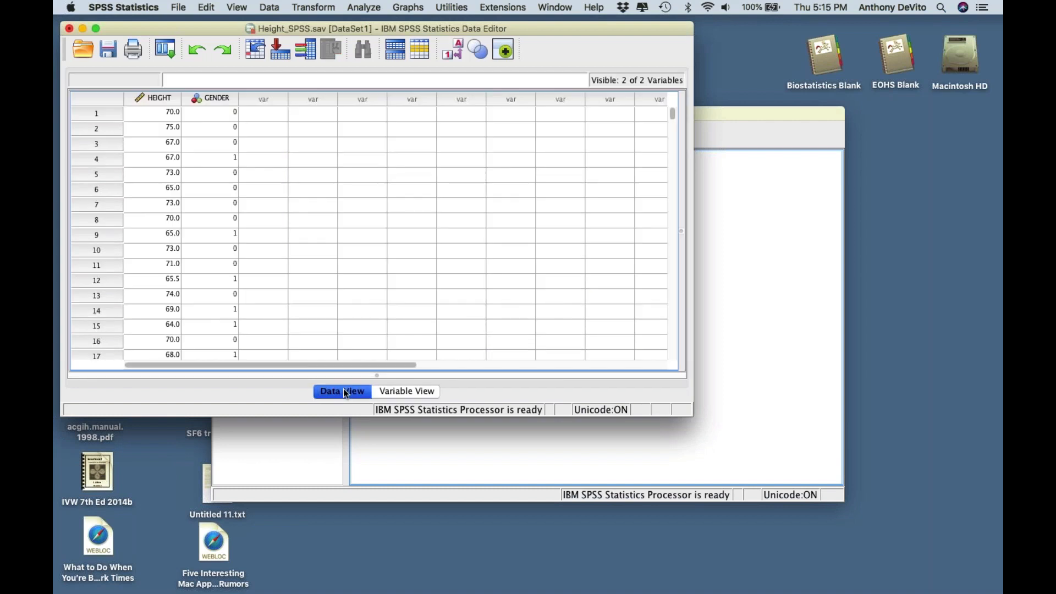
# - Toggle View > Value Labels until it stays on, so GENDER reads Male and Female
pyautogui.click(236, 7)
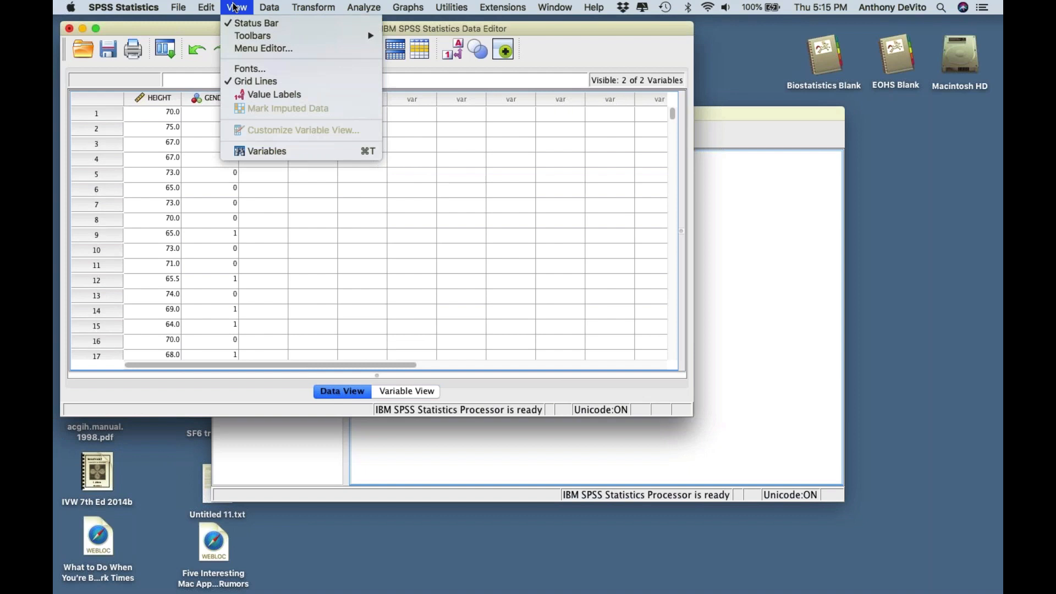
pyautogui.click(269, 95)
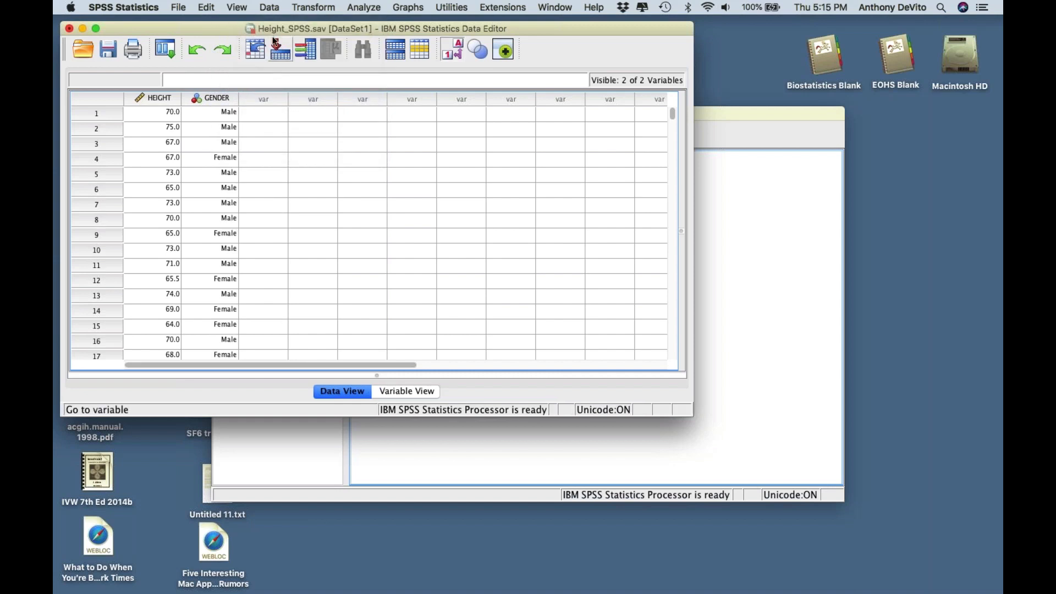
pyautogui.click(270, 7)
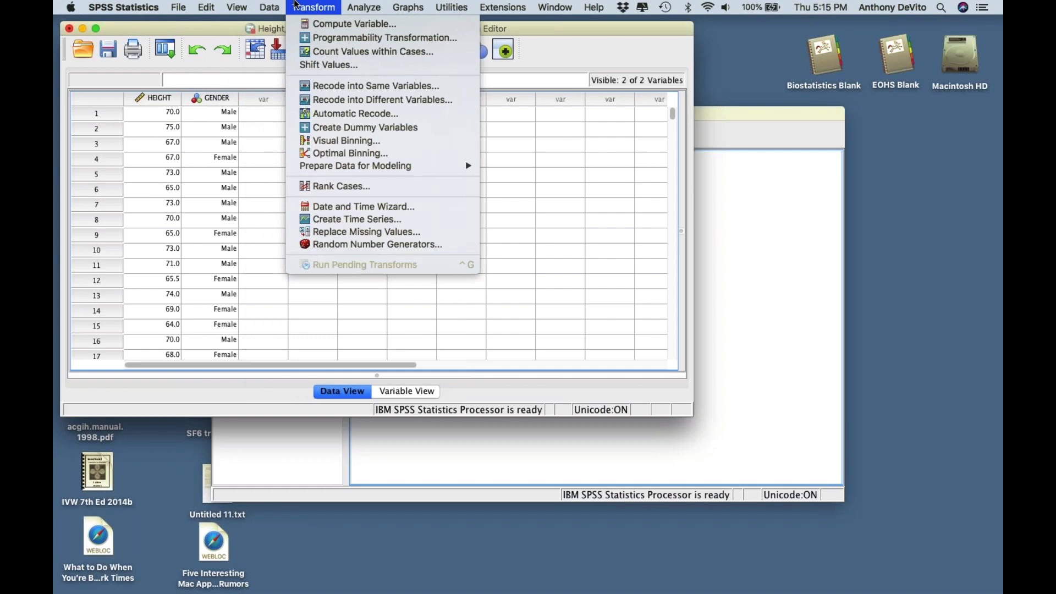
pyautogui.moveTo(236, 7)
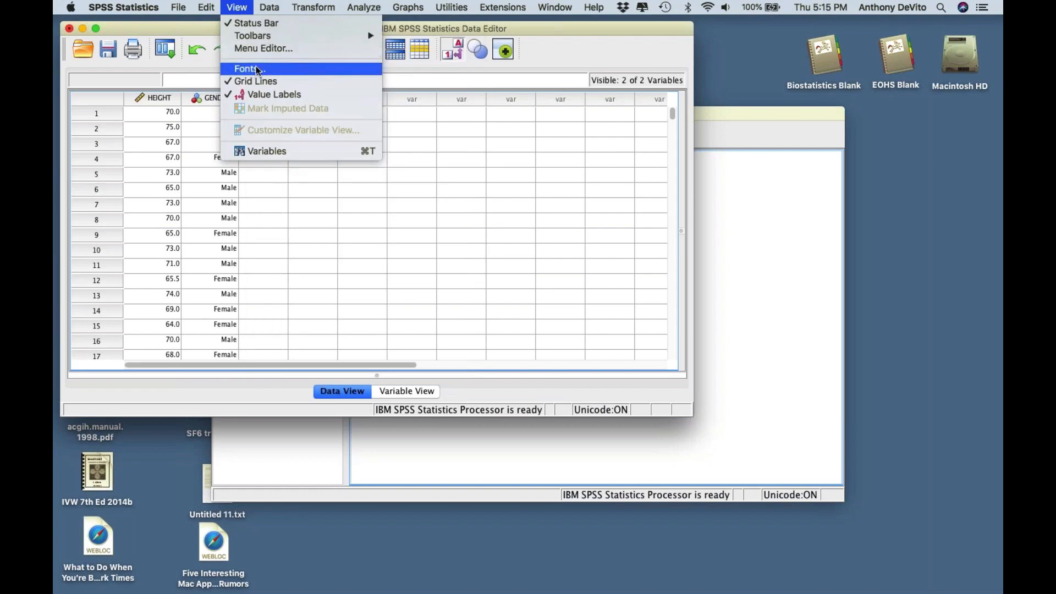
pyautogui.click(261, 95)
pyautogui.click(236, 8)
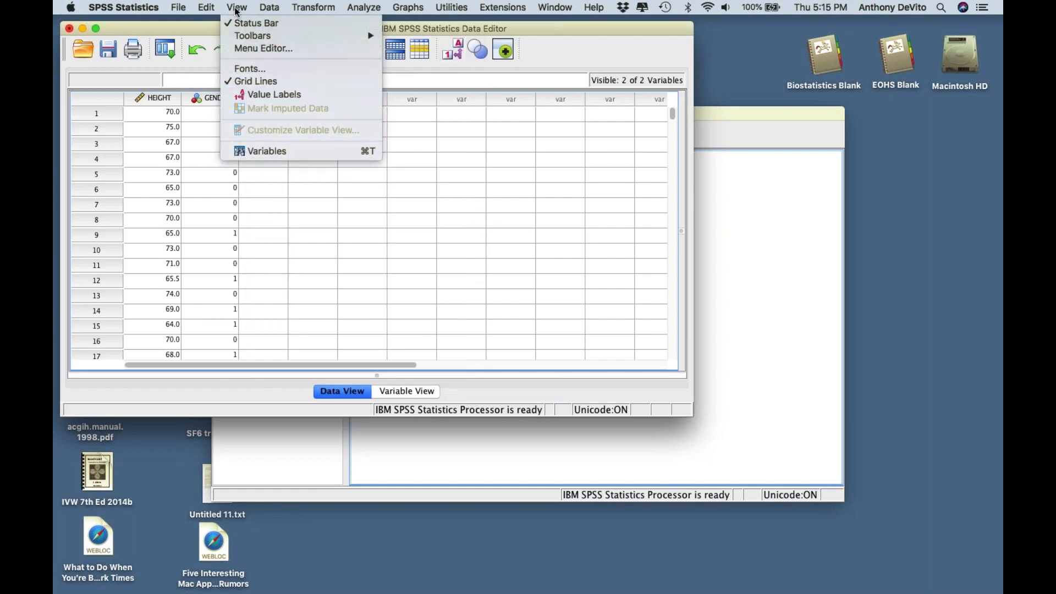
pyautogui.click(270, 94)
pyautogui.click(237, 7)
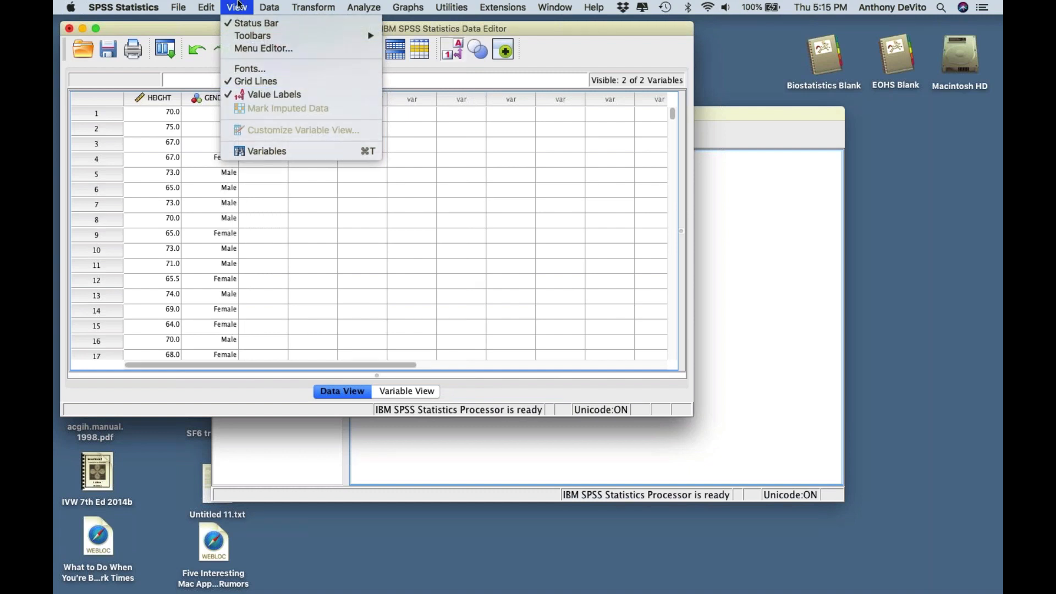
pyautogui.click(253, 95)
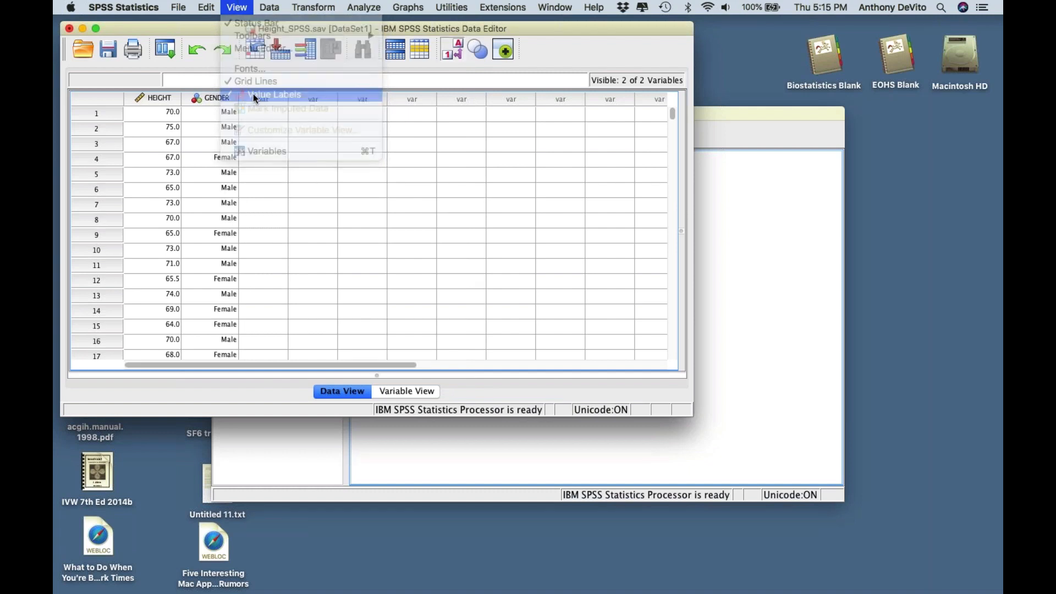
pyautogui.click(235, 7)
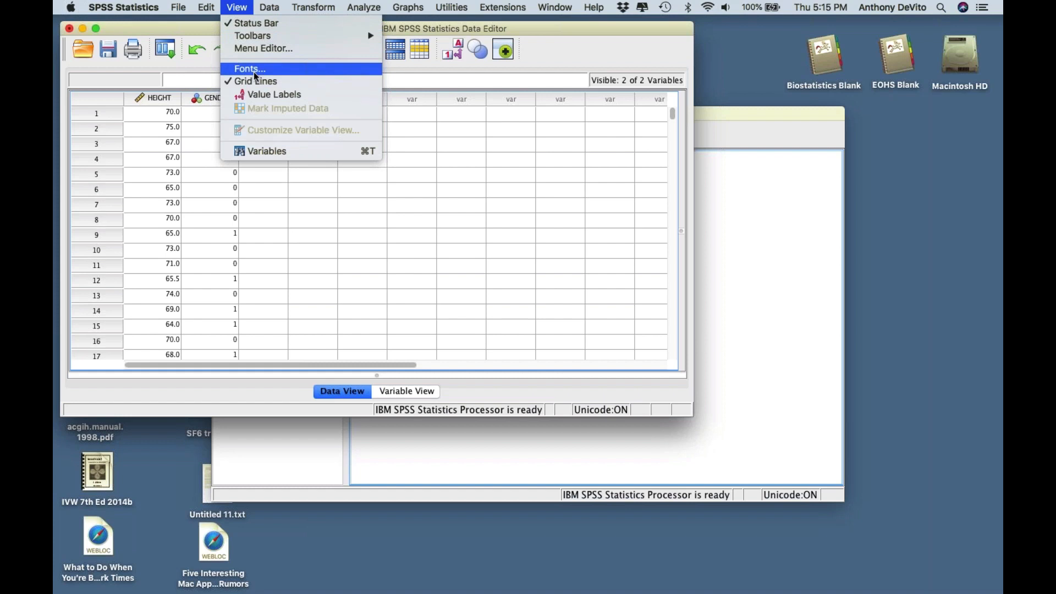
pyautogui.click(260, 95)
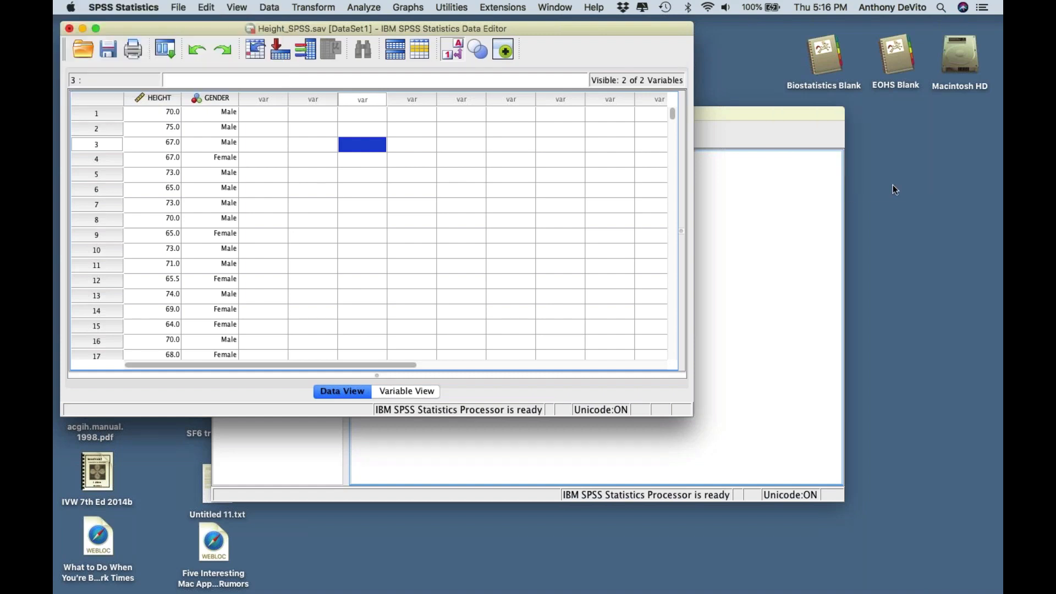
pyautogui.click(544, 252)
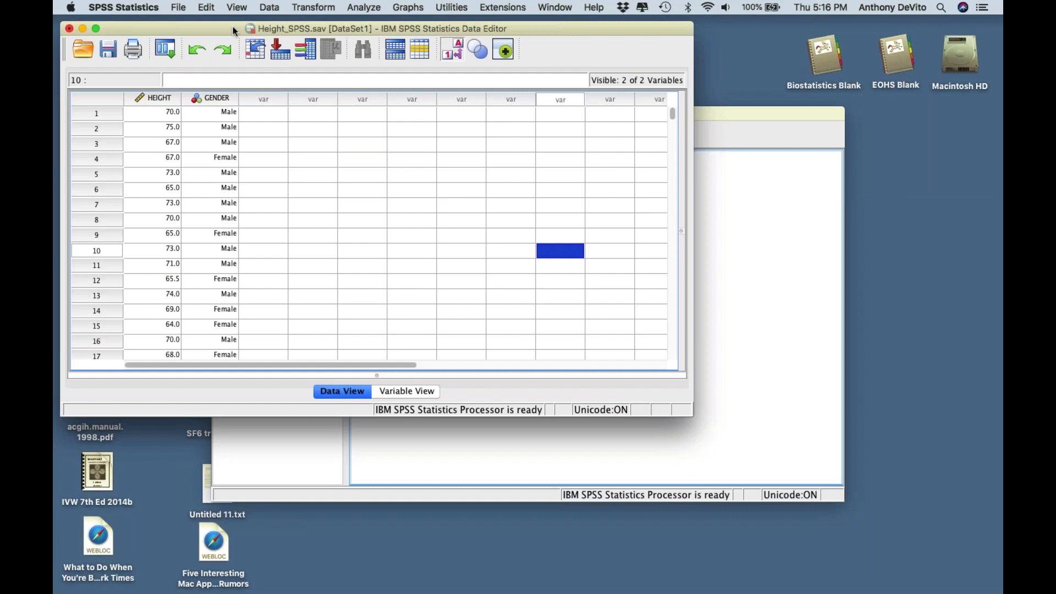
pyautogui.moveTo(230, 25); pyautogui.dragTo(222, 21)
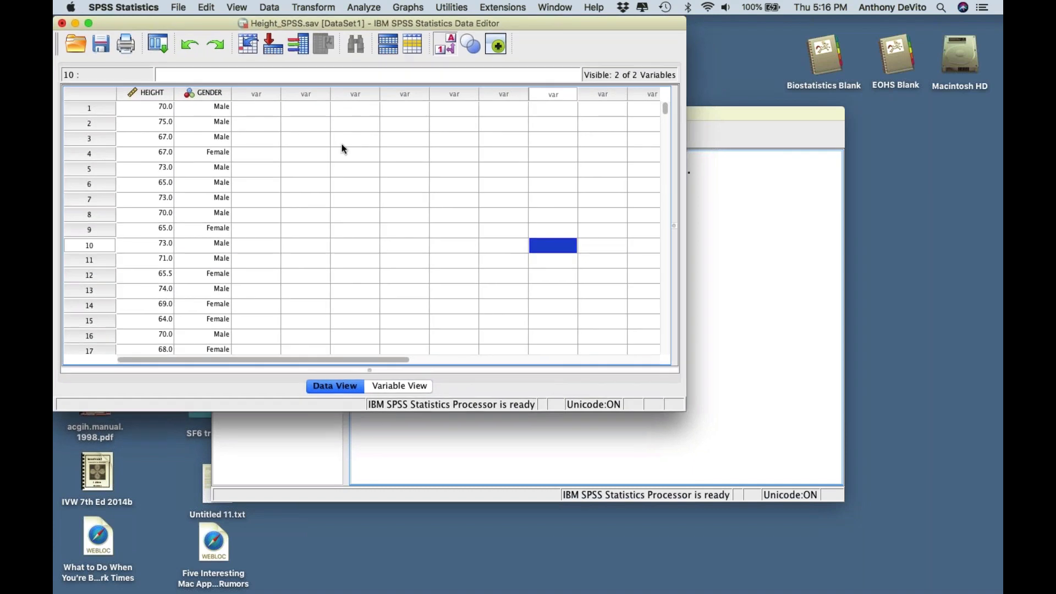
pyautogui.click(346, 157)
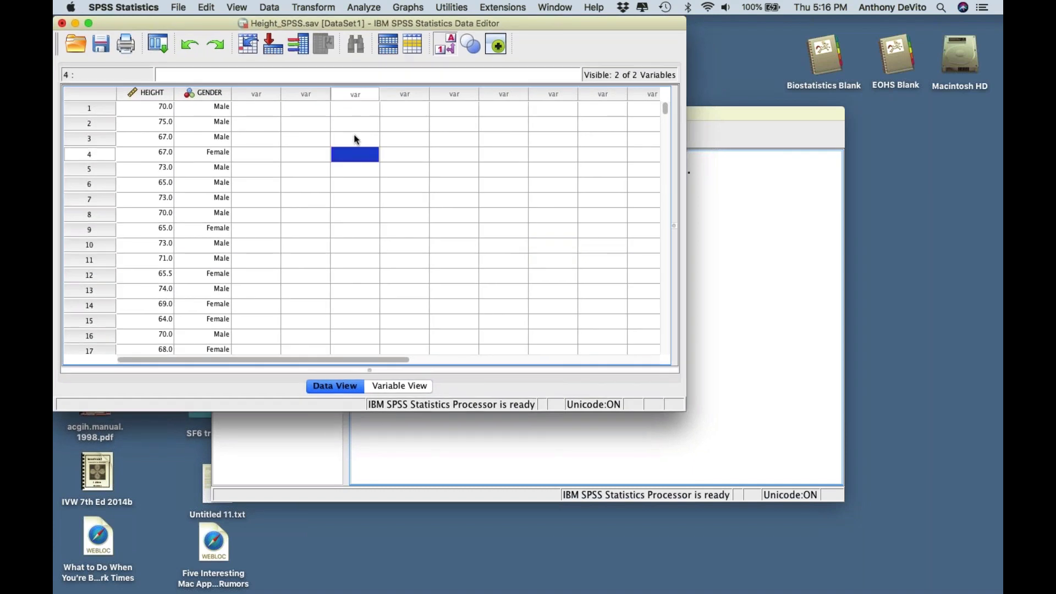
pyautogui.click(354, 139)
pyautogui.click(353, 156)
pyautogui.click(293, 126)
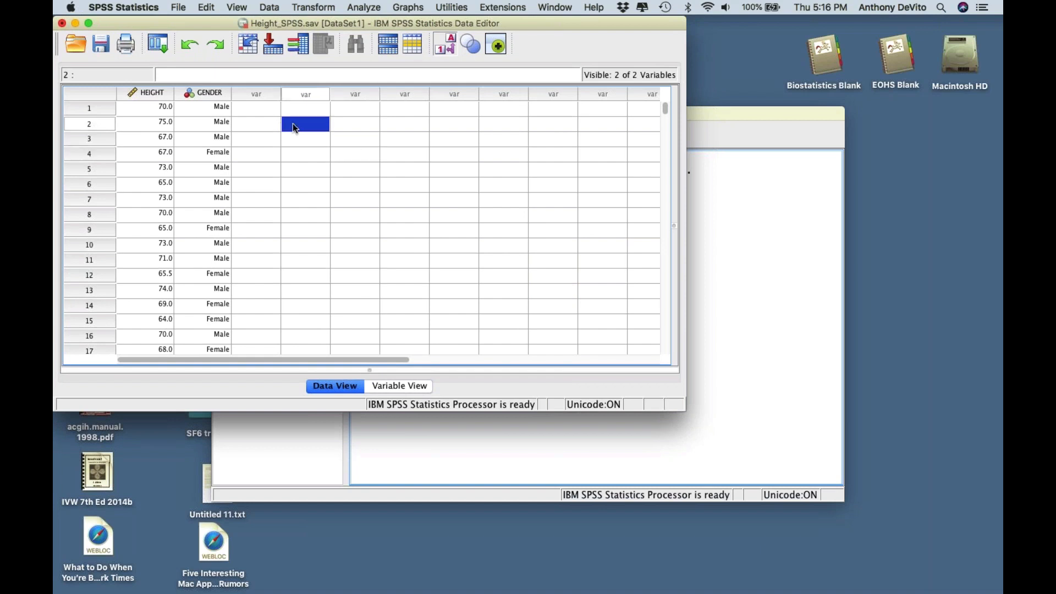
pyautogui.click(365, 7)
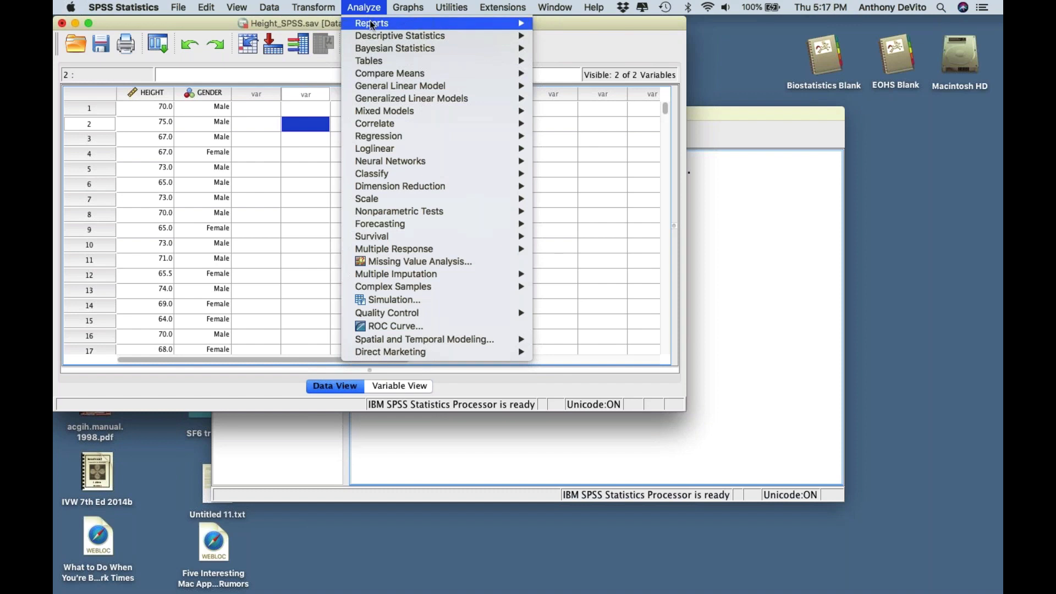
# - Run Descriptives on Height of Students with Variance and Range added to the statistics
pyautogui.moveTo(377, 37)
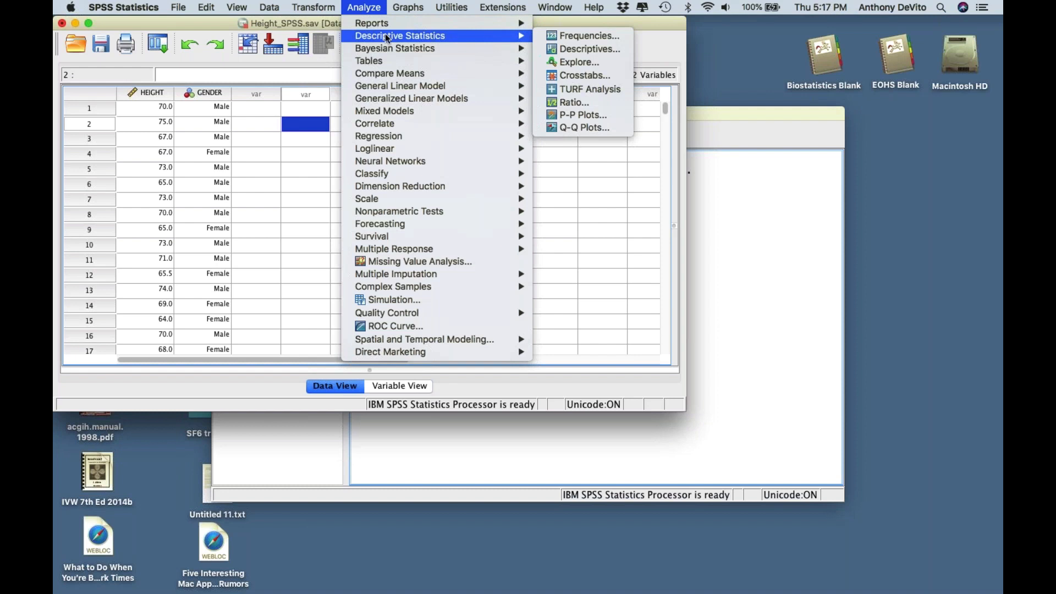
pyautogui.click(557, 49)
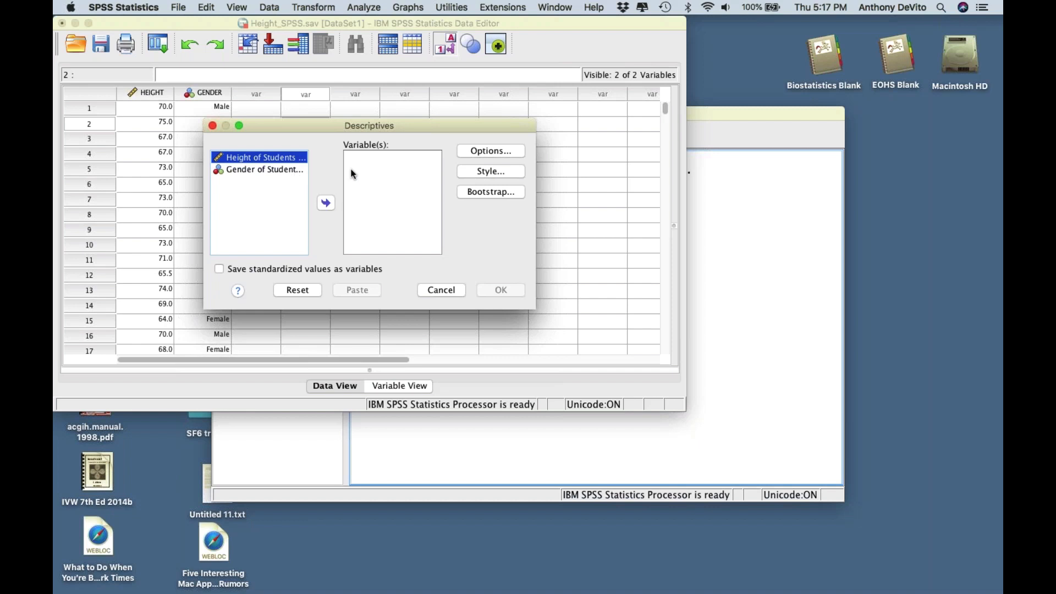
pyautogui.moveTo(361, 123); pyautogui.dragTo(439, 121)
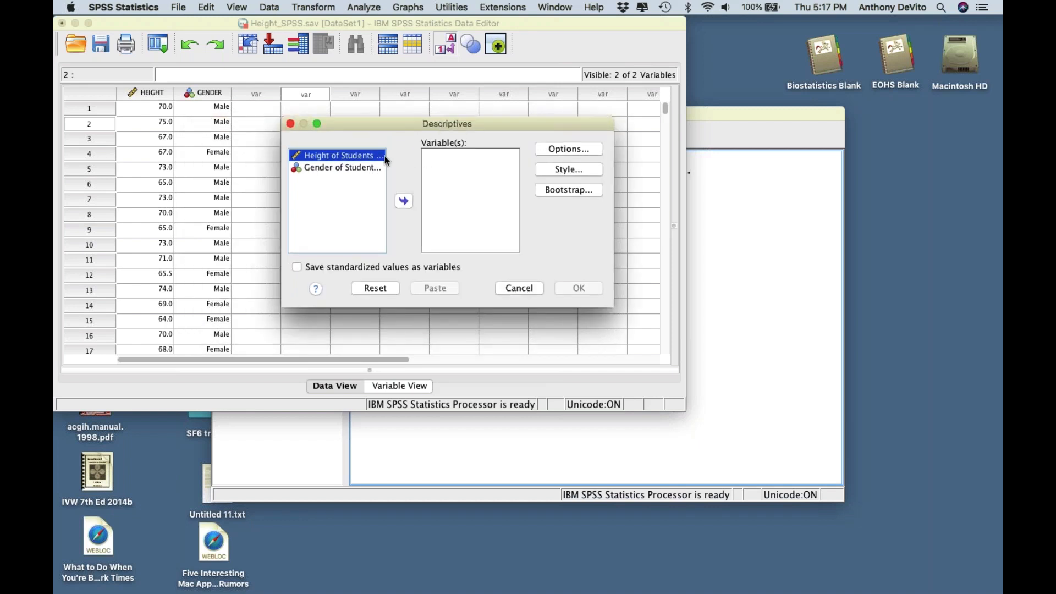
pyautogui.click(409, 201)
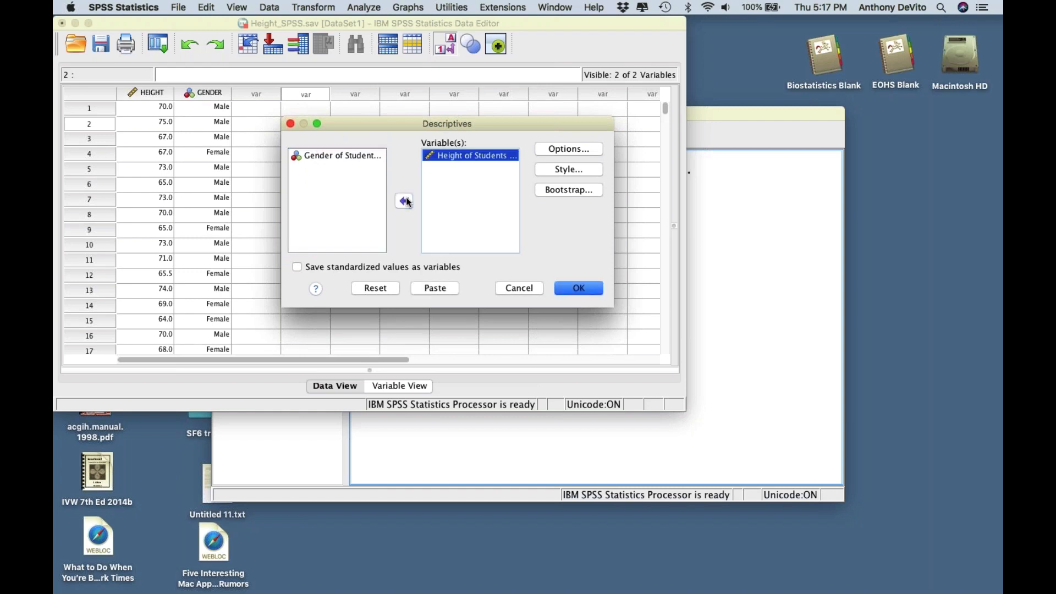
pyautogui.click(568, 149)
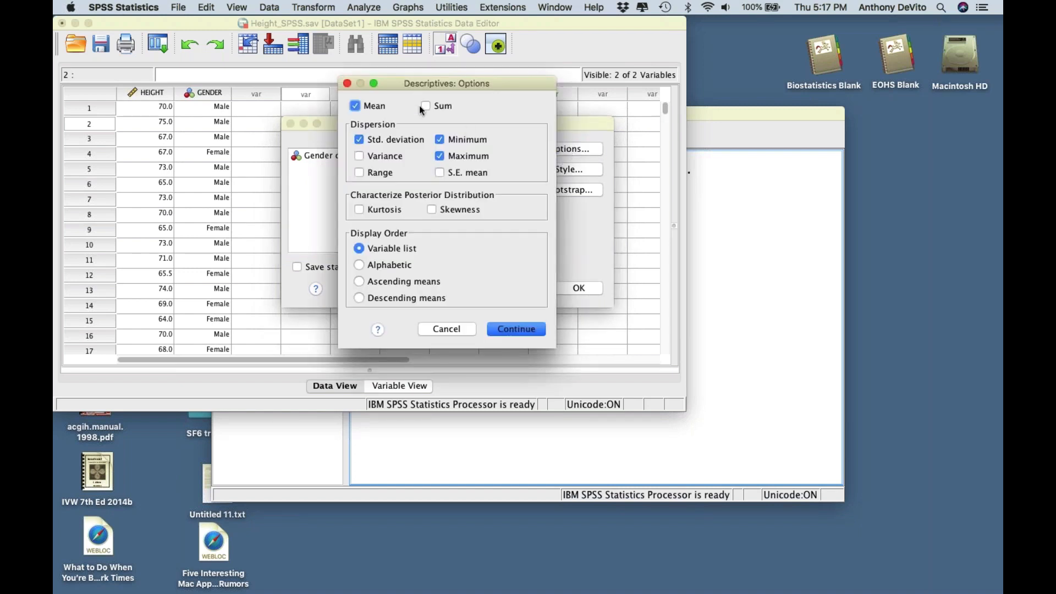
pyautogui.moveTo(424, 84); pyautogui.dragTo(564, 81)
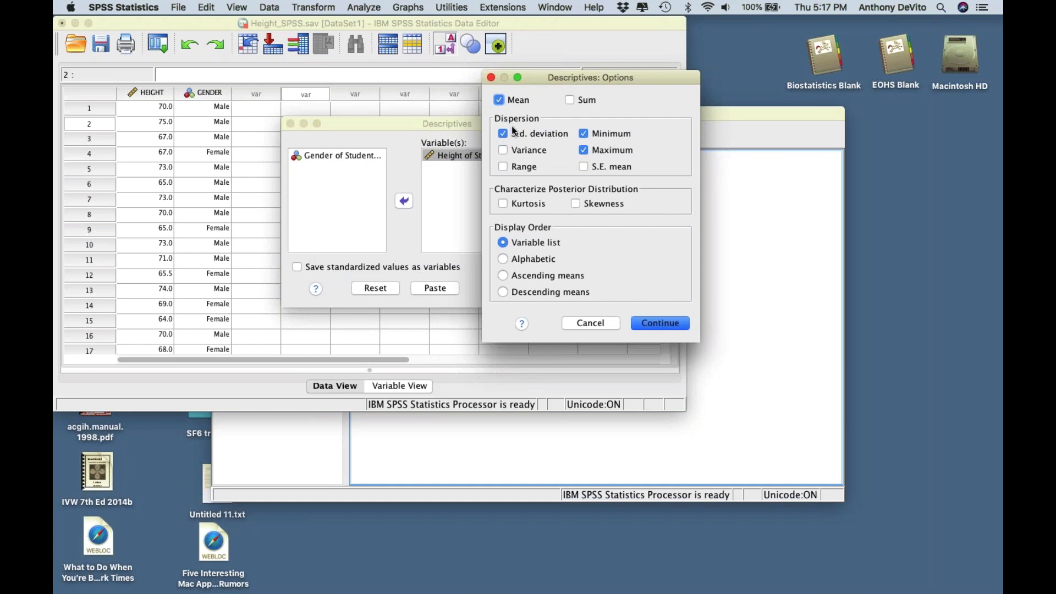
pyautogui.click(503, 150)
pyautogui.click(504, 167)
pyautogui.click(659, 323)
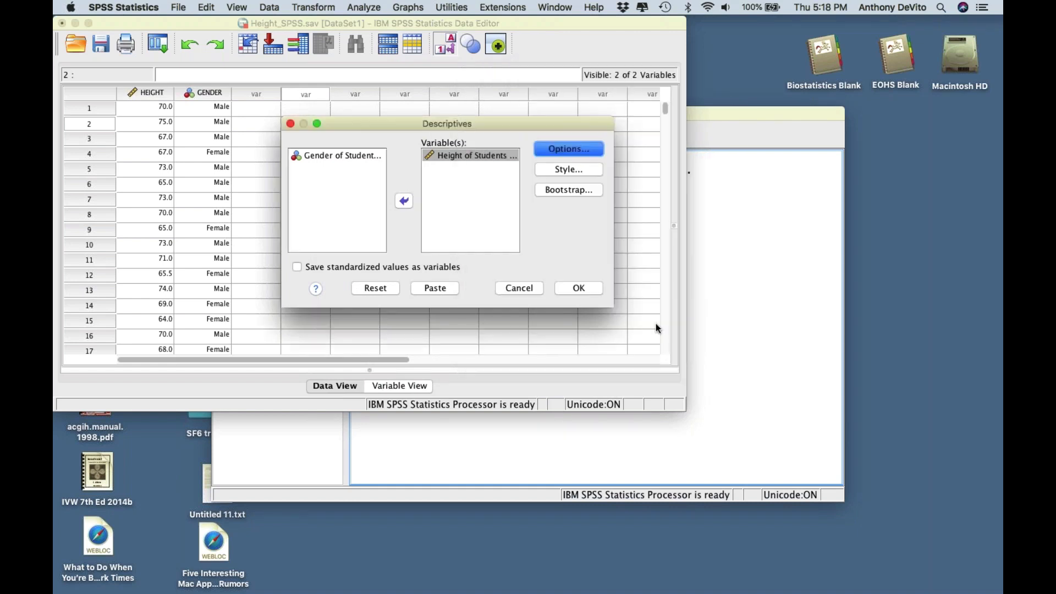
pyautogui.click(577, 288)
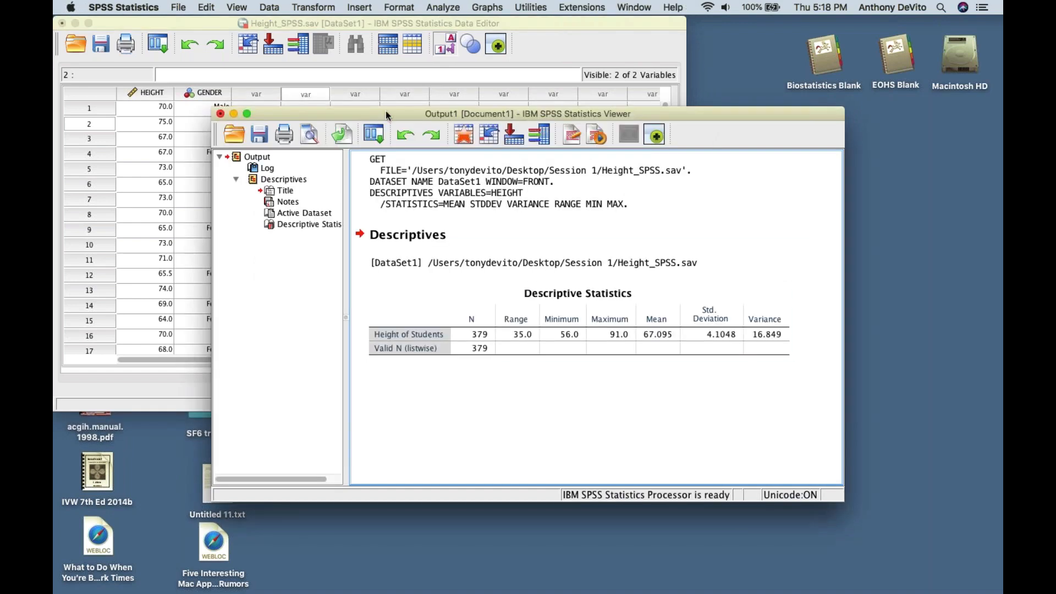
pyautogui.moveTo(385, 110); pyautogui.dragTo(320, 25)
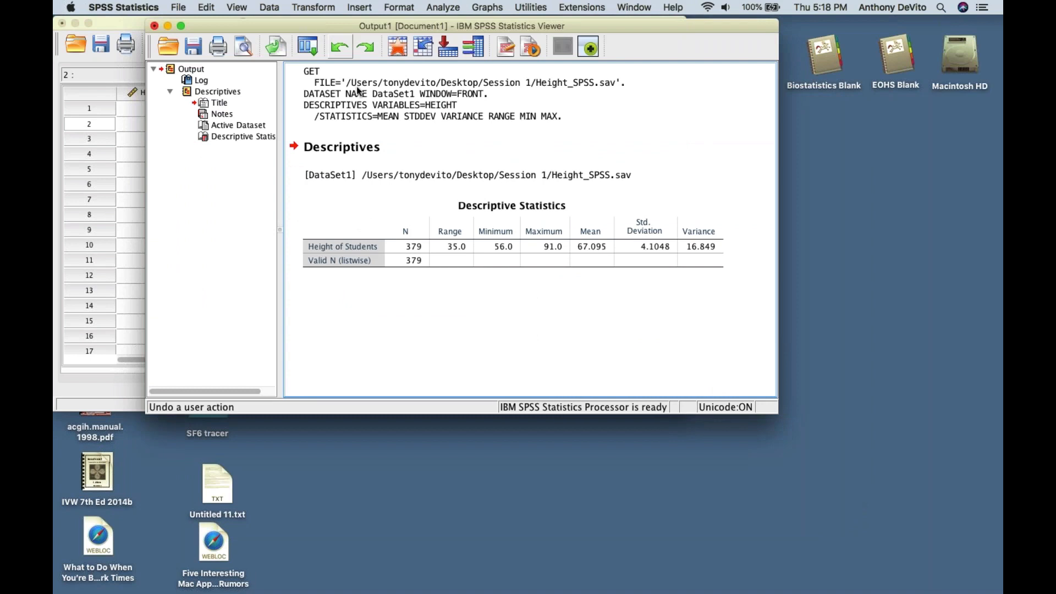
pyautogui.click(441, 252)
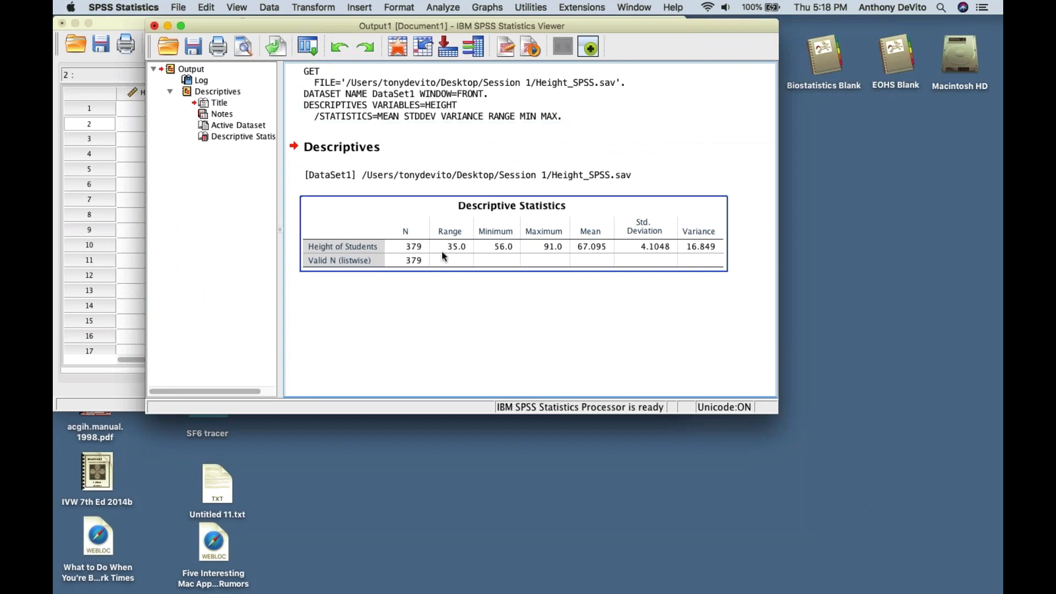
pyautogui.click(454, 288)
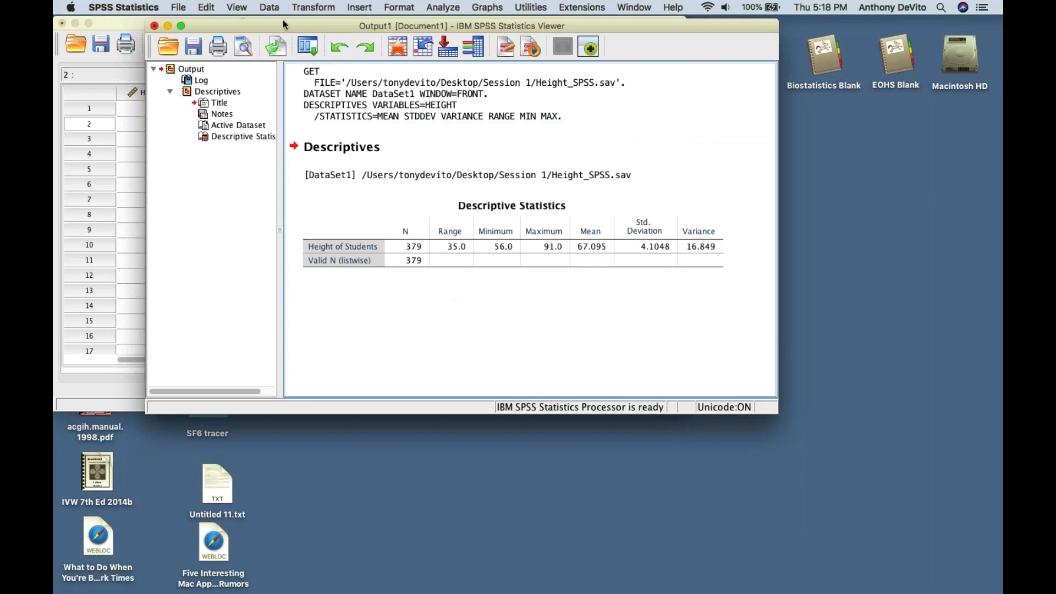
pyautogui.moveTo(282, 21); pyautogui.dragTo(403, 38)
pyautogui.click(187, 24)
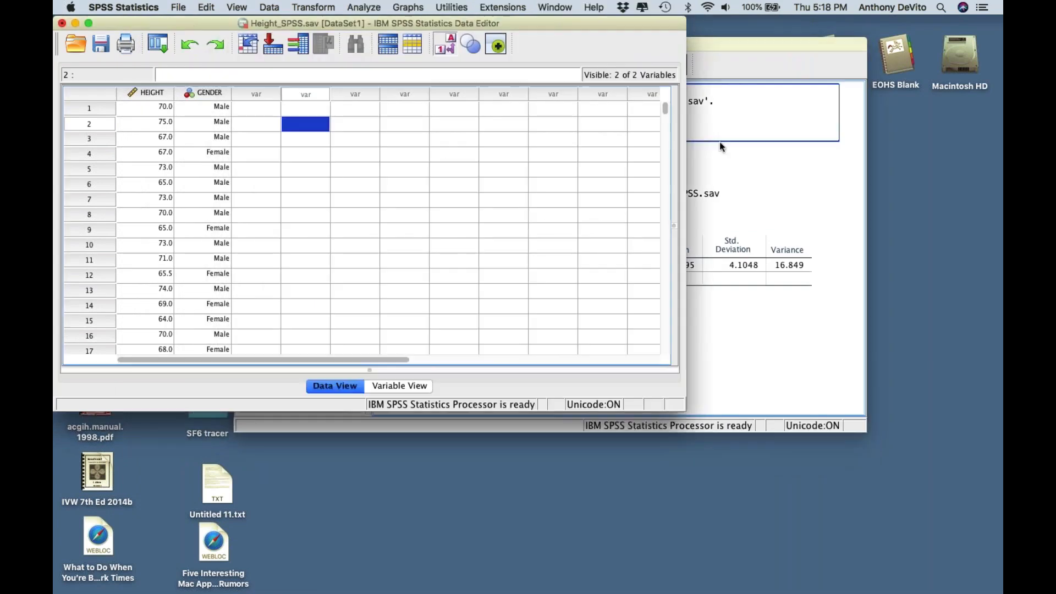
pyautogui.click(720, 146)
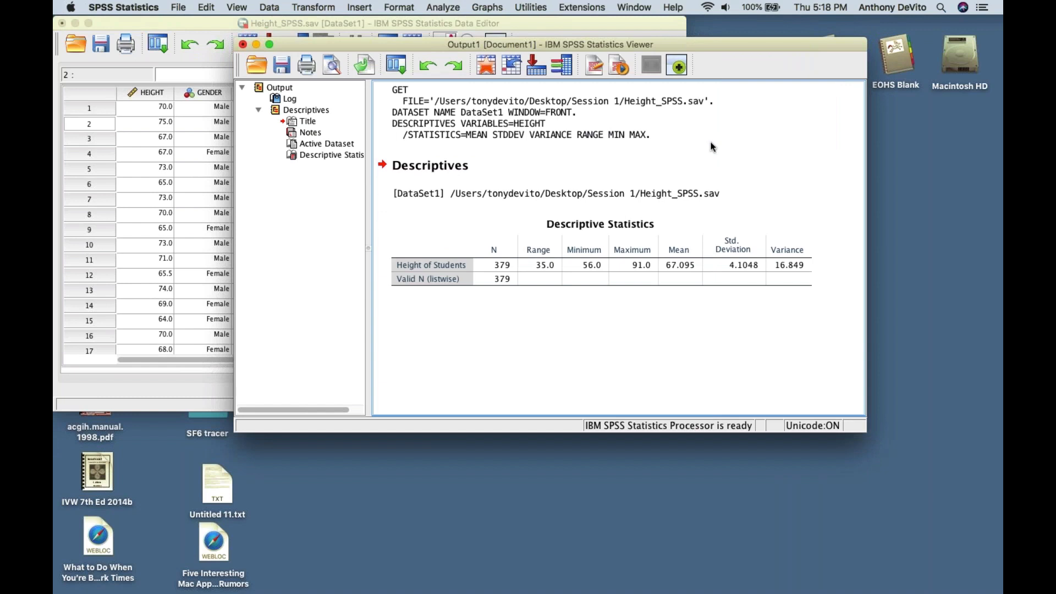
pyautogui.click(140, 22)
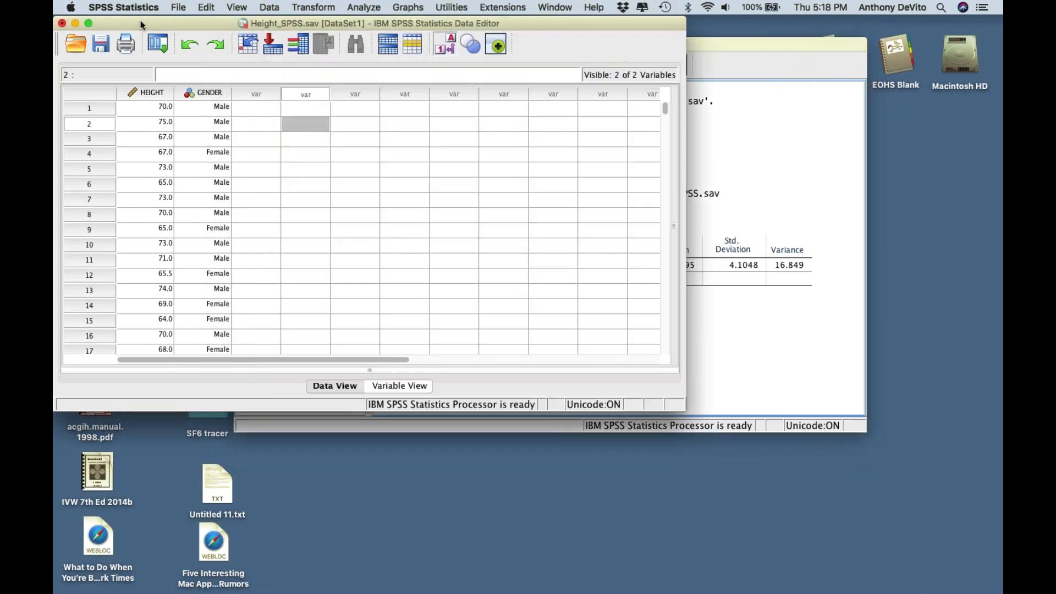
pyautogui.click(773, 358)
pyautogui.click(626, 285)
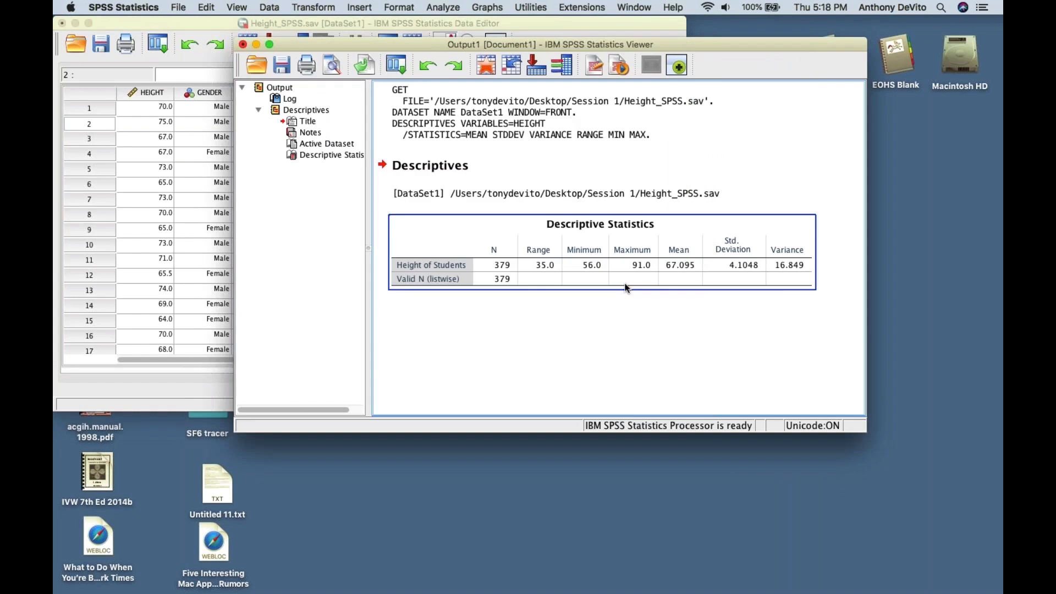
pyautogui.click(550, 199)
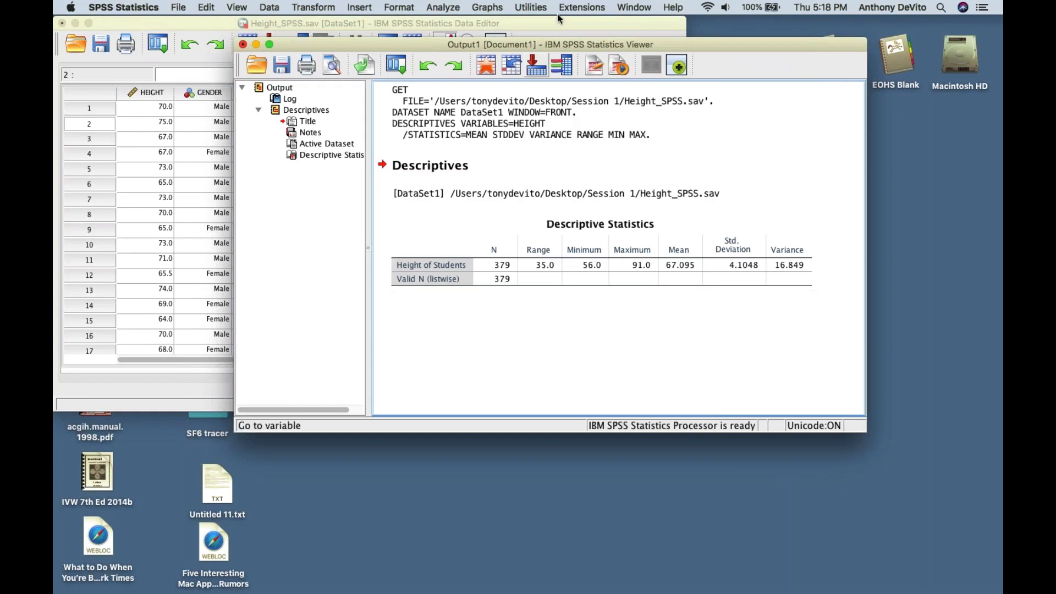
pyautogui.moveTo(670, 43); pyautogui.dragTo(577, 31)
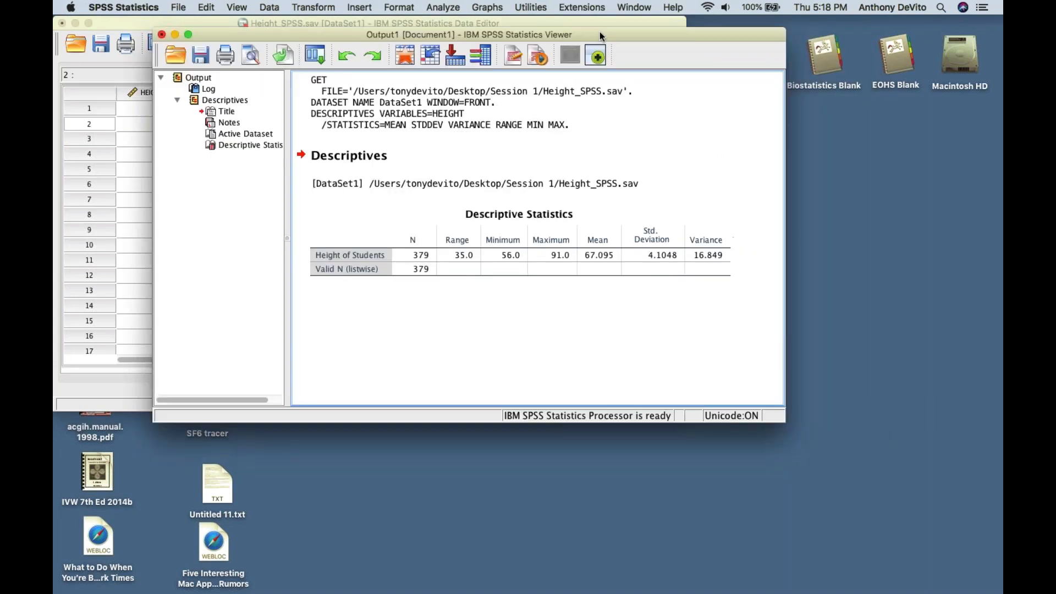
pyautogui.click(402, 252)
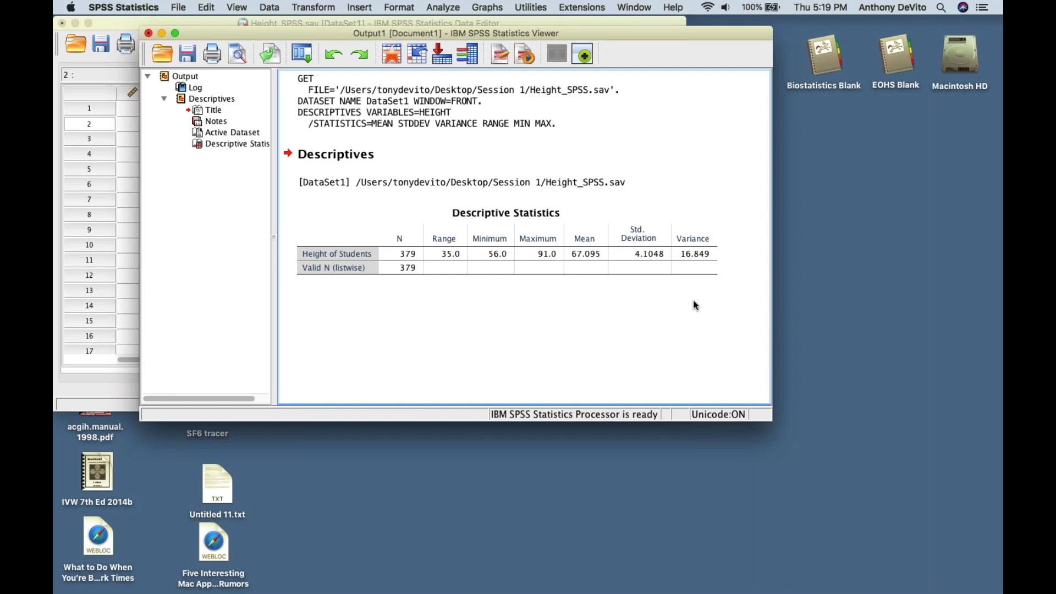
# - Start an Explore analysis with Height of Students in the Dependent List
pyautogui.click(660, 261)
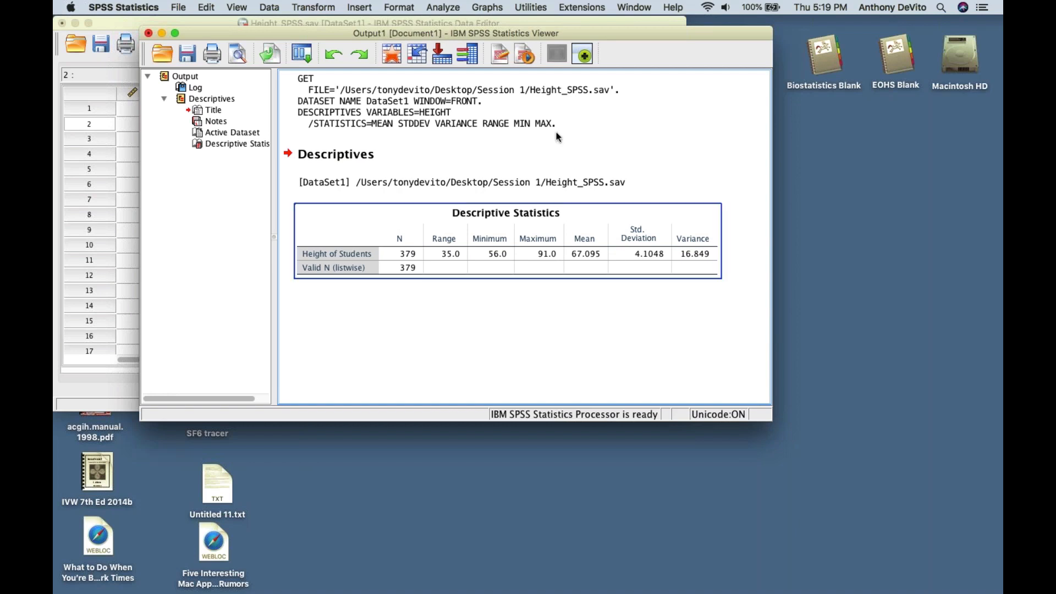
pyautogui.click(553, 126)
pyautogui.click(442, 7)
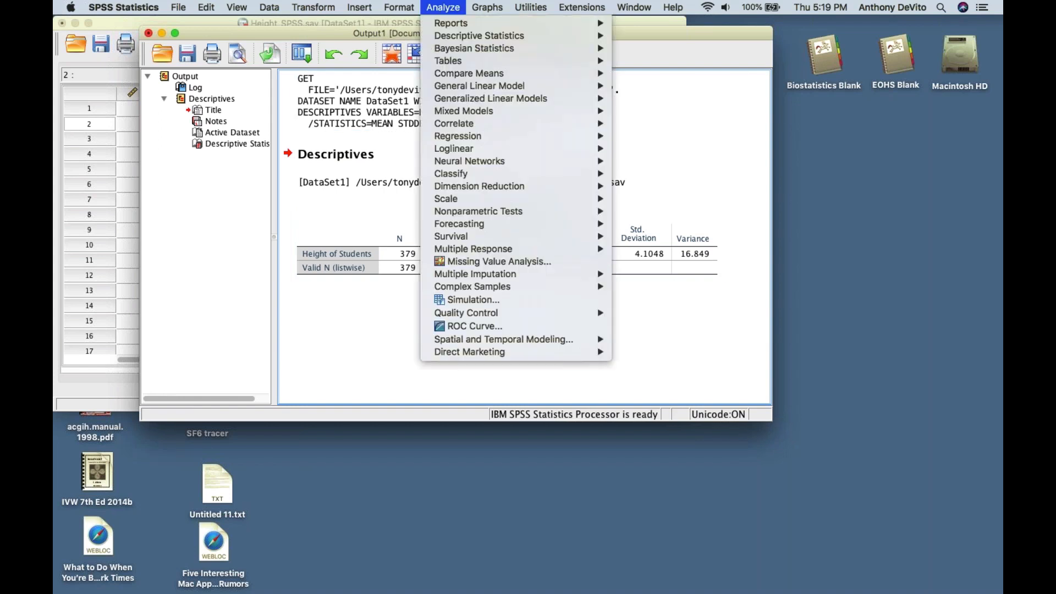
pyautogui.moveTo(447, 37)
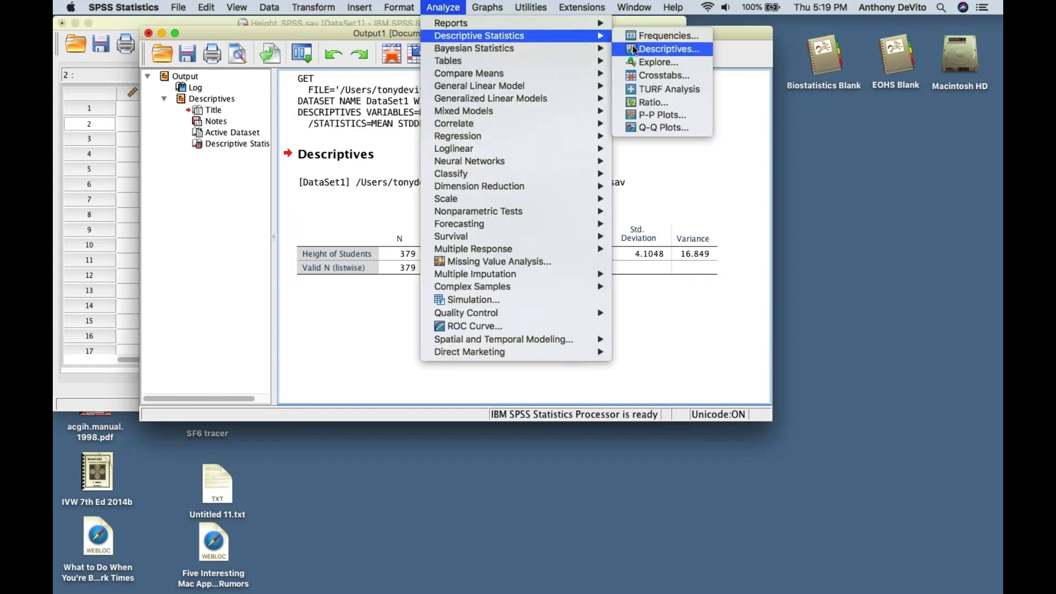
pyautogui.click(638, 63)
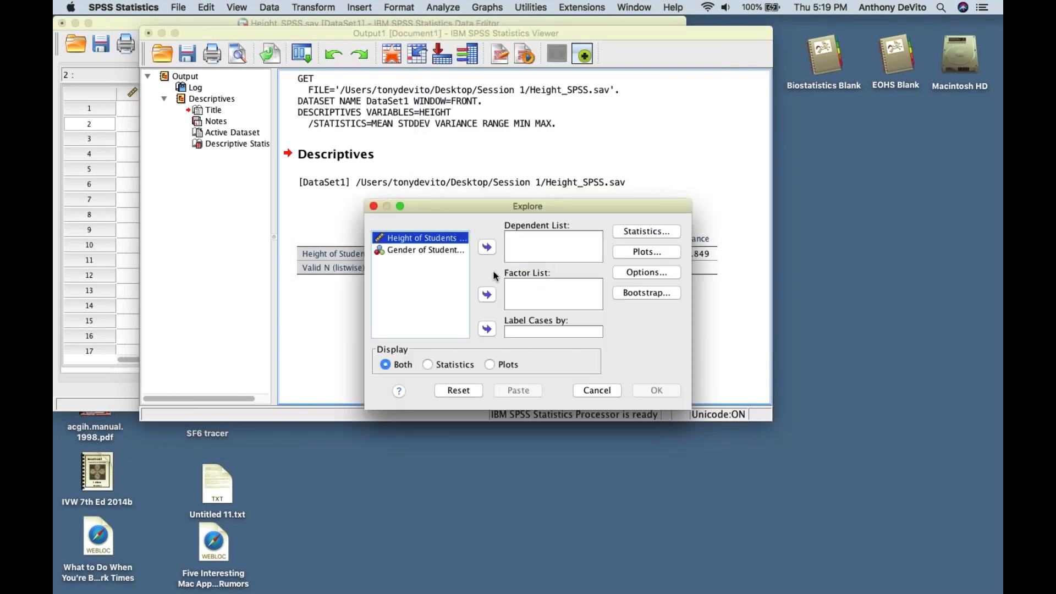
pyautogui.moveTo(417, 241); pyautogui.dragTo(434, 291)
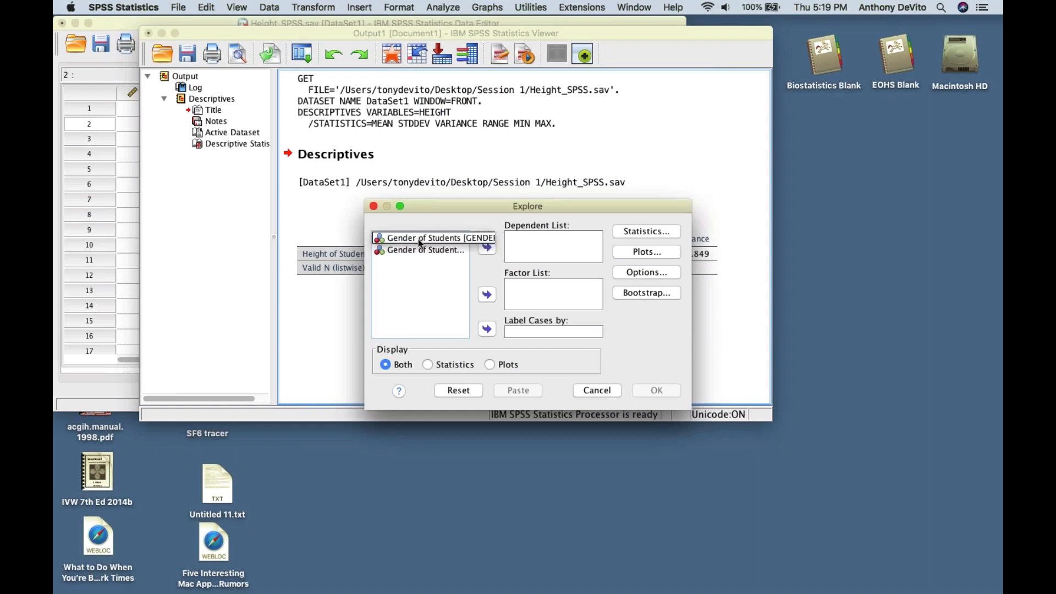
pyautogui.moveTo(414, 241); pyautogui.dragTo(488, 251)
pyautogui.click(489, 251)
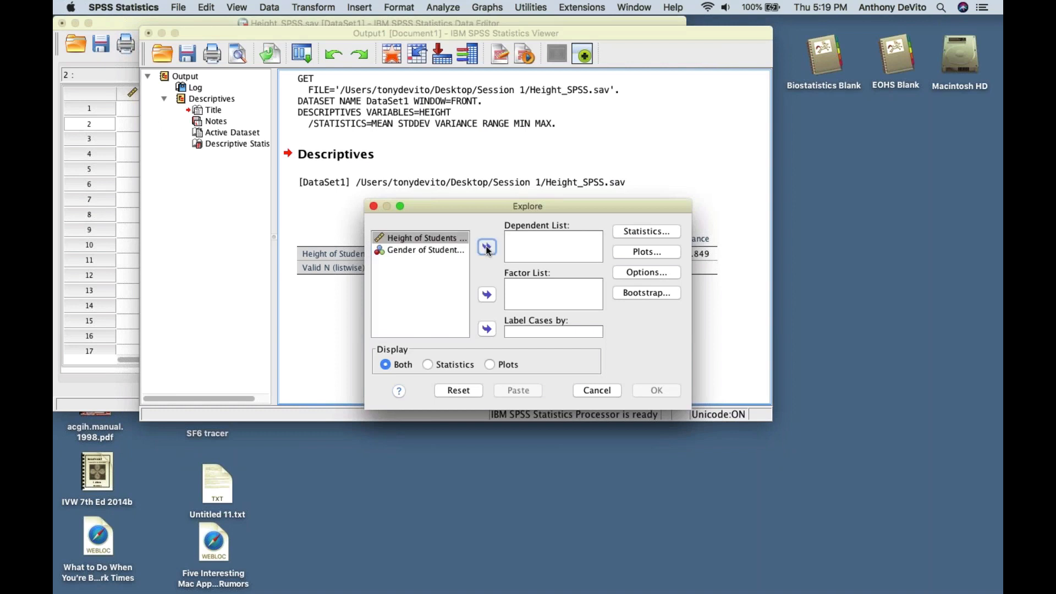
pyautogui.click(487, 248)
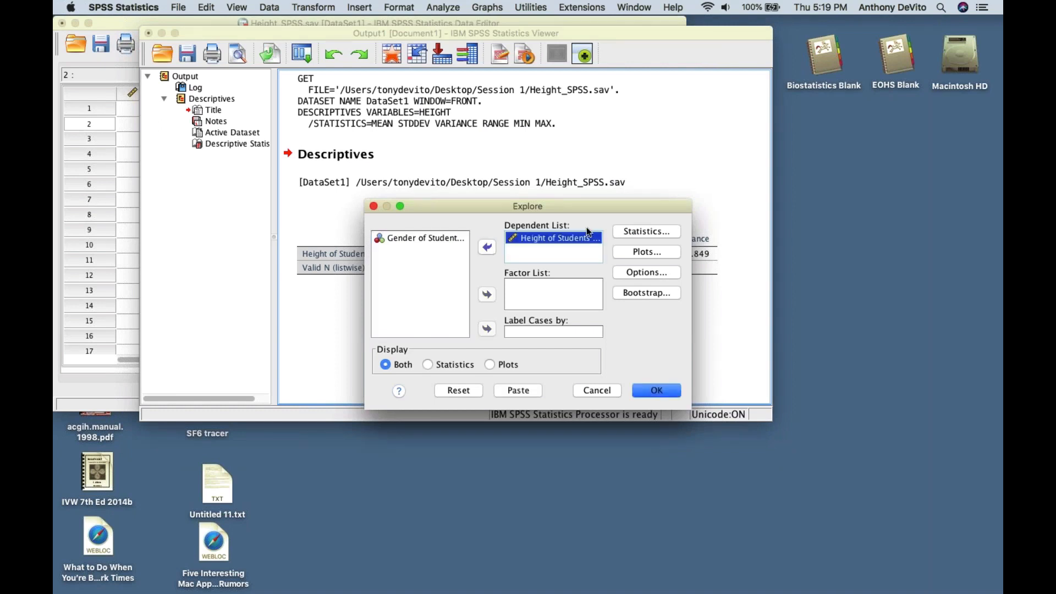
# - Keep the default Explore statistics and turn on the Histogram plot
pyautogui.click(659, 234)
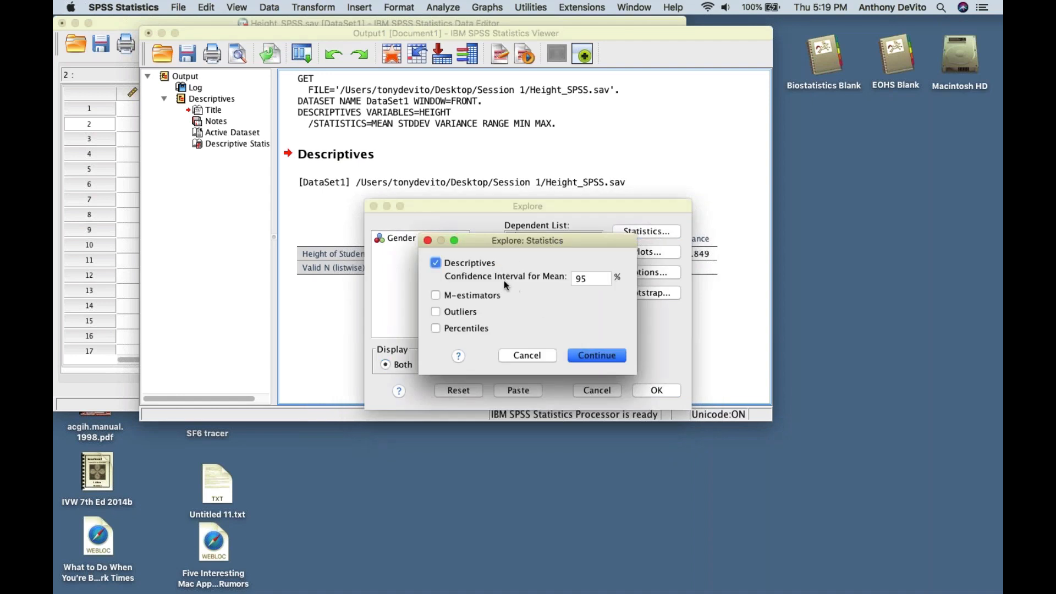
pyautogui.click(583, 352)
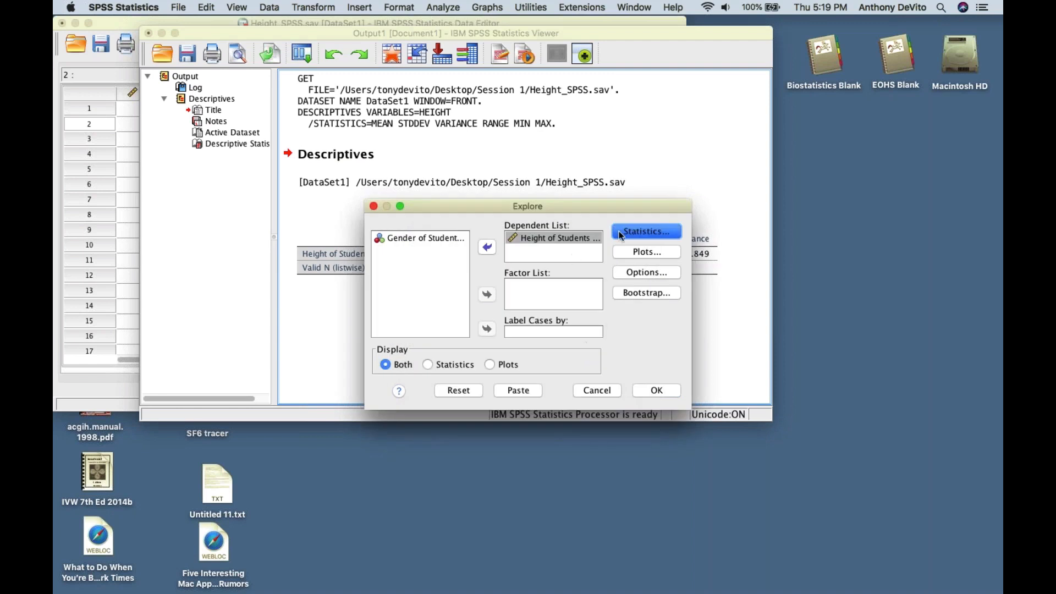
pyautogui.click(642, 251)
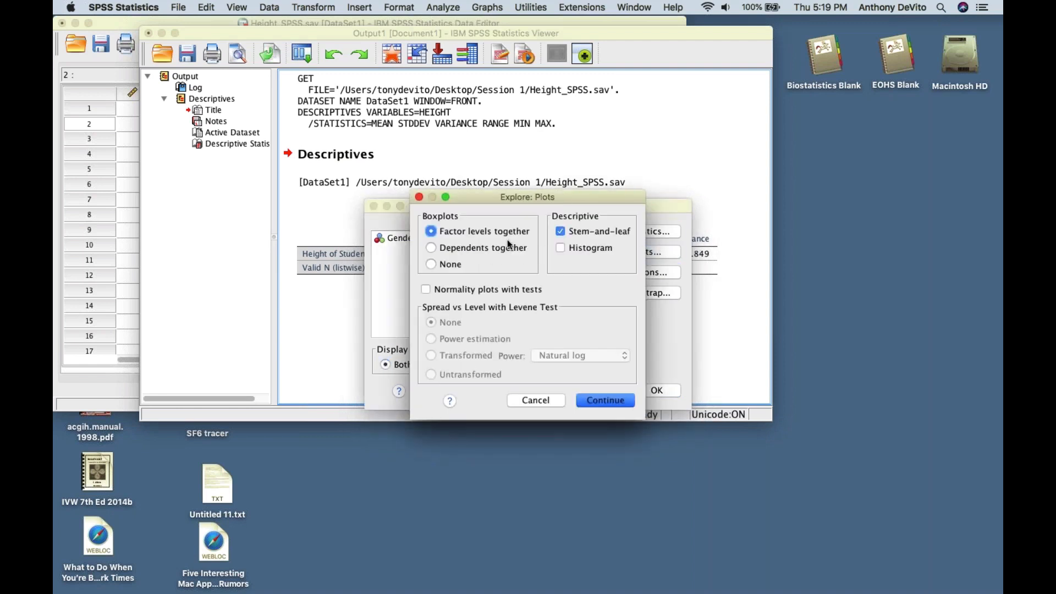
pyautogui.click(560, 248)
pyautogui.click(597, 400)
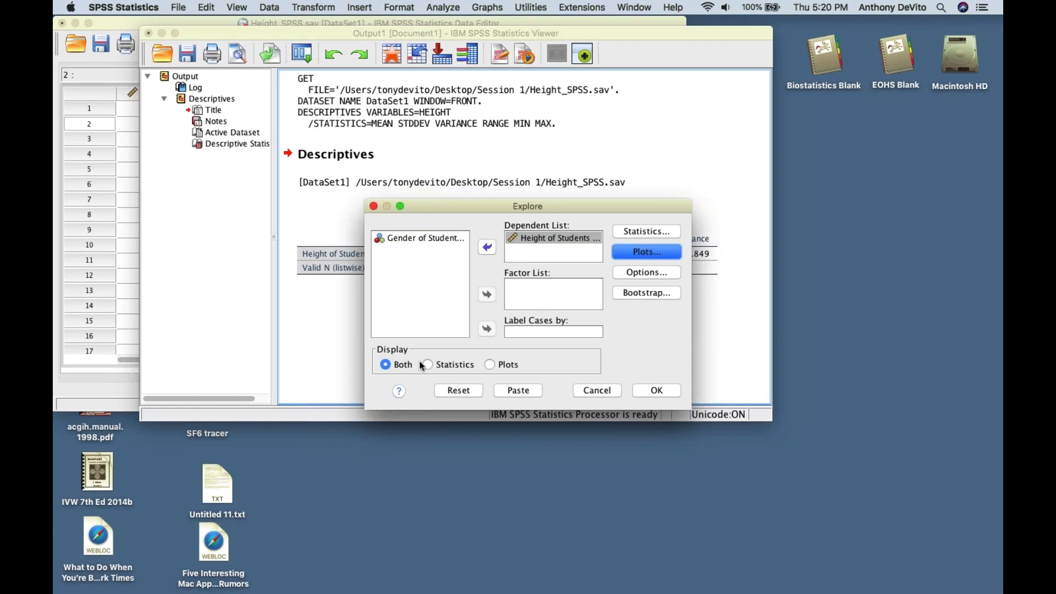
# - Run Explore and review the height descriptives, histogram, stem-and-leaf plot and boxplot
pyautogui.click(653, 394)
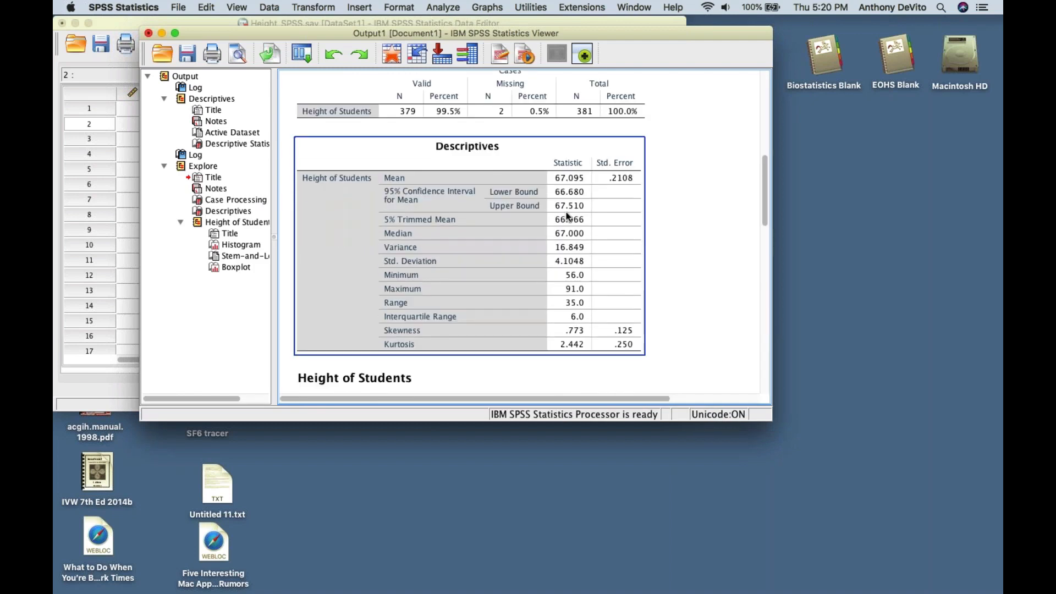
pyautogui.scroll(-1, 570, 297)
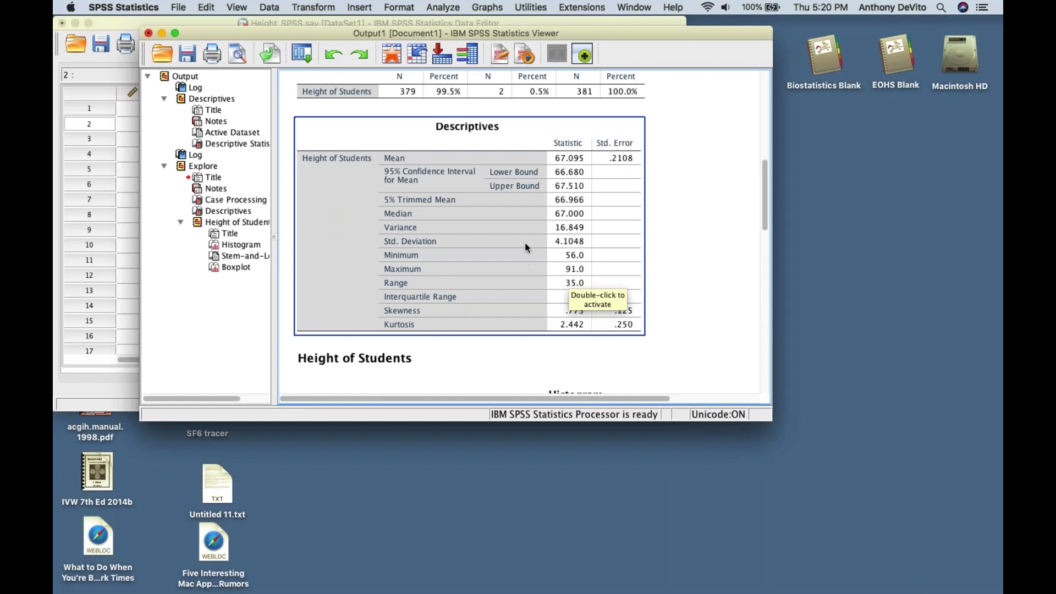
pyautogui.scroll(-4, 557, 262)
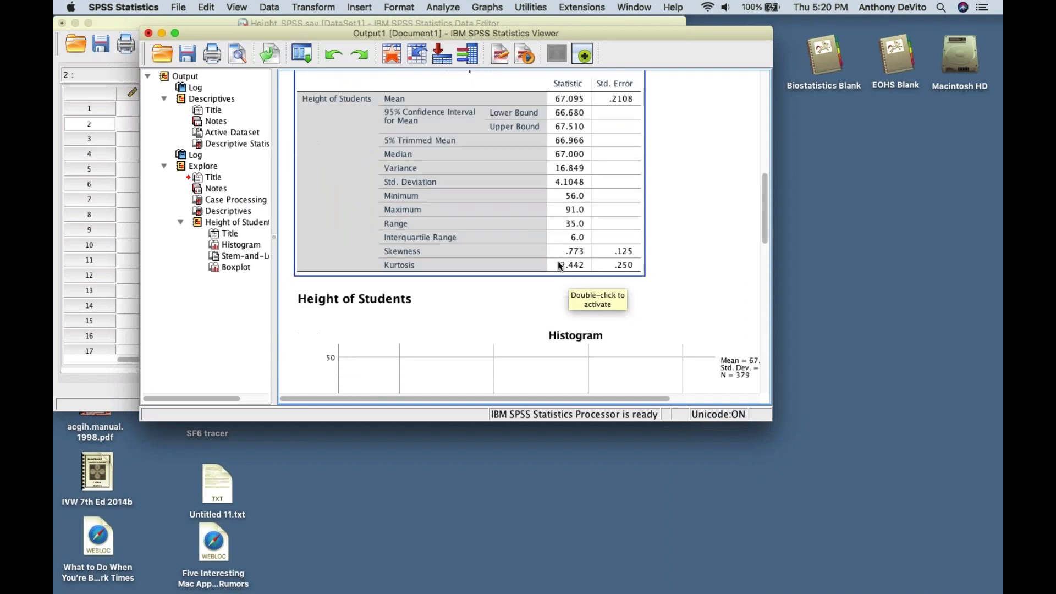
pyautogui.scroll(-13, 558, 262)
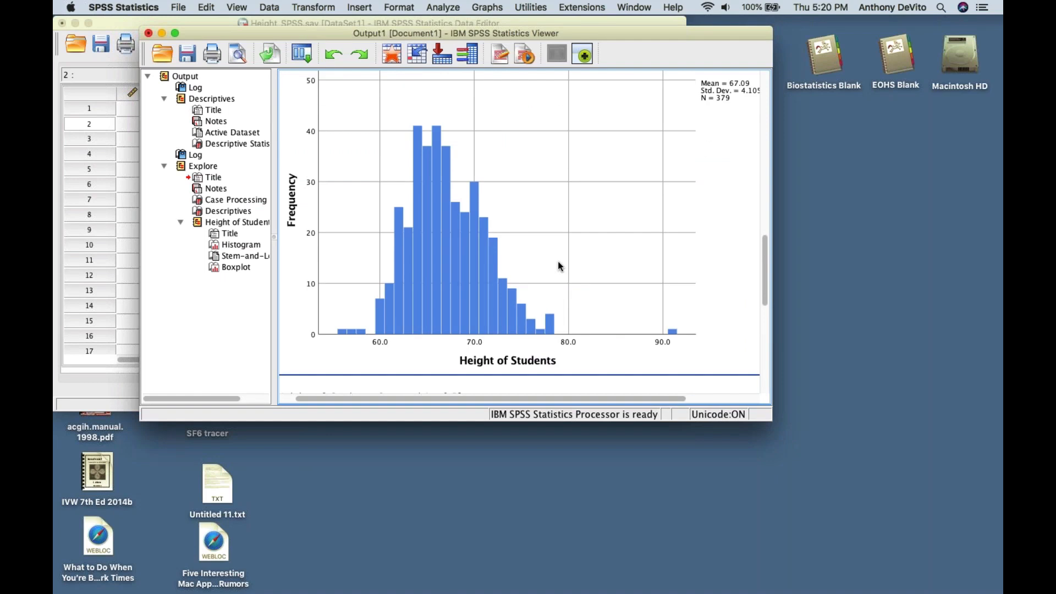
pyautogui.scroll(-5, 558, 264)
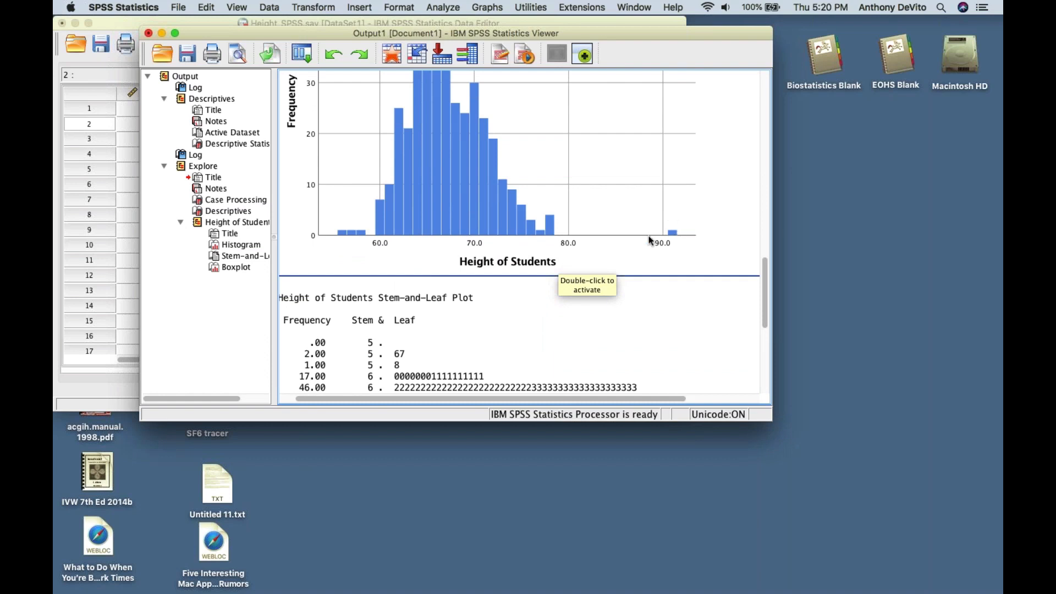
pyautogui.scroll(-1, 640, 272)
pyautogui.scroll(-8, 640, 269)
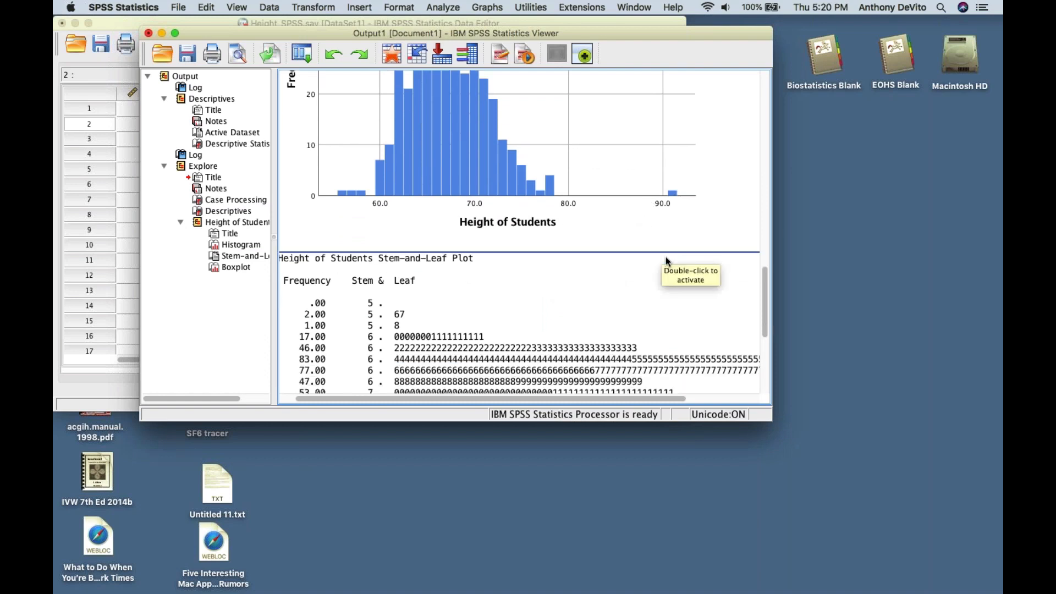
pyautogui.scroll(-5, 666, 257)
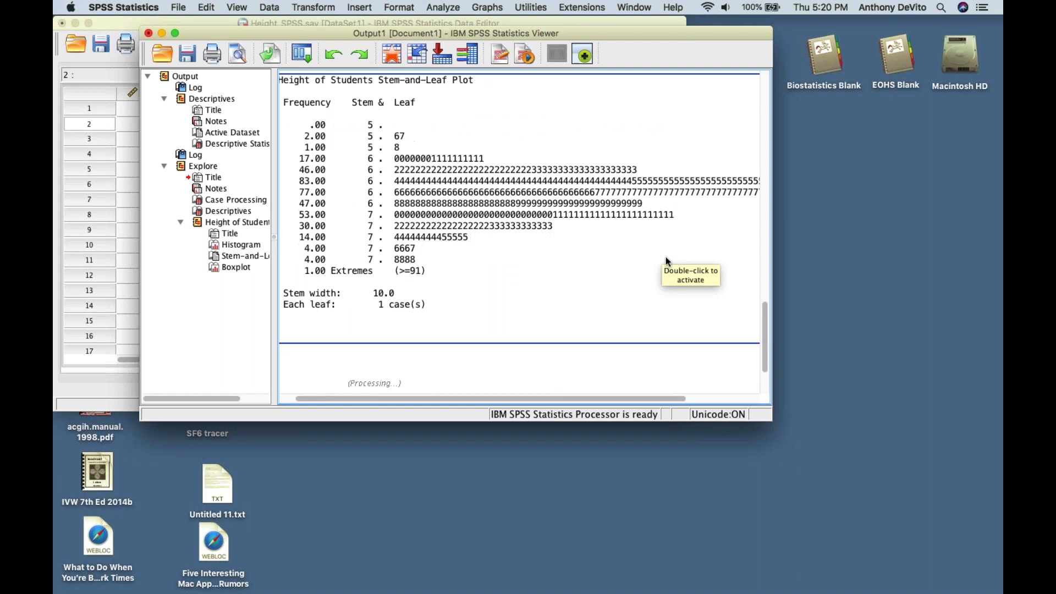
pyautogui.scroll(-2, 665, 256)
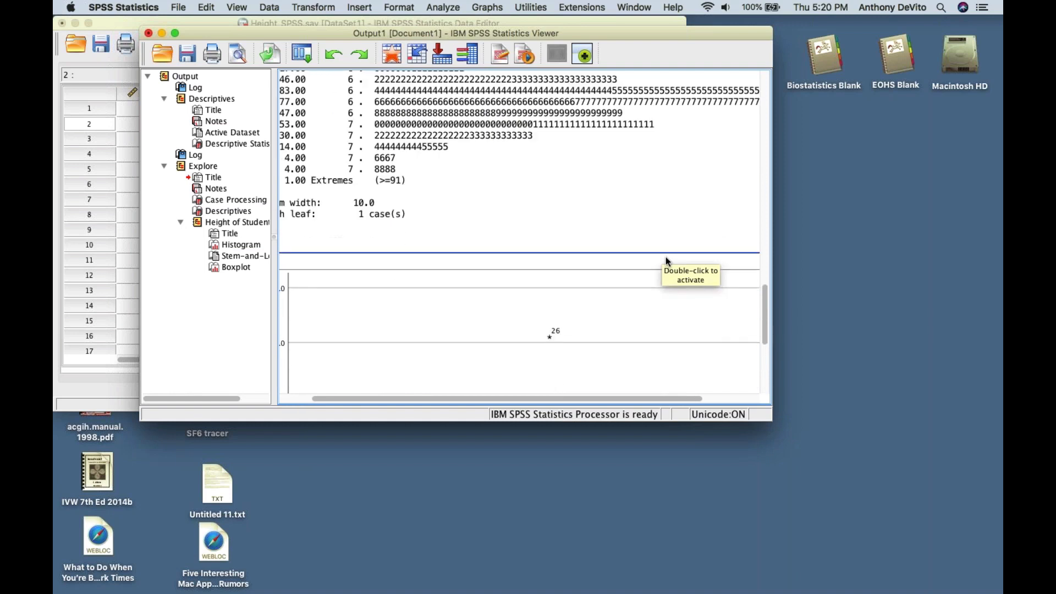
pyautogui.scroll(3, 665, 256)
pyautogui.scroll(-10, 665, 258)
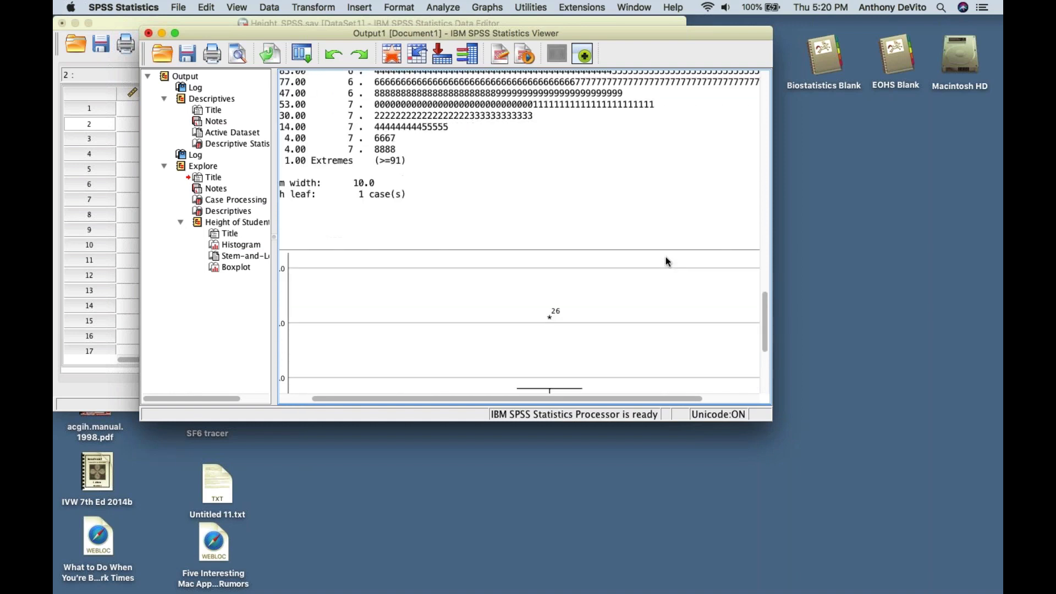
pyautogui.scroll(-3, 665, 261)
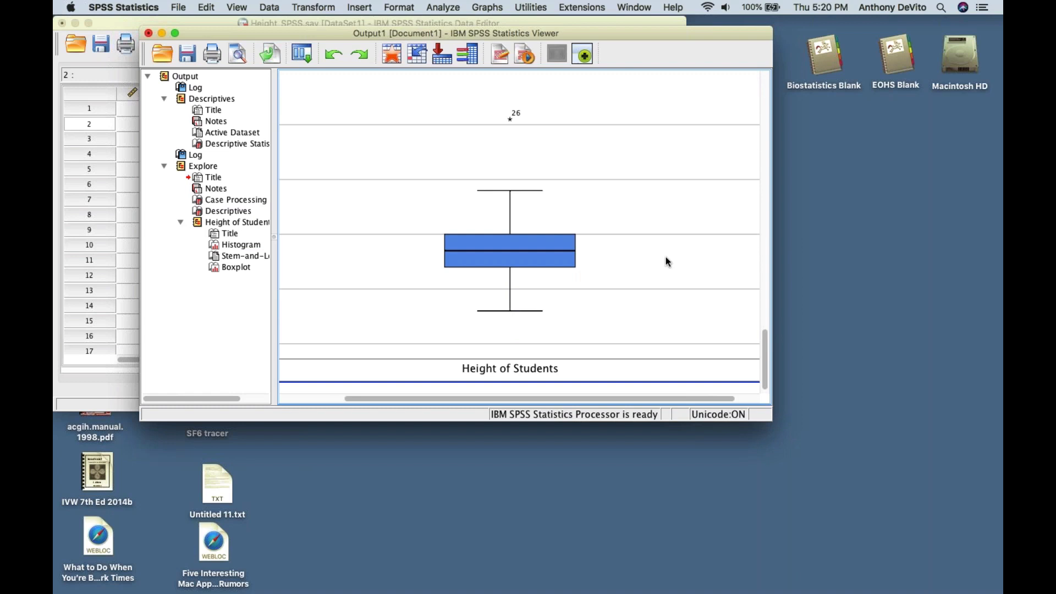
pyautogui.hscroll(-3, 523, 300)
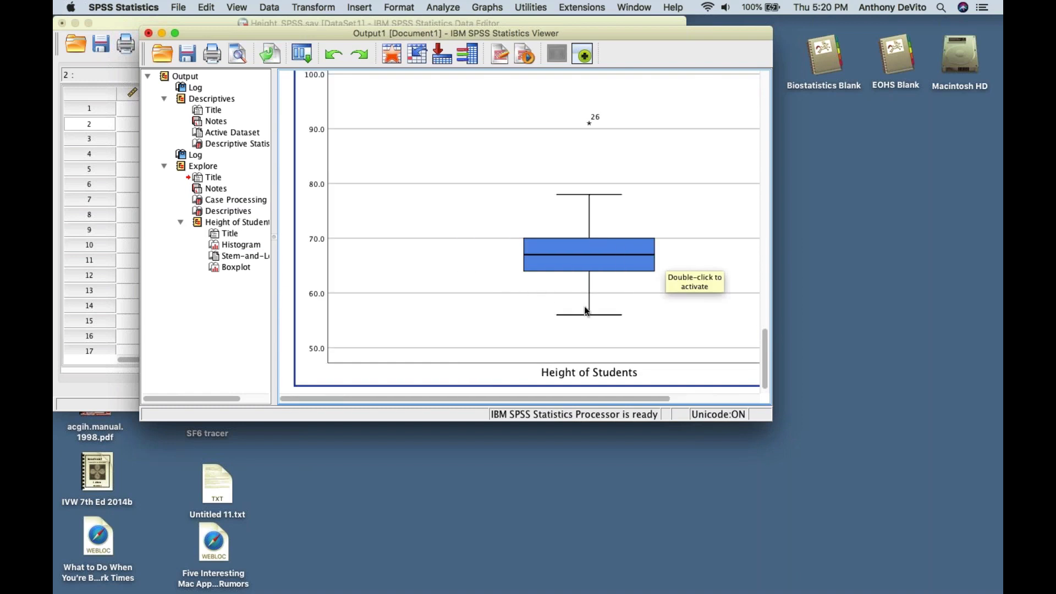
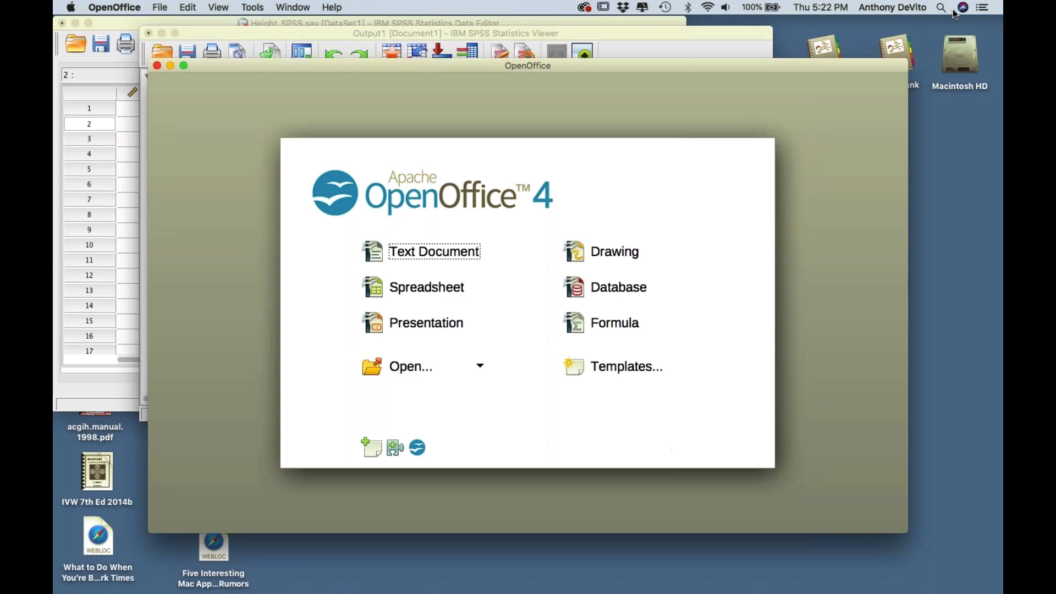
# - Create a new Writer text document and copy the Height of Students histogram from the SPSS output
pyautogui.click(393, 259)
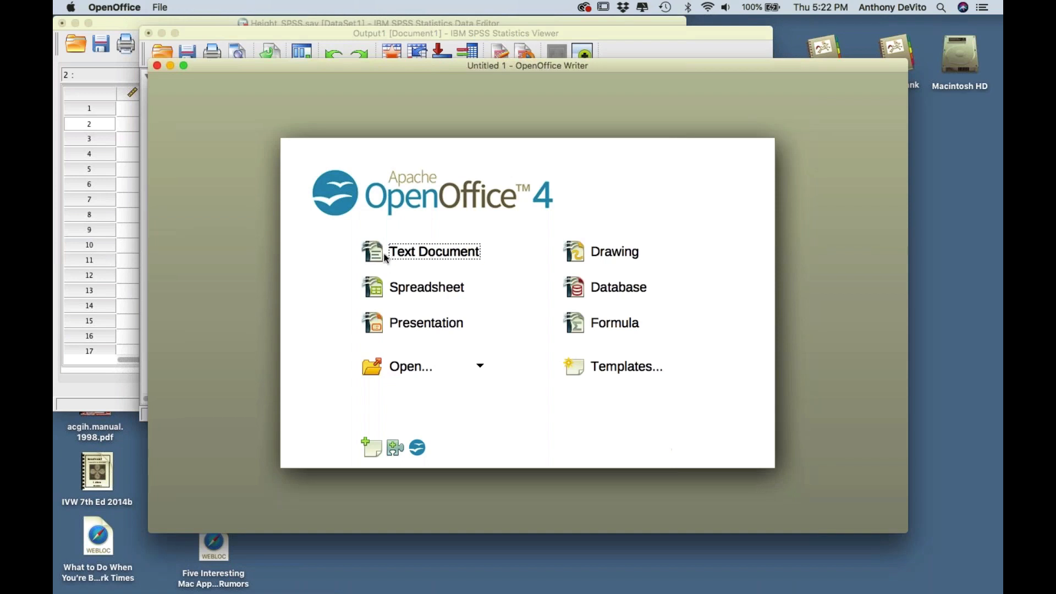
pyautogui.click(626, 38)
pyautogui.moveTo(626, 38); pyautogui.dragTo(584, 135)
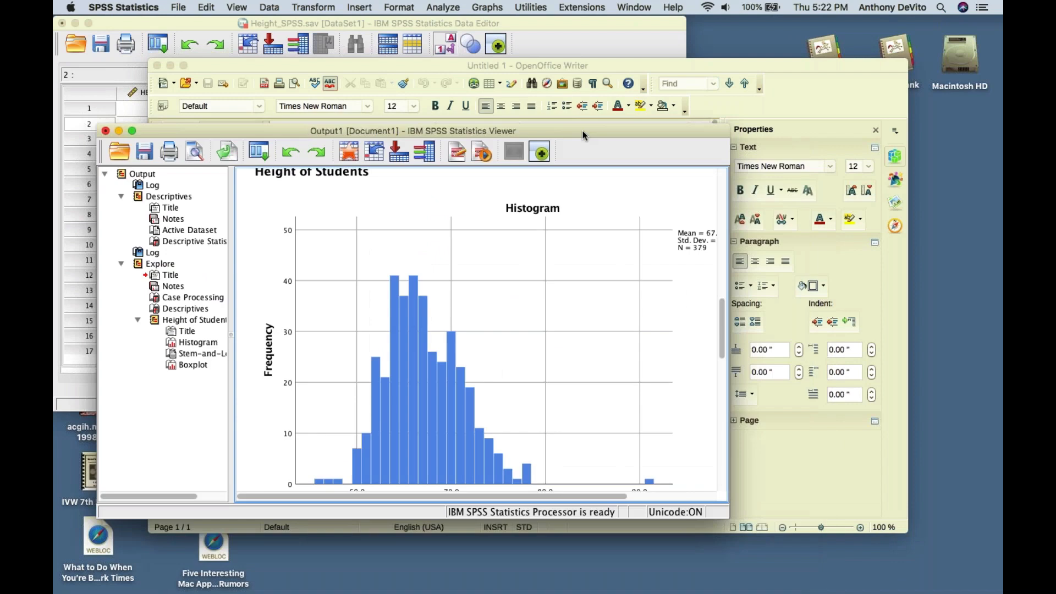
pyautogui.scroll(-5, 659, 278)
pyautogui.scroll(3, 618, 280)
pyautogui.click(523, 243)
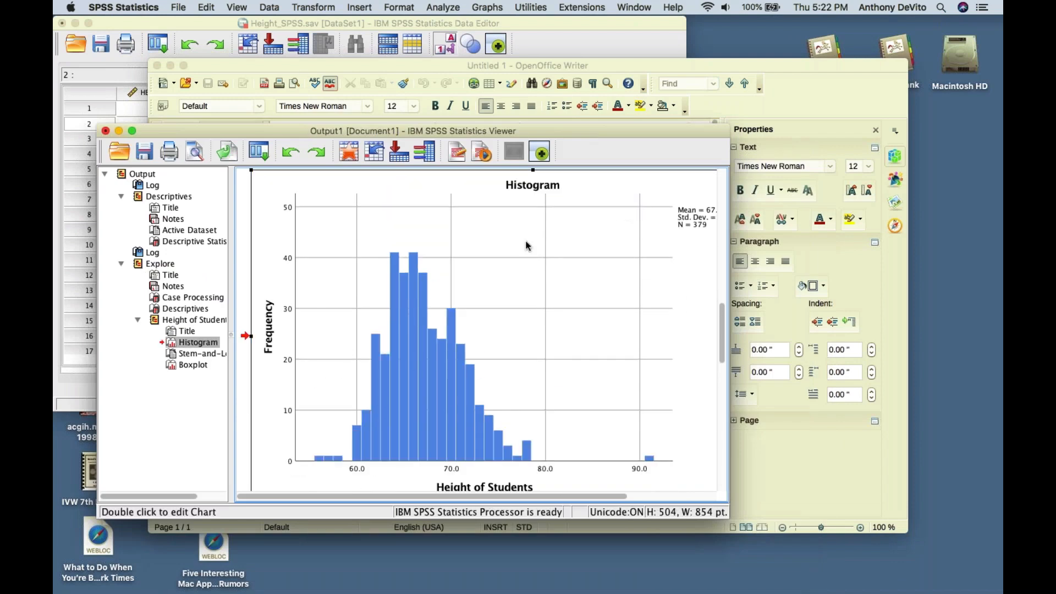
pyautogui.click(206, 7)
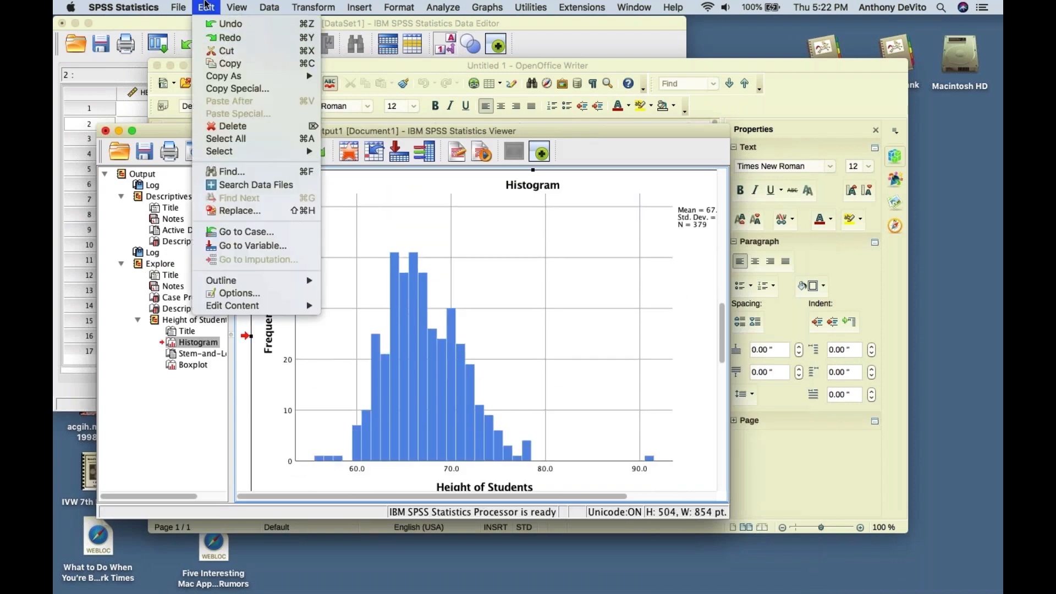
pyautogui.click(226, 63)
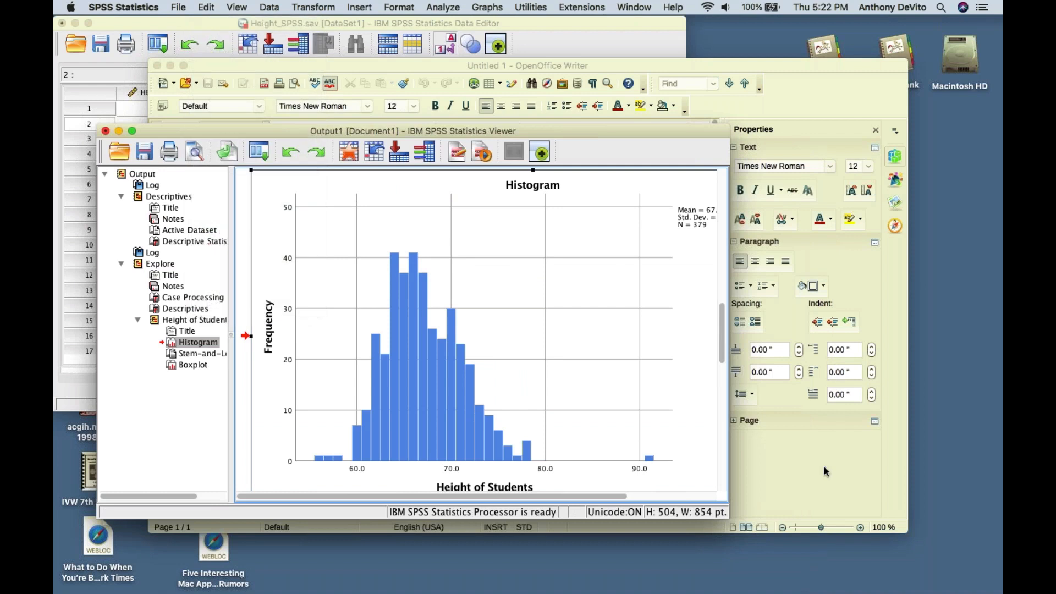
# - Paste the copied histogram into the blank Writer document
pyautogui.click(826, 472)
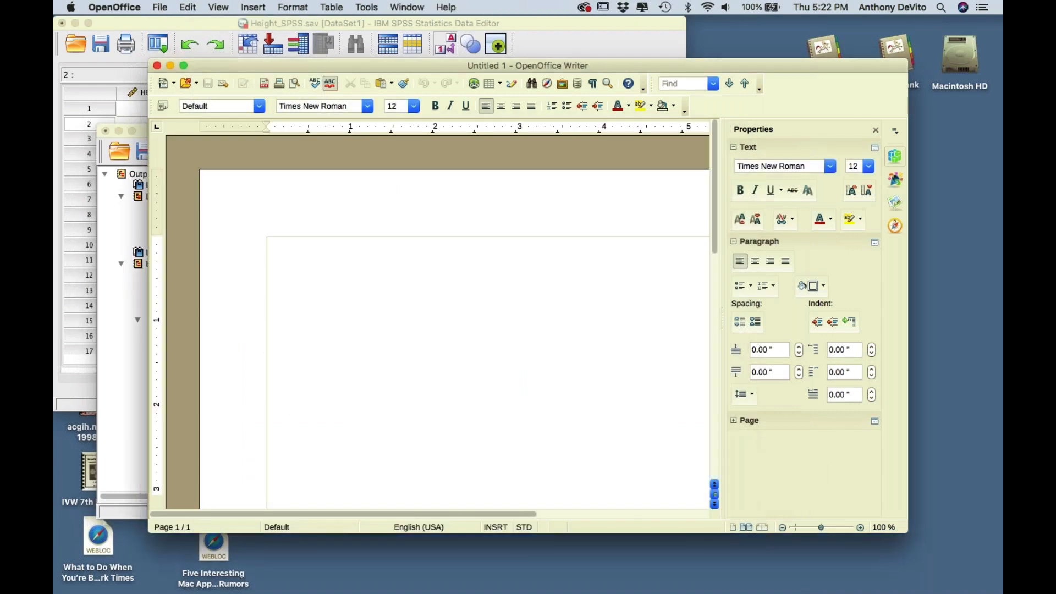
pyautogui.click(187, 7)
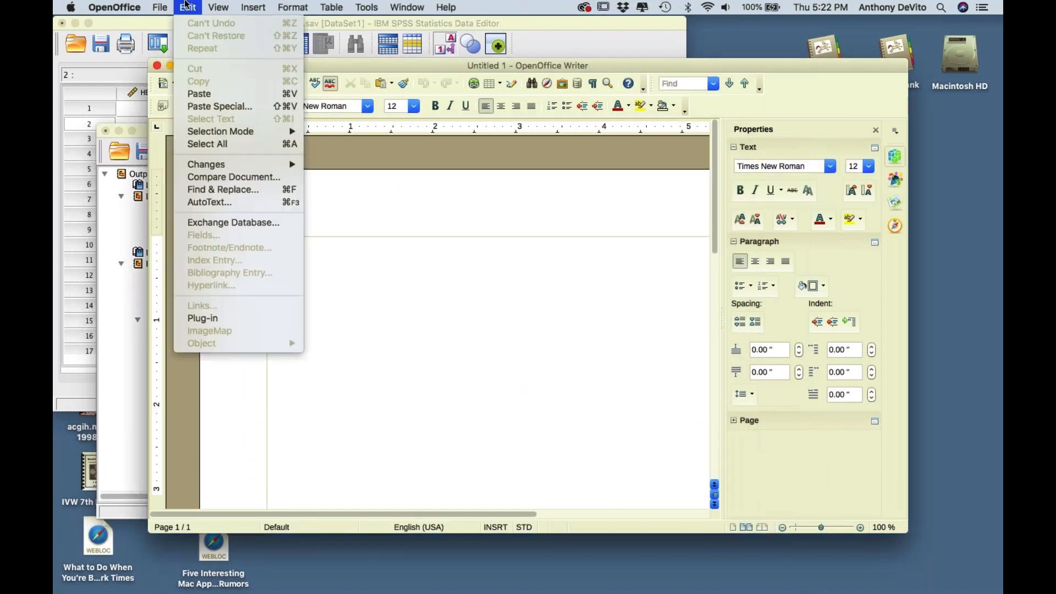
pyautogui.click(208, 98)
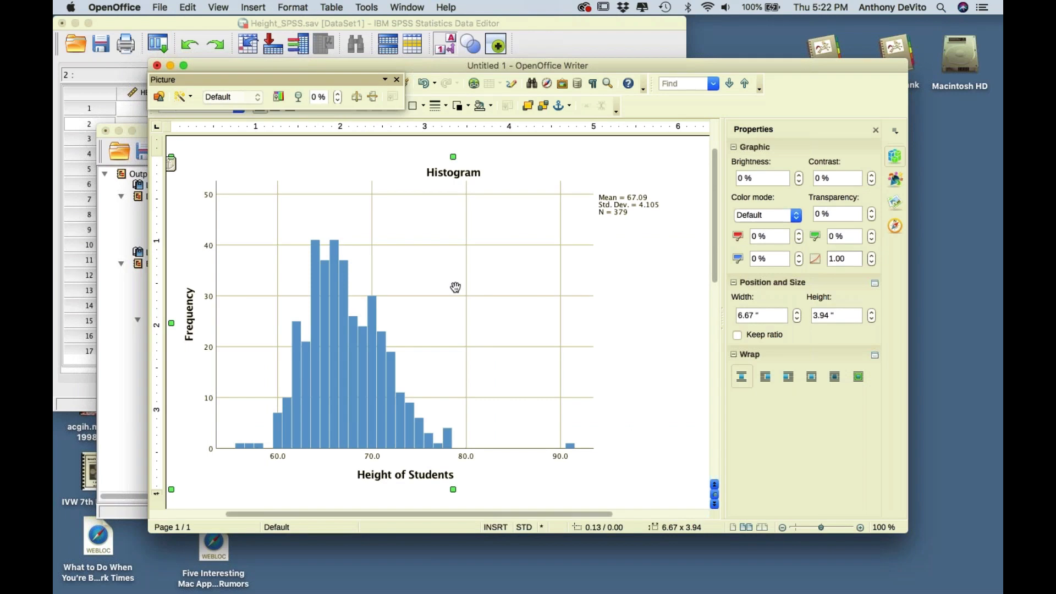
# - Resize the pasted histogram in Writer to 6.25" by 3.50"
pyautogui.scroll(-5, 455, 287)
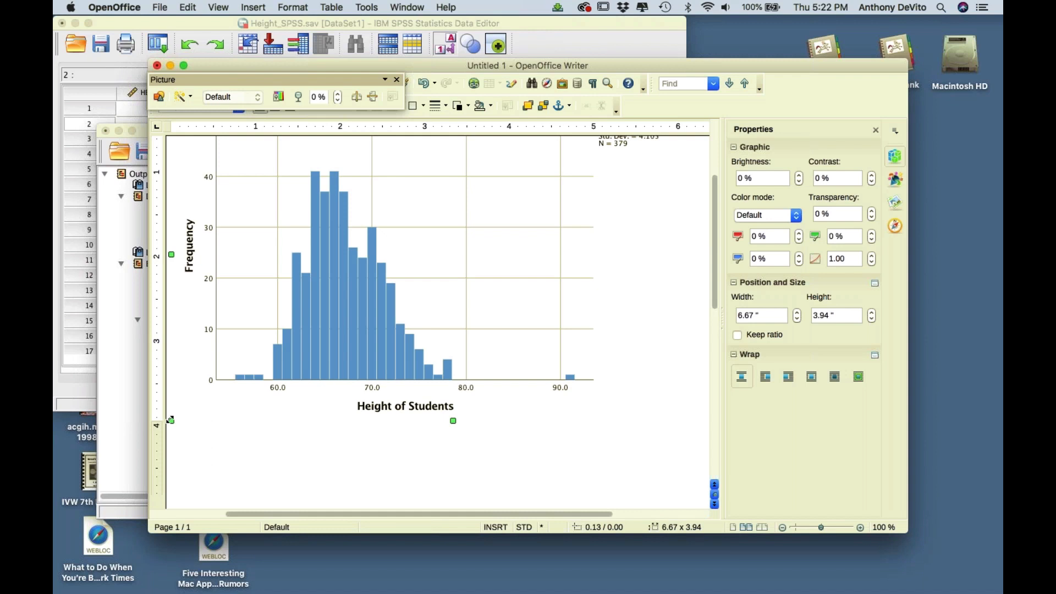
pyautogui.moveTo(170, 420); pyautogui.dragTo(189, 384)
pyautogui.scroll(3, 325, 315)
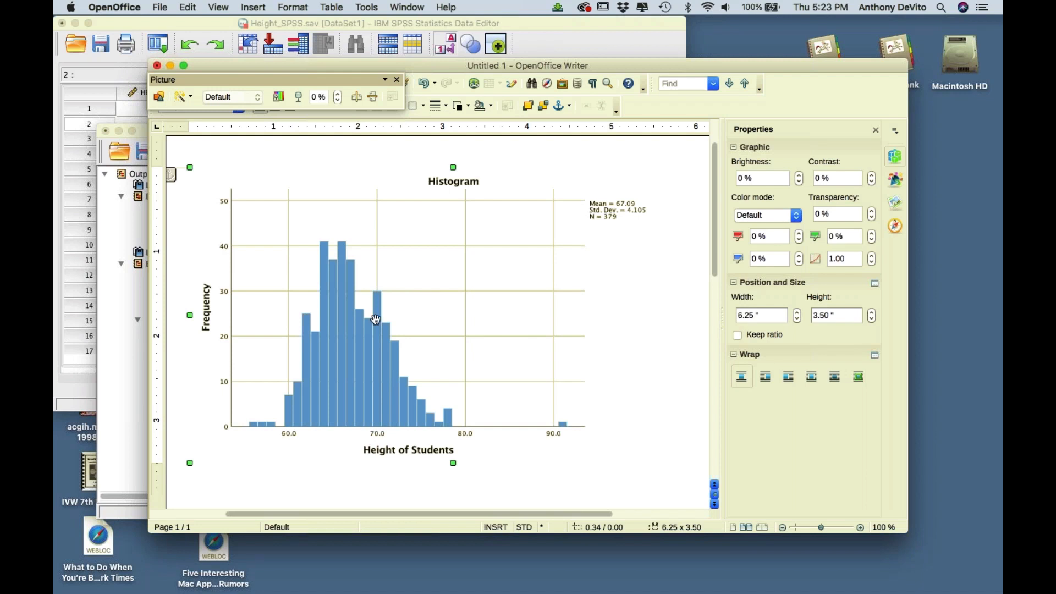
pyautogui.scroll(-1, 375, 319)
pyautogui.scroll(4, 380, 321)
pyautogui.hscroll(-3, 385, 322)
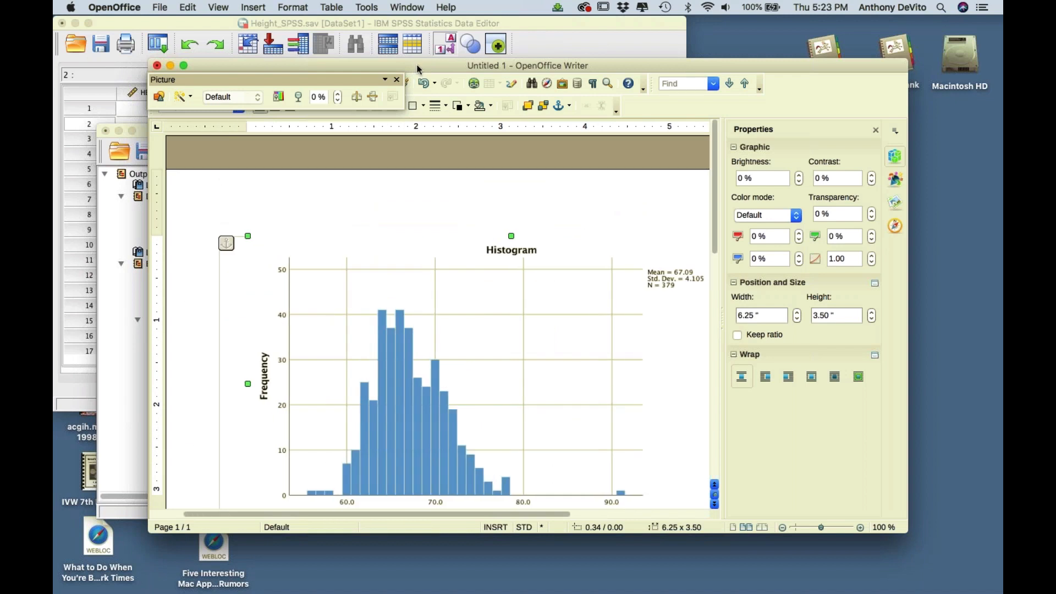
# - Move Writer aside and bring the SPSS output viewer back to the front
pyautogui.moveTo(418, 69); pyautogui.dragTo(709, 275)
pyautogui.click(211, 126)
pyautogui.moveTo(211, 126); pyautogui.dragTo(299, 194)
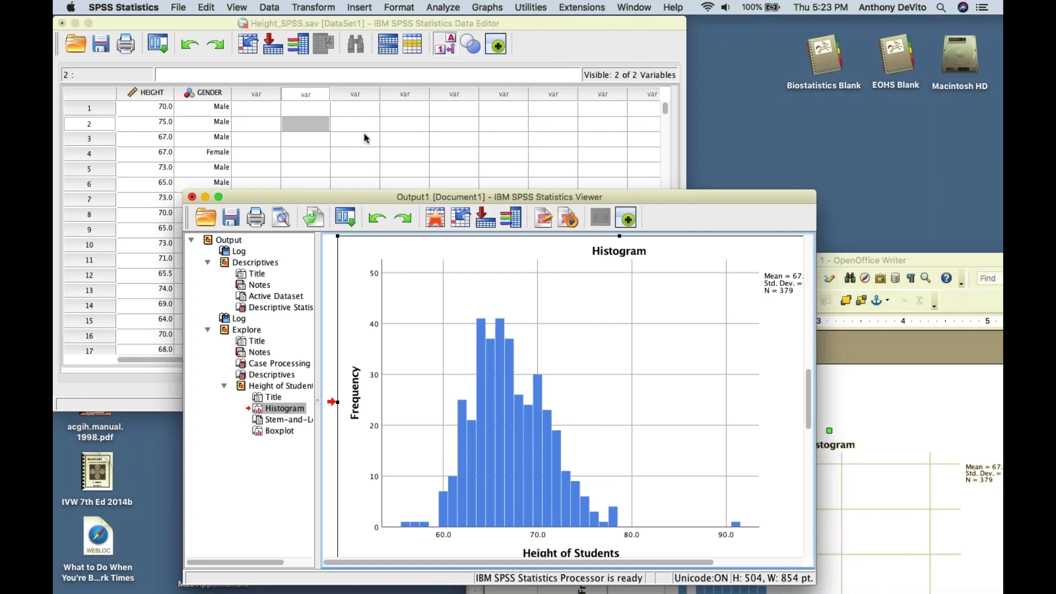
# - Start a Frequencies analysis with Gender of Students as the variable, keeping default statistics
pyautogui.click(438, 7)
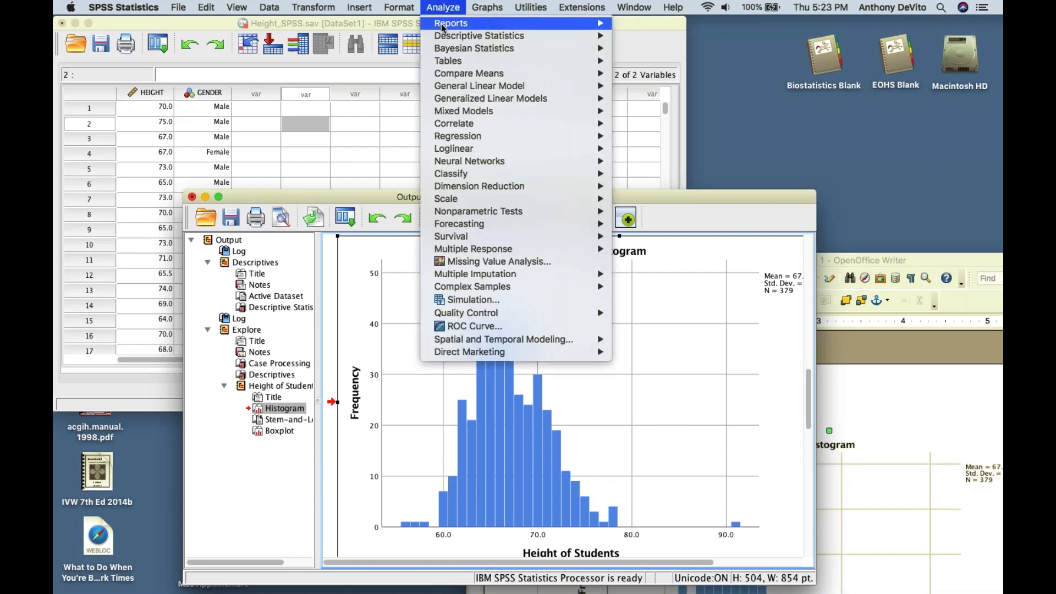
pyautogui.moveTo(448, 37)
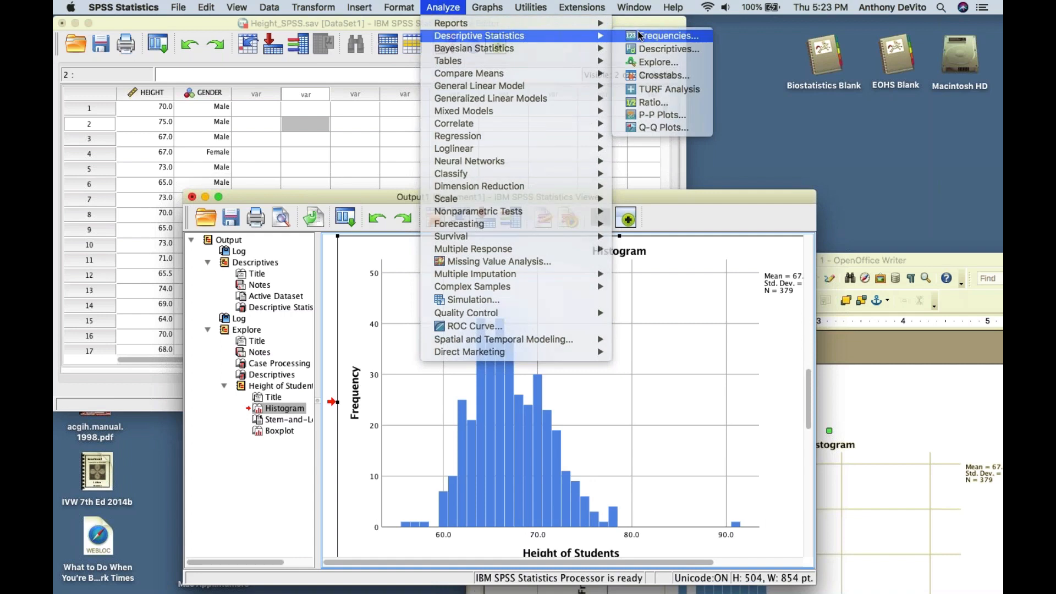
pyautogui.click(641, 36)
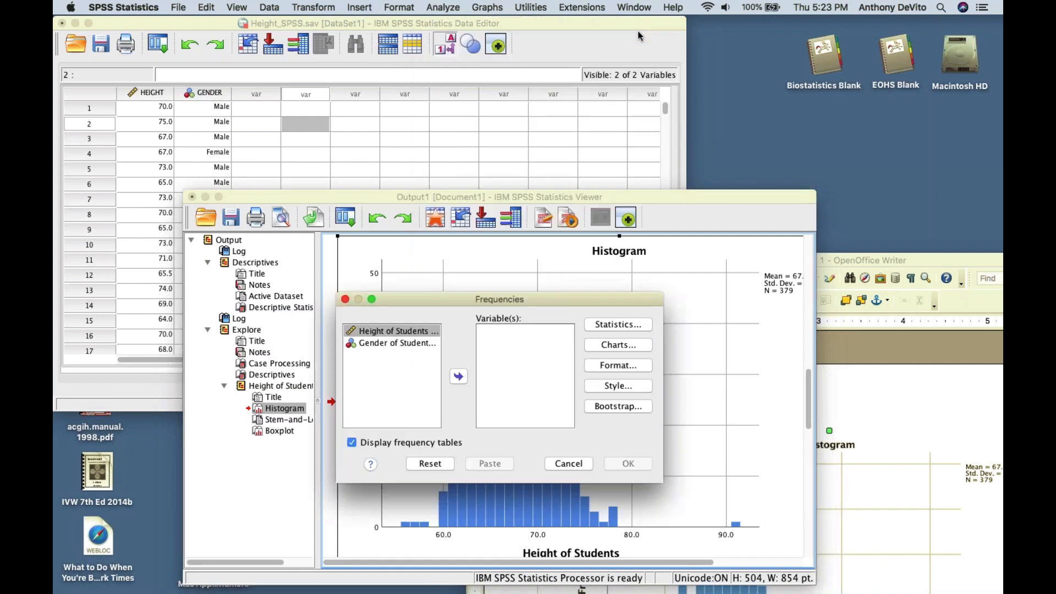
pyautogui.click(409, 343)
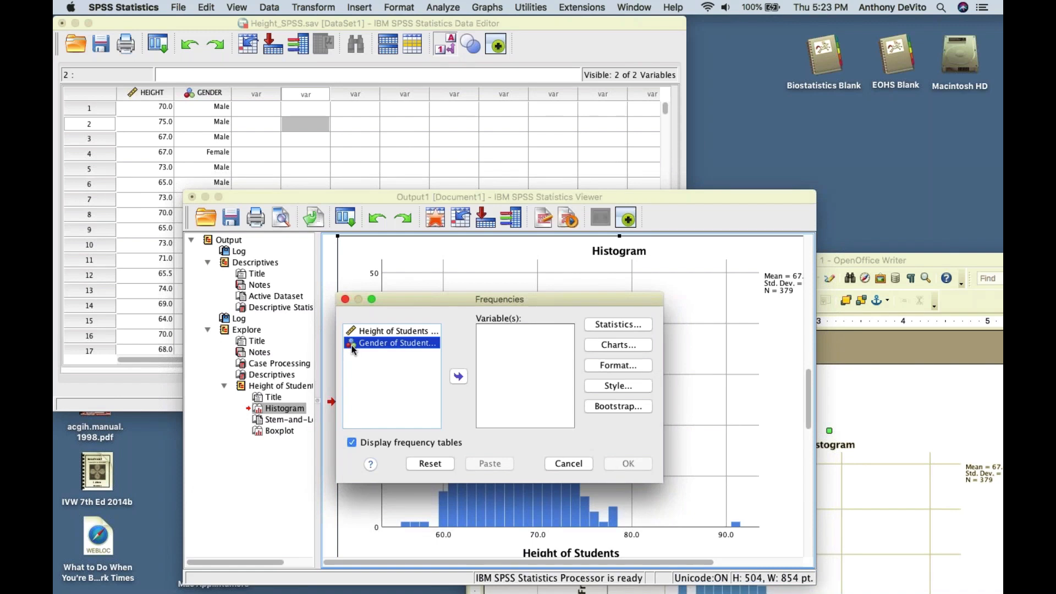
pyautogui.click(459, 377)
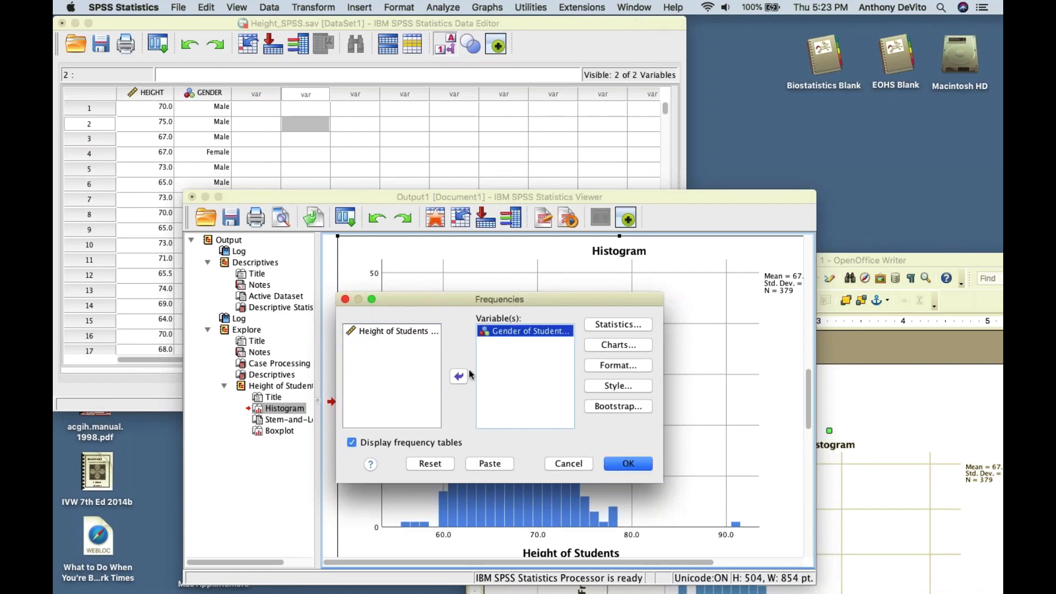
pyautogui.click(602, 323)
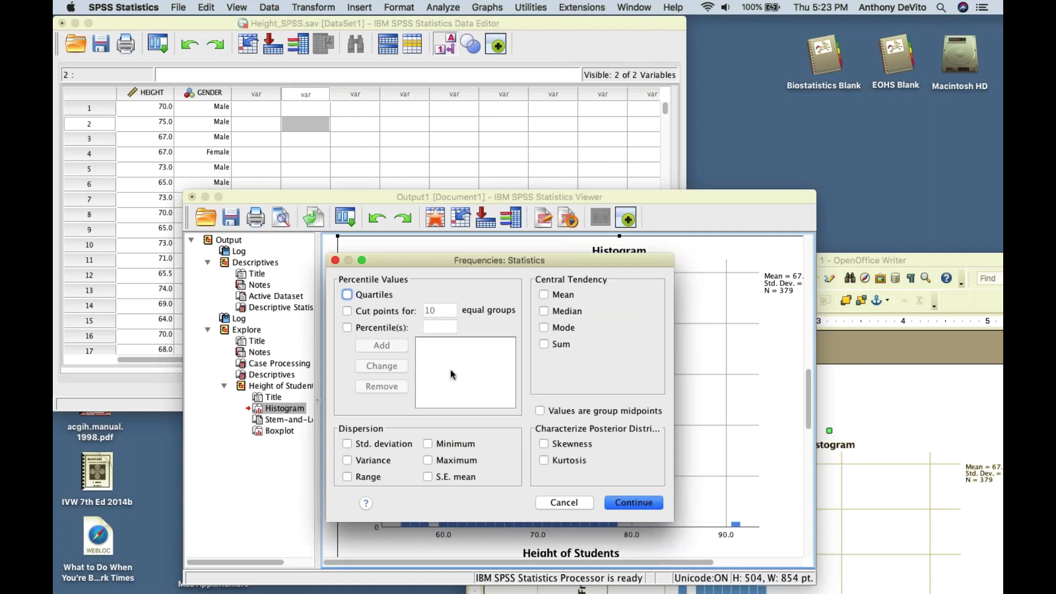
pyautogui.click(572, 503)
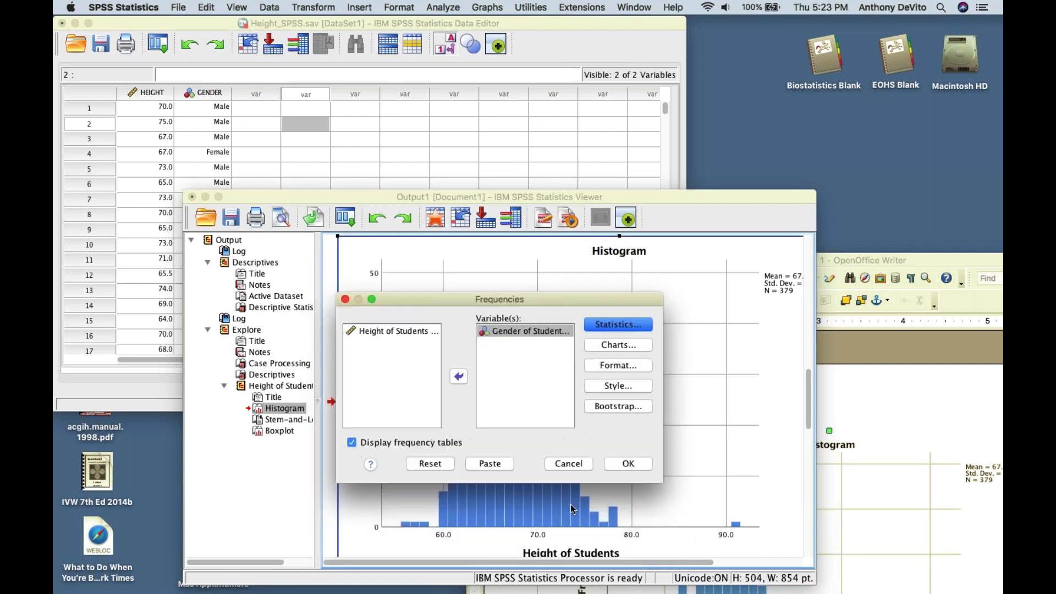
# - Request a pie chart and run the Frequencies analysis on gender
pyautogui.click(607, 345)
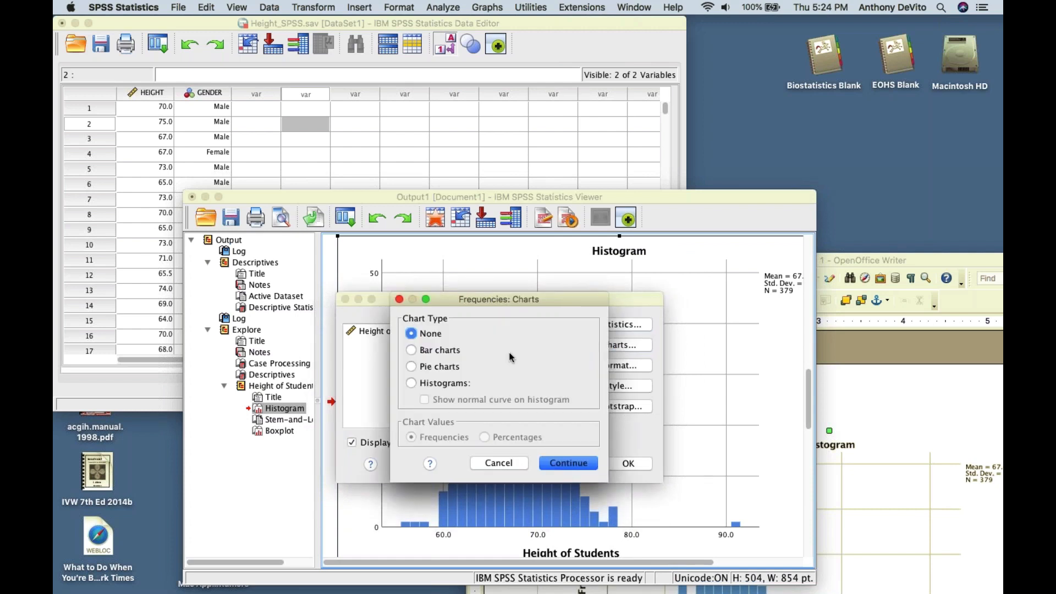
pyautogui.click(413, 368)
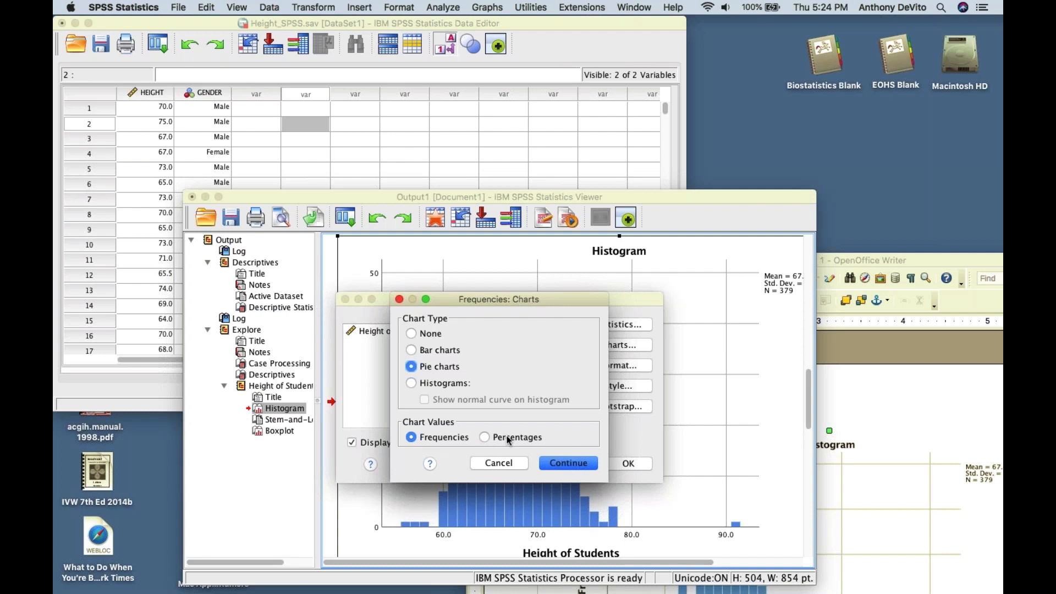
pyautogui.click(551, 462)
pyautogui.click(627, 463)
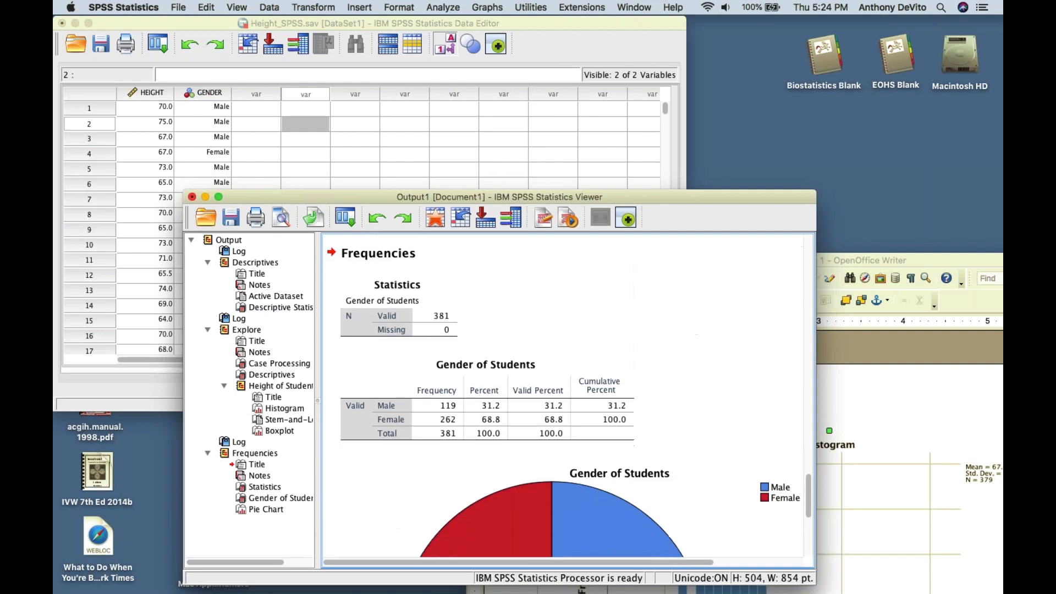
pyautogui.scroll(-2, 438, 366)
pyautogui.click(438, 366)
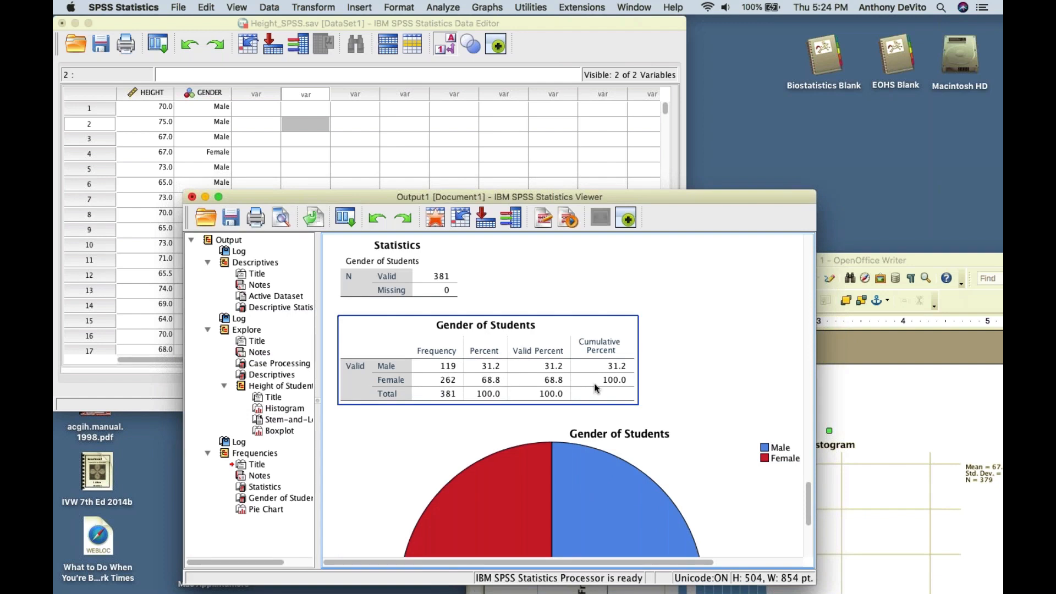
pyautogui.scroll(-2, 596, 388)
pyautogui.scroll(-9, 596, 388)
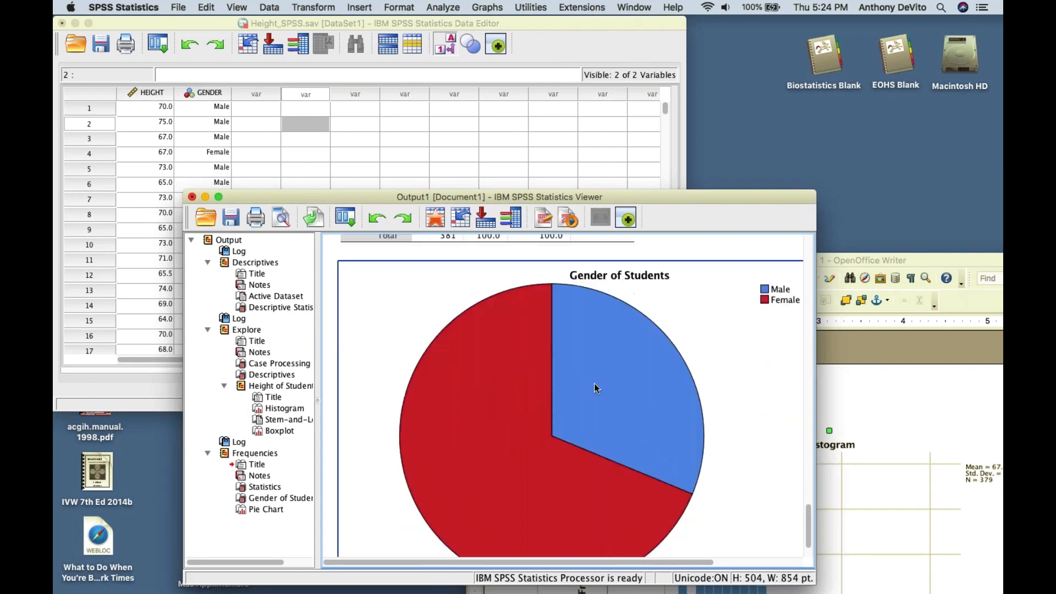
pyautogui.scroll(3, 595, 388)
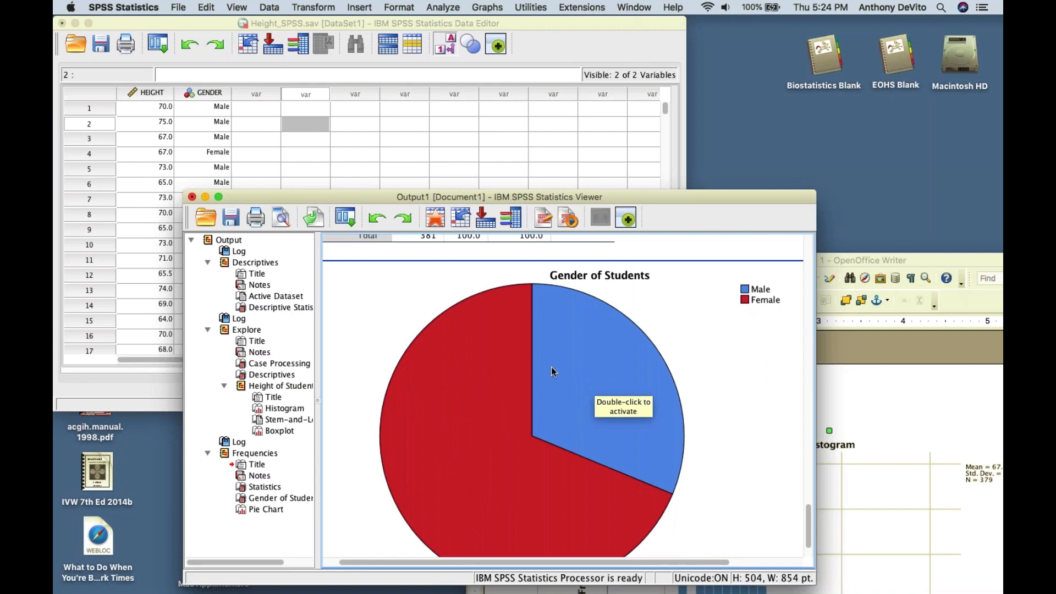
pyautogui.scroll(-2, 552, 374)
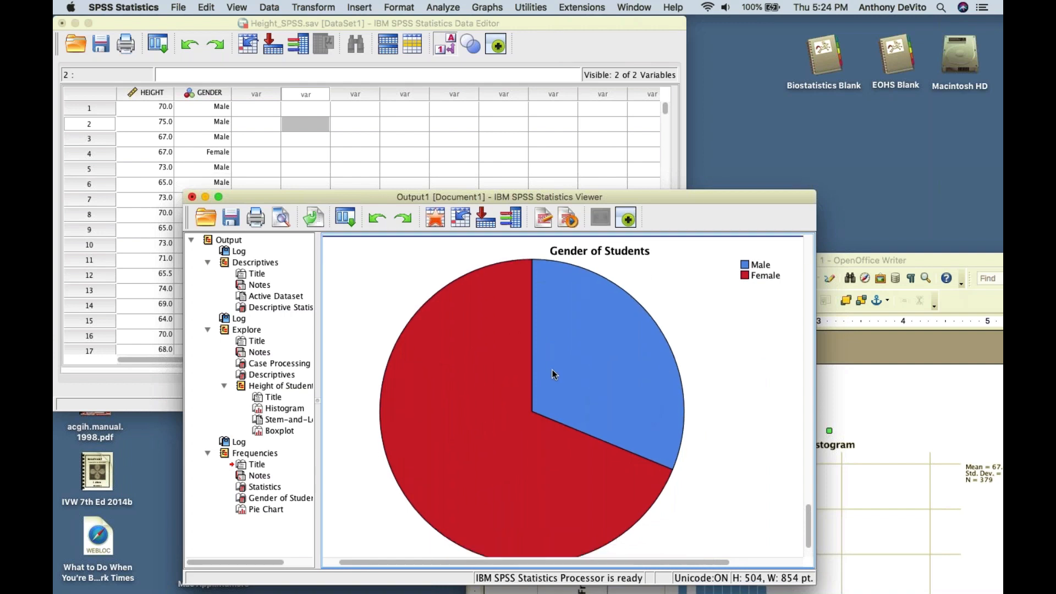
pyautogui.click(552, 369)
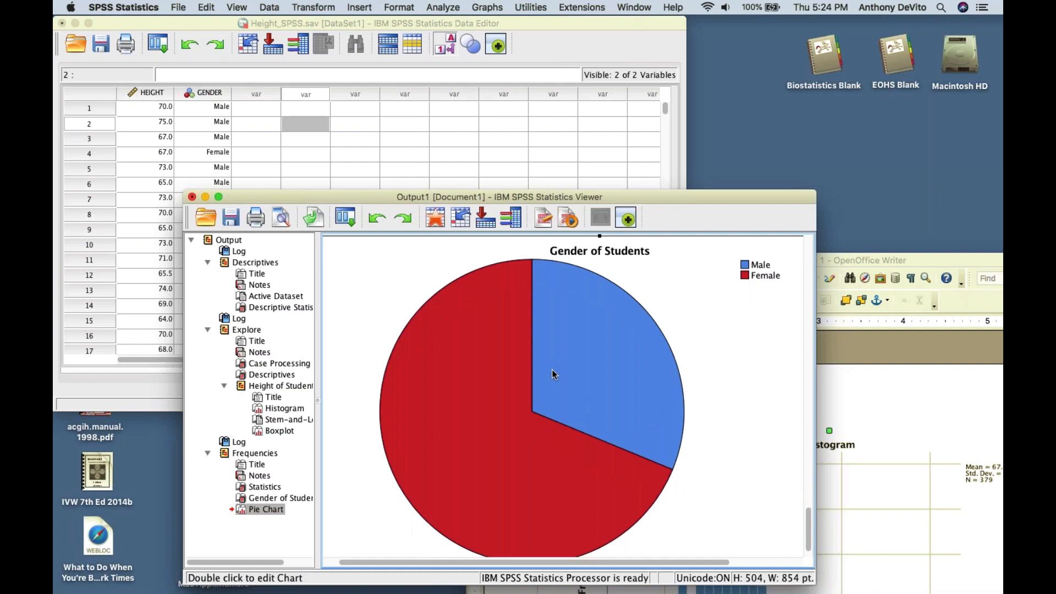
pyautogui.doubleClick(552, 374)
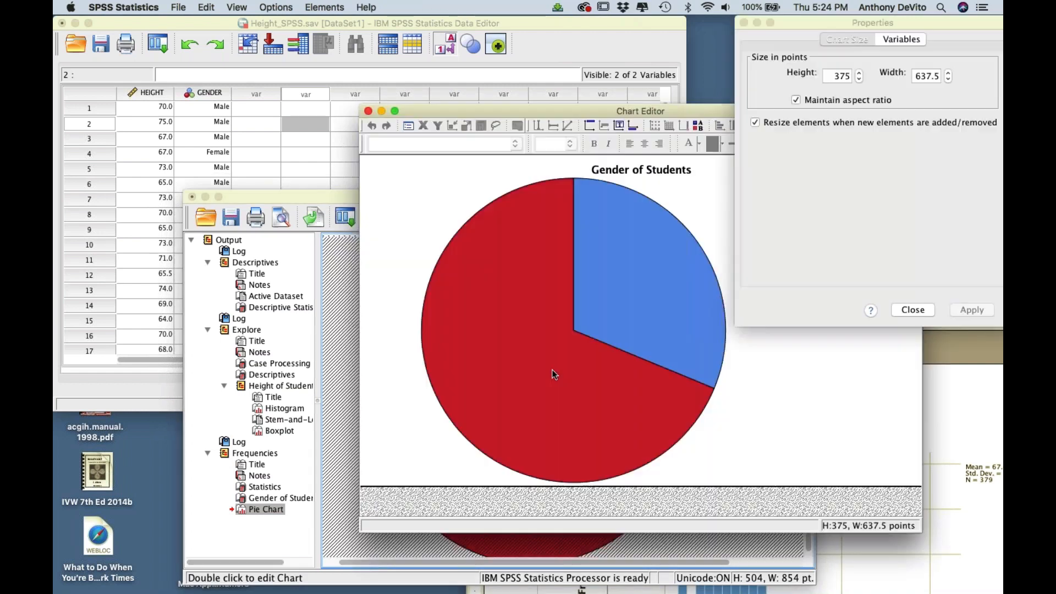
pyautogui.click(368, 111)
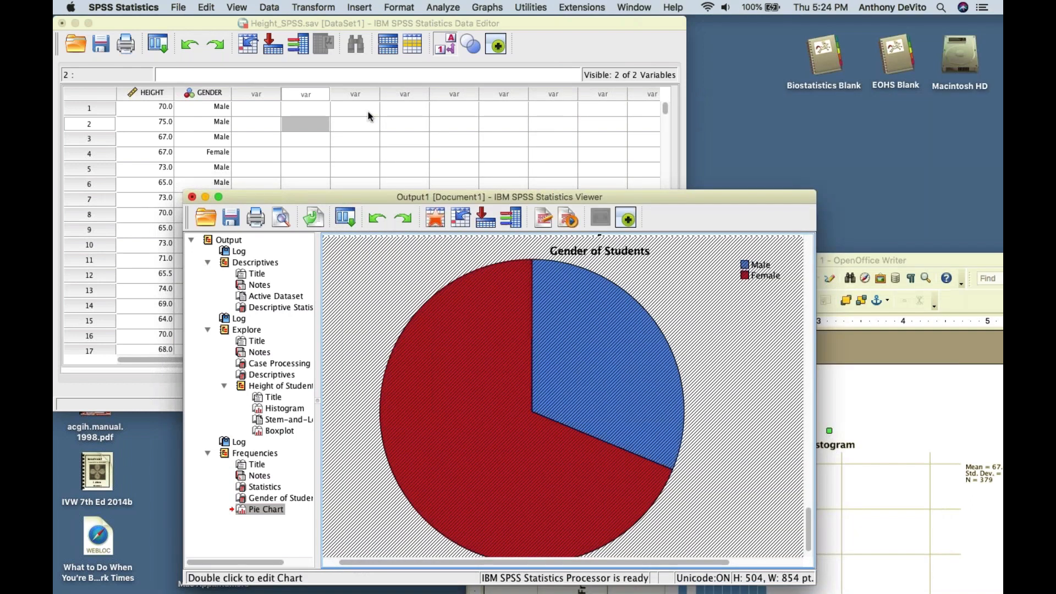
pyautogui.scroll(-2, 441, 289)
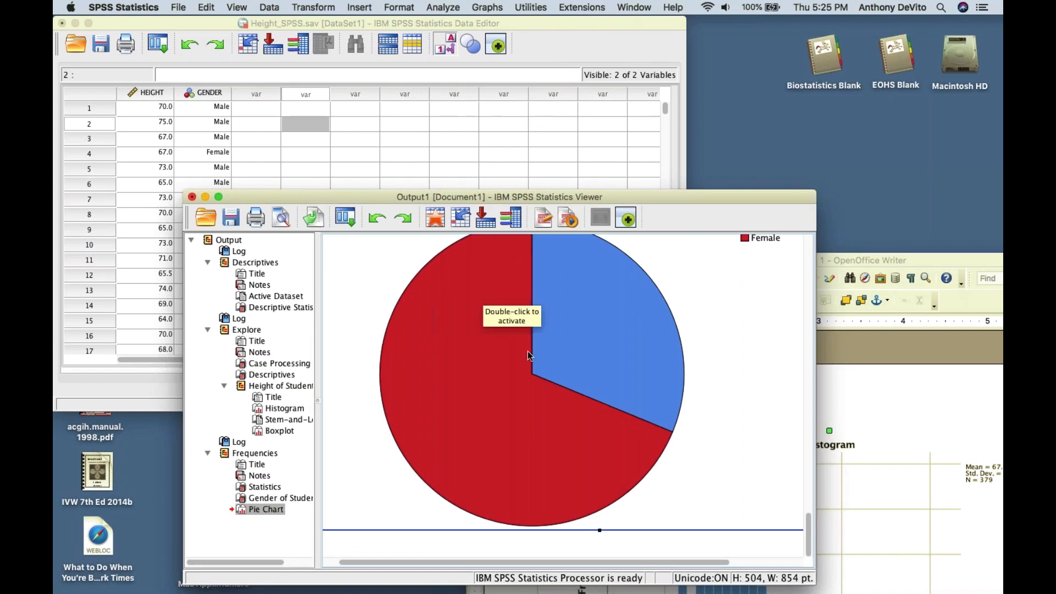
# - Move the output aside and bring the Height_SPSS.sav Data Editor to the front
pyautogui.hscroll(2, 571, 378)
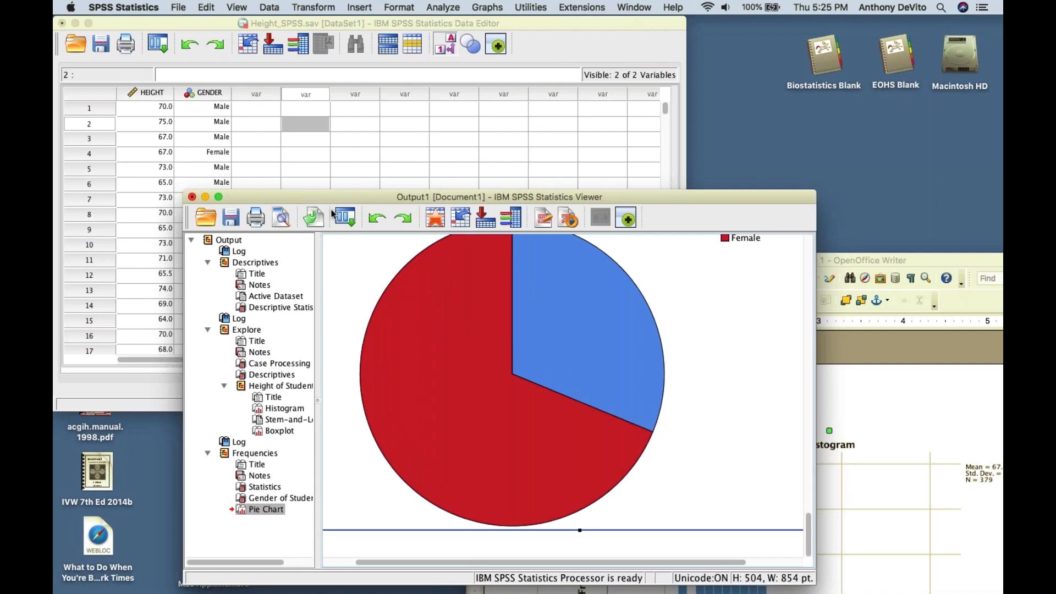
pyautogui.moveTo(335, 196); pyautogui.dragTo(440, 184)
pyautogui.click(409, 139)
pyautogui.click(410, 140)
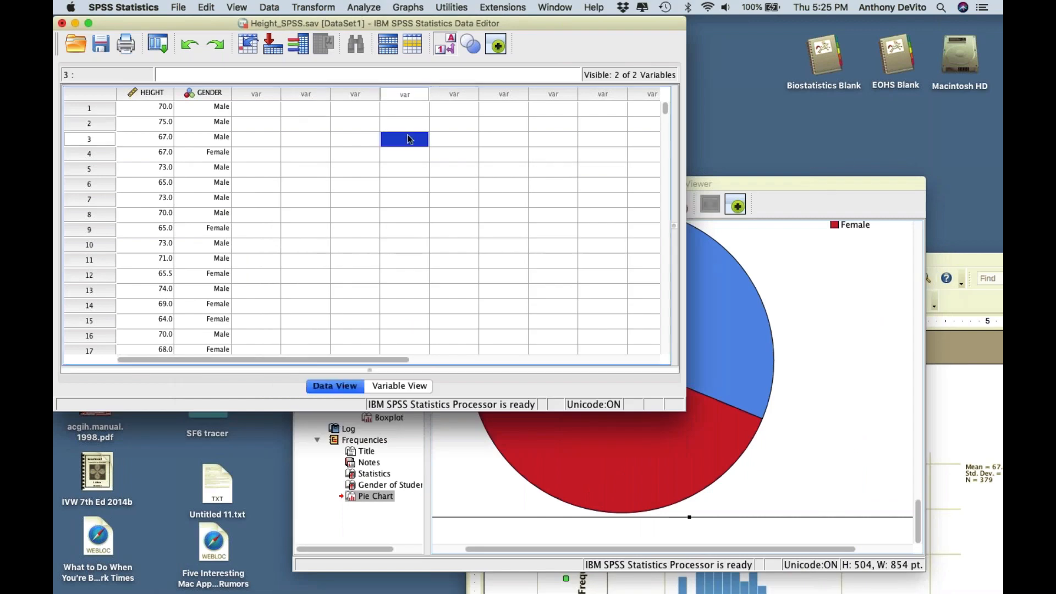
# - Run Explore on Height with Gender of Students as factor, including boxplots, histograms and stem-and-leaf plots
pyautogui.click(353, 7)
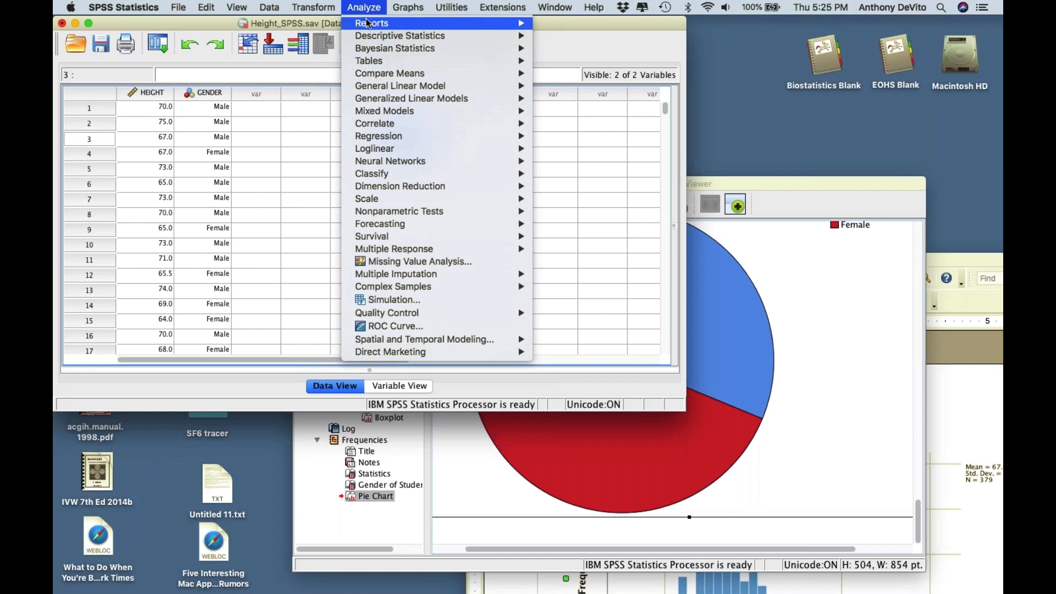
pyautogui.moveTo(370, 26)
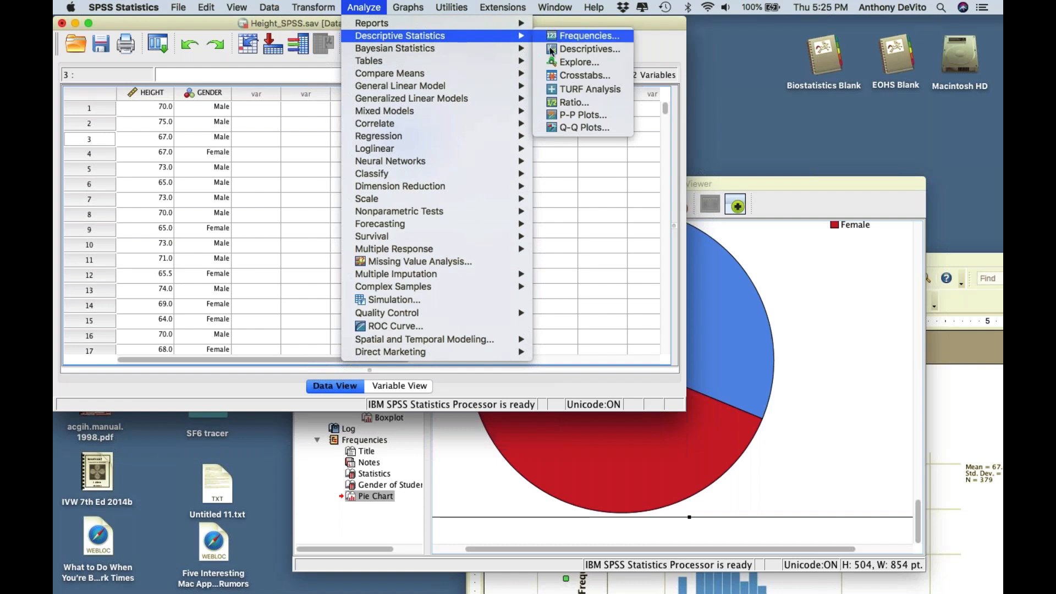
pyautogui.click(555, 66)
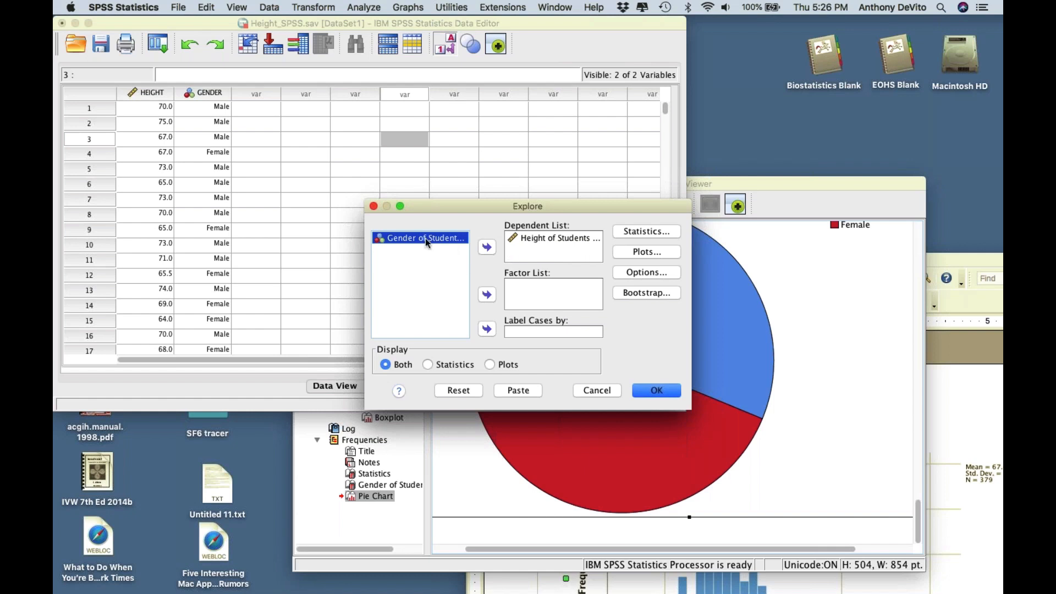
pyautogui.click(487, 295)
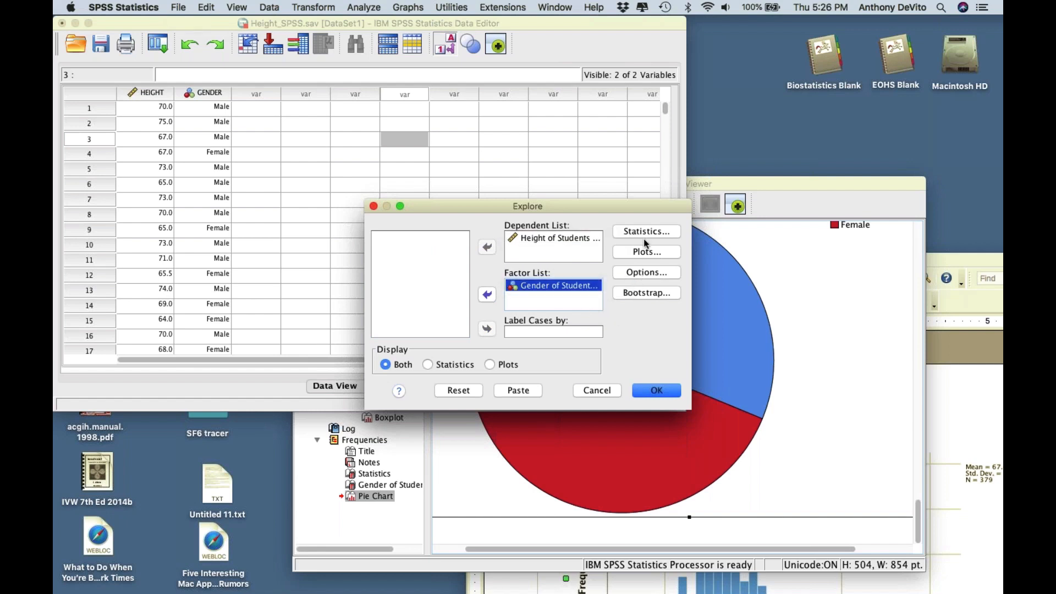
pyautogui.click(648, 252)
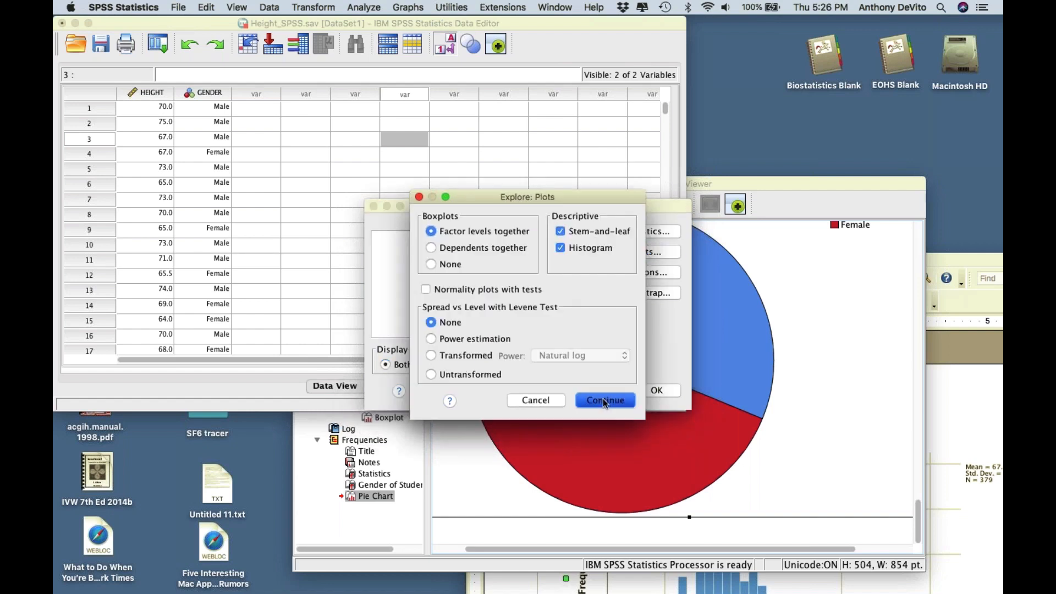
pyautogui.click(603, 398)
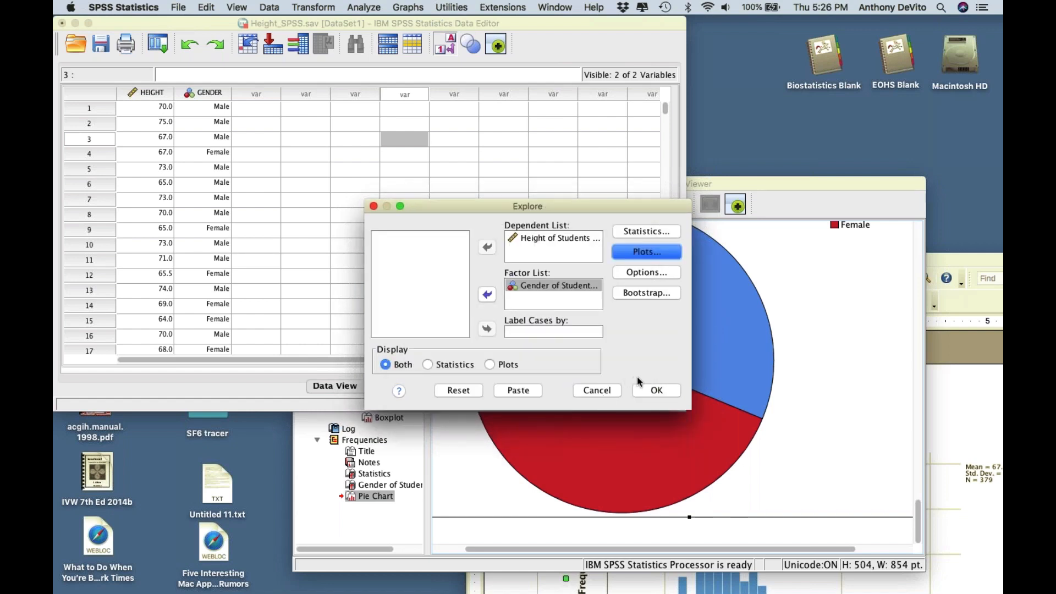
pyautogui.click(648, 389)
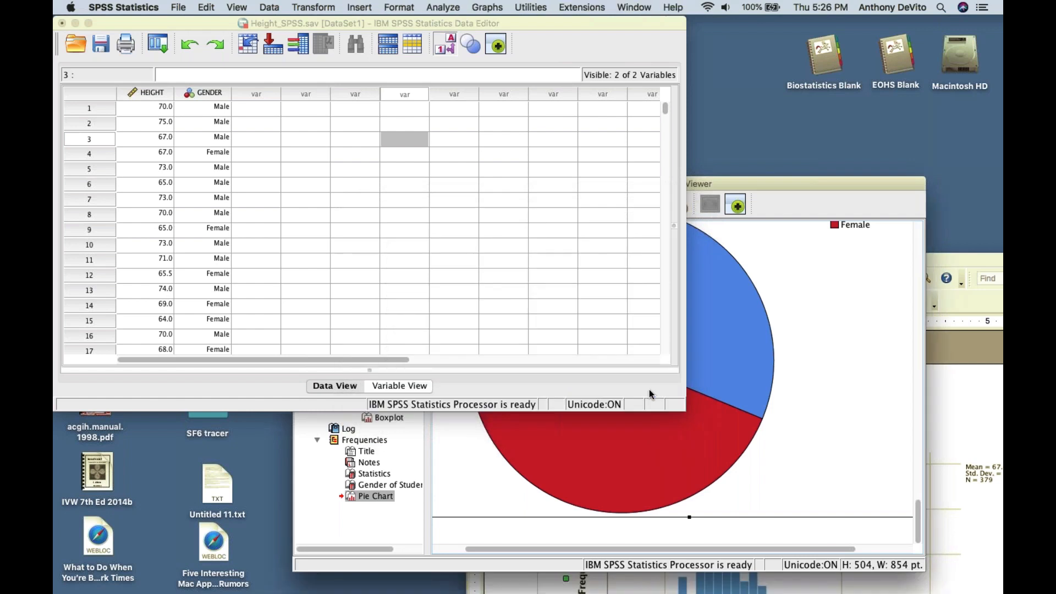
pyautogui.moveTo(400, 182); pyautogui.dragTo(146, 26)
pyautogui.moveTo(685, 410); pyautogui.dragTo(790, 495)
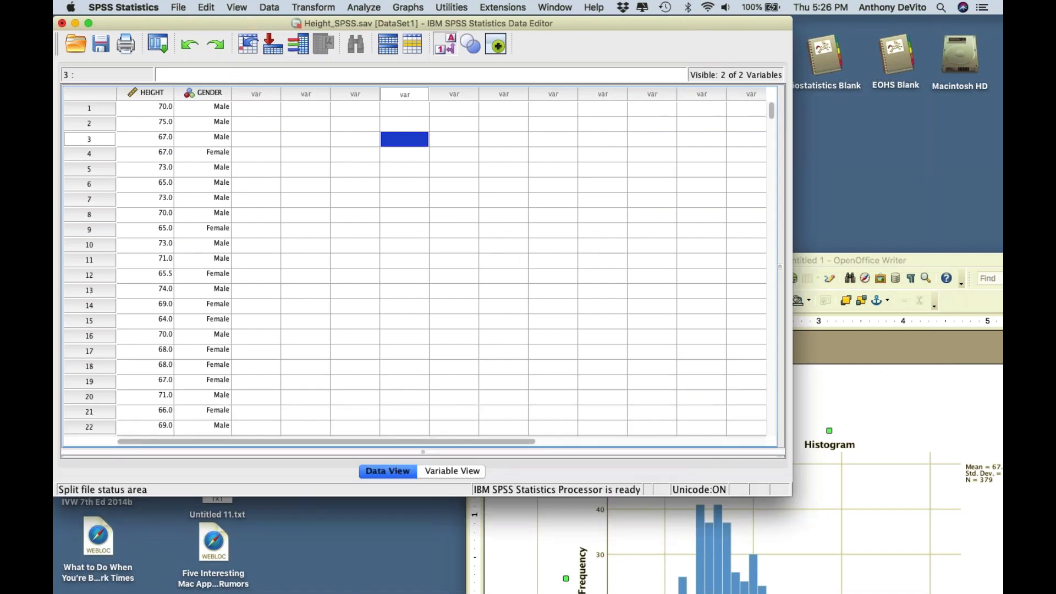
# - Switch to the Output1 viewer and enlarge its window
pyautogui.click(554, 7)
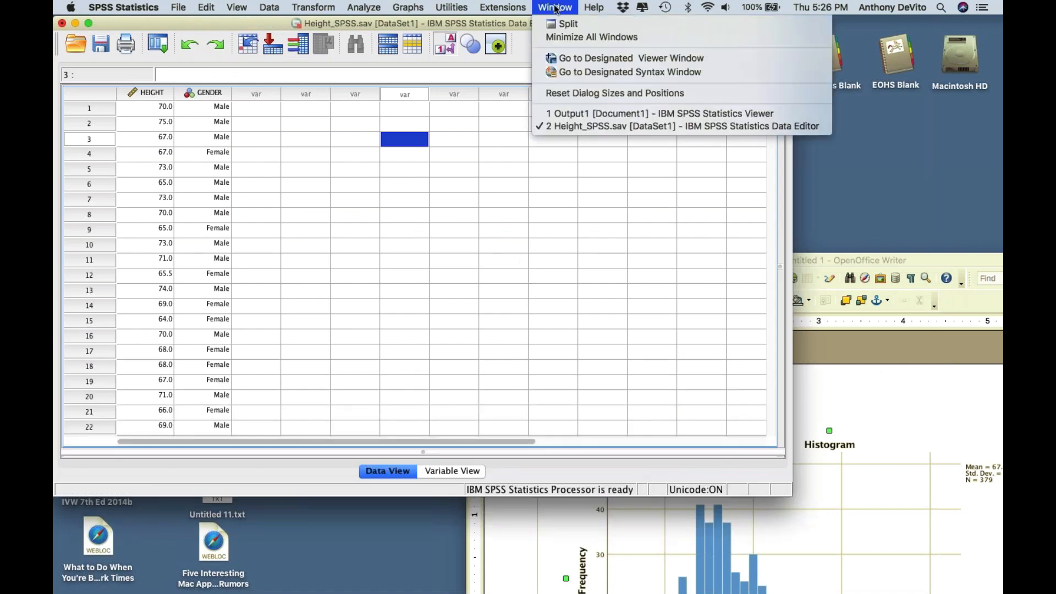
pyautogui.click(584, 114)
pyautogui.moveTo(670, 414); pyautogui.dragTo(862, 576)
# - Review the gender-split Descriptives table and the male and female height histograms
pyautogui.scroll(-5, 655, 377)
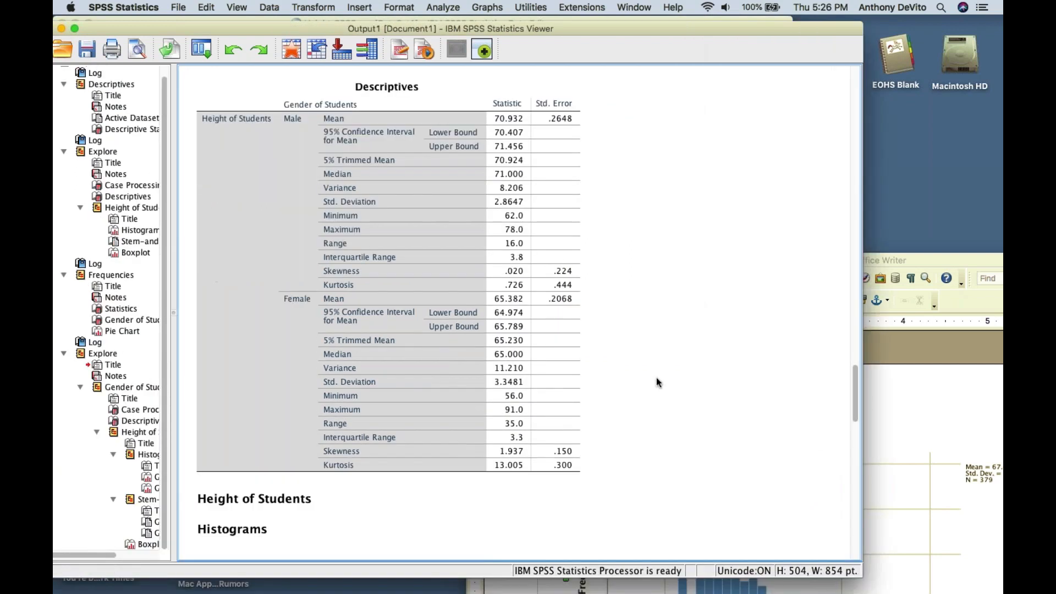
pyautogui.click(319, 131)
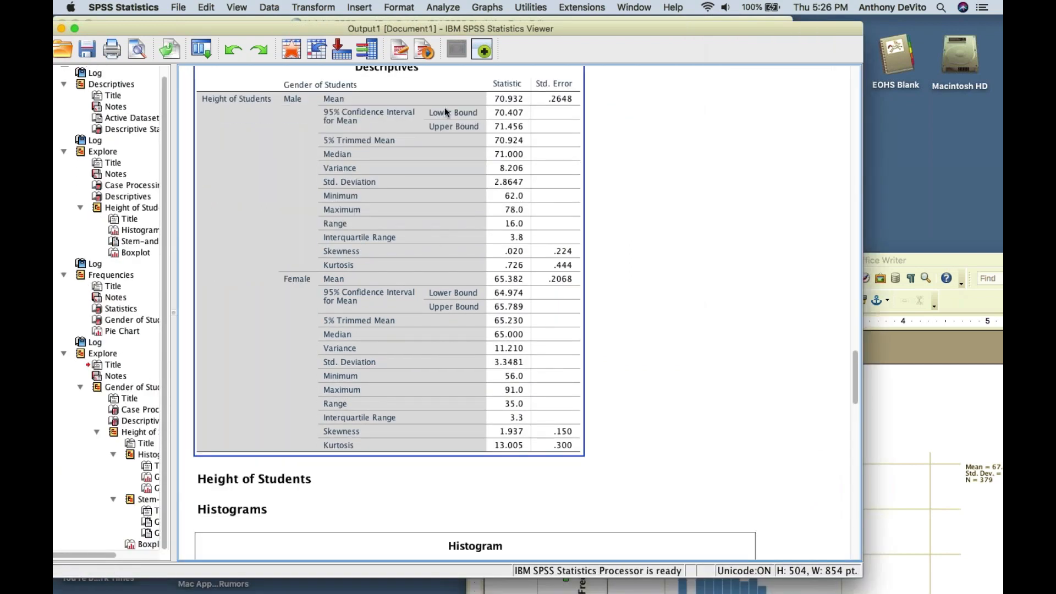
pyautogui.scroll(-2, 471, 290)
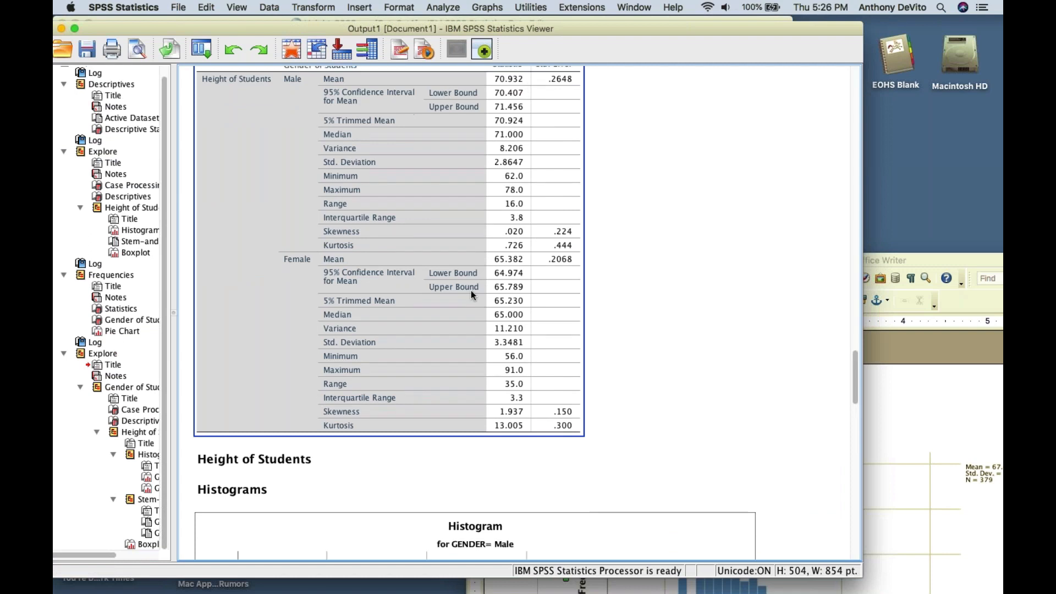
pyautogui.scroll(-3, 471, 295)
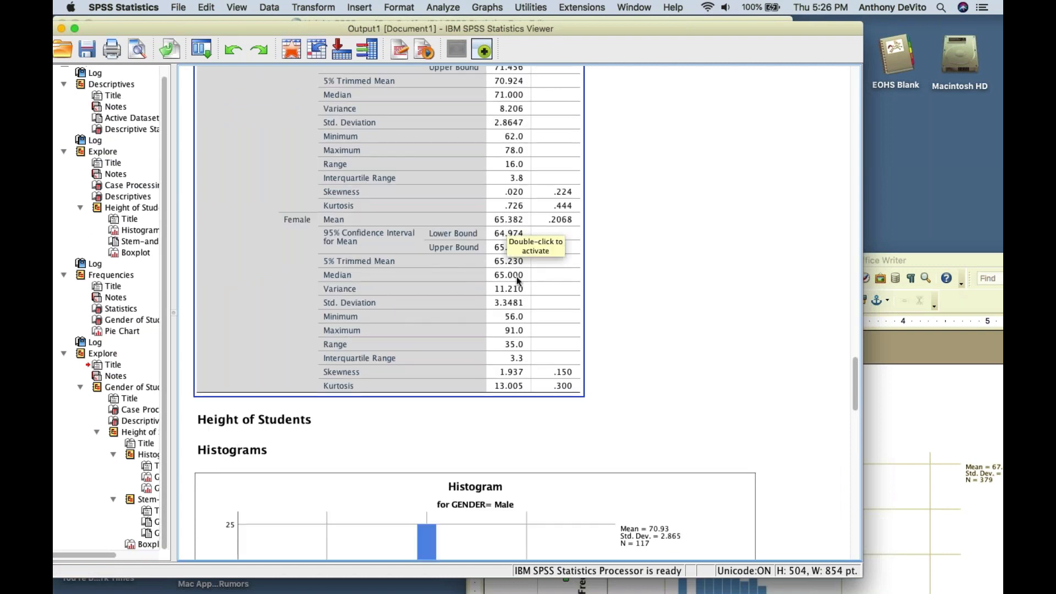
pyautogui.scroll(5, 516, 280)
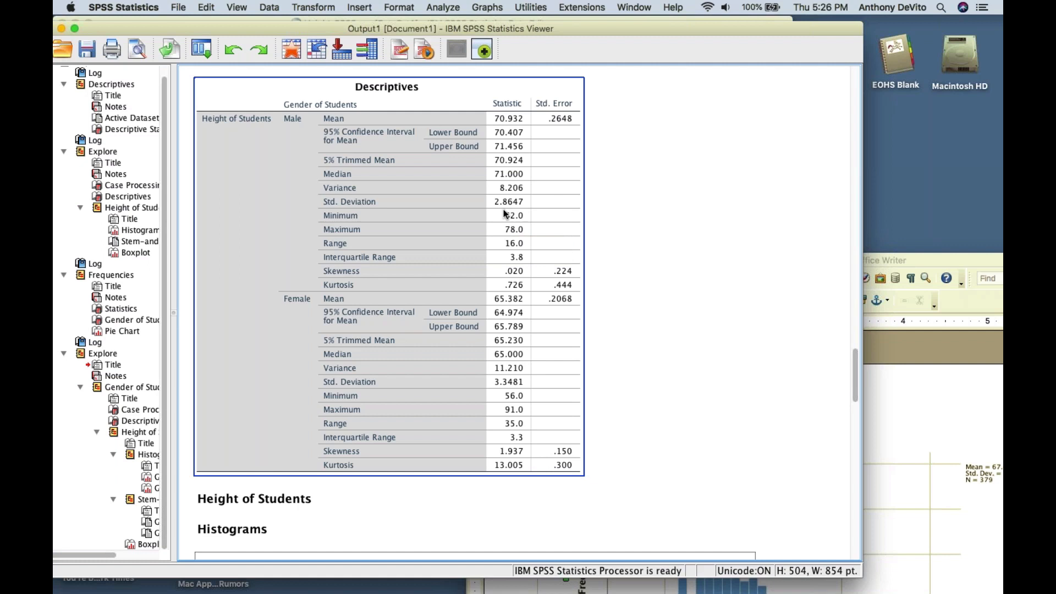
pyautogui.scroll(-3, 505, 213)
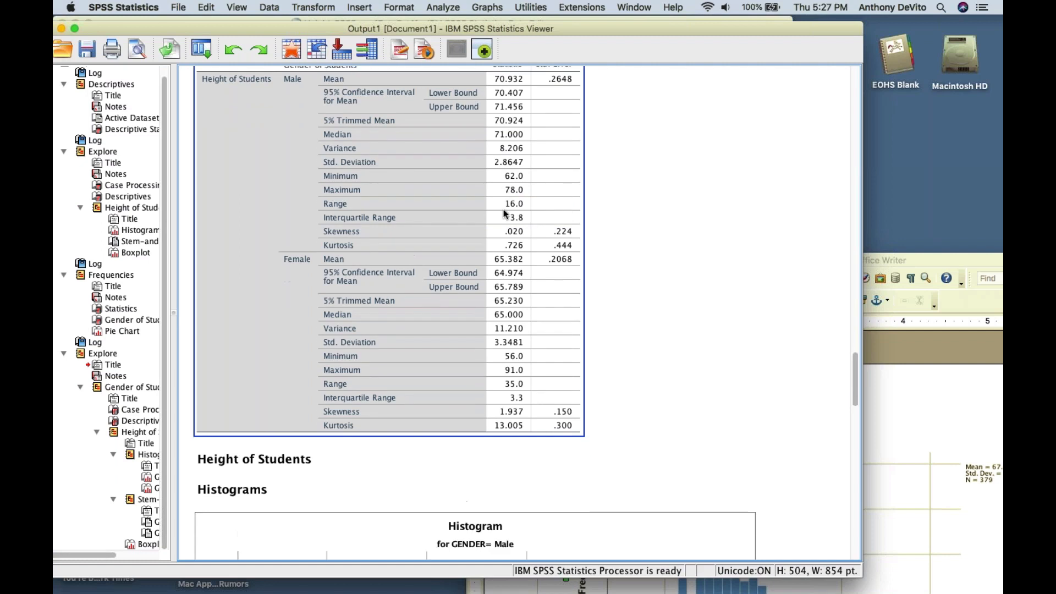
pyautogui.scroll(-5, 531, 246)
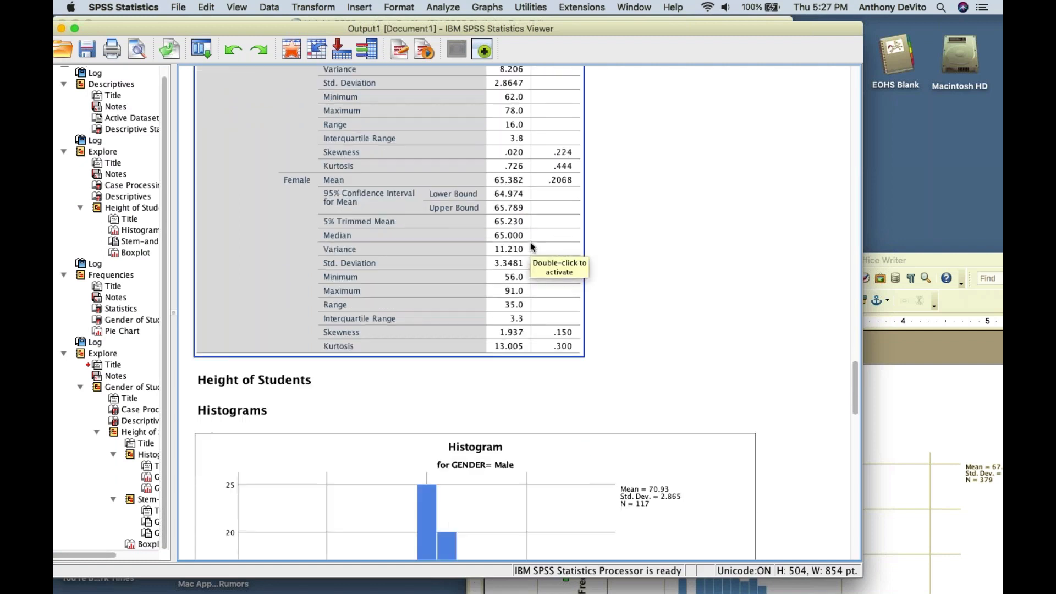
pyautogui.scroll(-15, 531, 245)
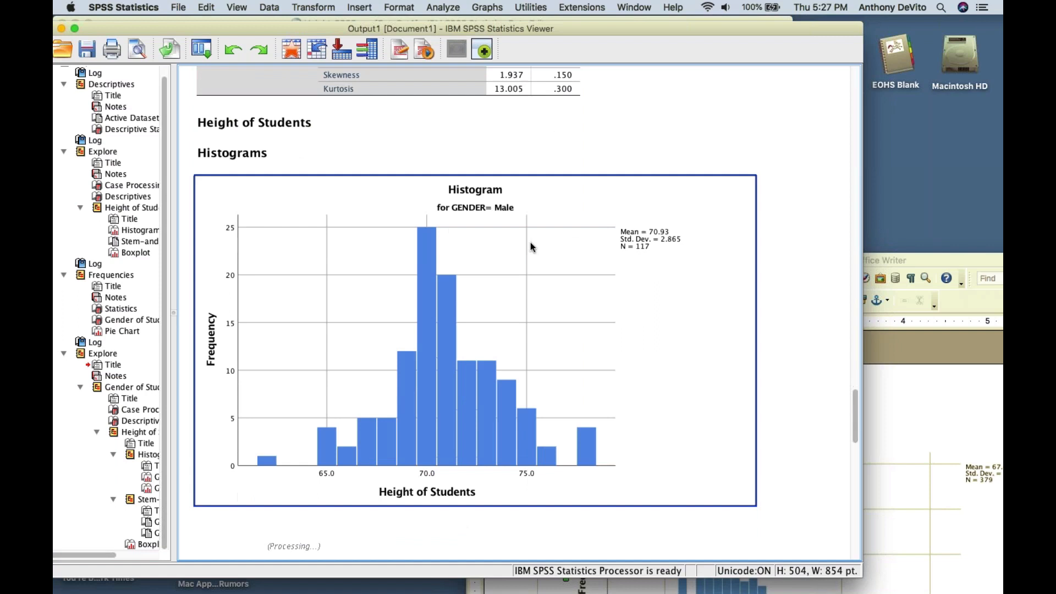
pyautogui.scroll(-1, 530, 246)
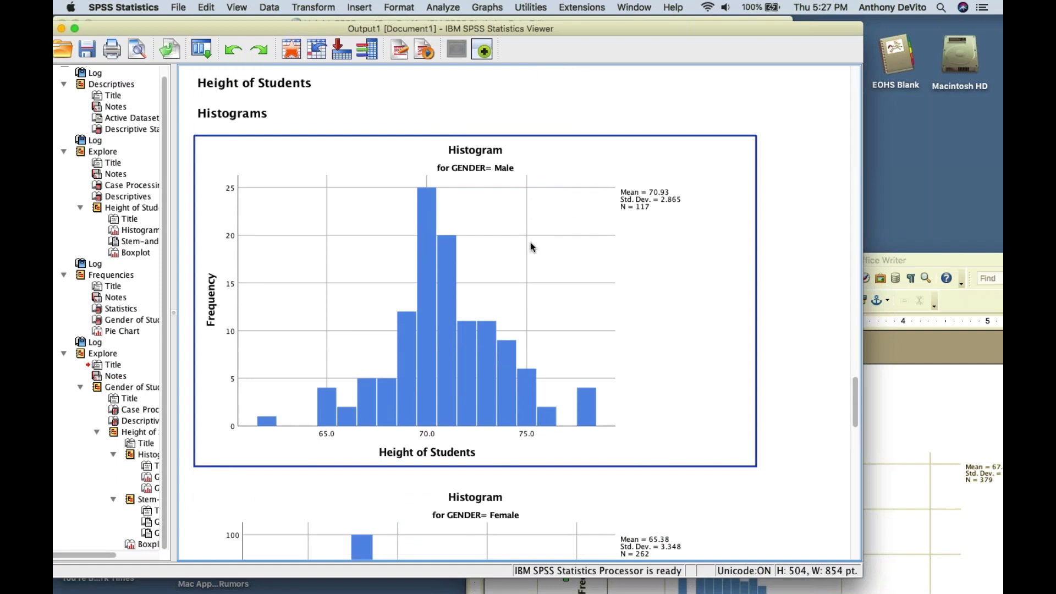
pyautogui.scroll(-20, 571, 377)
pyautogui.scroll(20, 576, 397)
pyautogui.scroll(-16, 576, 397)
pyautogui.scroll(-20, 576, 397)
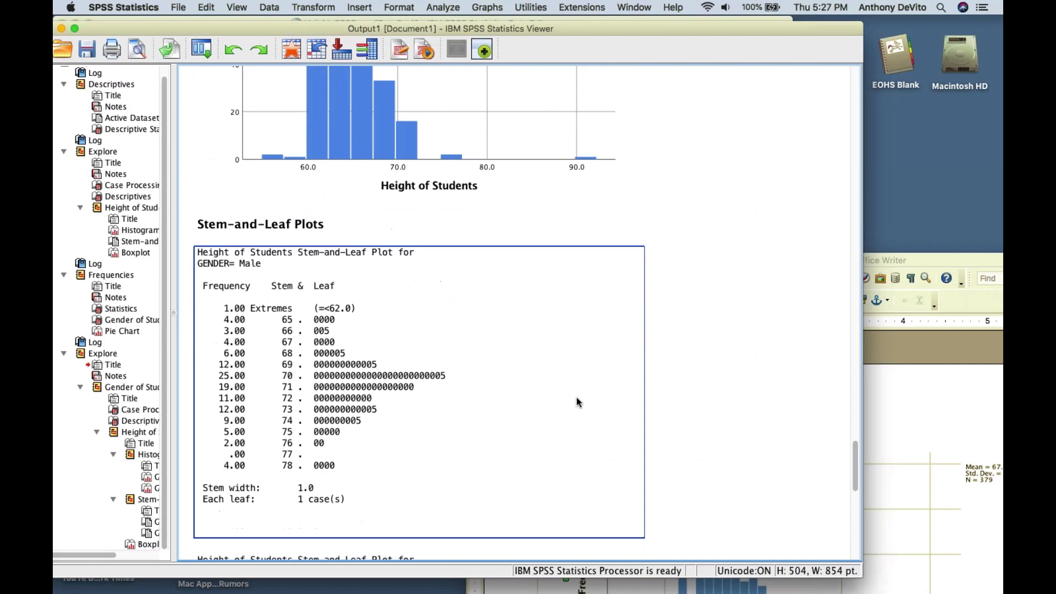
# - Scroll down to the side-by-side male and female height boxplots
pyautogui.scroll(-3, 576, 397)
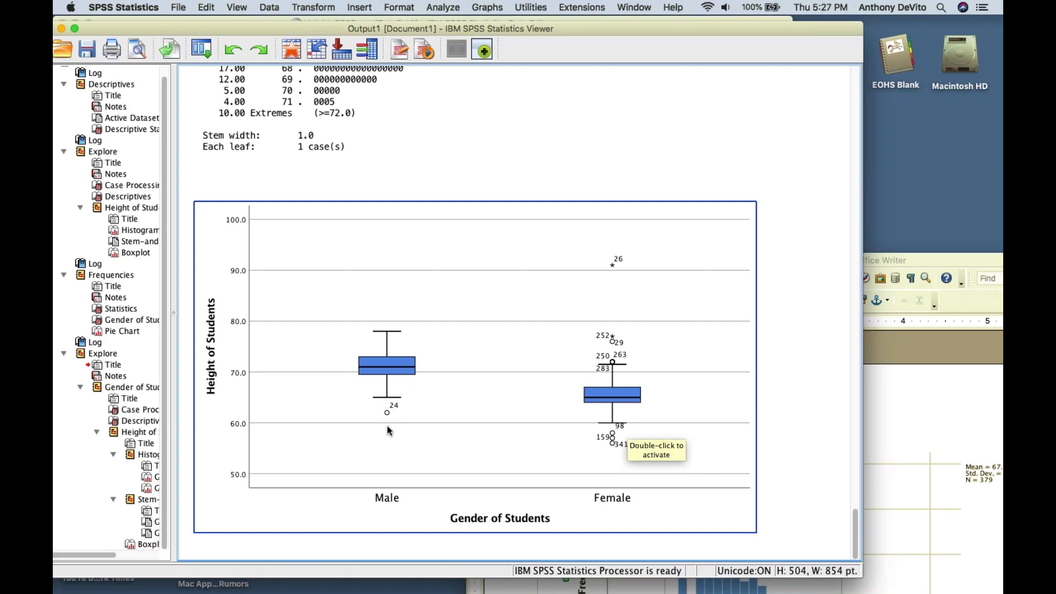
pyautogui.click(812, 399)
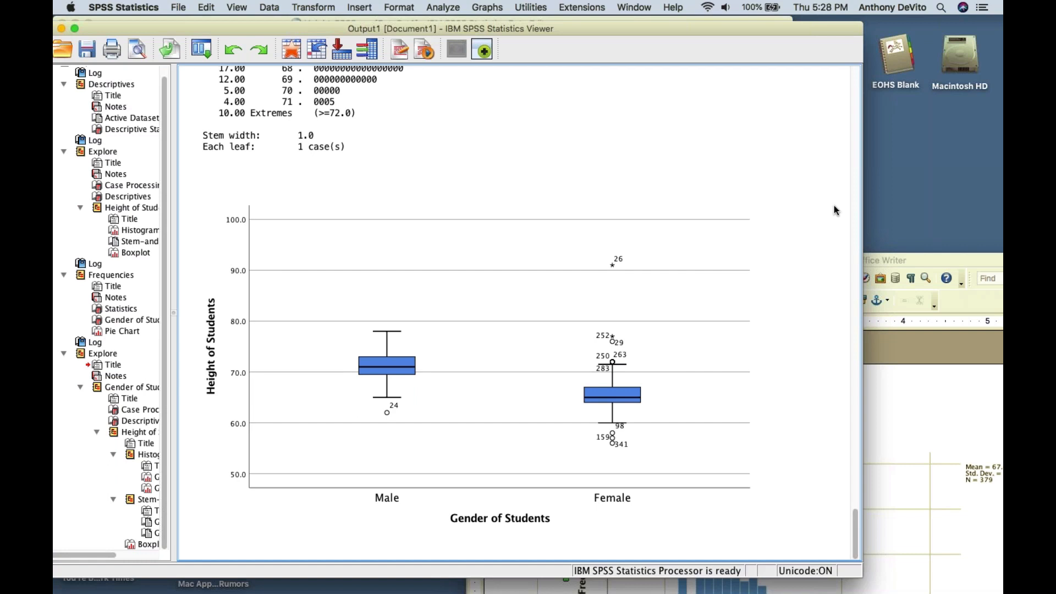
pyautogui.press('alt+super+2')
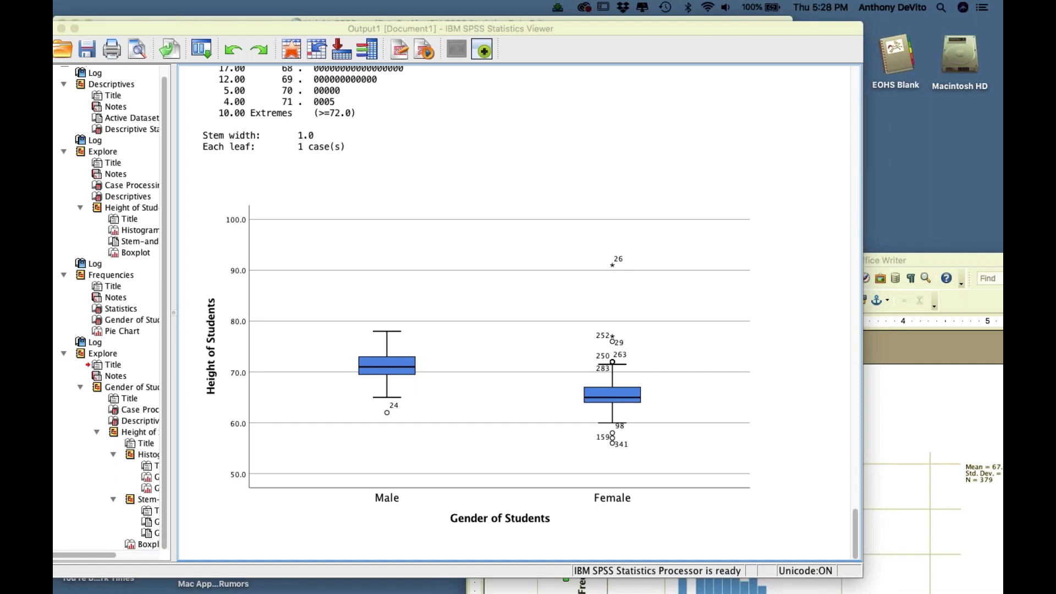
pyautogui.click(791, 385)
pyautogui.click(754, 391)
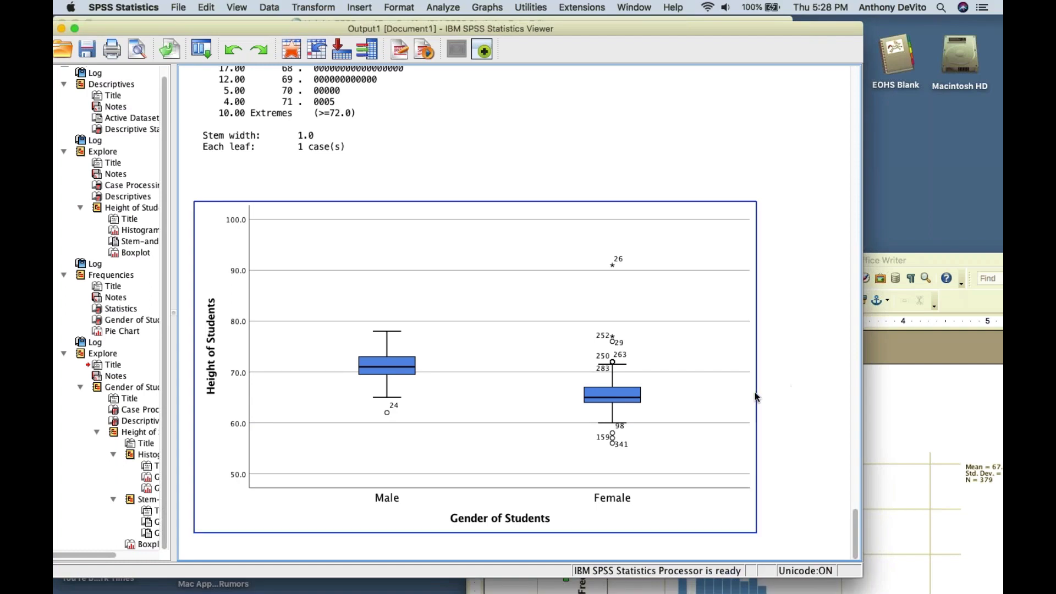
pyautogui.scroll(1, 754, 392)
pyautogui.scroll(-1, 754, 392)
pyautogui.scroll(1, 754, 396)
pyautogui.click(776, 397)
pyautogui.click(657, 358)
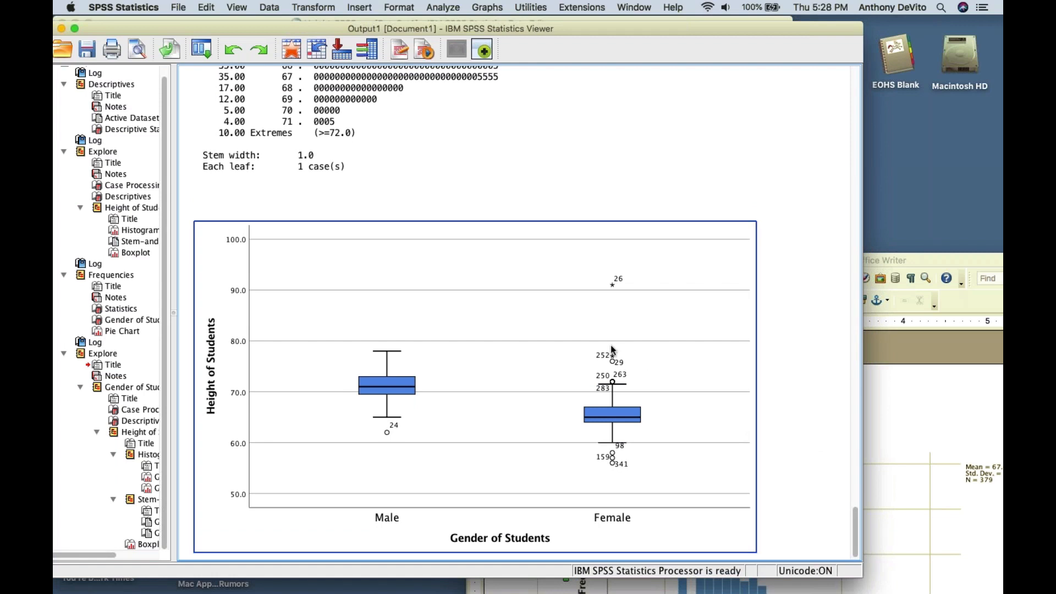
pyautogui.click(784, 395)
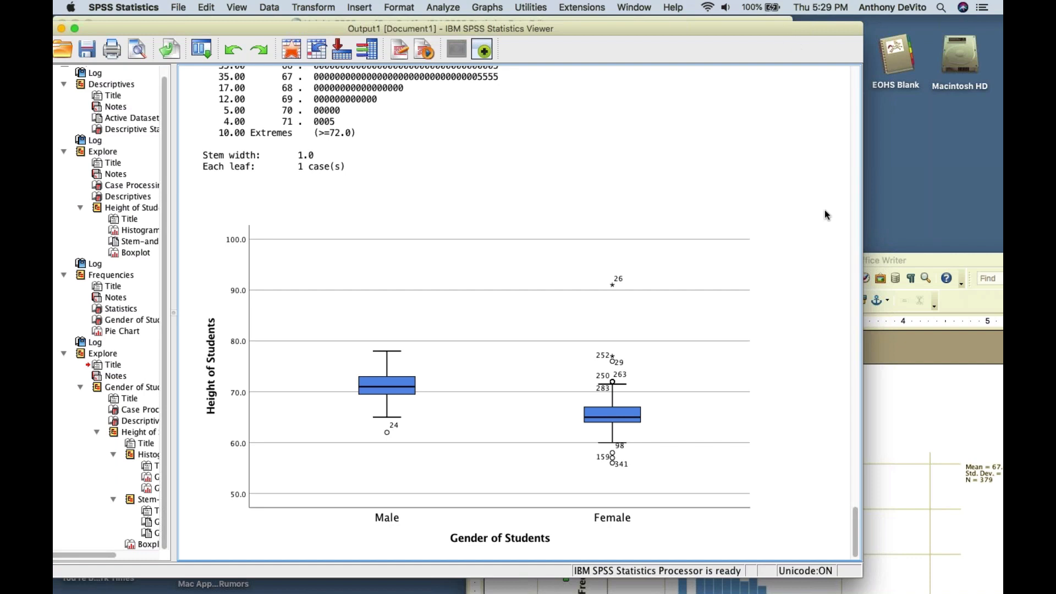
pyautogui.press('super+shift+2')
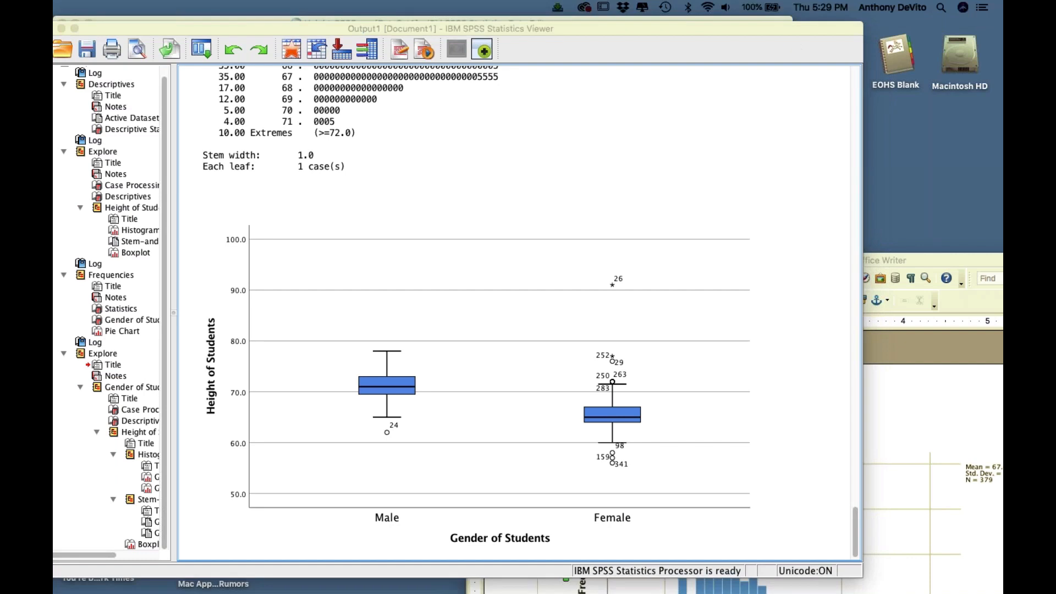